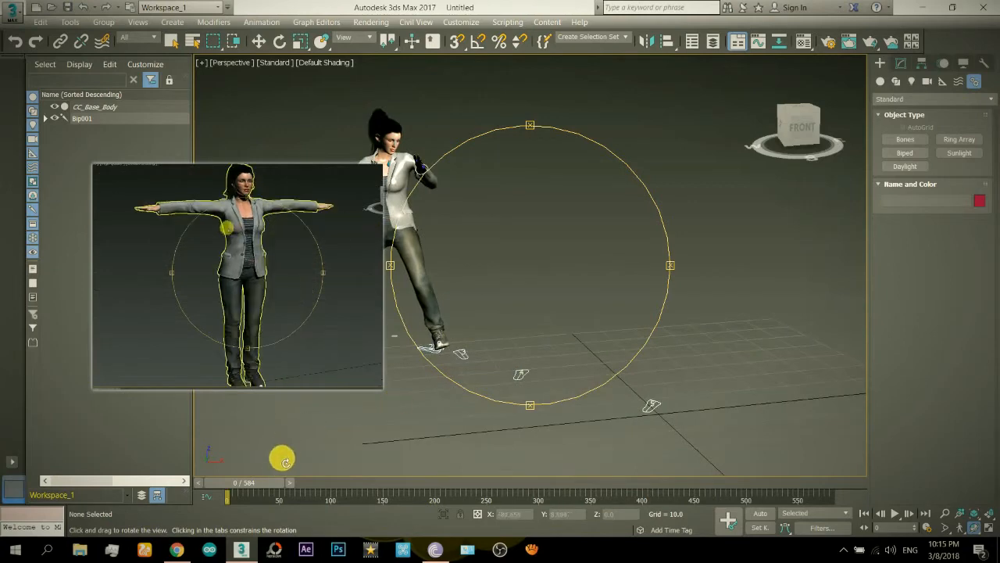
drag(266, 479, 227, 507)
key(ctrl+r)
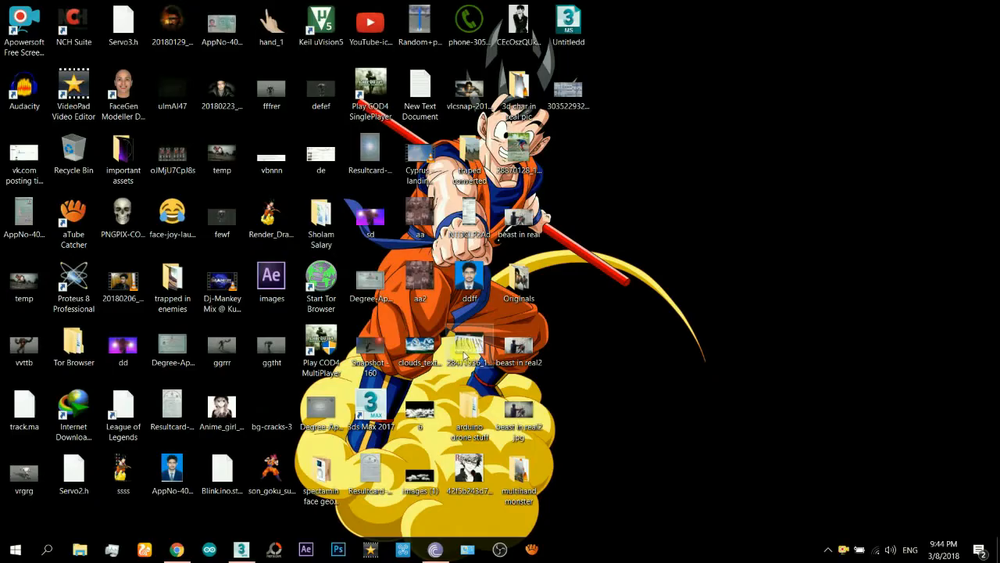
- Switch to 3ds Max and examine the clothed character model up close and from several angles in perspective
click(243, 550)
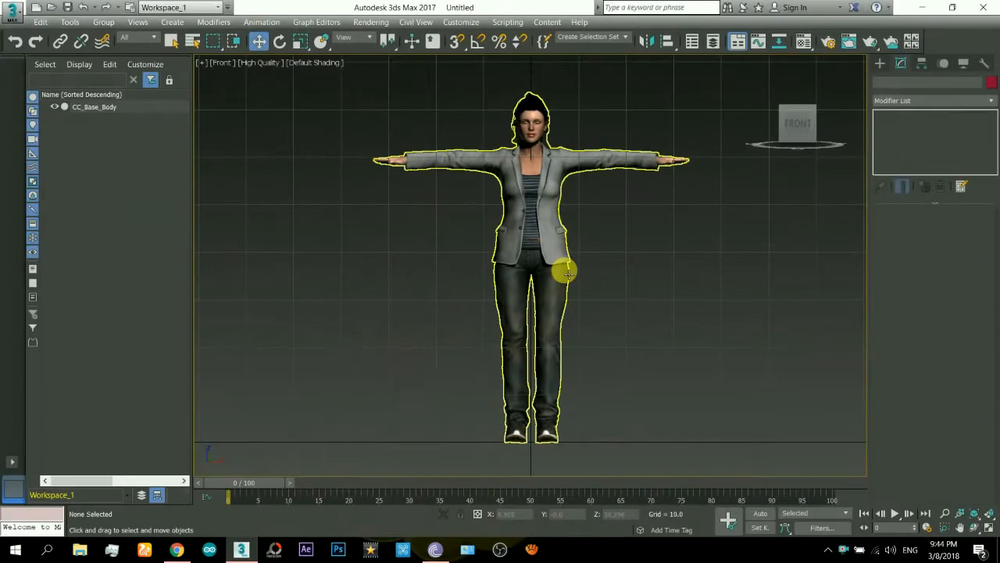
click(973, 528)
drag(474, 234, 502, 255)
key(p)
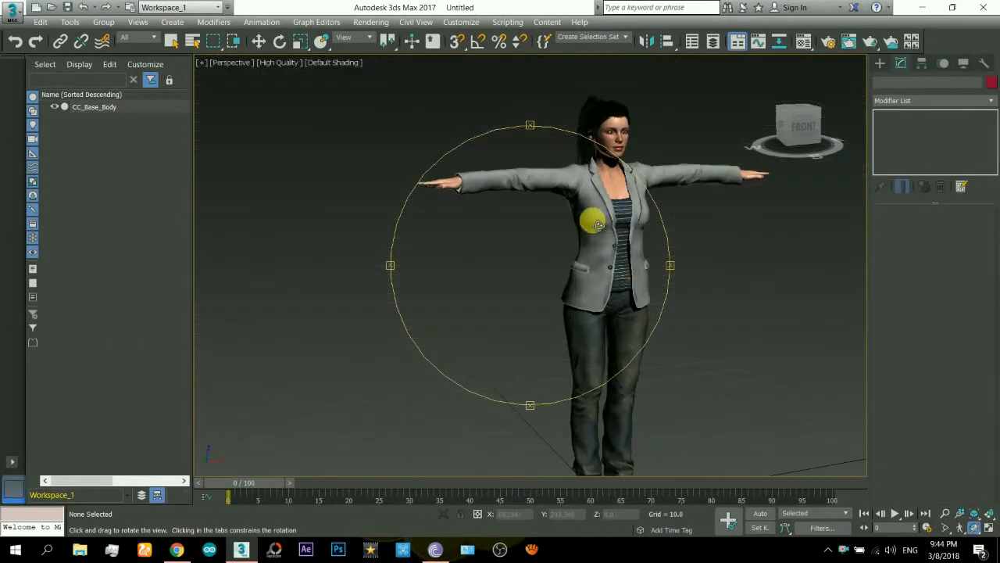
drag(547, 209, 505, 190)
scroll(510, 211, up, 4)
scroll(515, 214, down, 5)
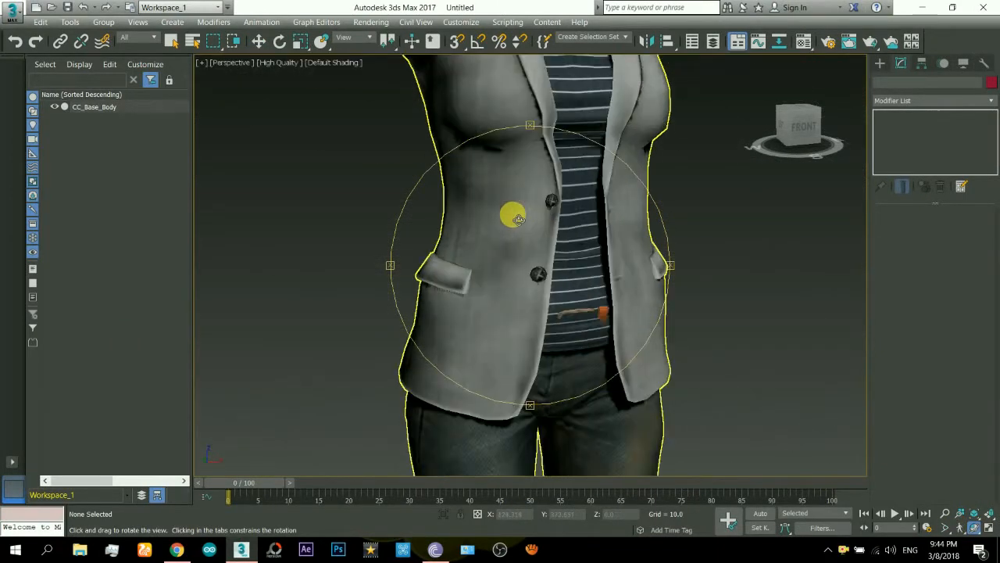
drag(510, 254, 469, 238)
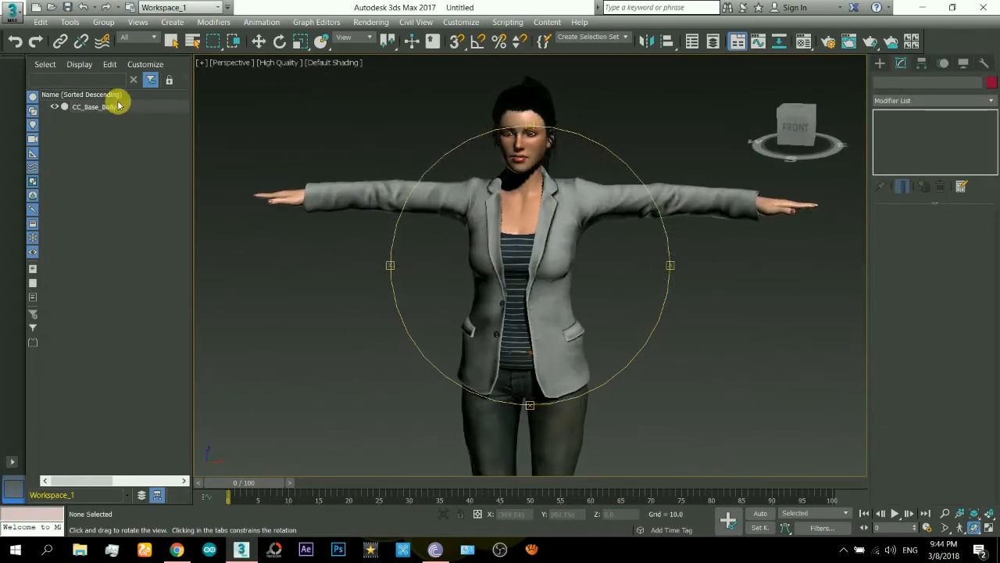
- Set the Perspective viewport's rendering quality to Standard and leave the character deselected
click(94, 109)
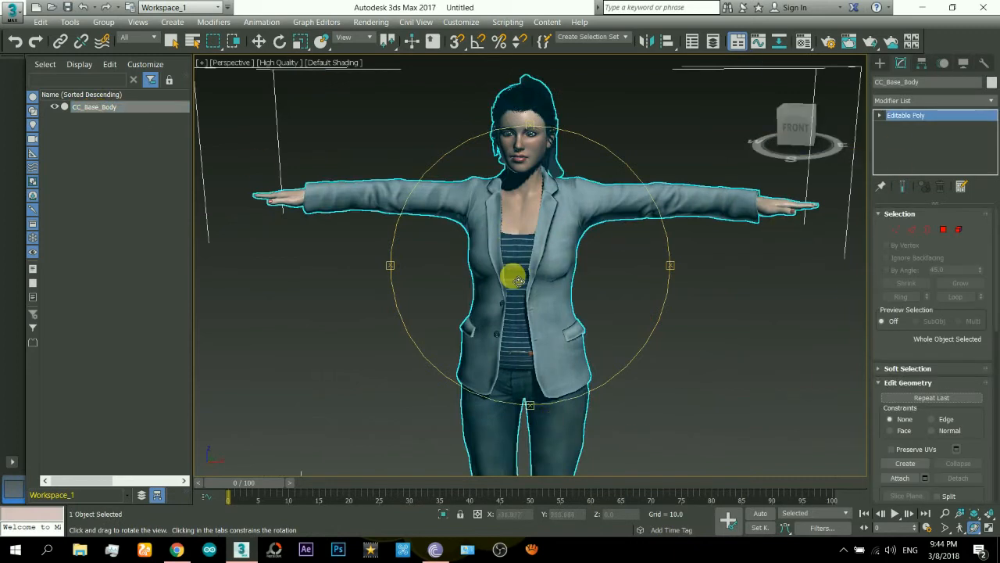
right_click(606, 282)
click(636, 268)
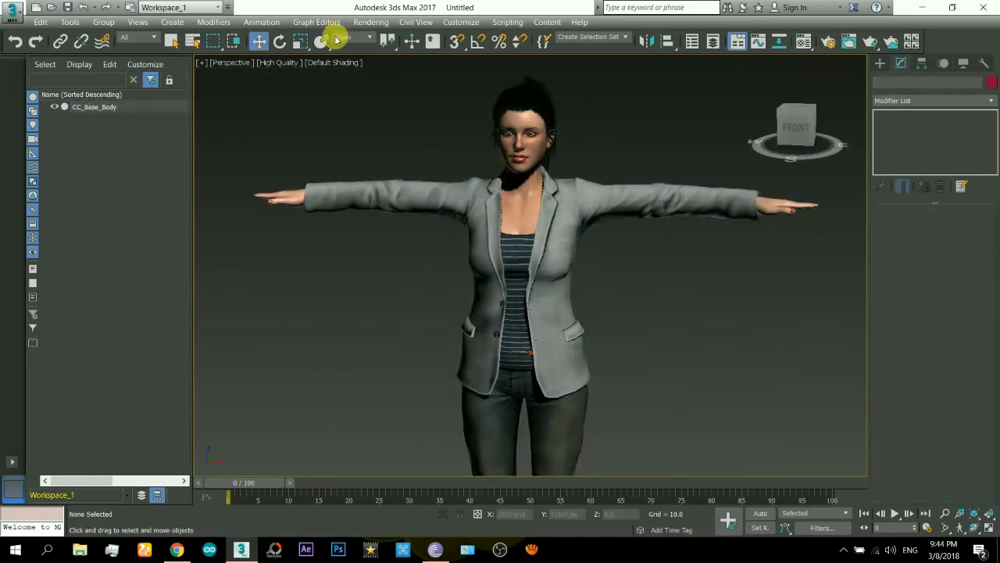
click(268, 66)
click(283, 89)
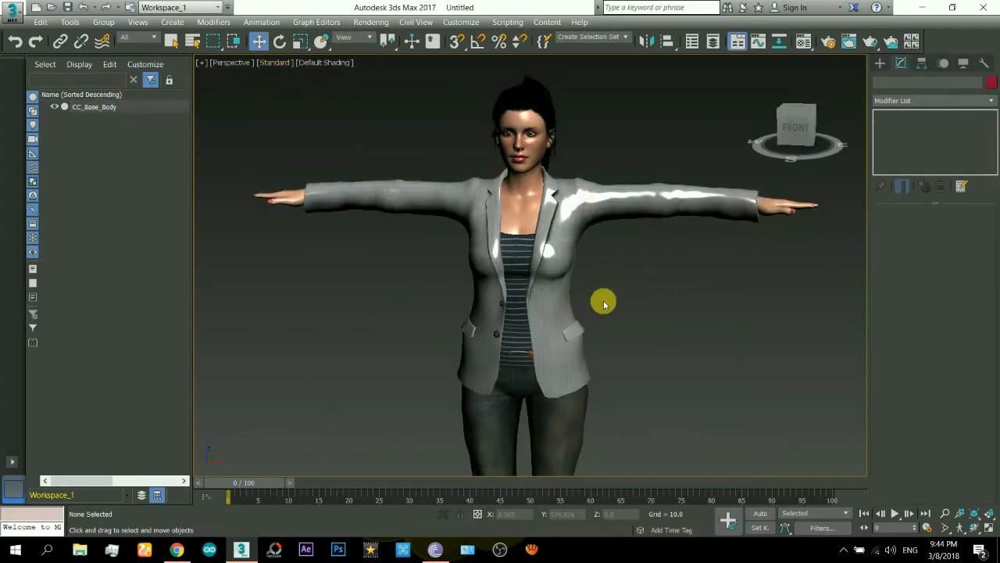
- Select the character mesh and check in the Front view how its feet sit on the ground line and origin
scroll(603, 303, down, 5)
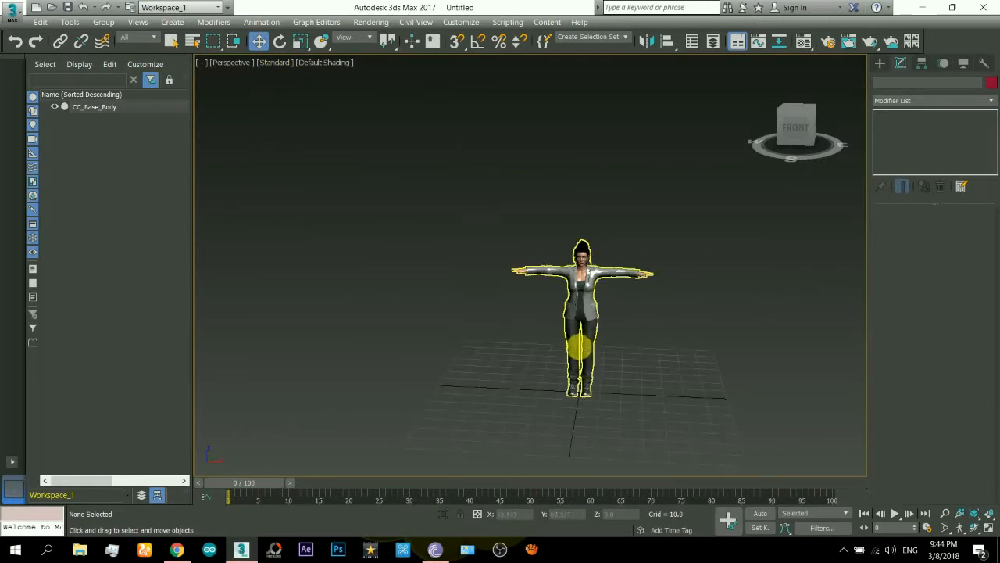
click(578, 349)
middle_drag(613, 393, 590, 302)
key(f)
scroll(542, 281, up, 5)
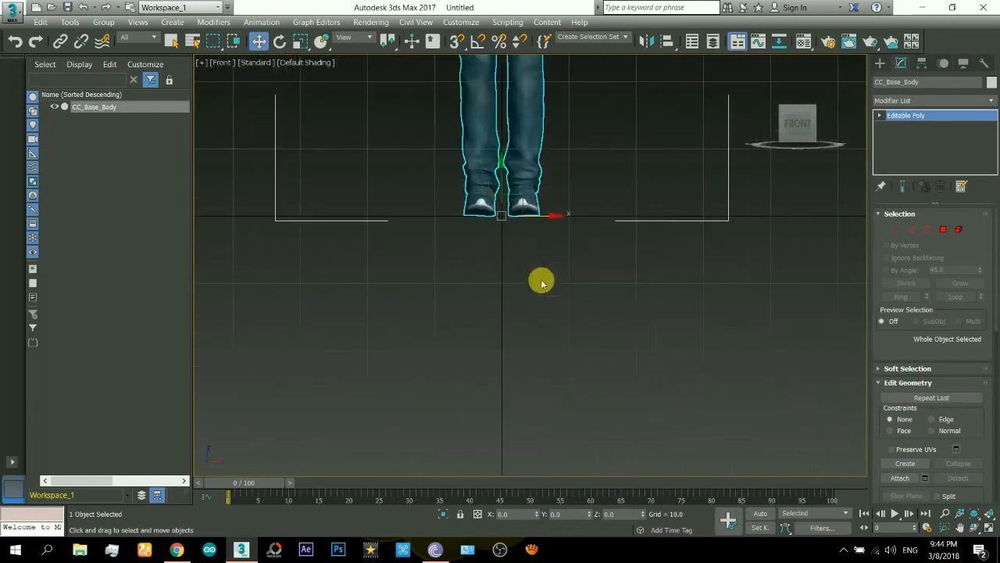
scroll(501, 213, up, 5)
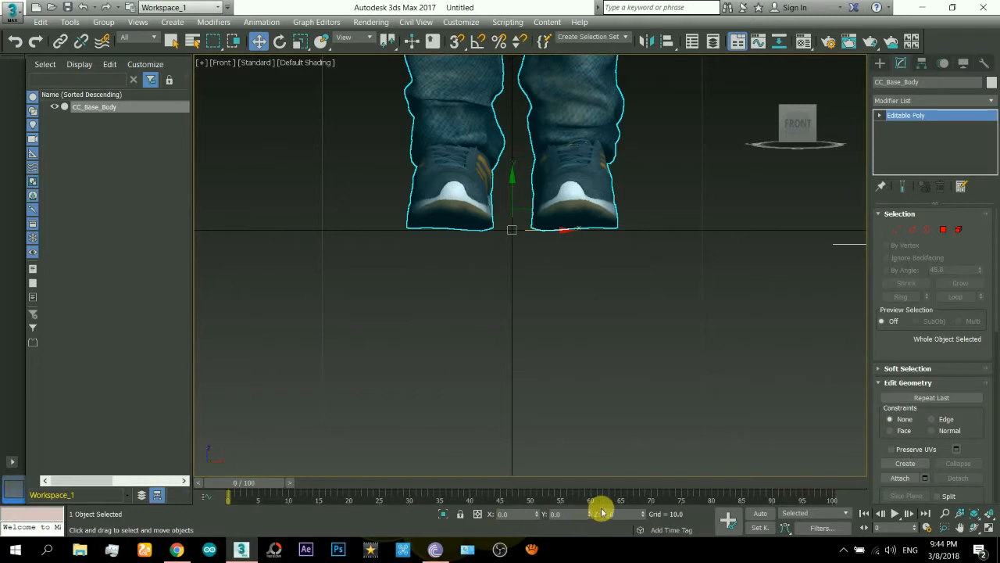
scroll(506, 181, down, 6)
middle_drag(558, 141, 549, 345)
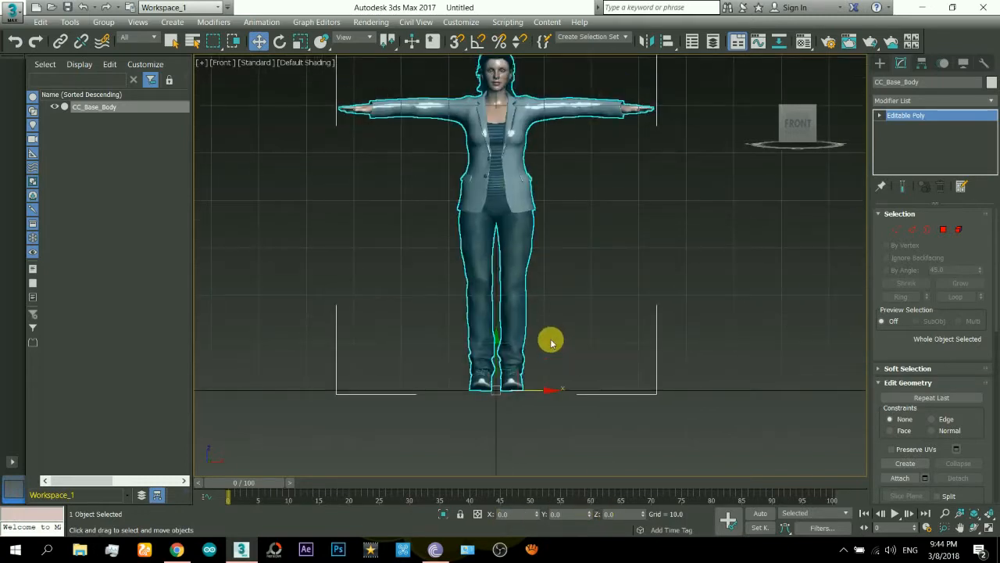
click(845, 551)
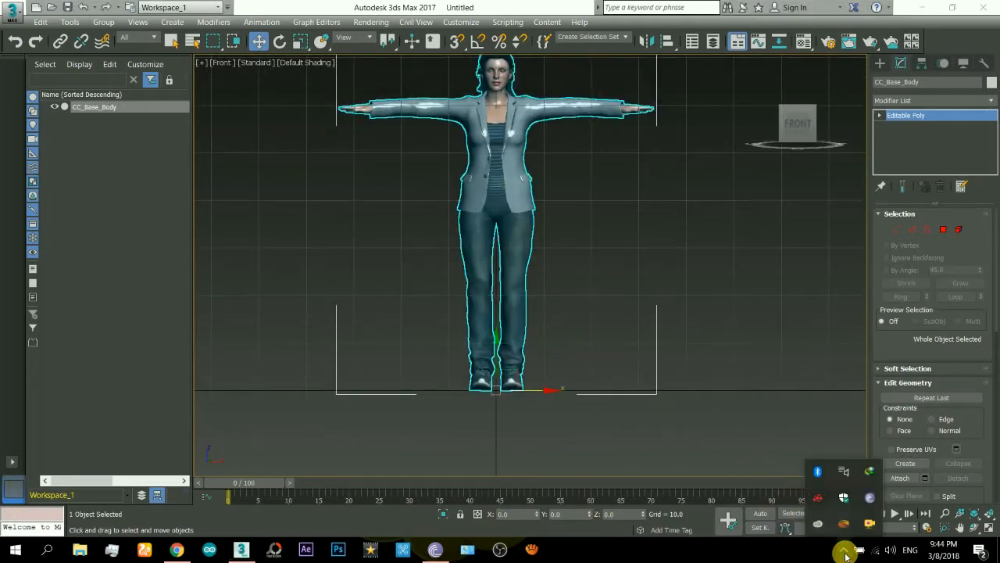
click(844, 553)
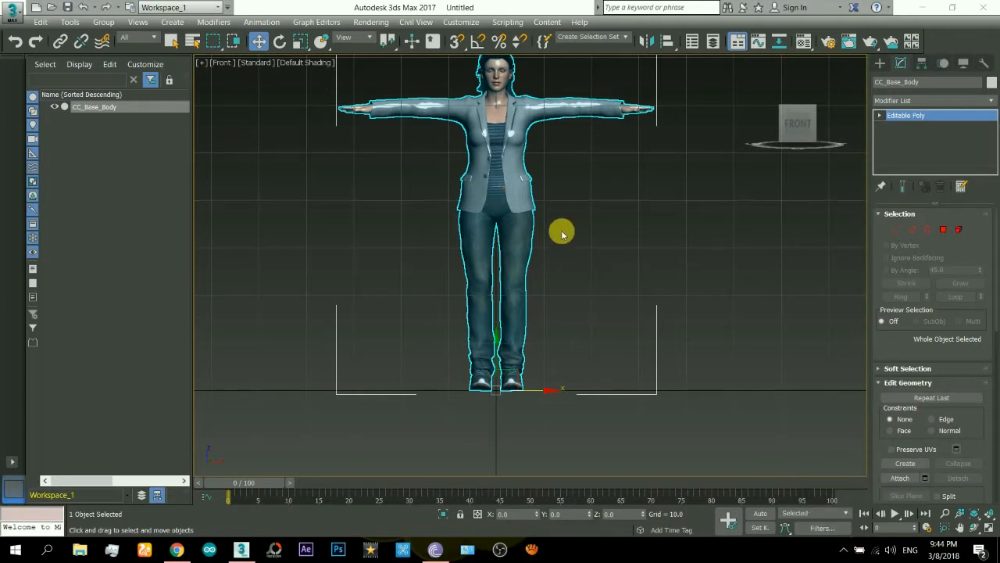
- Check the character's shoe soles against the ground line in the Left view, and return to the Front view
middle_drag(563, 235, 568, 258)
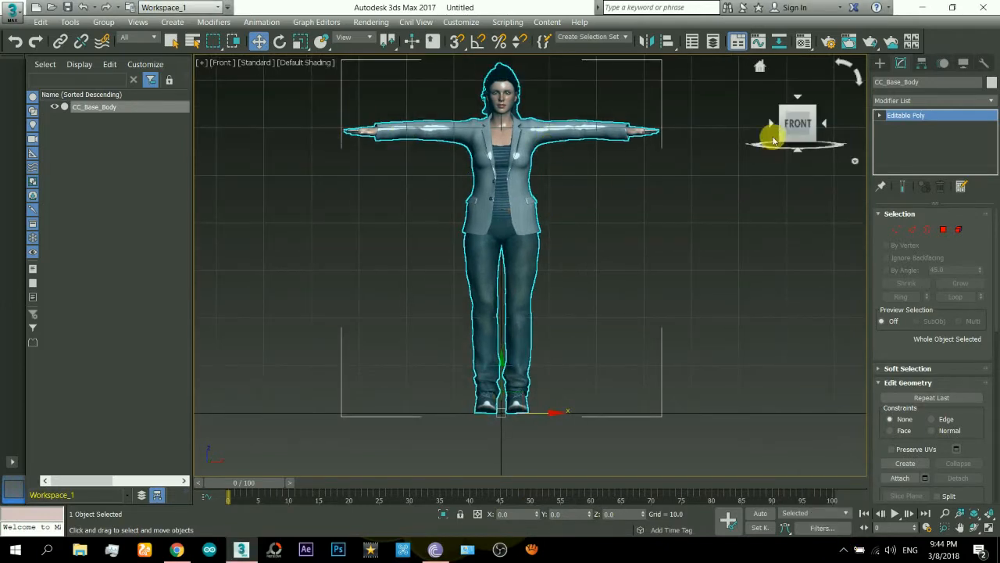
click(771, 126)
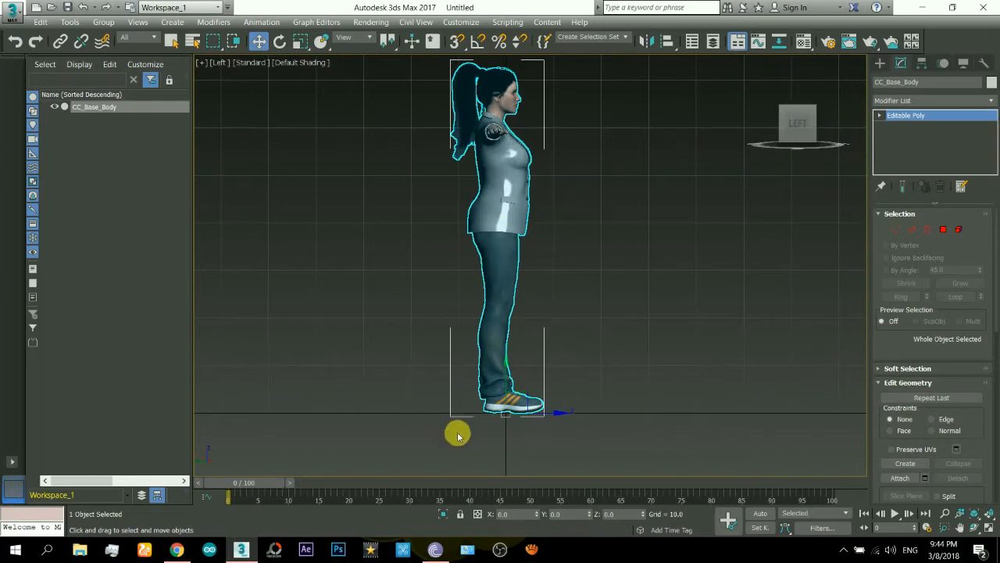
scroll(521, 420, up, 5)
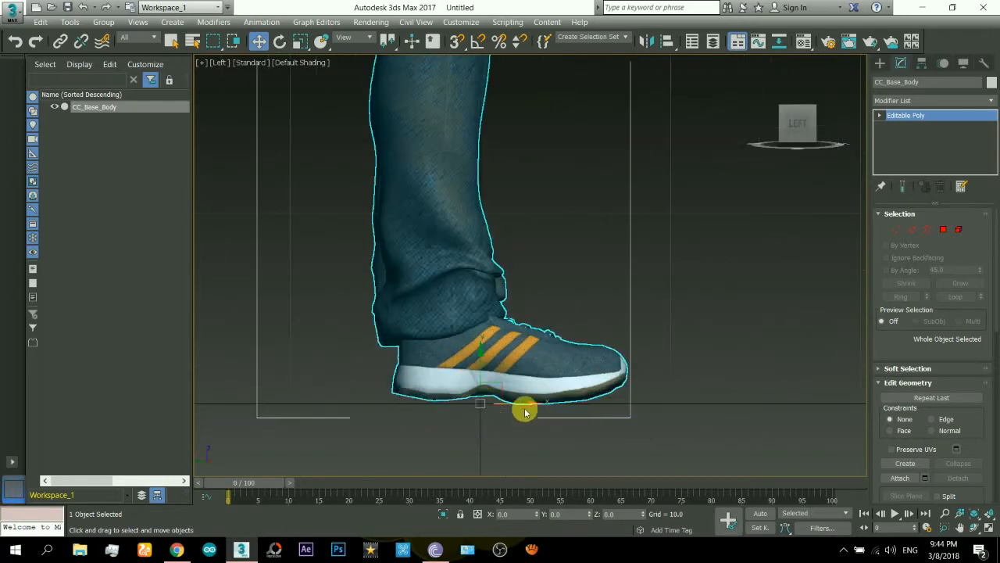
click(830, 124)
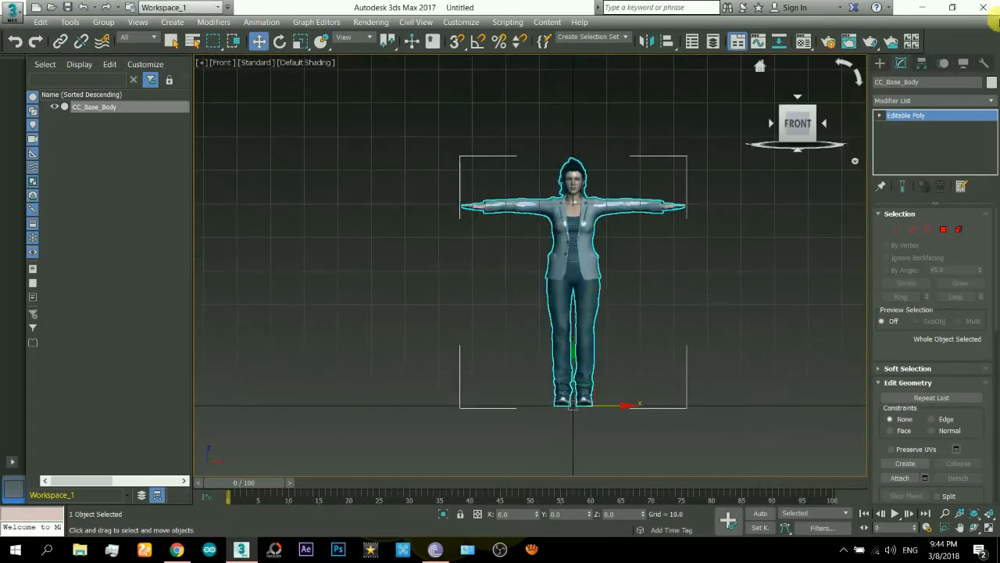
- Create a Skeleton biped about 74.8 units high, standing on the grid beside the character
click(882, 63)
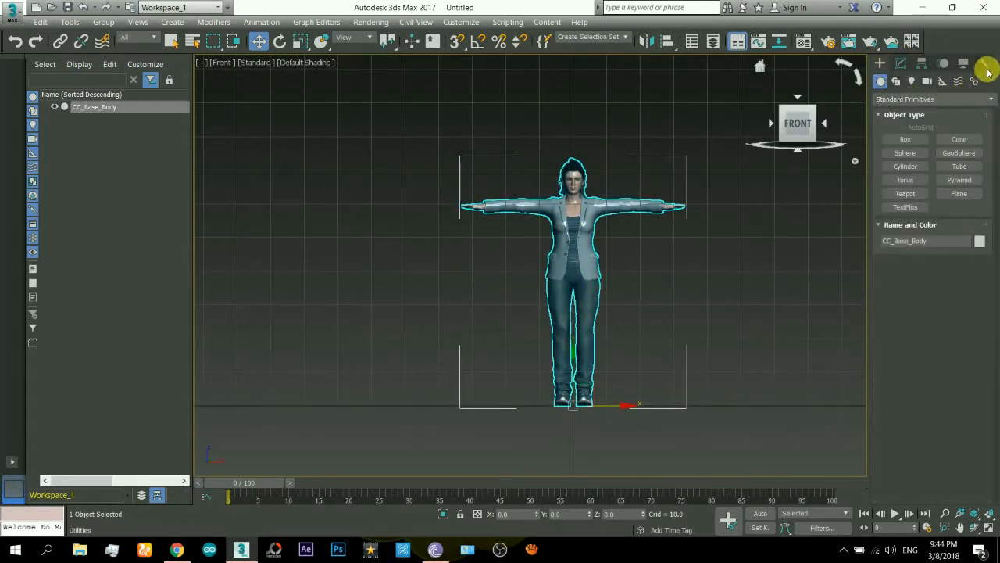
click(973, 82)
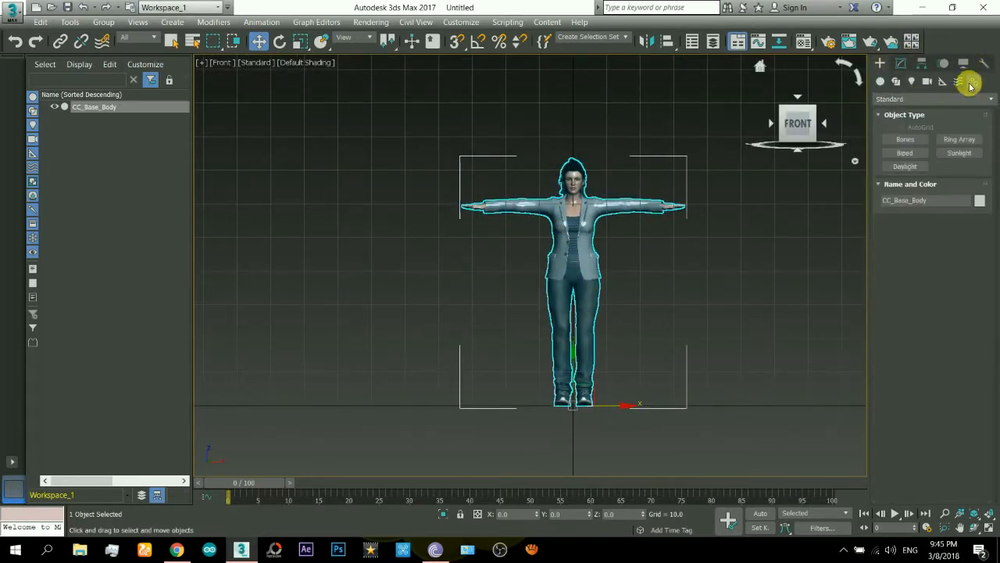
click(905, 153)
click(974, 529)
drag(510, 299, 533, 251)
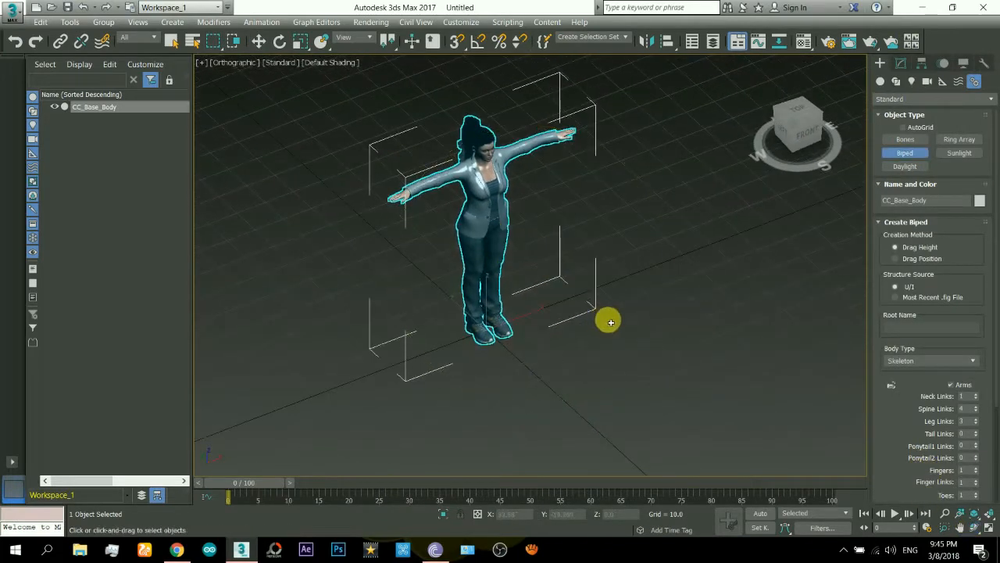
middle_drag(577, 260, 471, 320)
scroll(477, 321, down, 2)
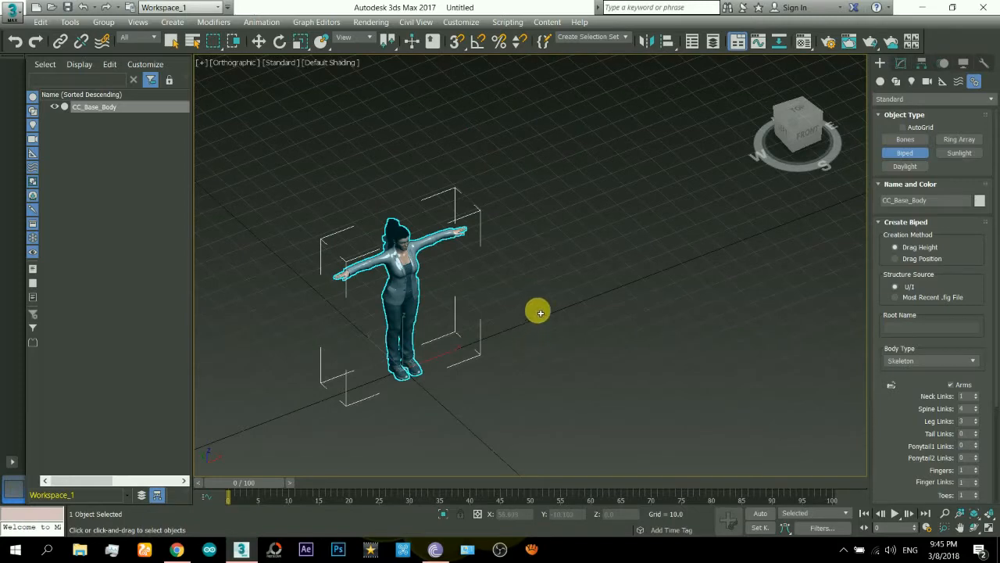
drag(540, 312, 594, 164)
key(w)
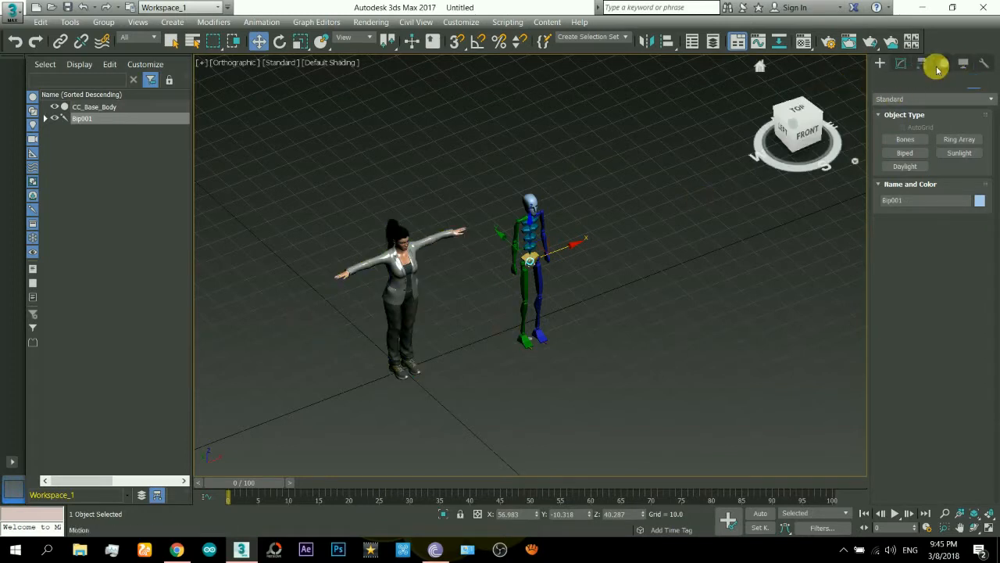
- Turn on Figure Mode for the biped and show its Structure settings, working in the Front view
click(937, 67)
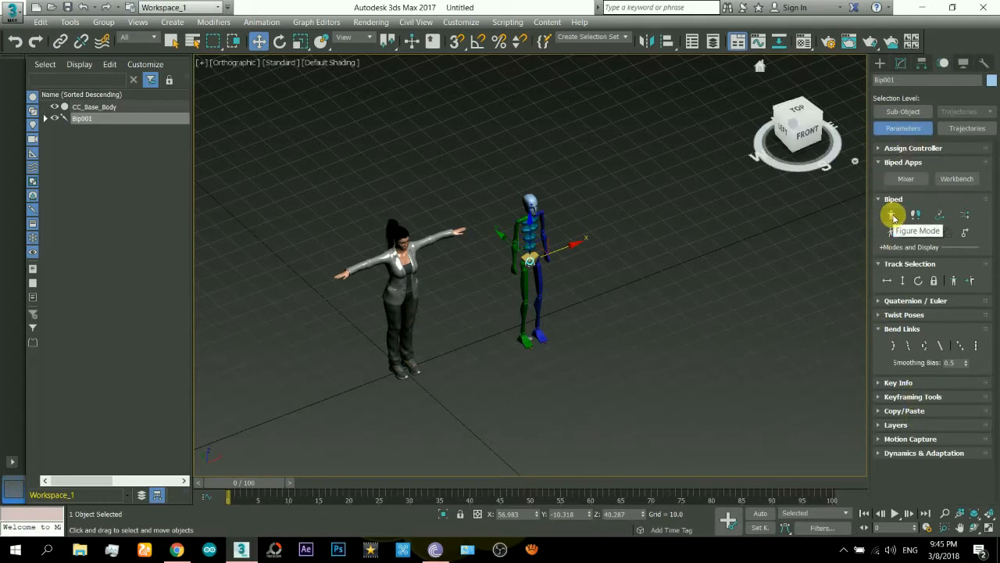
click(892, 216)
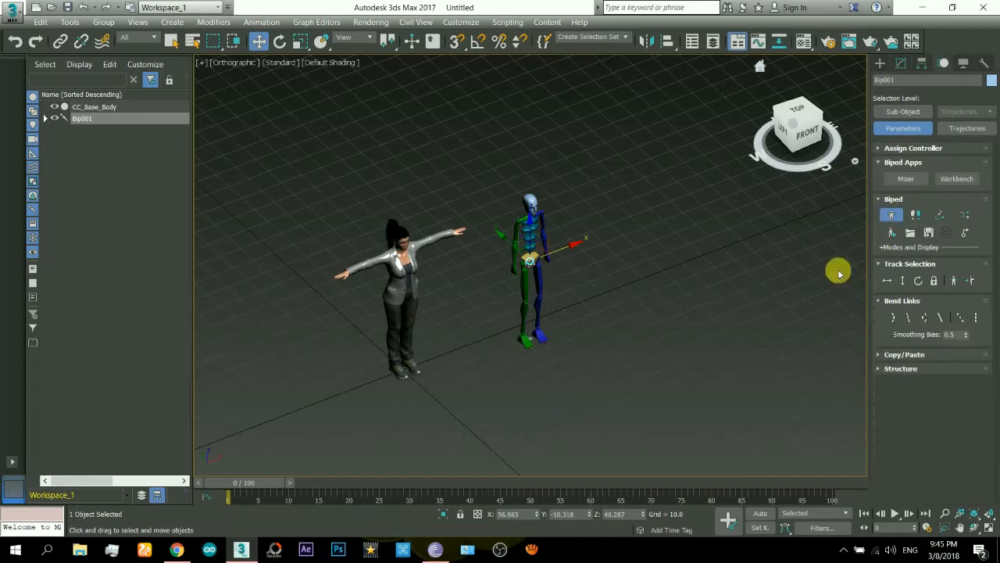
click(807, 134)
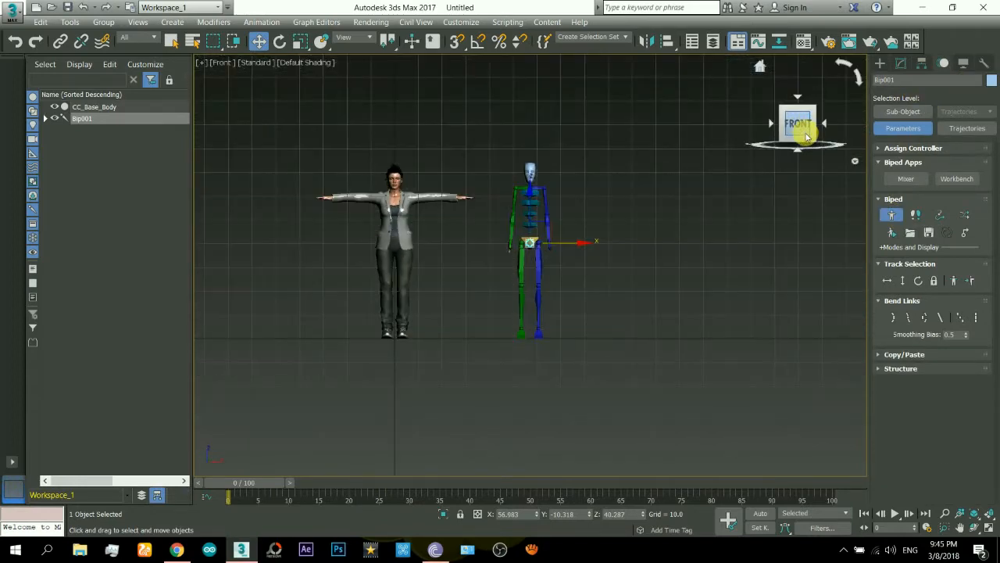
click(883, 368)
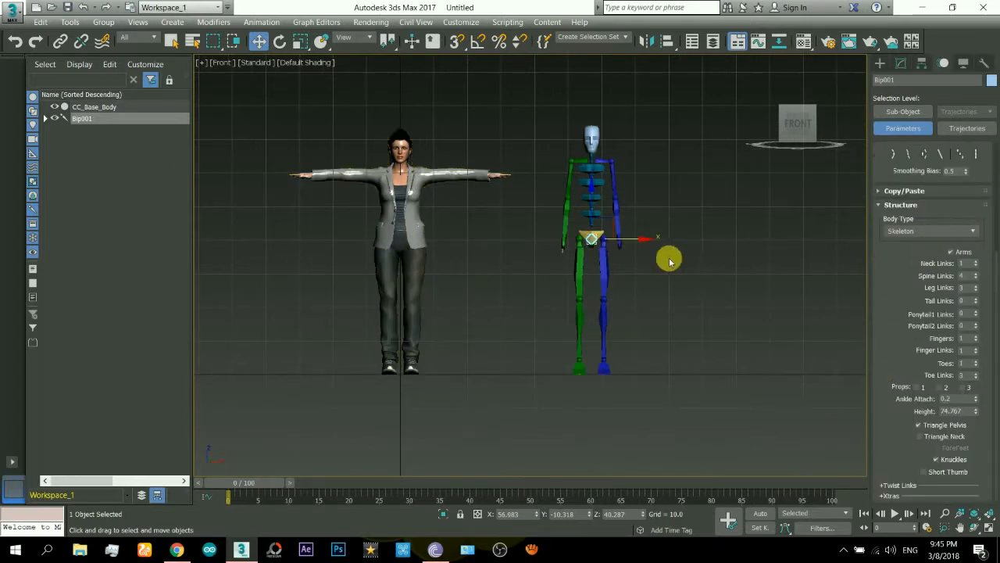
- Move the biped onto the character by setting its X and Y positions to 0
middle_drag(454, 242, 539, 244)
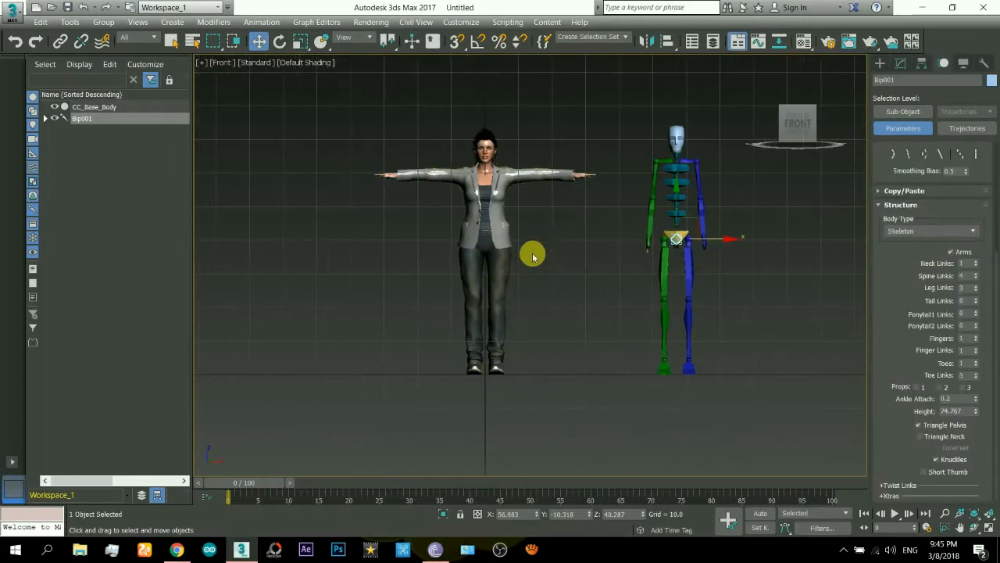
scroll(537, 254, up, 2)
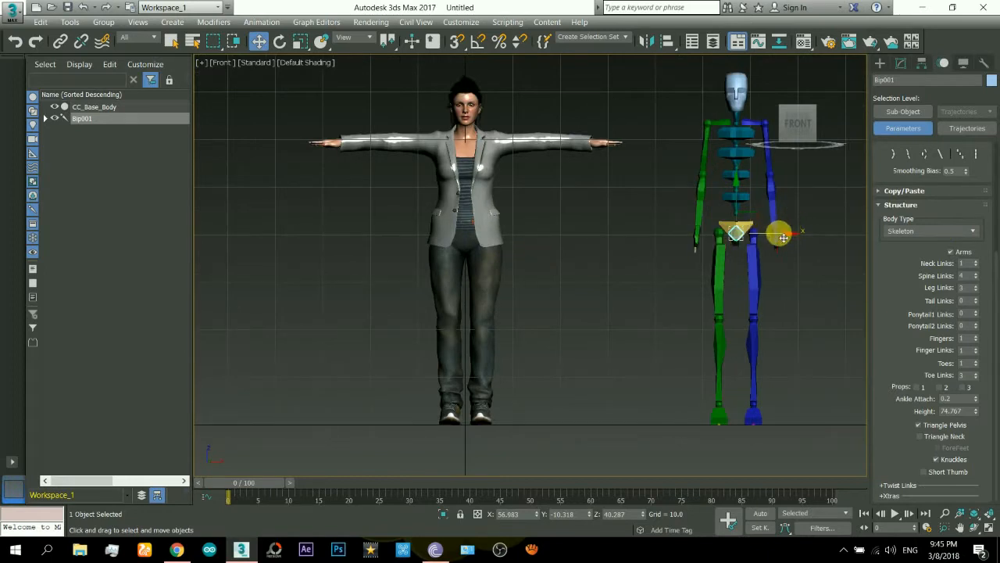
drag(783, 237, 604, 236)
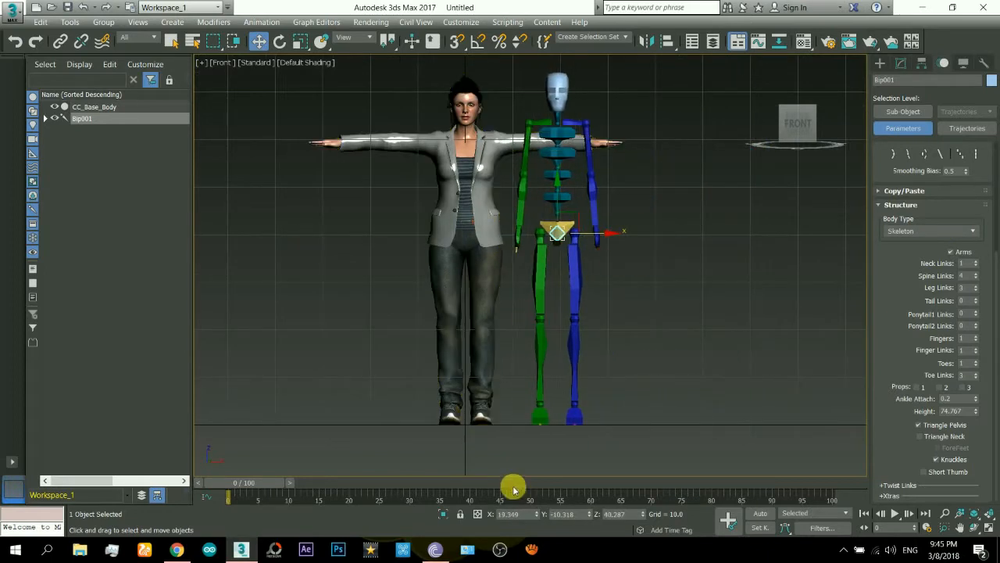
double_click(527, 521)
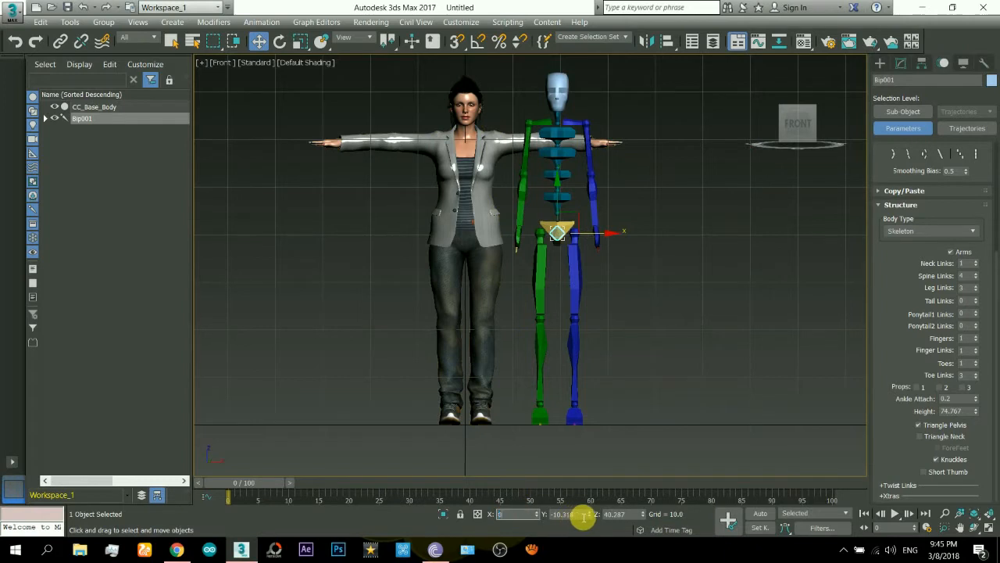
text(0)
key(Tab)
text(0)
key(Return)
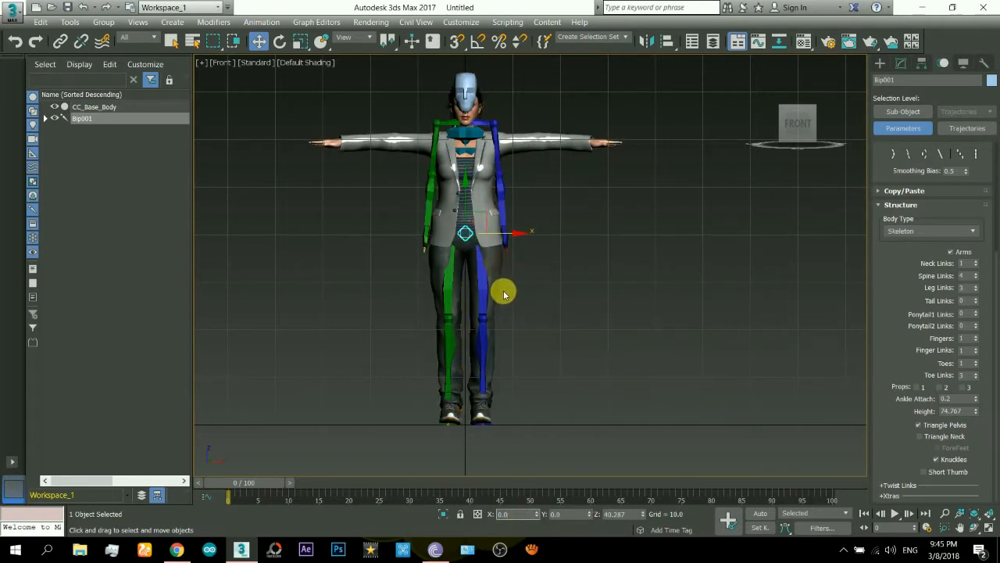
- Freeze the CC_Base_Body mesh through its object properties, with Show Frozen in Gray turned off
click(502, 259)
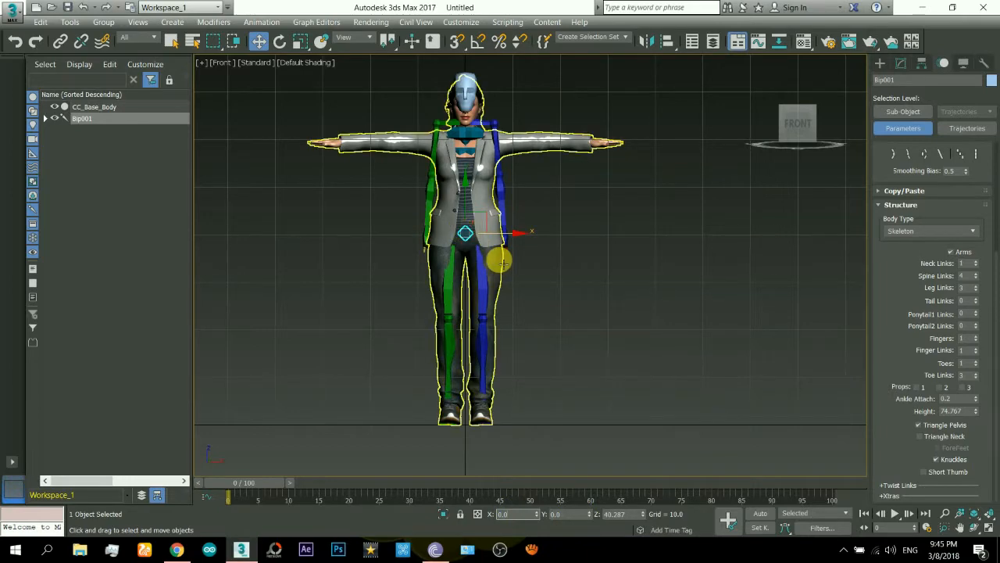
right_click(495, 261)
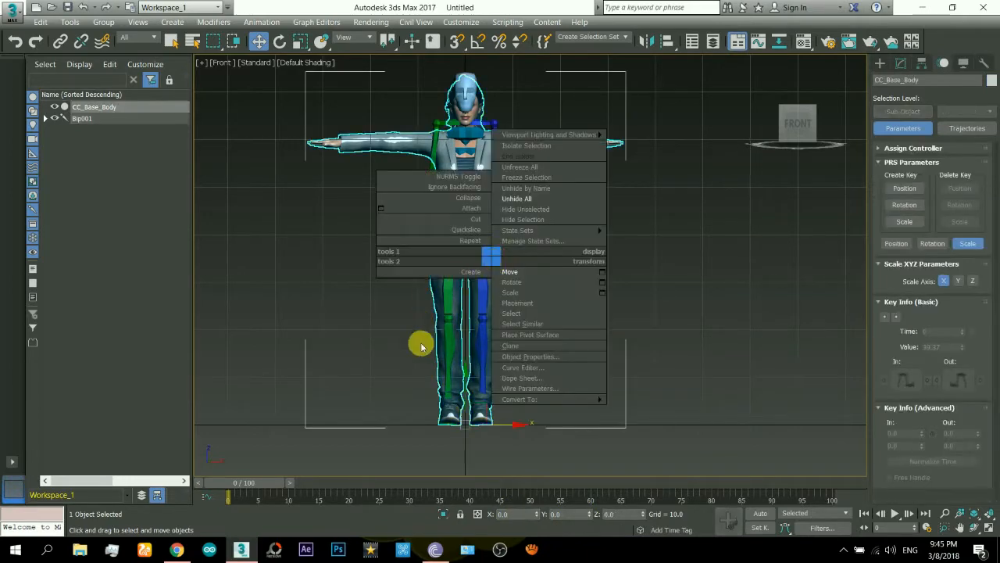
click(496, 358)
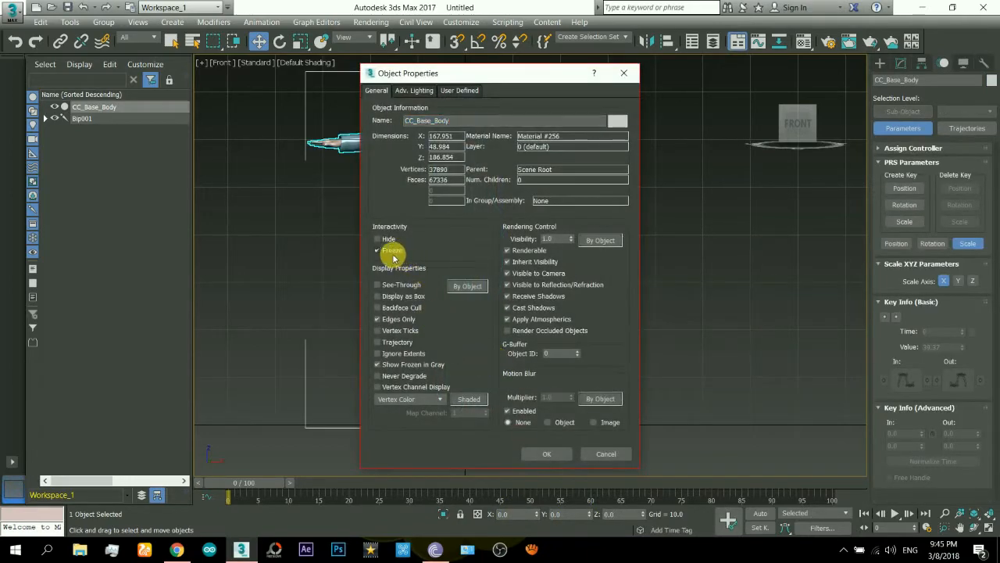
click(395, 365)
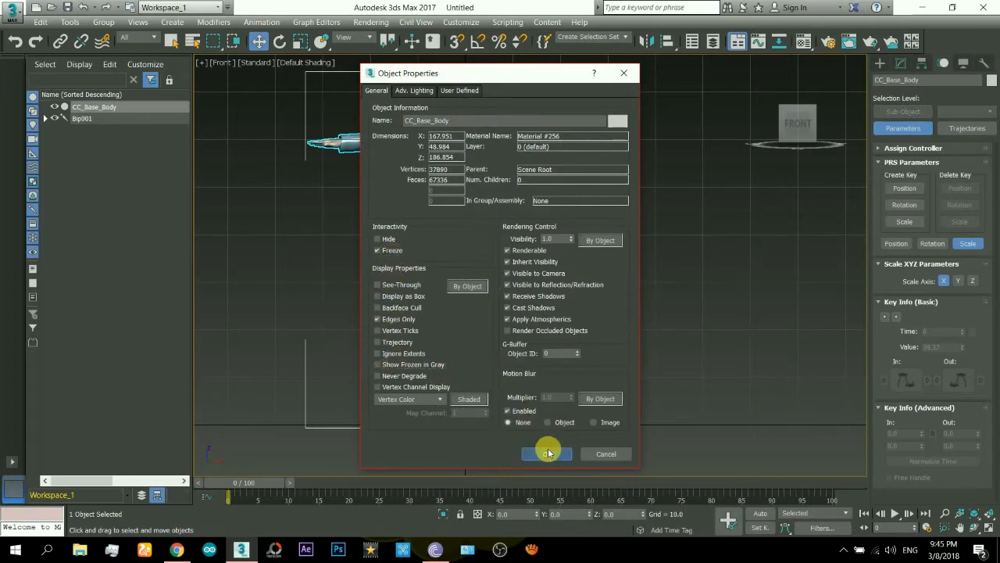
click(548, 452)
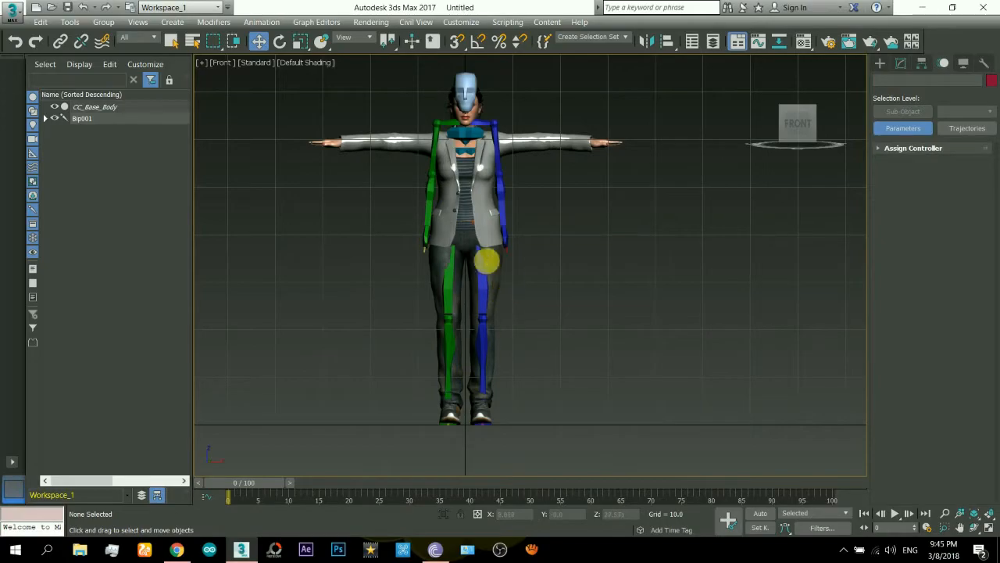
- Examine where the biped's centre of mass sits in the body's hips, using wireframe and shaded display in the Front view
key(F3)
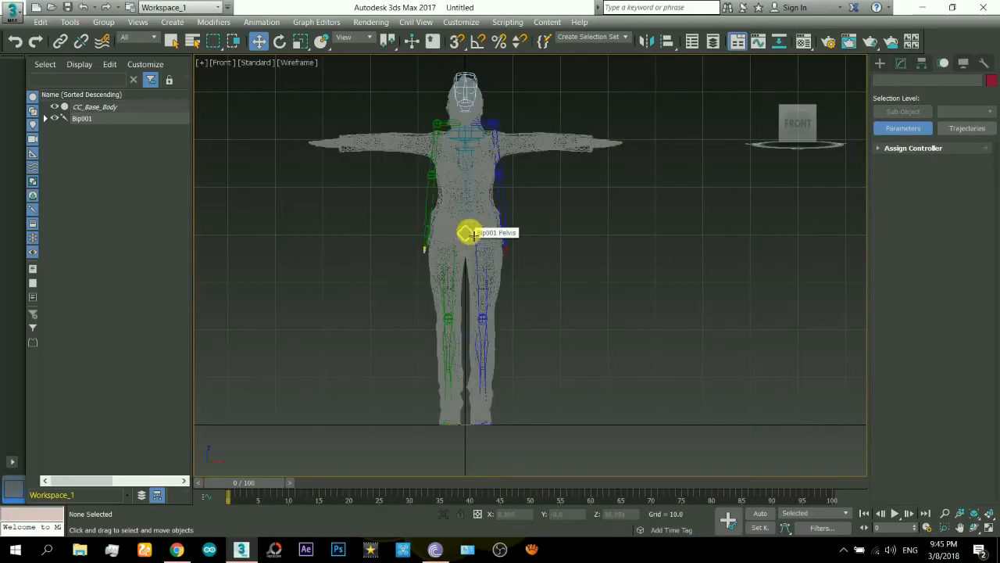
scroll(467, 231, up, 10)
click(487, 256)
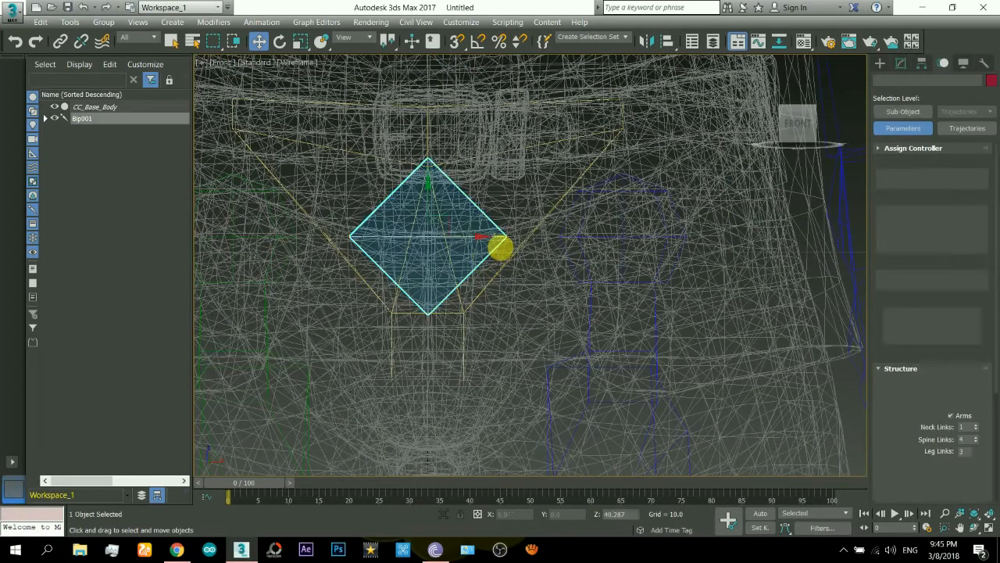
key(F3)
scroll(496, 248, down, 10)
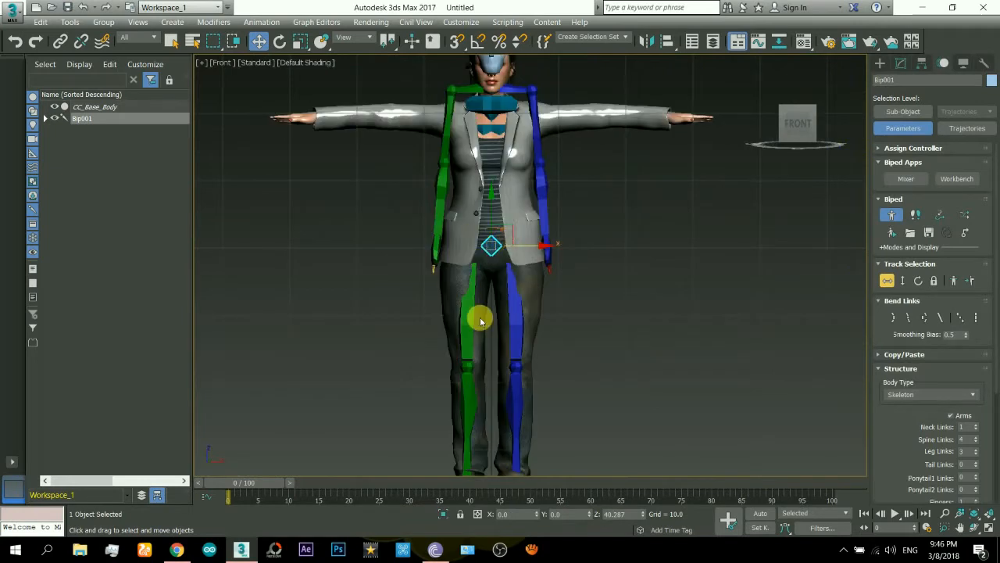
middle_drag(517, 188, 521, 136)
key(F3)
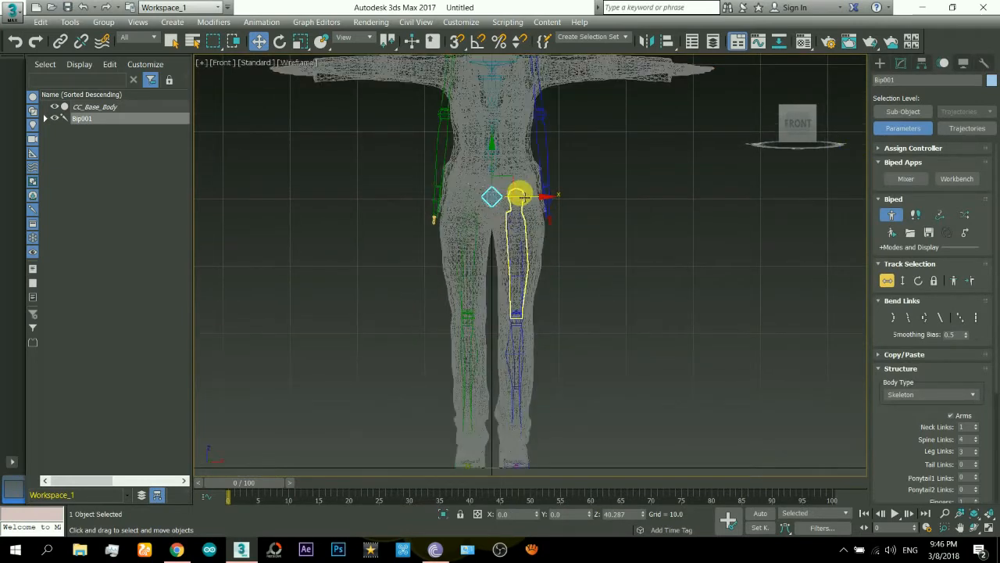
- Select the biped's pelvis and compare its size and height with the character's hips in shaded and wireframe display
click(476, 188)
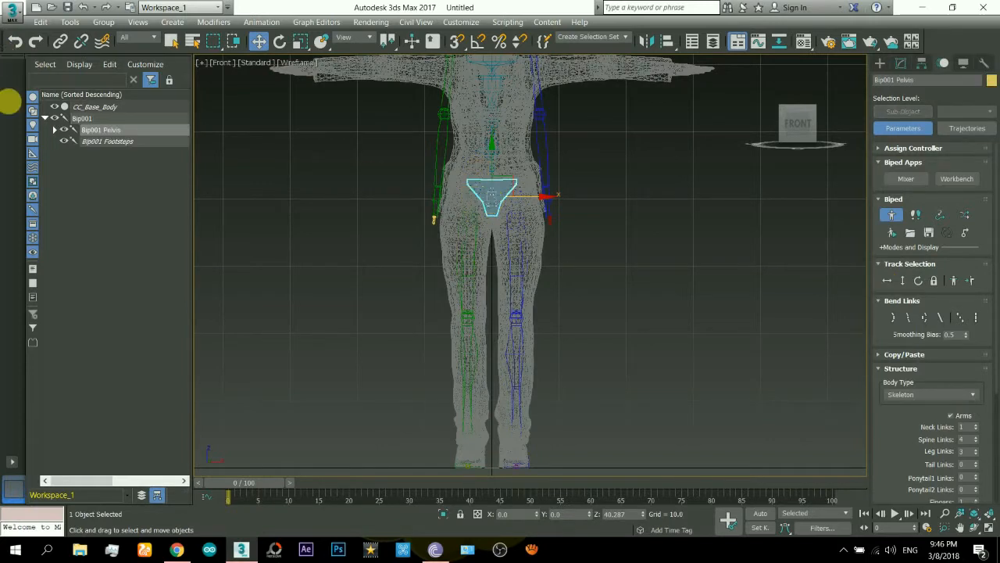
key(F3)
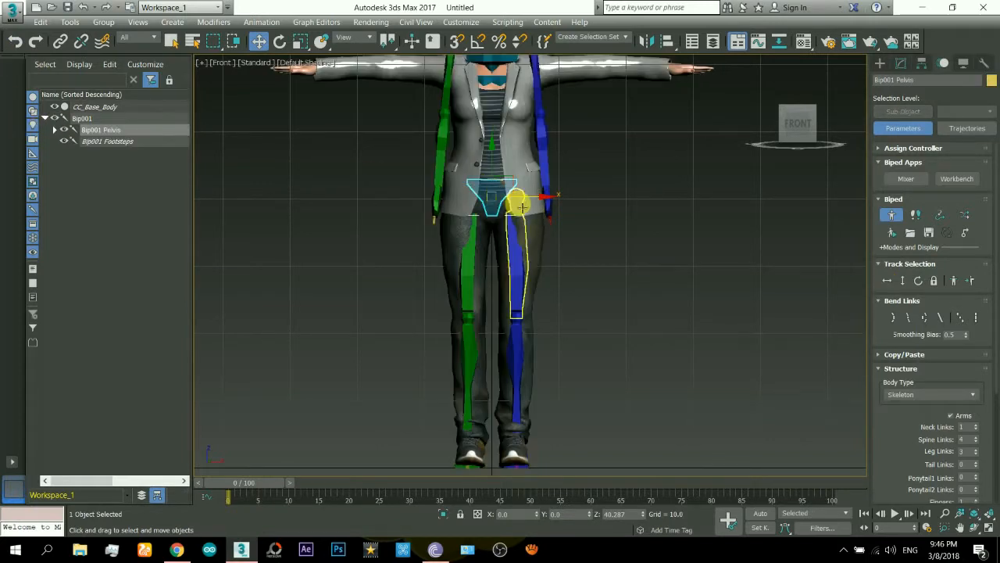
scroll(520, 207, up, 2)
scroll(520, 207, up, 1)
scroll(502, 250, up, 2)
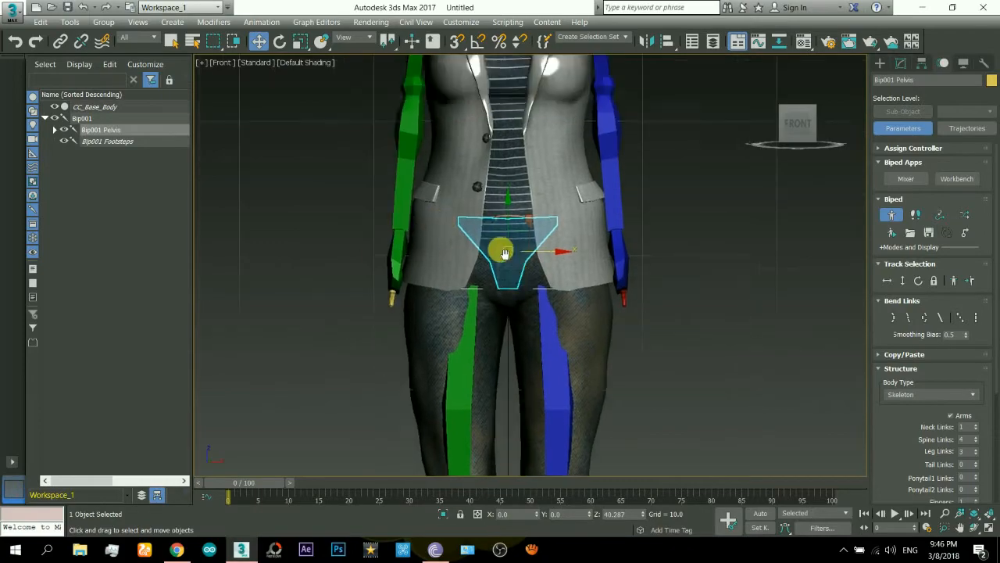
scroll(510, 256, down, 3)
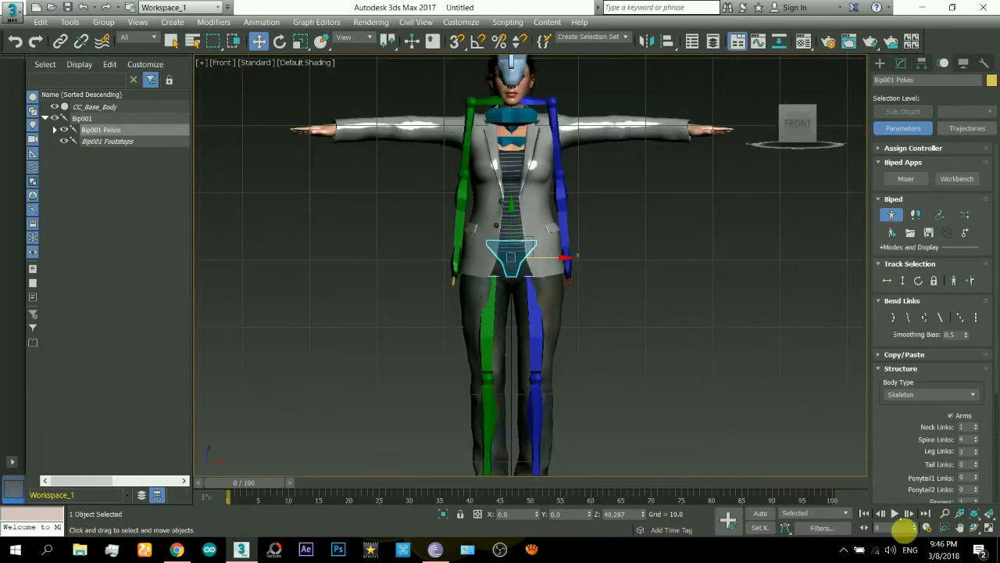
click(974, 529)
mouse_move(525, 241)
mouse_down()
mouse_move(555, 259)
mouse_move(658, 259)
mouse_move(538, 237)
mouse_up()
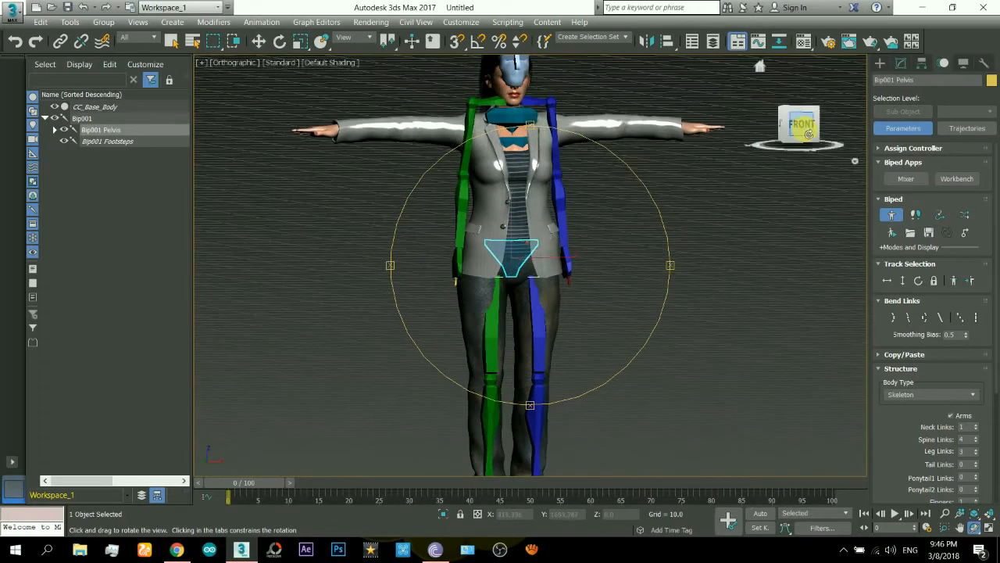
click(801, 123)
scroll(514, 179, up, 2)
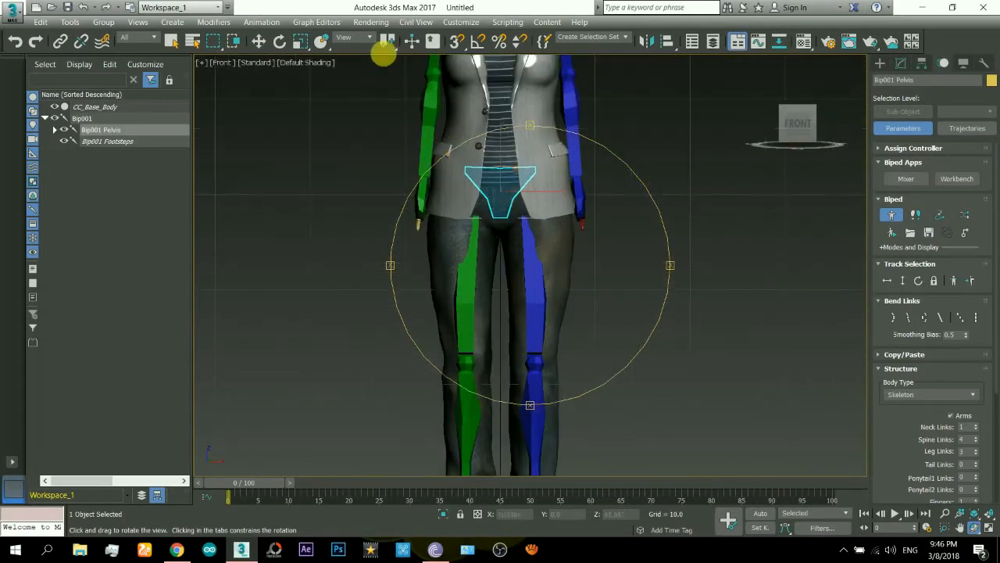
click(299, 43)
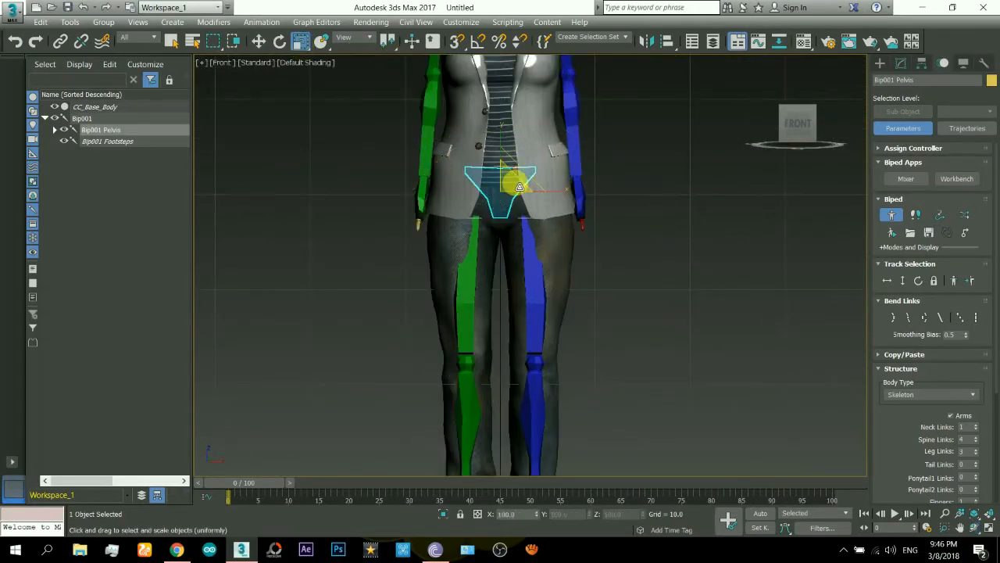
key(F3)
scroll(531, 229, up, 4)
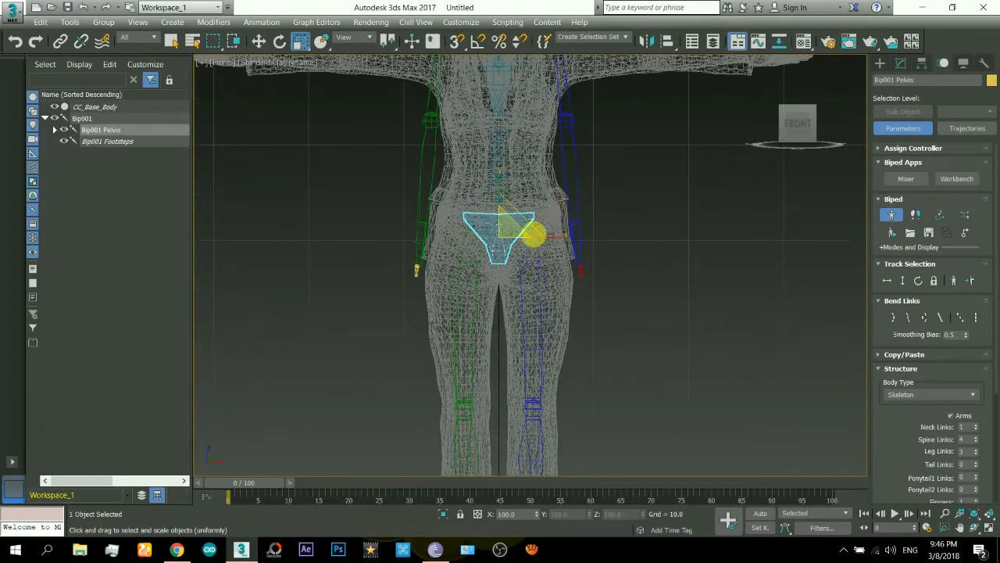
middle_drag(468, 240, 493, 247)
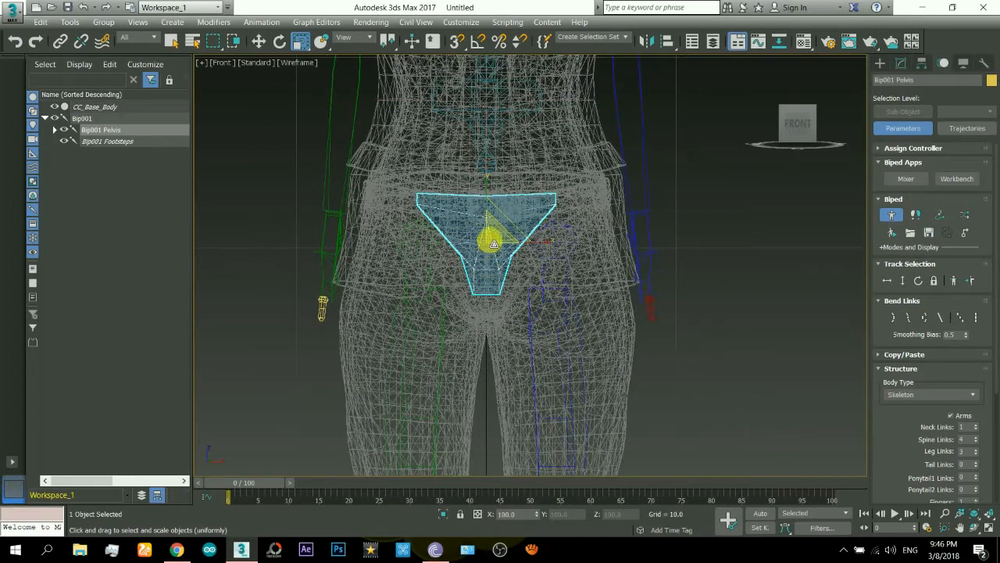
- Lower the whole biped by its Bip001 root to a Z position of about 39.05, fitting the pelvis to the crotch
click(70, 118)
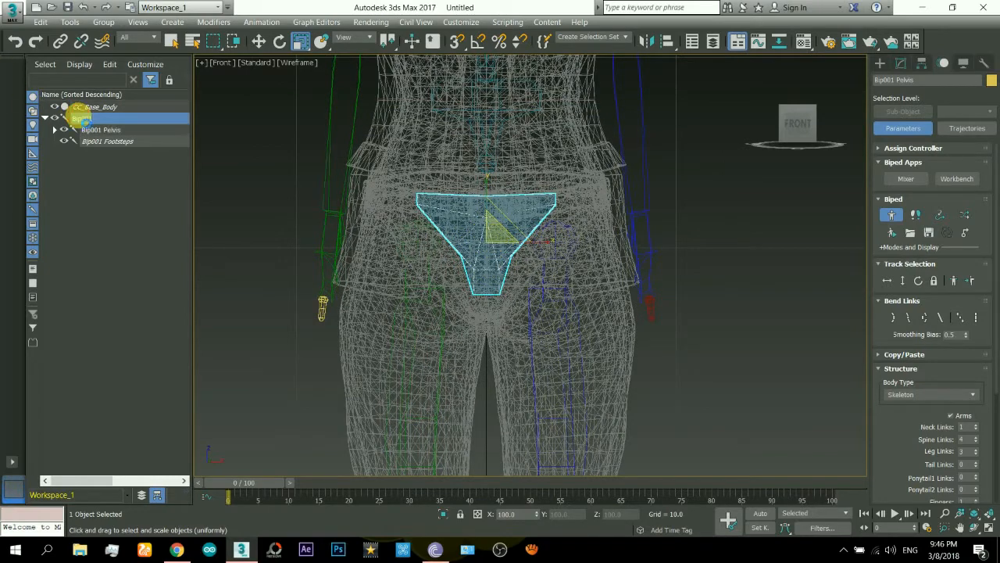
middle_drag(409, 216, 397, 161)
right_click(472, 176)
click(472, 175)
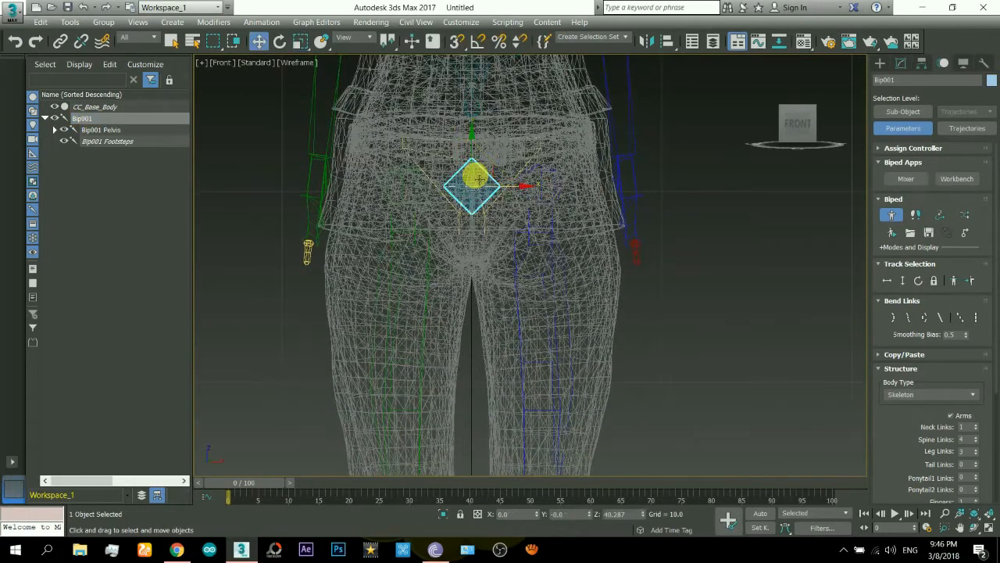
drag(474, 163, 476, 185)
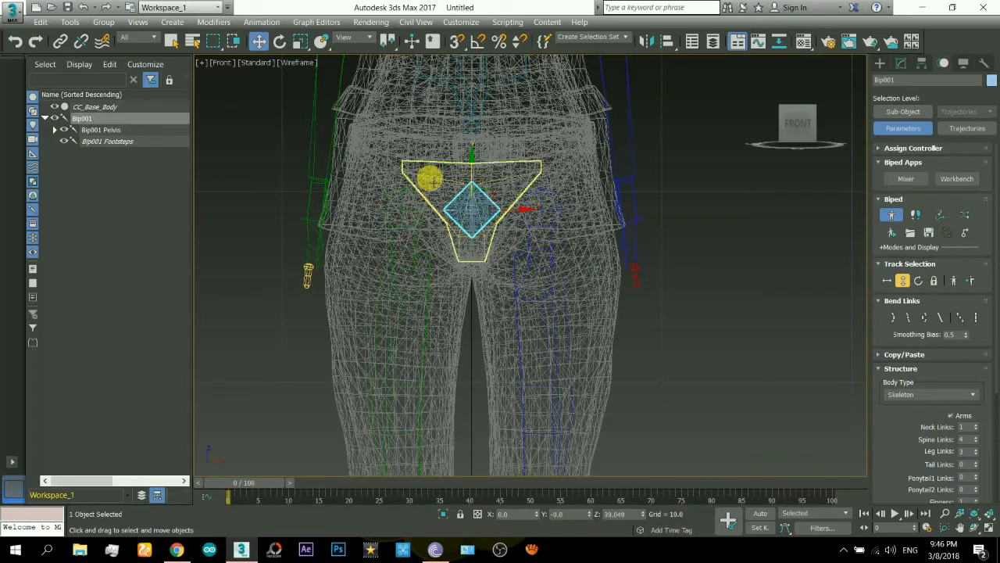
- Scale the biped's pelvis down slightly to fit inside the character's hips
click(420, 172)
click(300, 41)
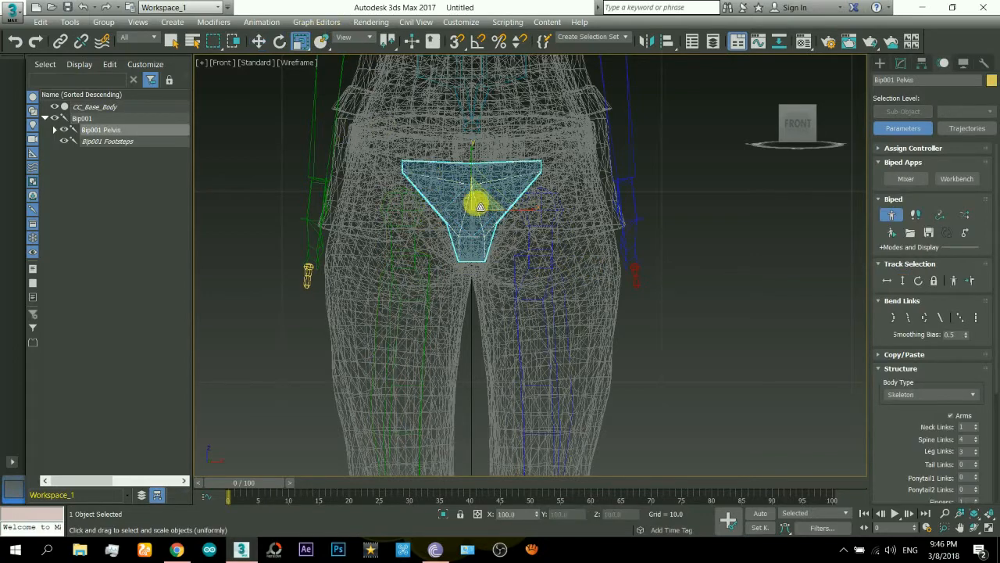
drag(480, 202, 482, 207)
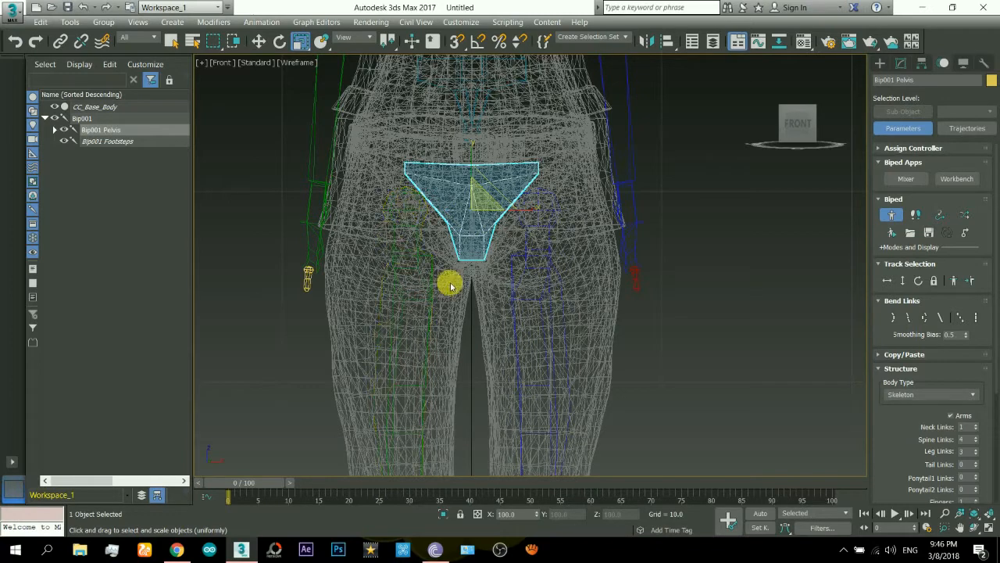
- Select the biped's whole right leg from thigh to toes for scaling, and set the reference coordinate system to Local
middle_drag(451, 286, 509, 104)
key(F3)
scroll(513, 203, down, 5)
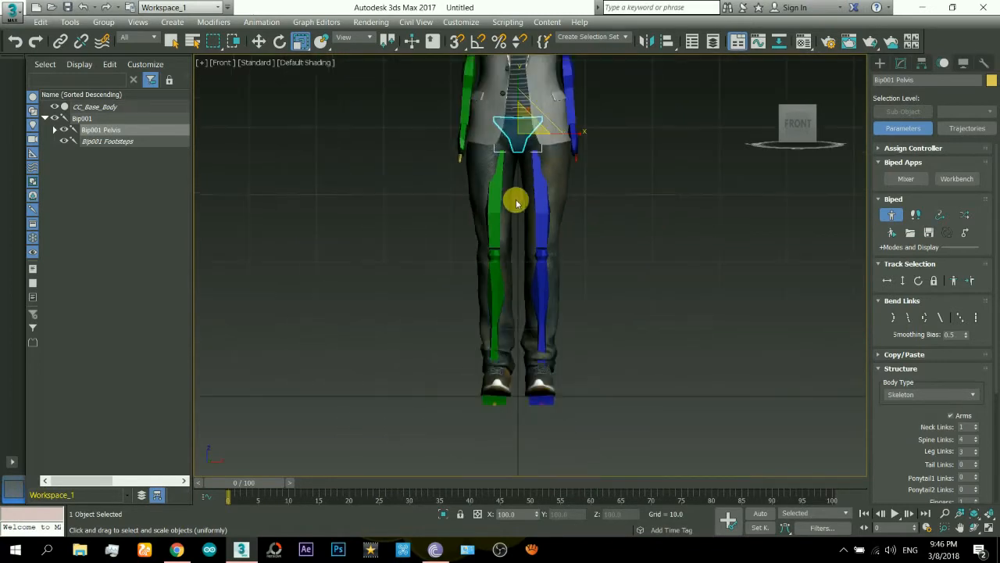
middle_drag(520, 182, 497, 220)
right_click(488, 178)
click(510, 185)
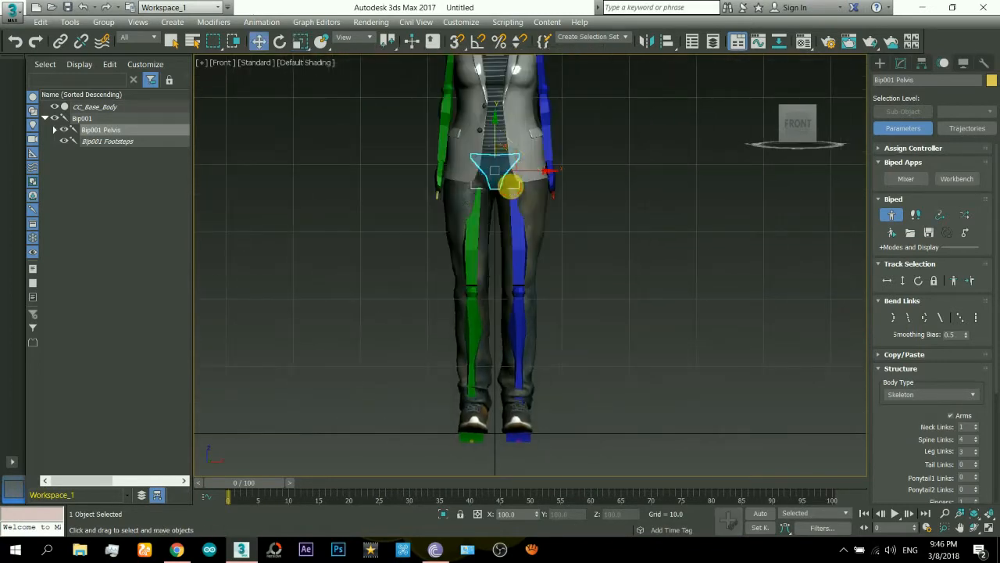
click(473, 231)
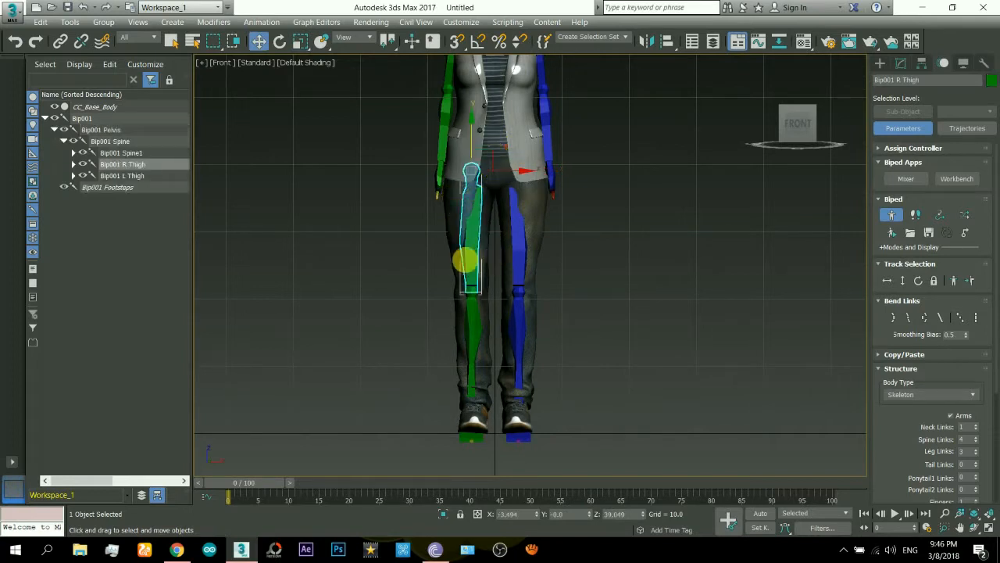
scroll(468, 262, up, 4)
scroll(493, 241, down, 5)
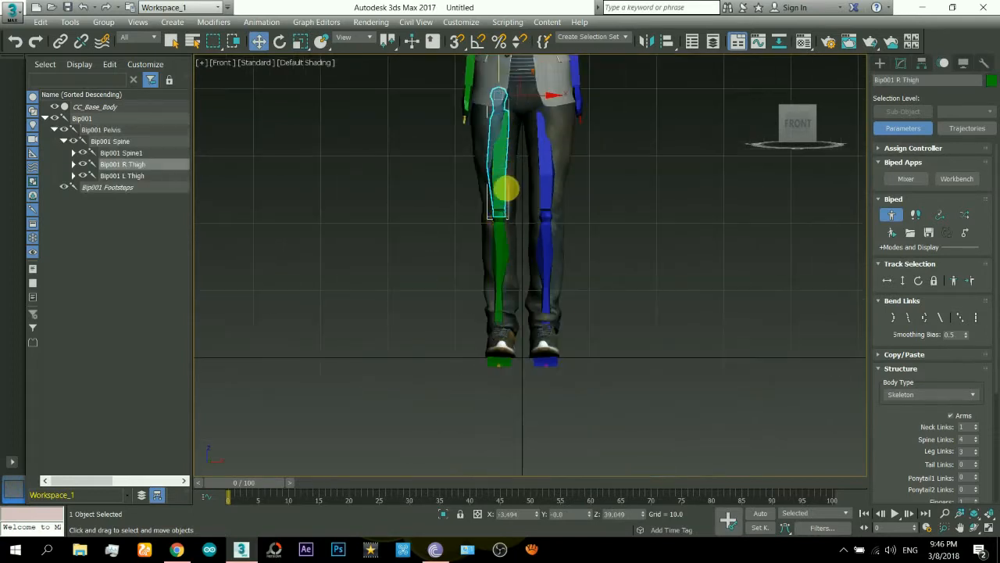
click(301, 42)
double_click(501, 180)
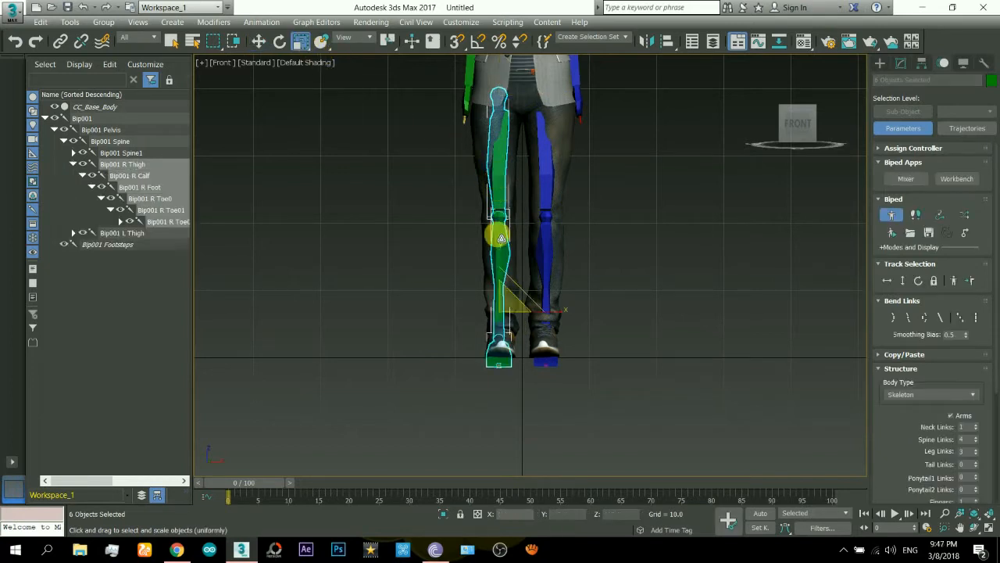
click(358, 40)
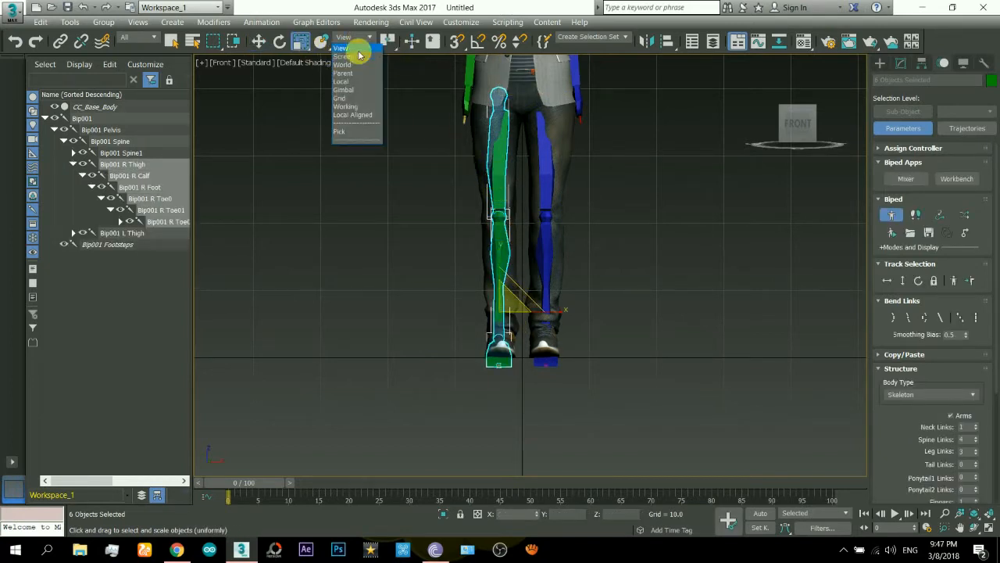
click(360, 82)
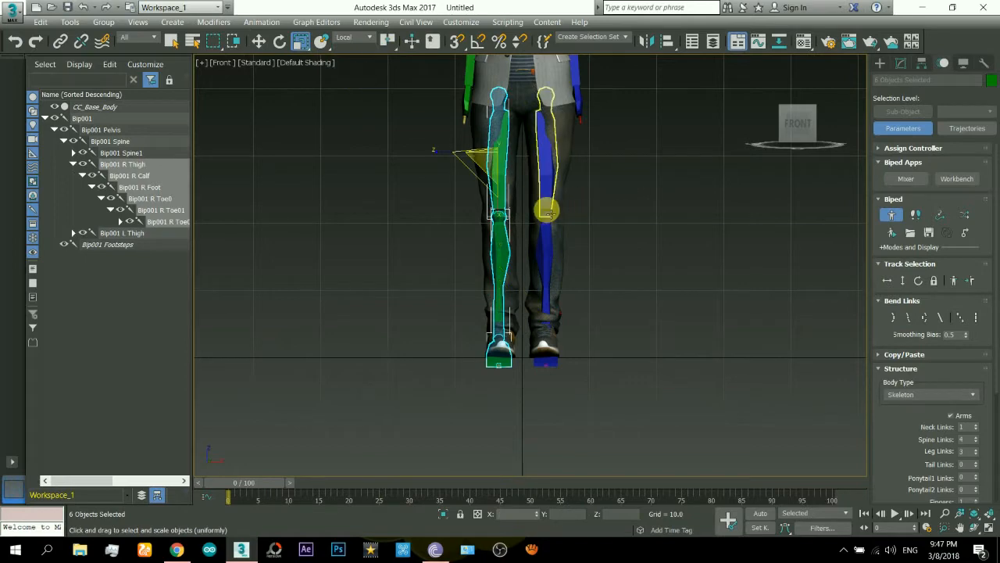
- Scale the right leg non-uniformly to shorten it in the Left view, raising the foot's sole to the ground line
scroll(547, 208, up, 2)
click(772, 127)
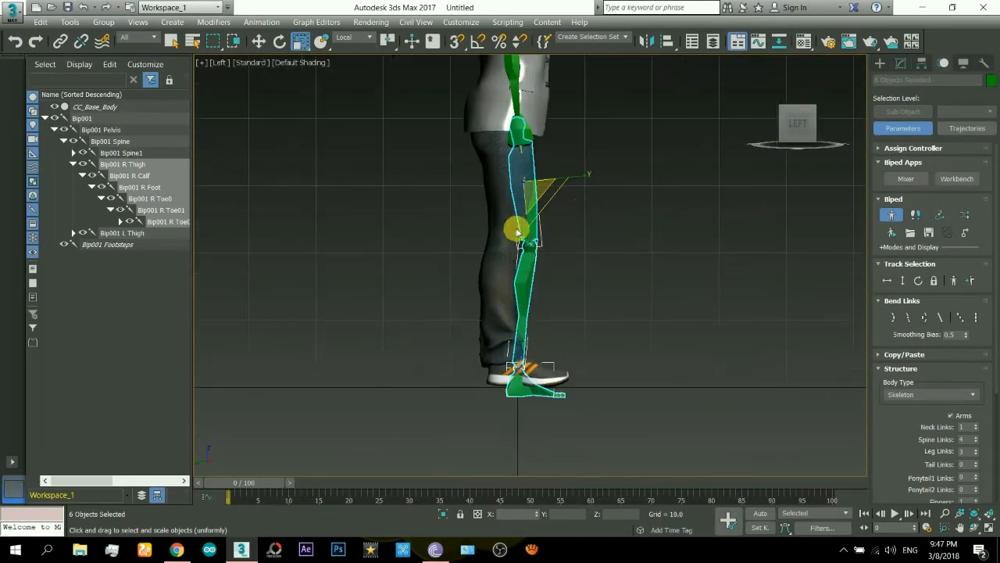
middle_drag(540, 199, 549, 234)
right_click(548, 258)
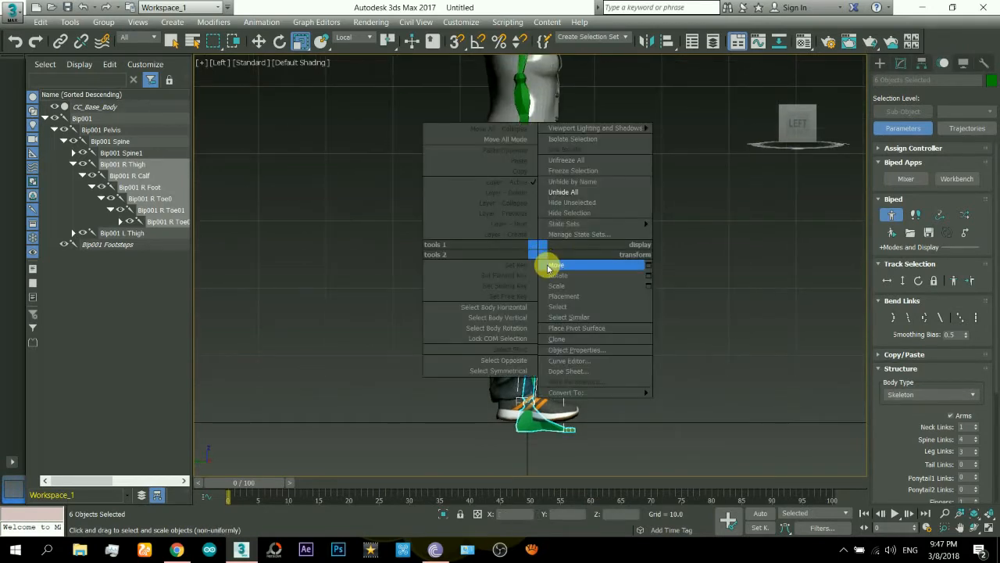
click(560, 286)
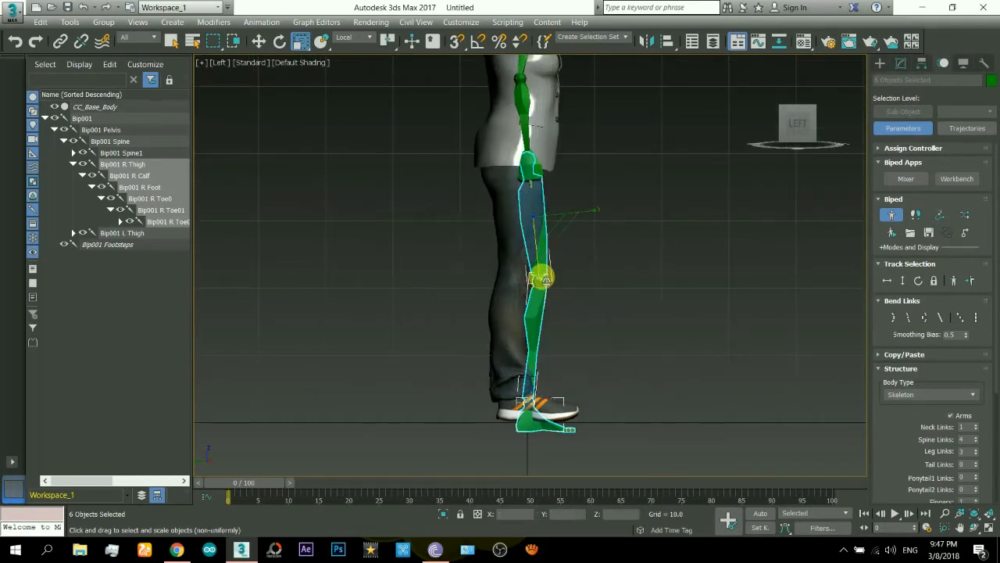
drag(544, 279, 546, 276)
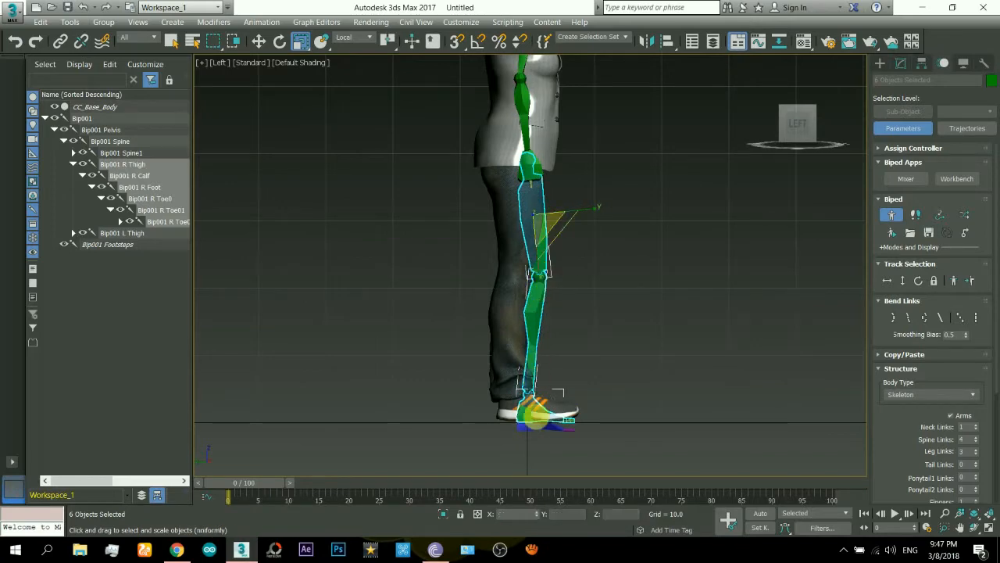
scroll(526, 409, up, 8)
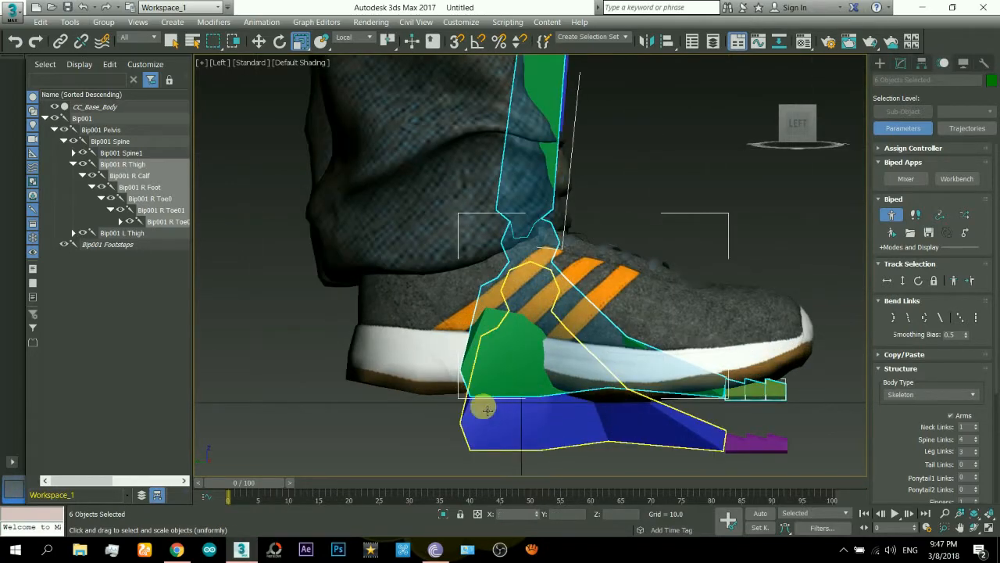
scroll(768, 315, down, 6)
middle_drag(792, 177, 639, 283)
right_click(601, 220)
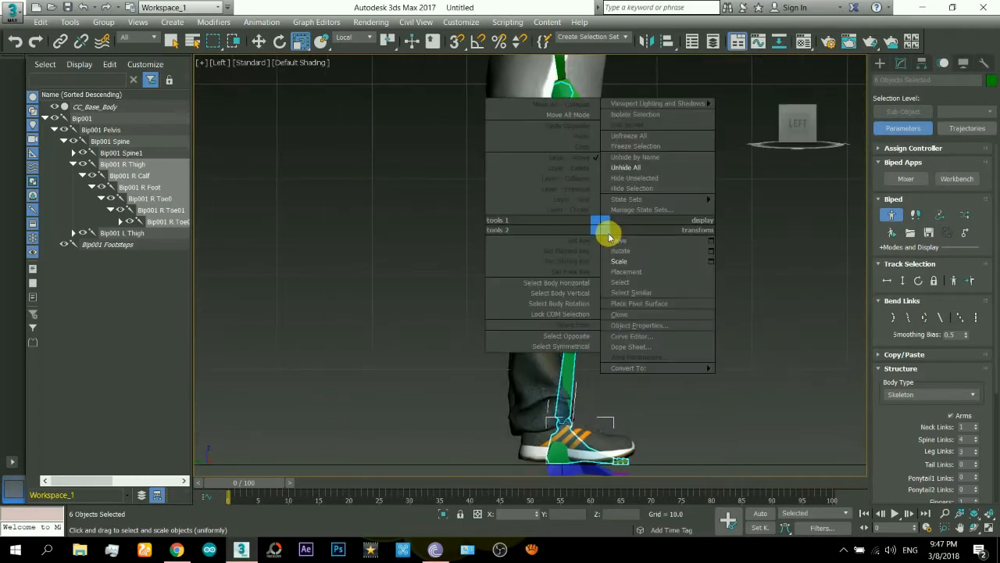
click(620, 250)
click(685, 250)
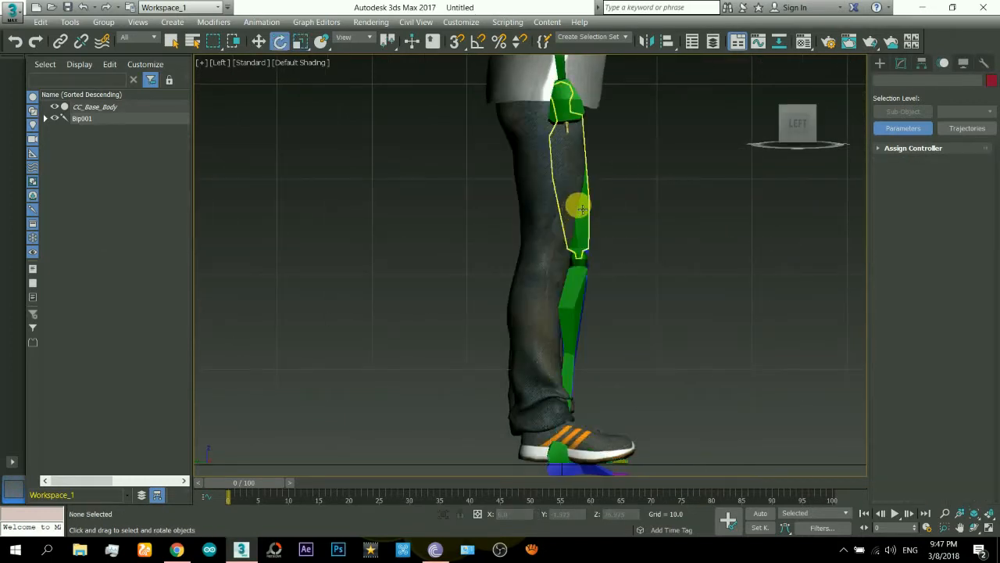
click(582, 209)
drag(590, 131, 590, 132)
- Move the whole biped by its Bip001 root about 2.19 units backward in the Left view, centring the pelvis in the hips
middle_drag(581, 133, 553, 250)
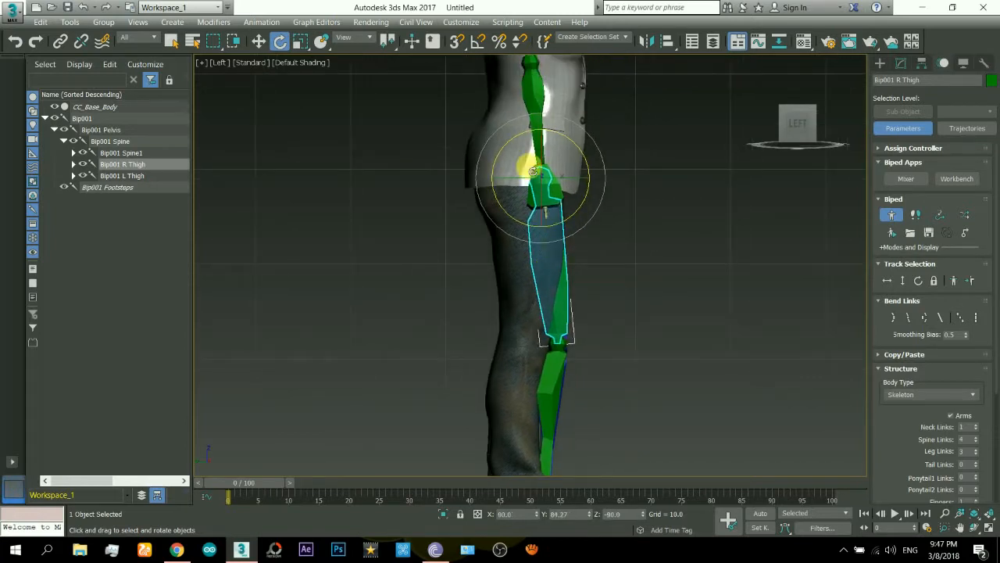
click(82, 119)
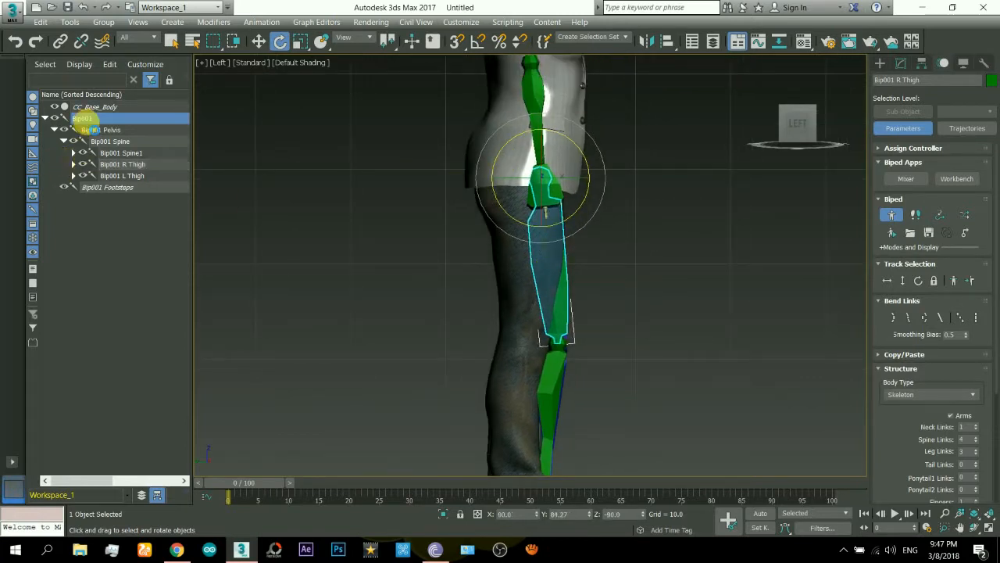
right_click(547, 173)
click(564, 185)
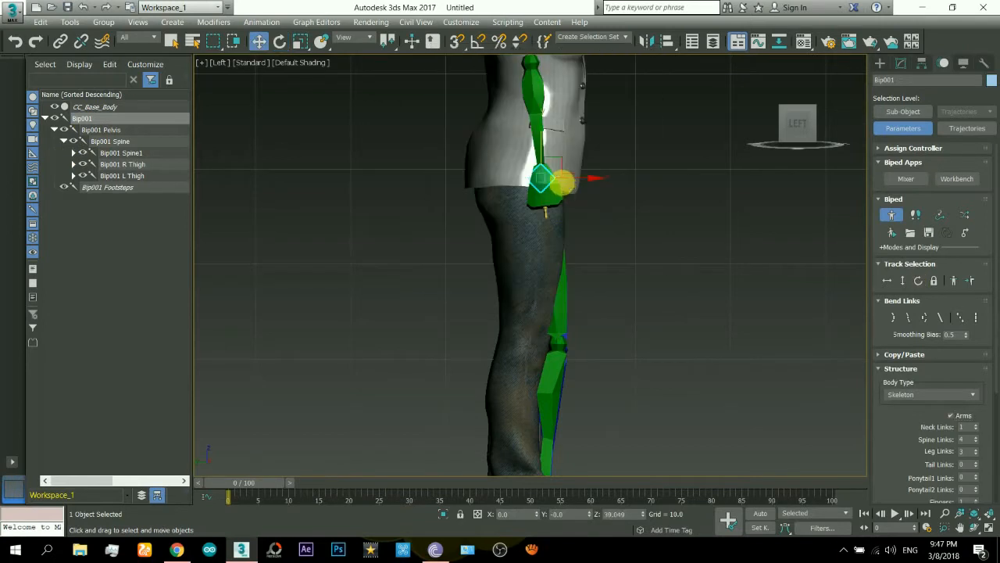
drag(575, 185, 553, 184)
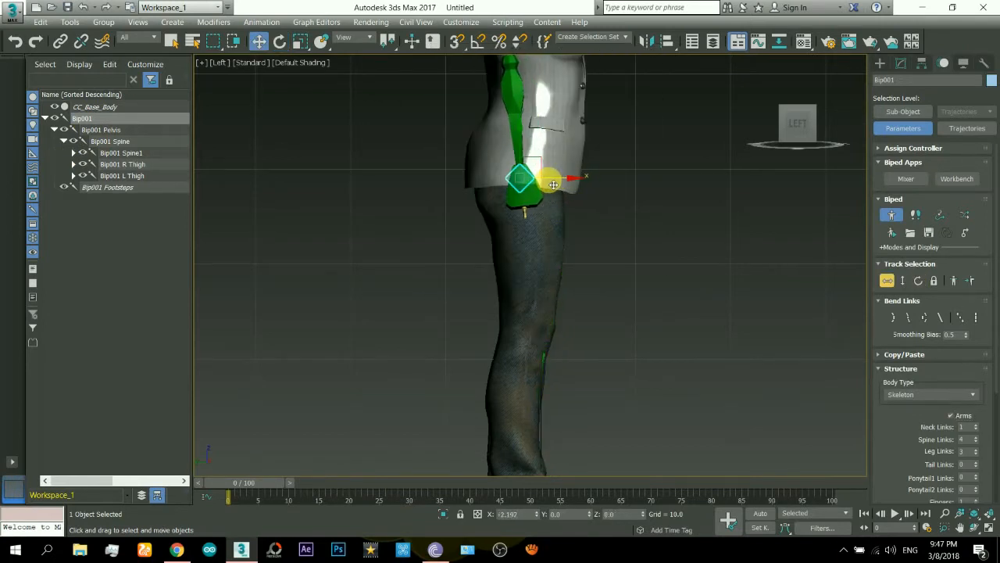
- Rotate the biped's right thigh slightly backward in the Left view, bringing its knee end inside the trouser leg
click(525, 255)
middle_drag(542, 320, 544, 177)
key(F3)
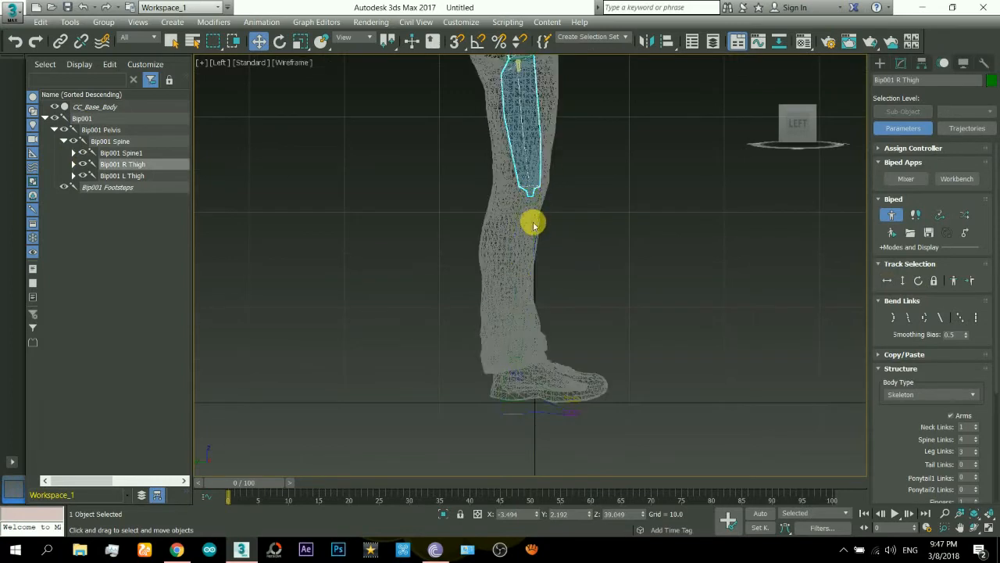
middle_drag(504, 94, 502, 160)
click(280, 42)
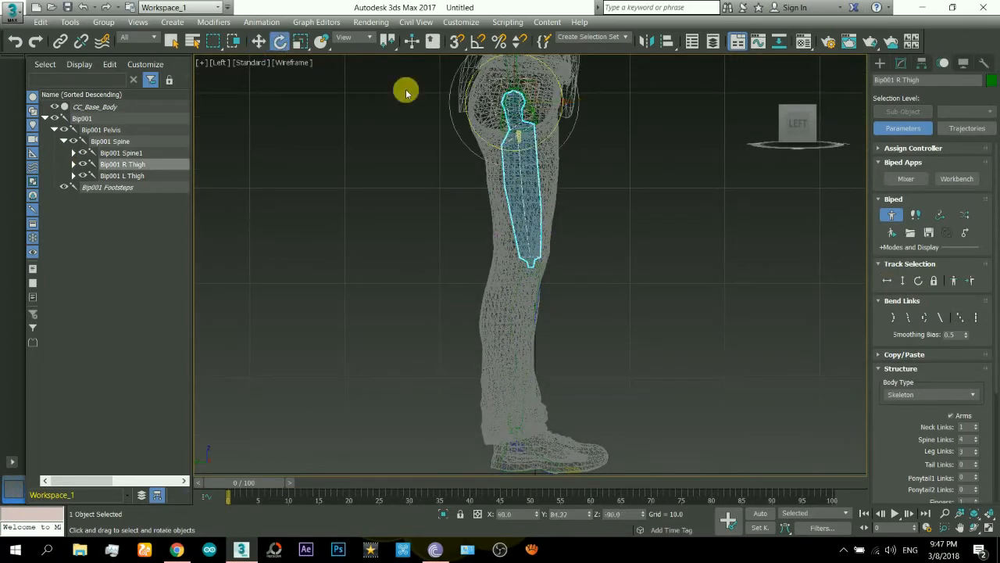
drag(546, 145, 538, 141)
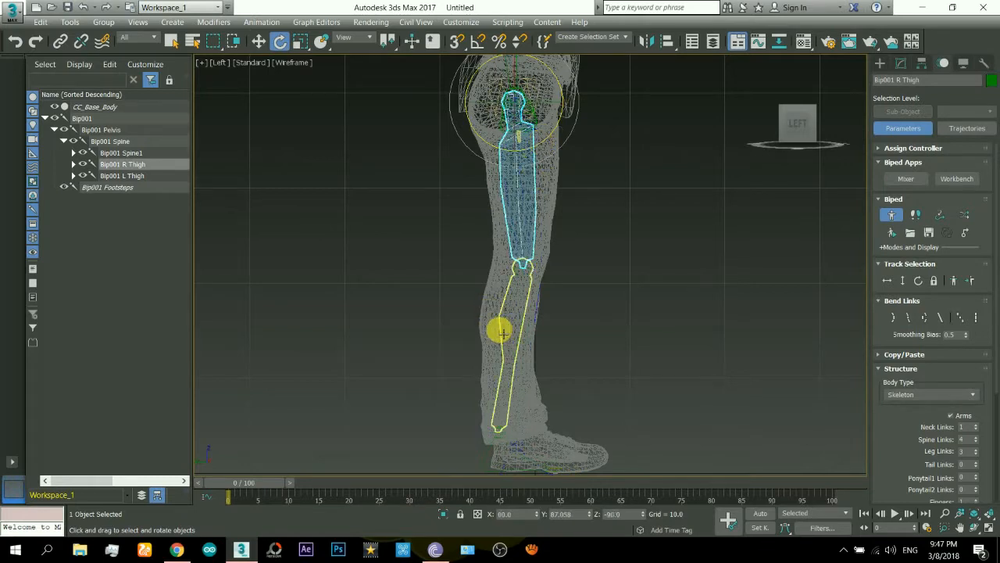
- Rotate the biped's right calf slightly forward in the Left view to follow the lower trouser leg
click(501, 332)
drag(530, 315, 534, 321)
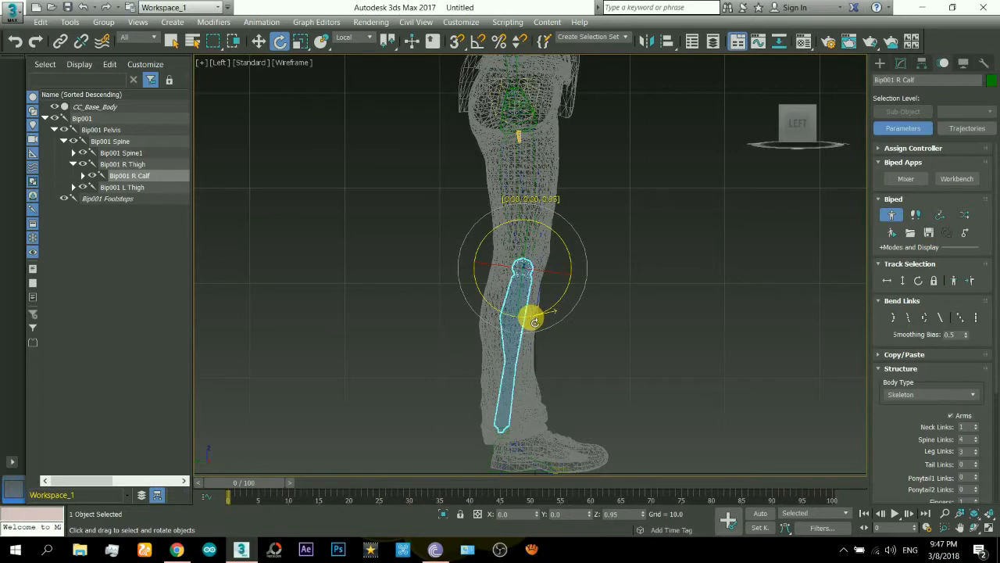
drag(536, 322, 540, 323)
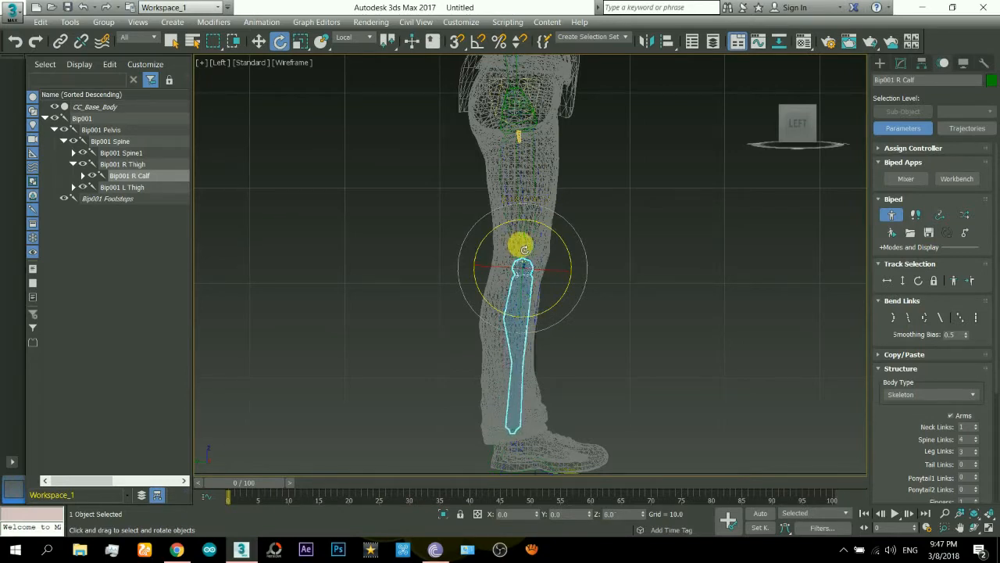
- Rotate the right thigh about 1.8 degrees further backward, and swing the right calf forward to keep it centred in the lower leg
click(531, 190)
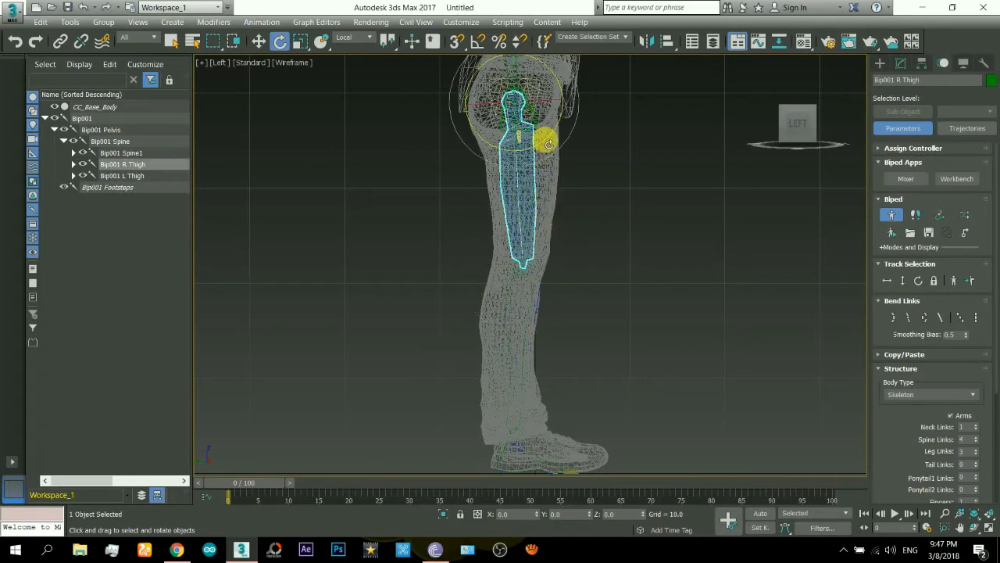
drag(551, 145, 548, 146)
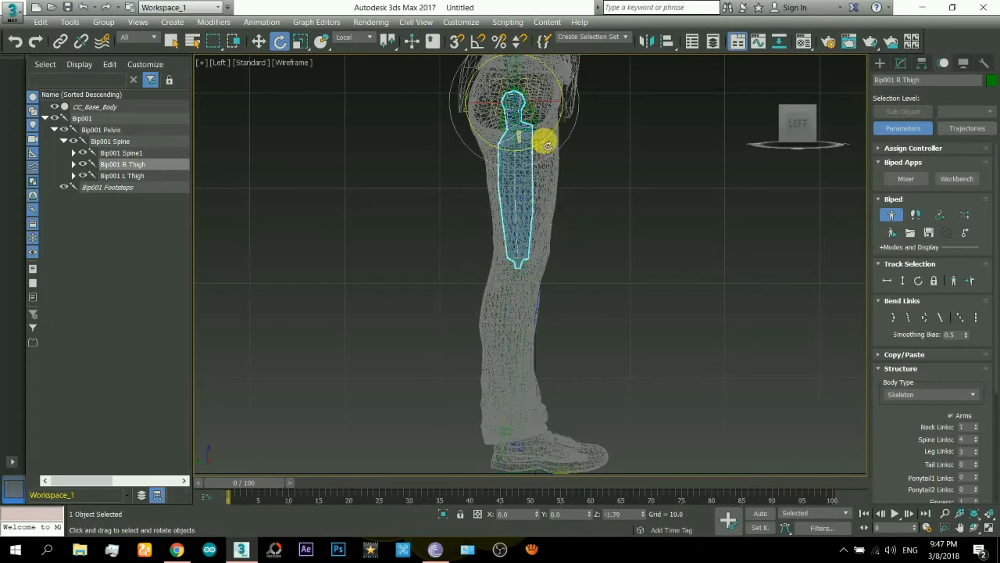
click(506, 287)
key(F3)
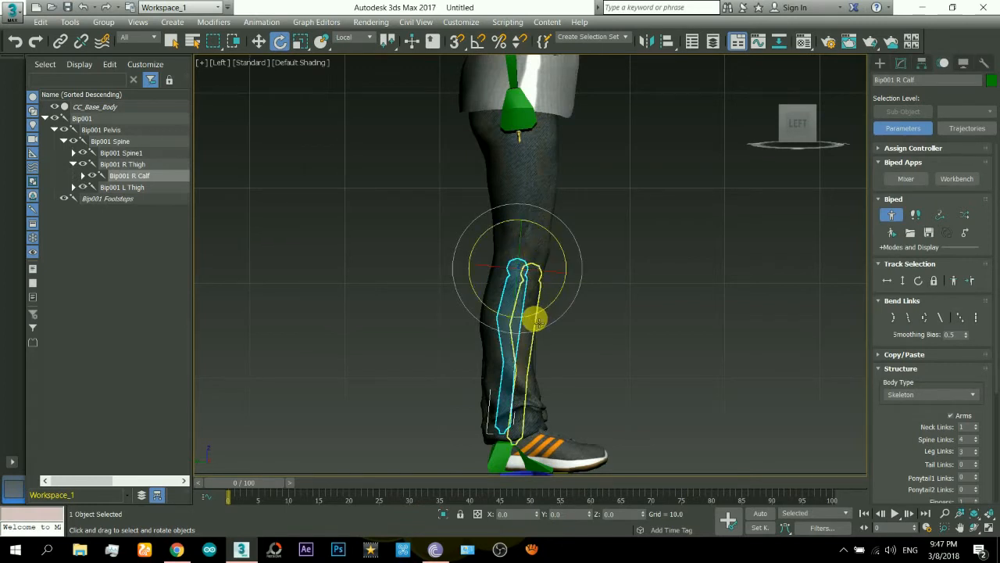
drag(532, 315, 543, 319)
middle_drag(525, 458, 522, 404)
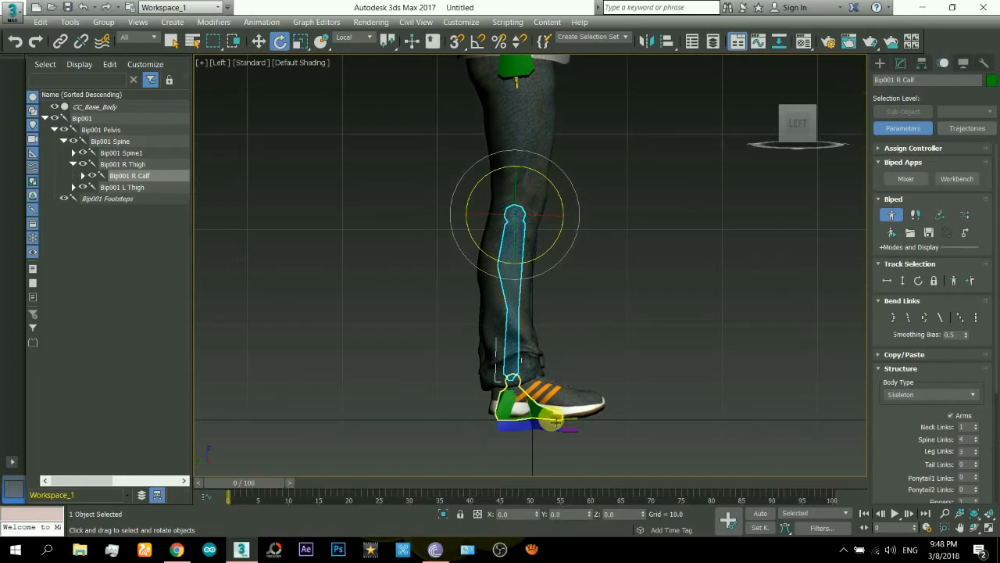
- Scale the right calf non-uniformly to about 95% of its length so the ankle and foot rise to the shoe
key(F3)
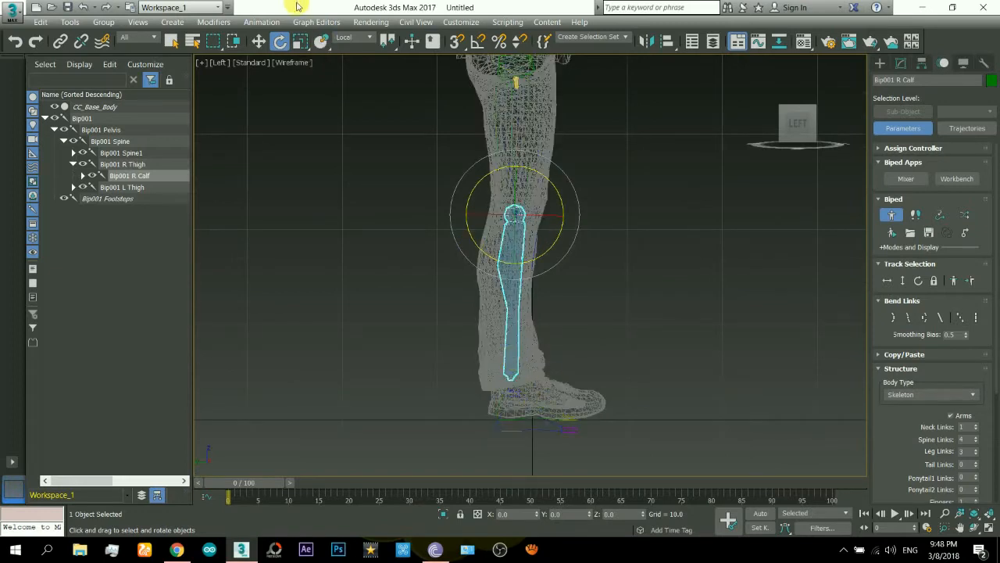
click(298, 43)
key(F3)
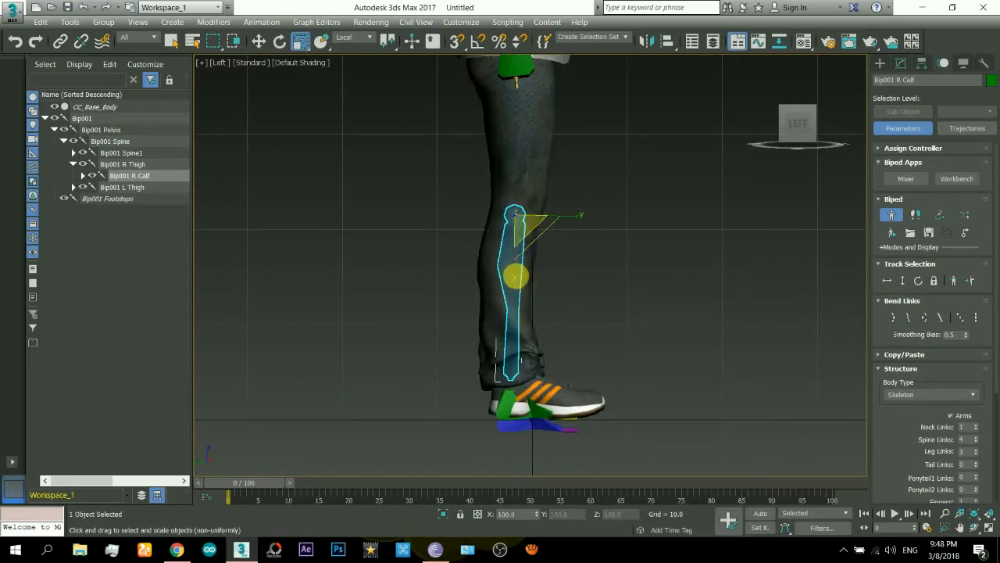
drag(520, 279, 520, 277)
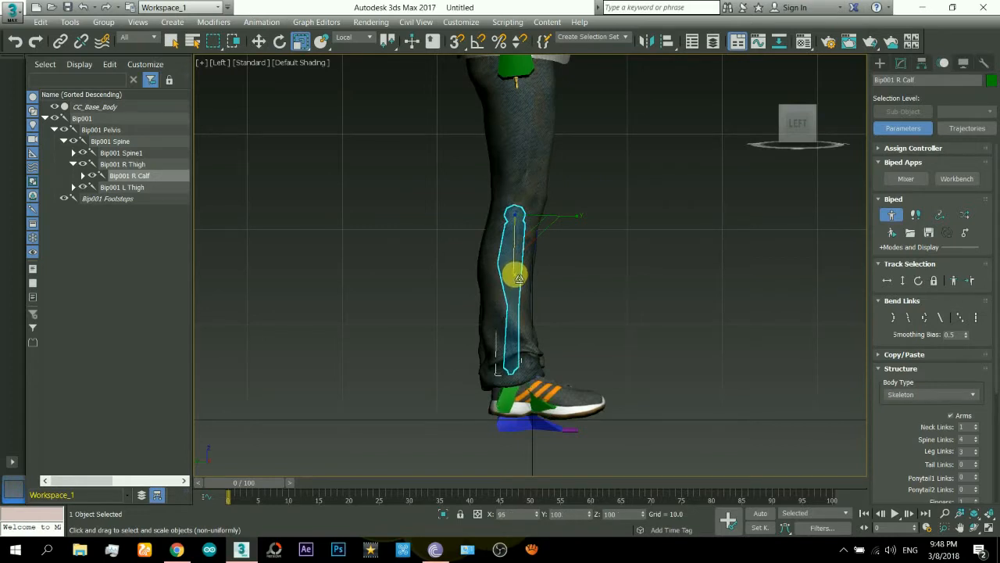
drag(519, 278, 518, 279)
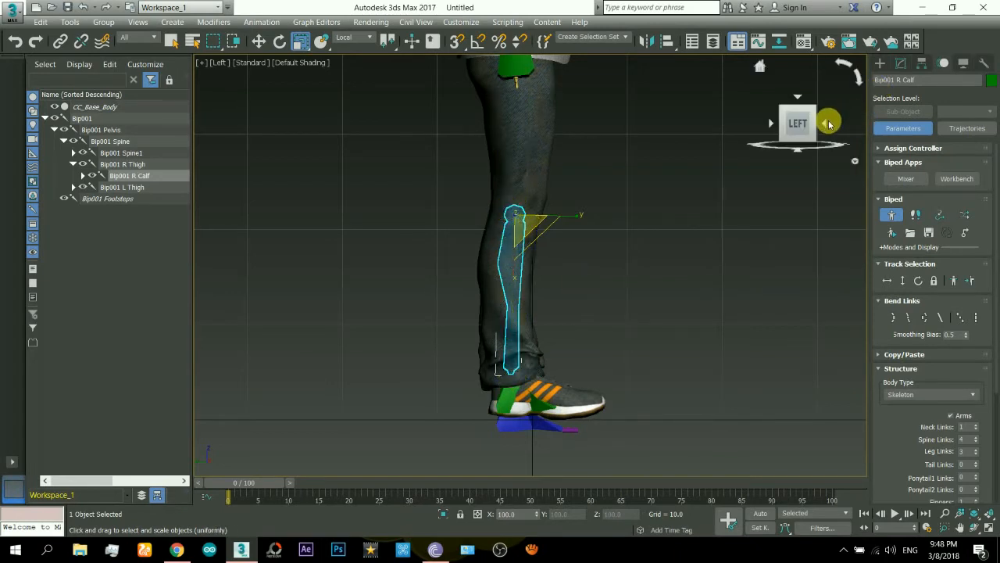
- In the Front view, move the biped's right foot slightly inward to an X position of about -3.16, centring it in the shoe
click(830, 125)
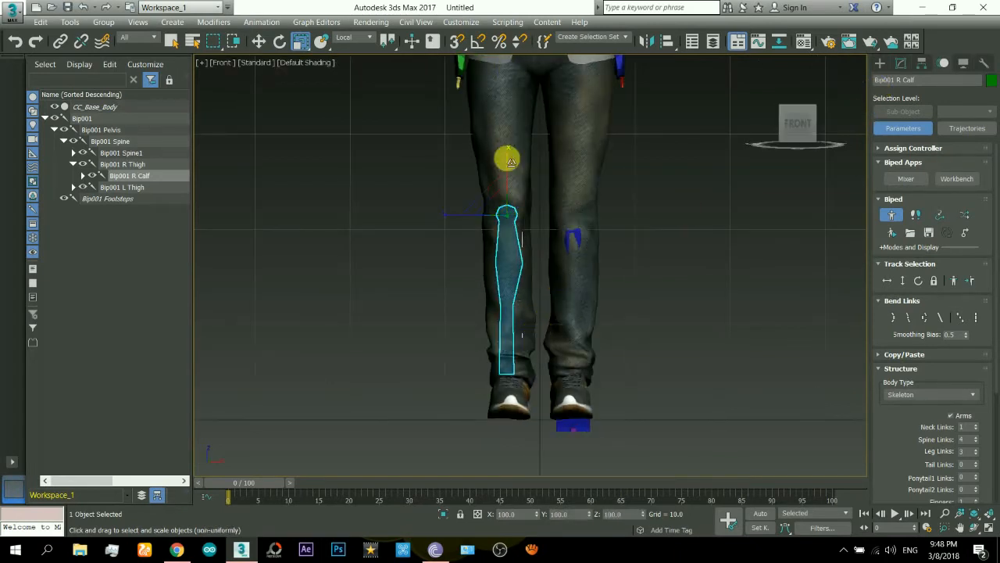
middle_drag(520, 152, 522, 206)
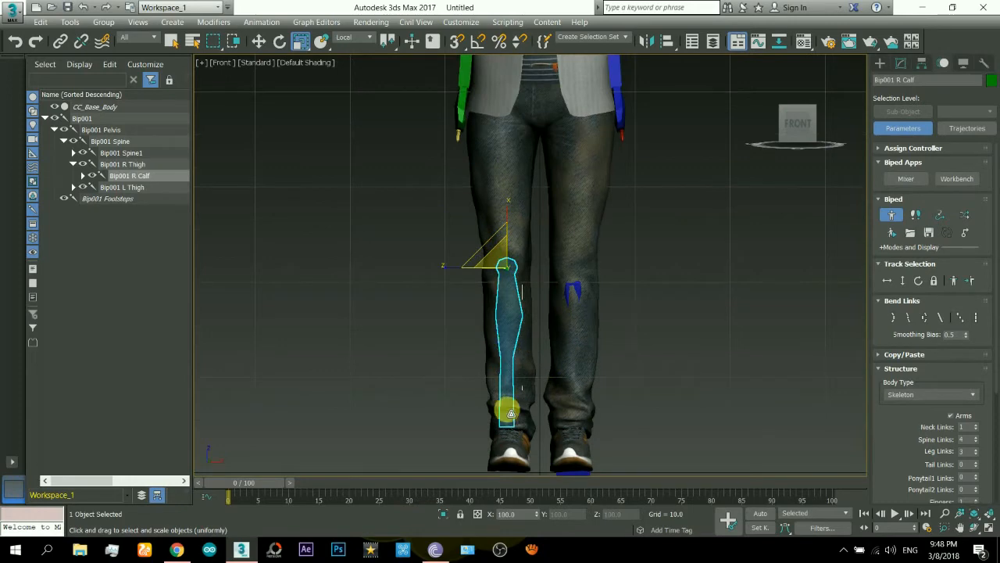
middle_drag(533, 442, 517, 408)
right_click(499, 395)
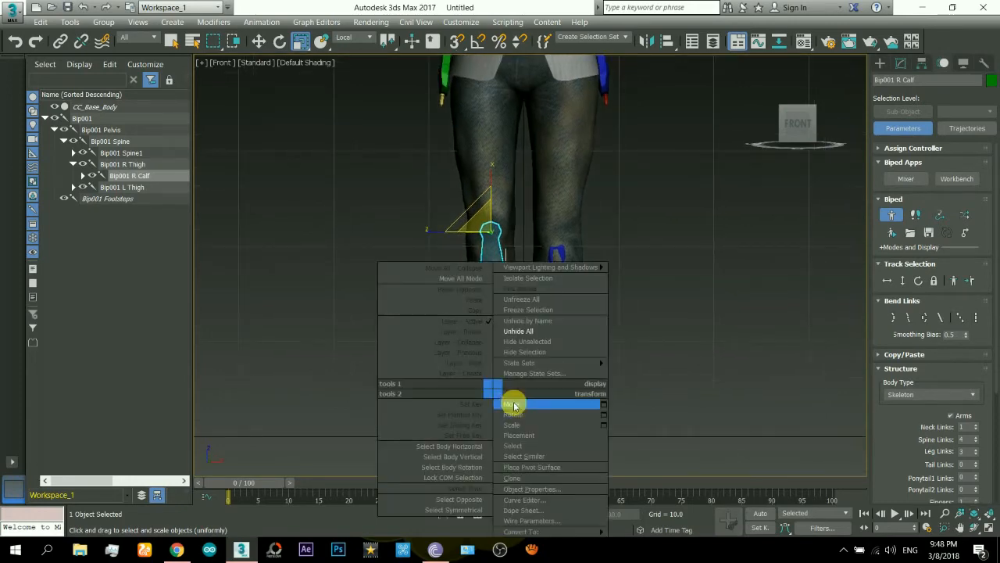
click(512, 402)
click(506, 422)
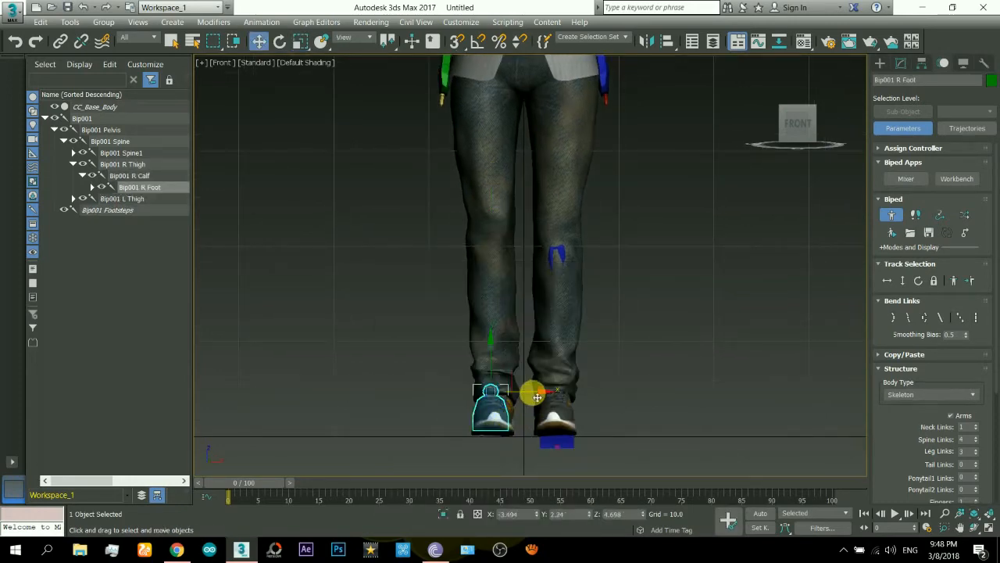
drag(537, 397, 539, 397)
key(F3)
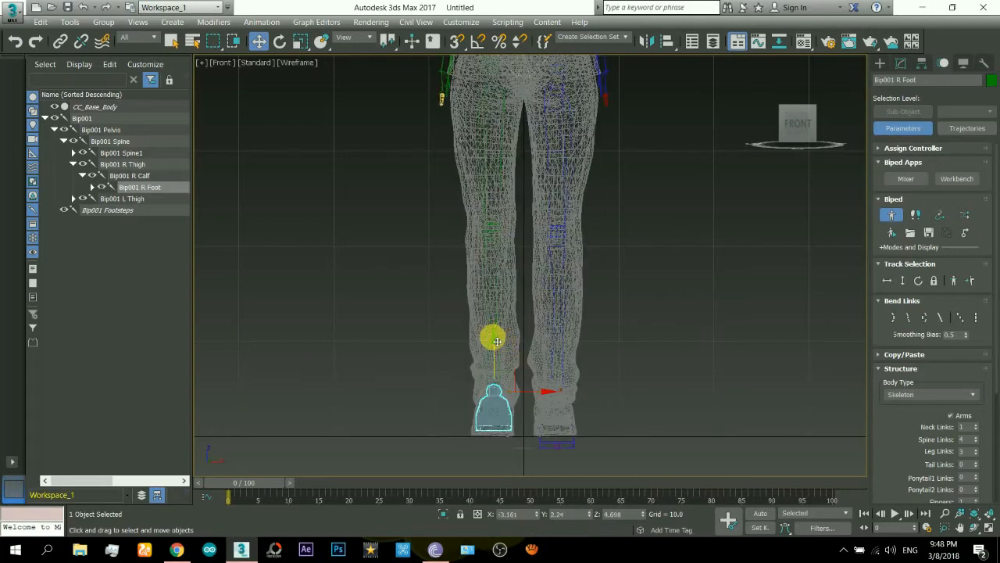
key(F3)
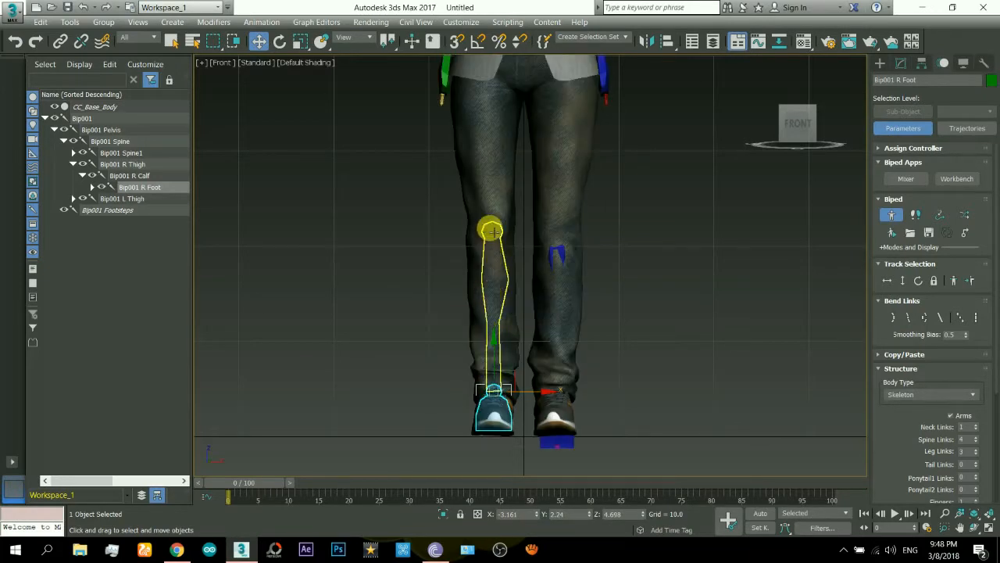
- Scale the lowest spine link, Bip001 Spine, non-uniformly in the Front view, shortening it and widening it to fit the waist
middle_drag(501, 143, 503, 375)
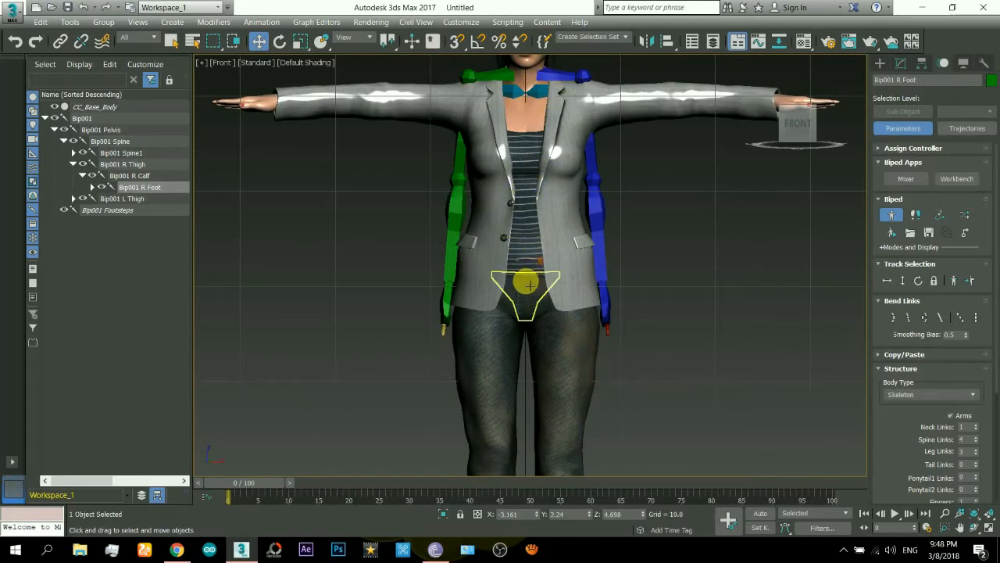
key(F3)
click(530, 247)
click(529, 197)
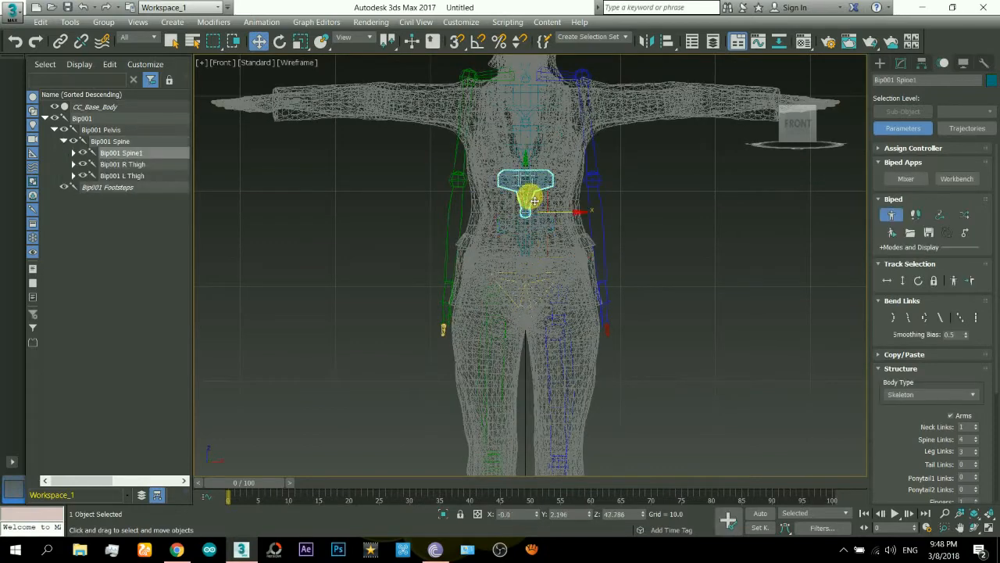
click(530, 142)
click(534, 115)
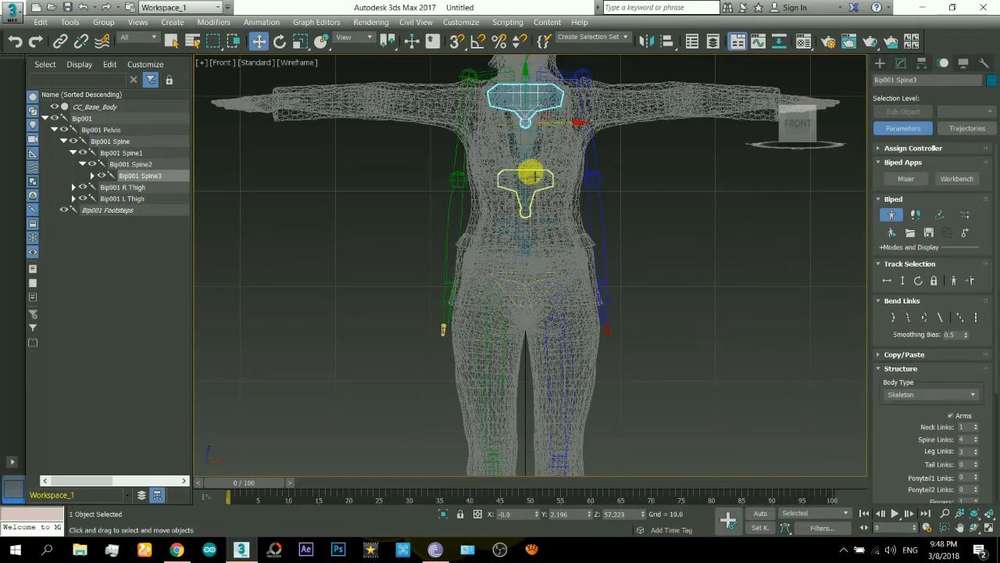
middle_drag(531, 172, 527, 276)
click(532, 338)
key(F3)
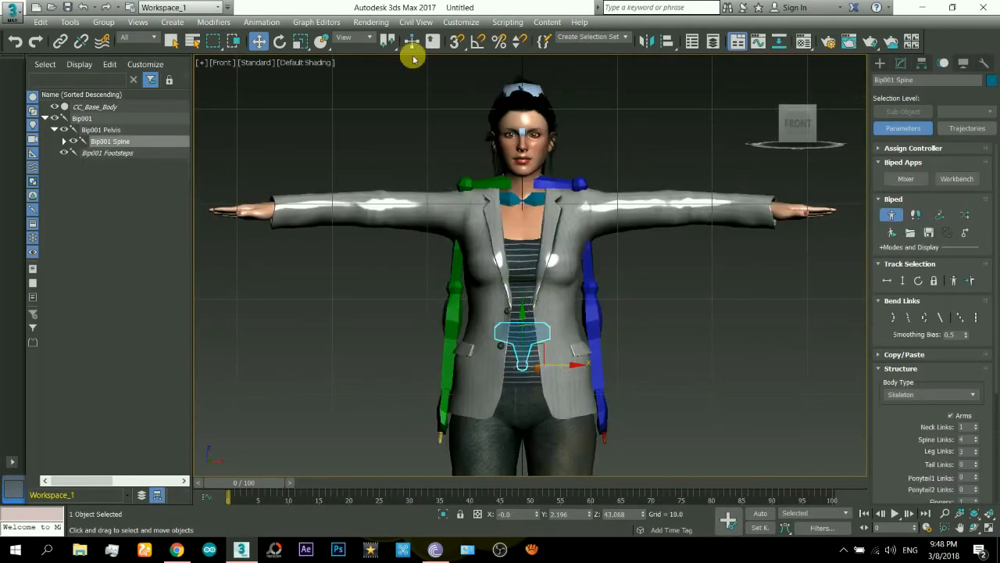
click(298, 43)
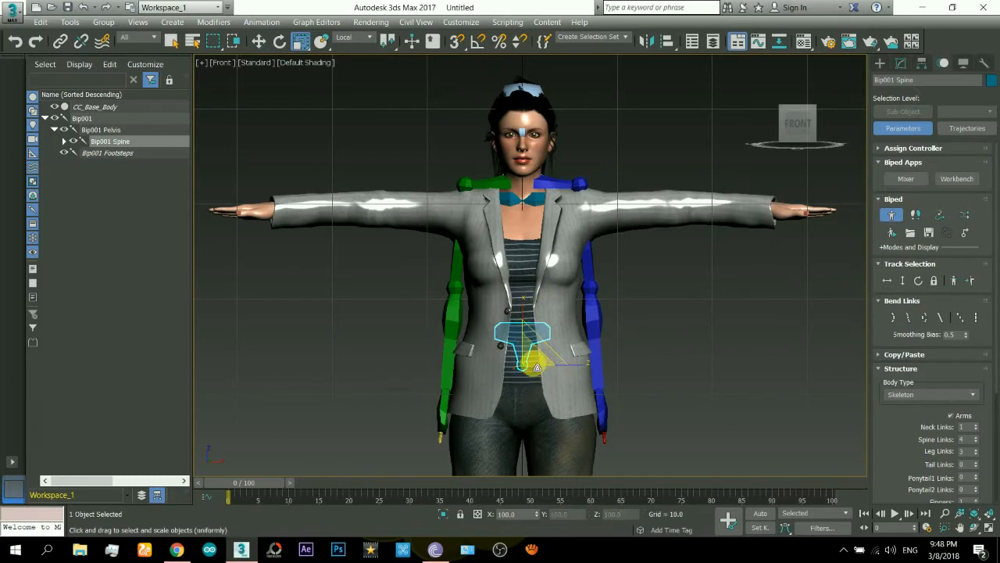
mouse_move(533, 360)
mouse_down()
mouse_move(554, 324)
mouse_move(523, 319)
mouse_move(529, 353)
mouse_up()
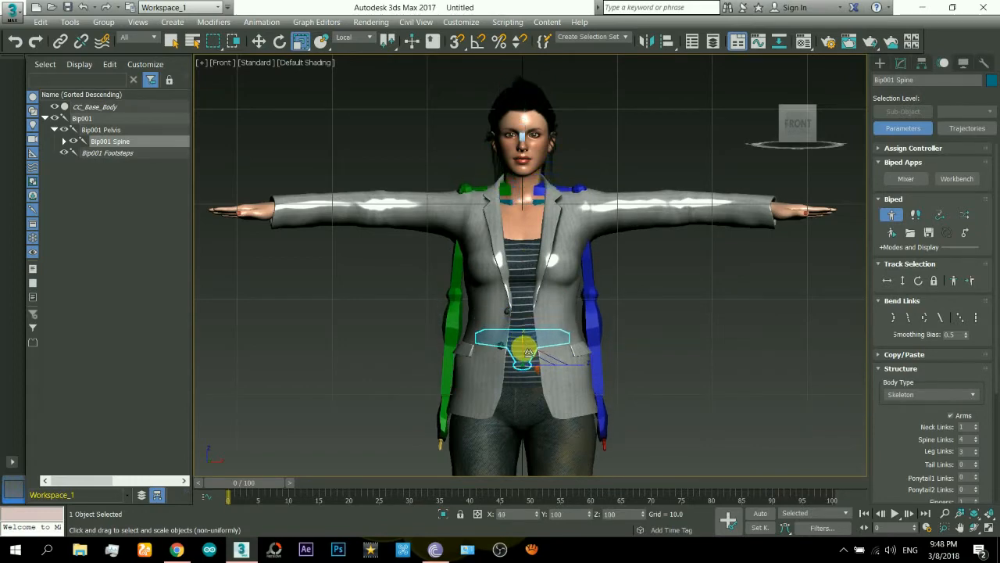
- Scale the Bip001 Spine1 link non-uniformly to widen it across the torso and reduce its height
key(F3)
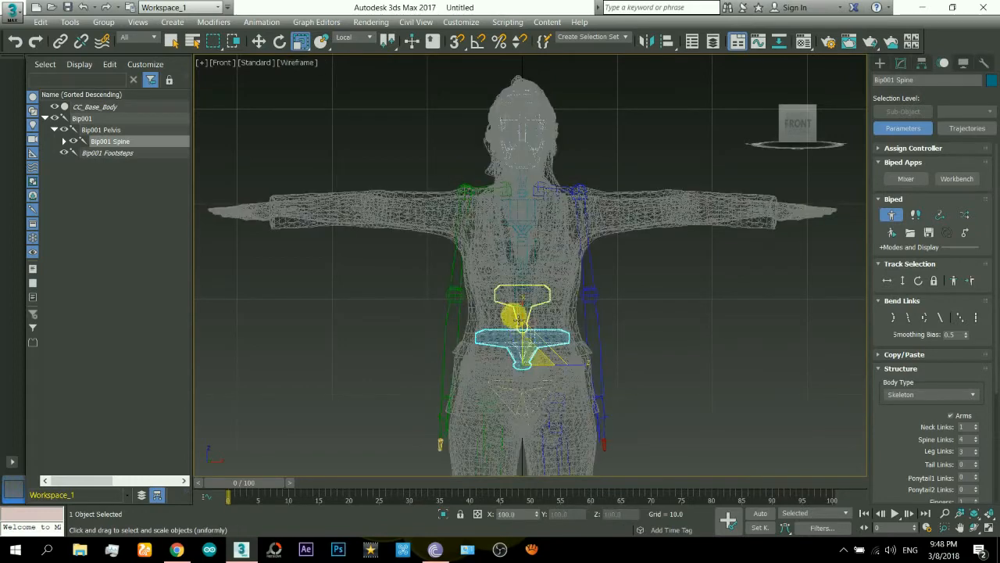
click(517, 312)
mouse_move(535, 327)
mouse_down()
mouse_move(541, 299)
mouse_move(524, 224)
mouse_move(530, 339)
mouse_move(519, 275)
mouse_move(539, 276)
mouse_up()
key(F3)
key(F3)
- Scale the Bip001 Spine2 and Bip001 Spine3 links non-uniformly, widening the upper spine to fill the chest
click(520, 274)
mouse_move(524, 236)
mouse_down()
mouse_move(527, 261)
mouse_move(535, 236)
mouse_move(520, 208)
mouse_move(527, 198)
mouse_move(532, 205)
mouse_up()
key(F3)
key(Page_Down)
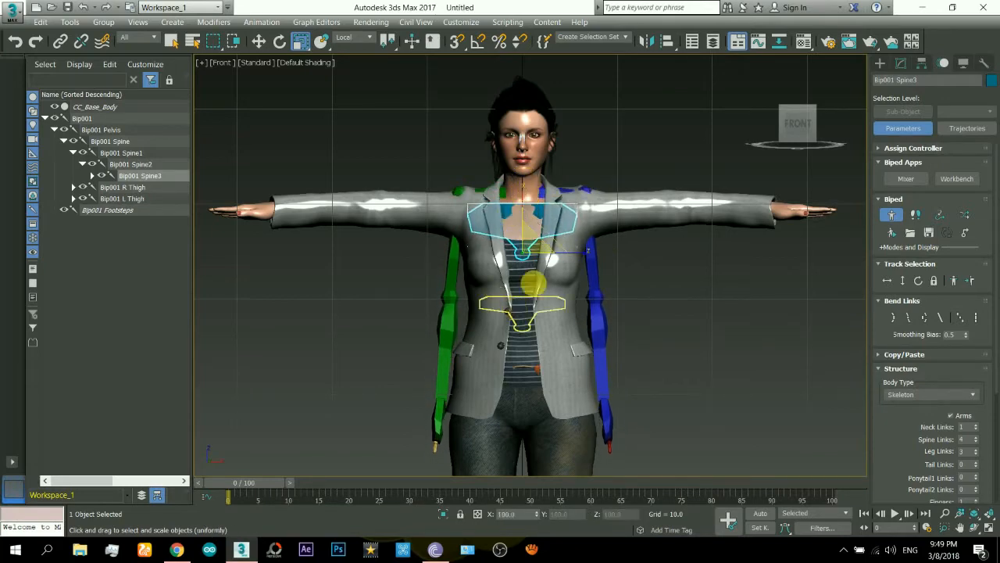
key(F3)
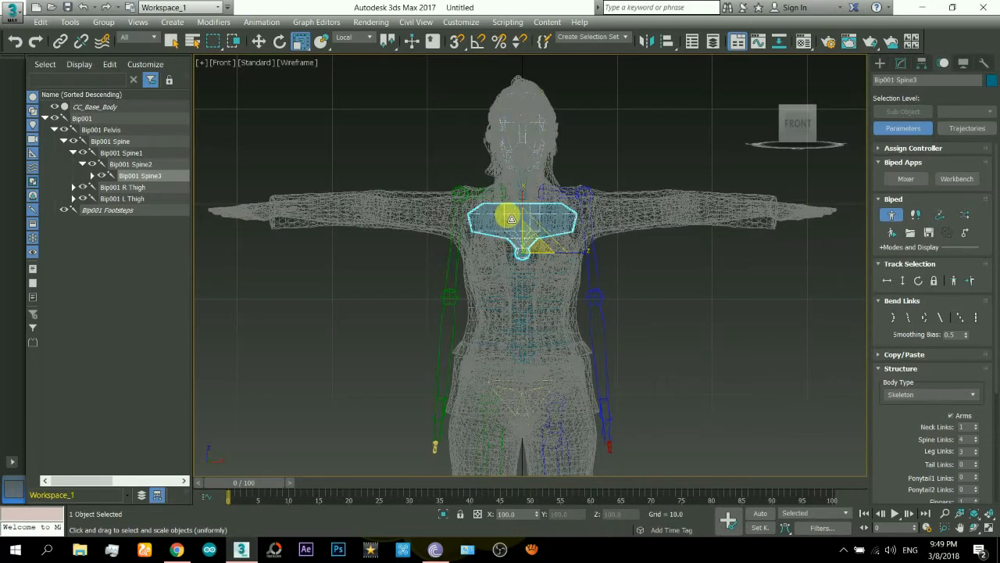
key(F3)
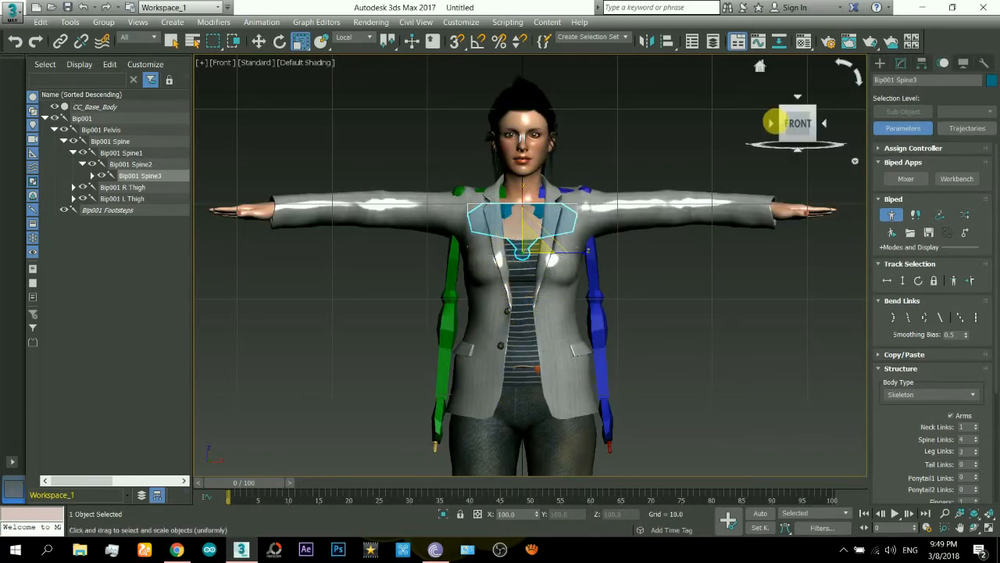
- In the Left wireframe view, rotate the lowest spine link, Bip001 Spine, slightly forward to follow the curve of the lower back
click(772, 124)
key(F3)
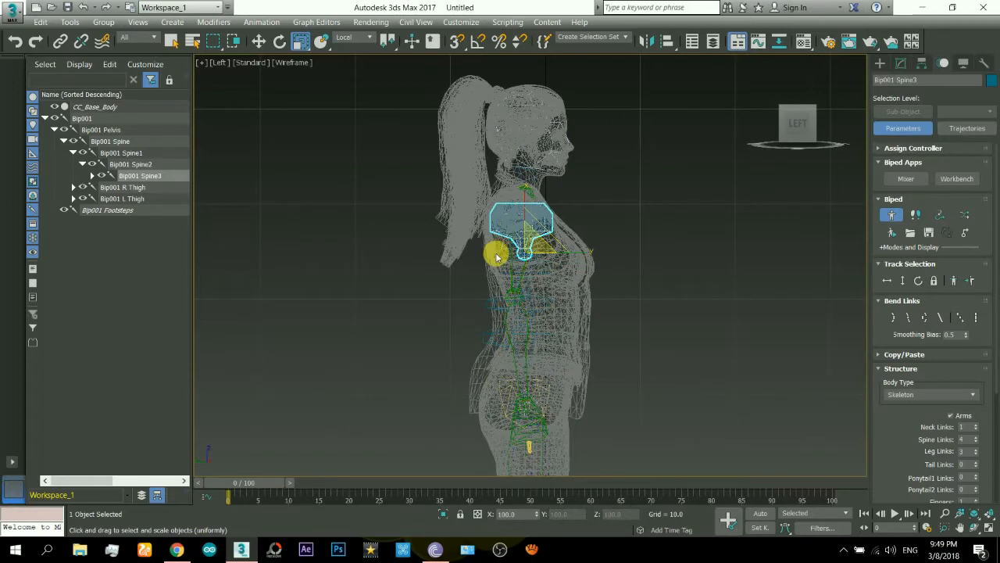
scroll(516, 365, up, 4)
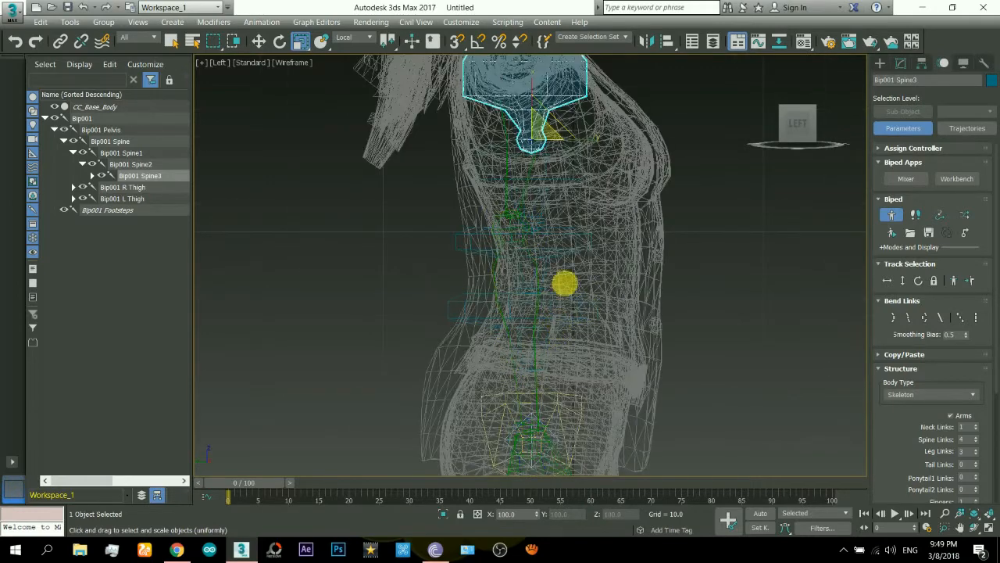
click(281, 46)
click(479, 320)
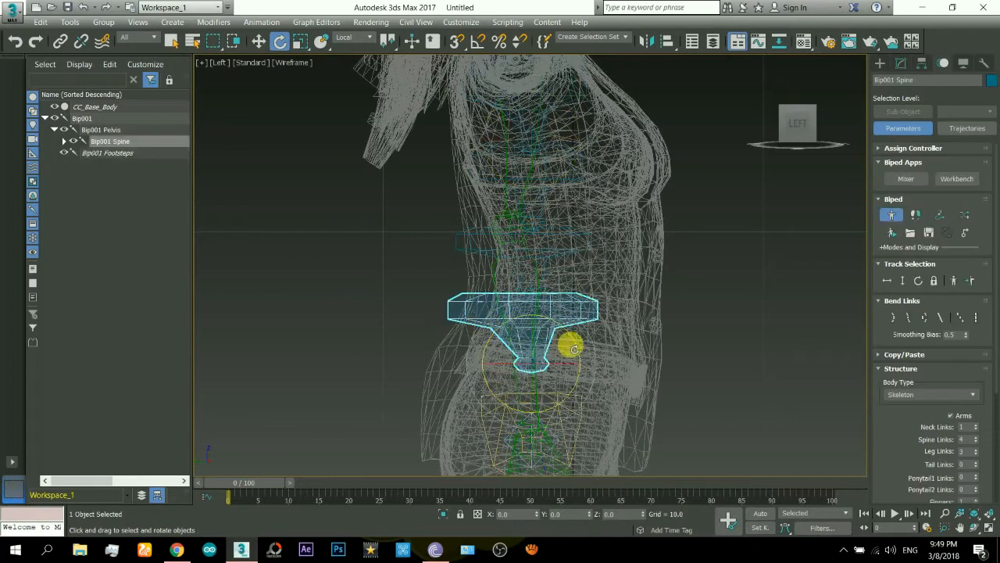
mouse_move(575, 338)
mouse_down()
mouse_move(589, 346)
mouse_move(574, 342)
mouse_up()
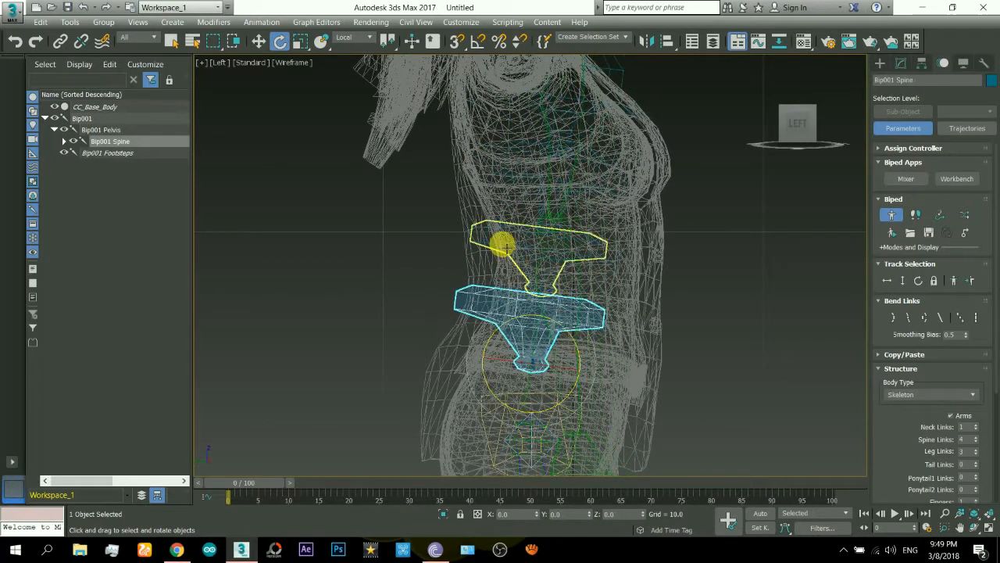
- Rotate the Bip001 Spine1 and Bip001 Spine2 links slightly backward in the Left view so the spine follows the torso's curve
click(500, 248)
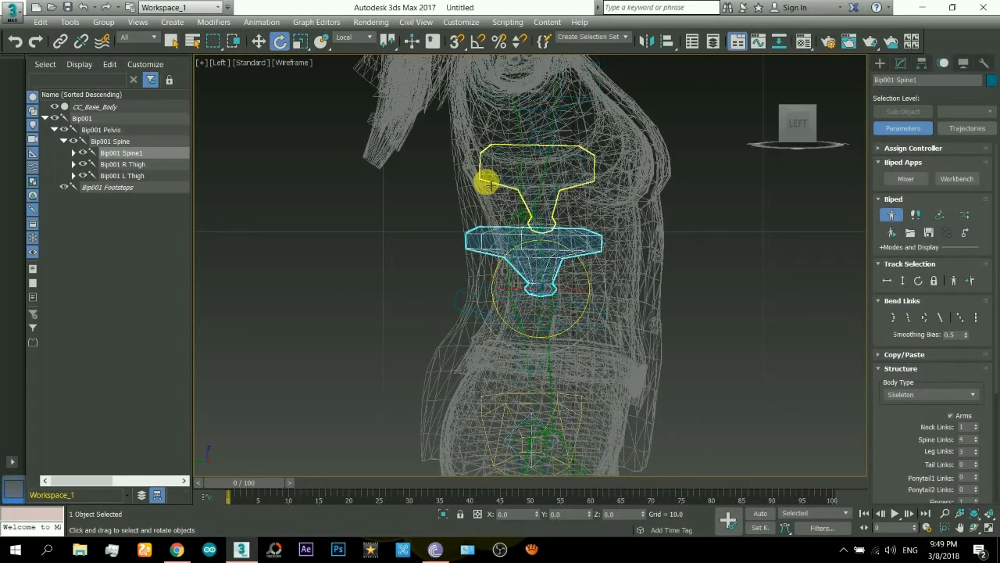
click(485, 188)
drag(485, 188, 482, 183)
middle_drag(551, 93, 551, 233)
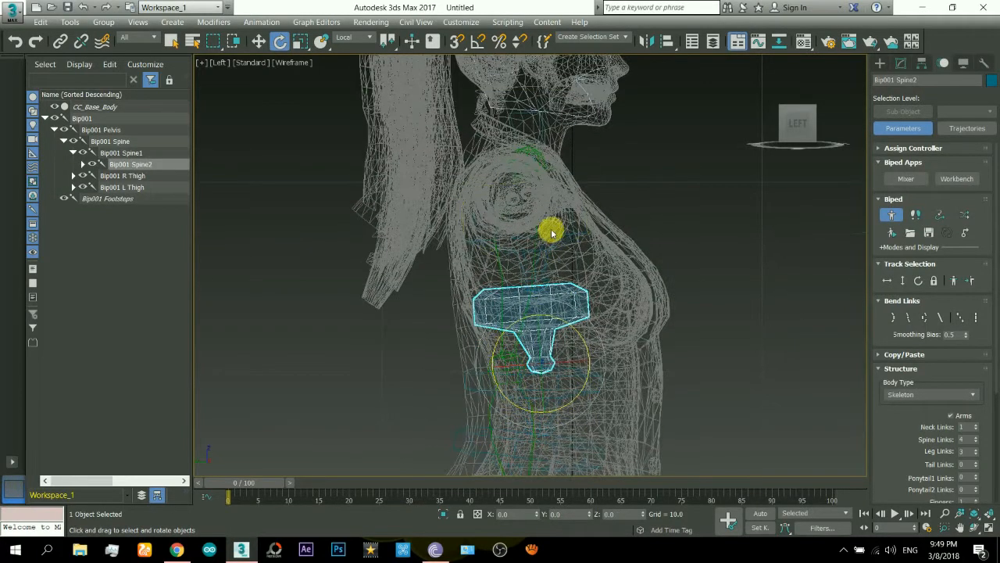
scroll(558, 258, down, 5)
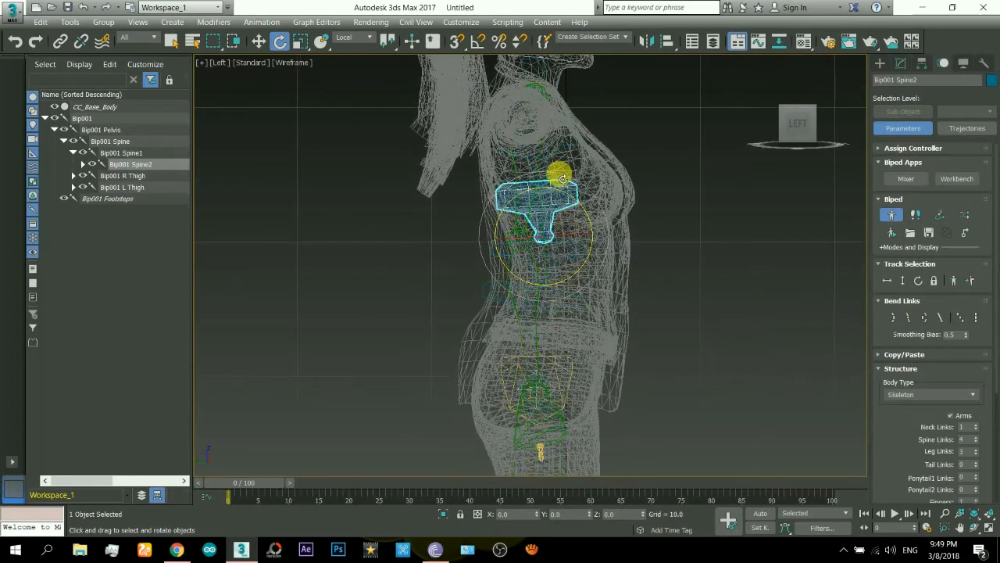
drag(560, 357, 560, 354)
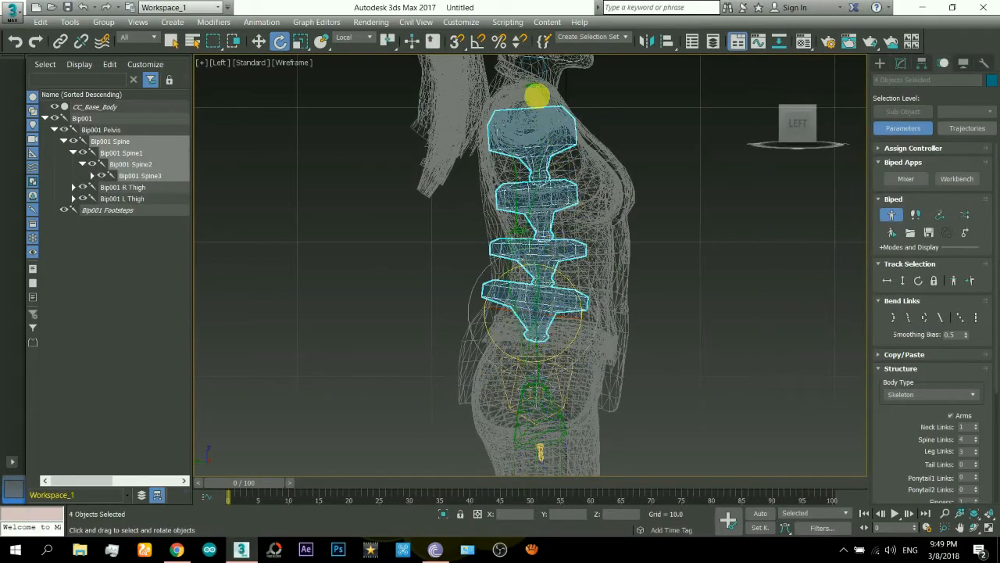
drag(788, 127, 814, 115)
click(805, 129)
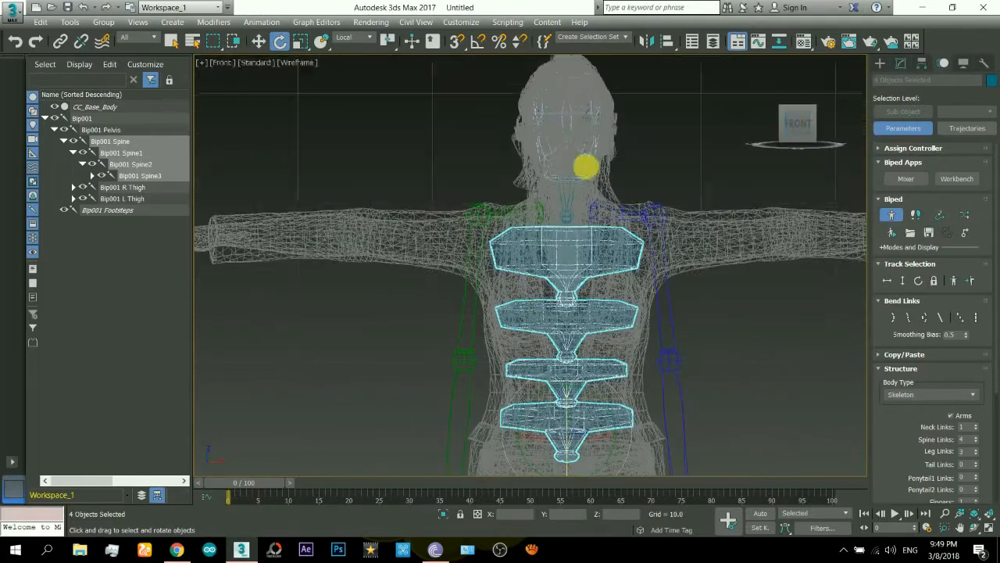
- Try to scale the right clavicle to about 123% and rotate it down toward the shoulder joint in the Front view
click(527, 217)
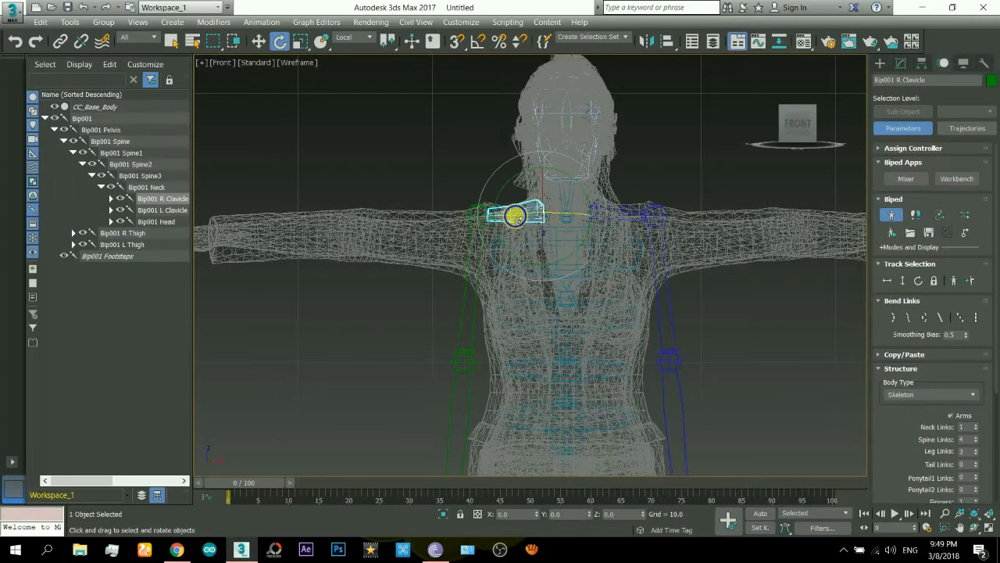
right_click(515, 217)
click(547, 226)
click(300, 40)
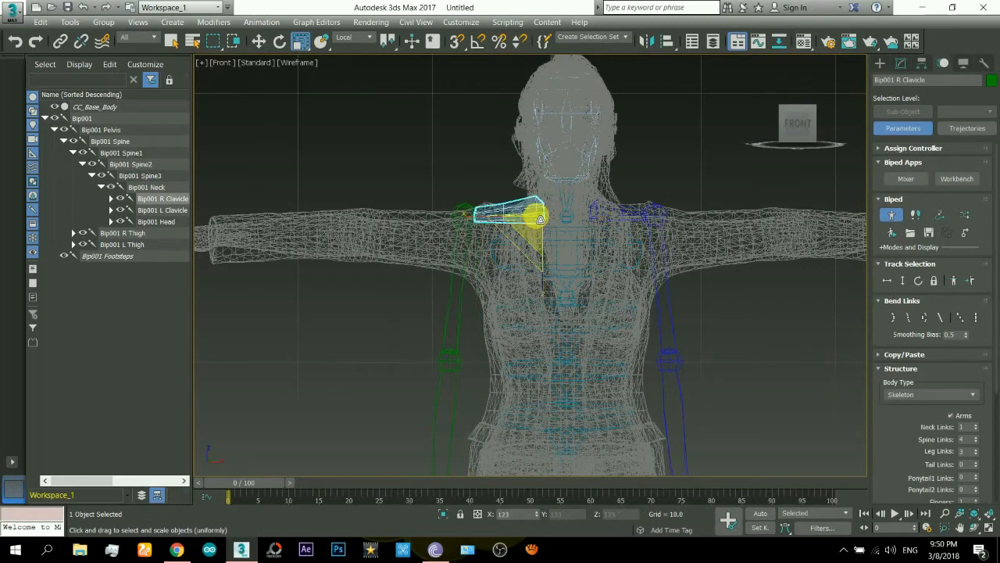
click(278, 41)
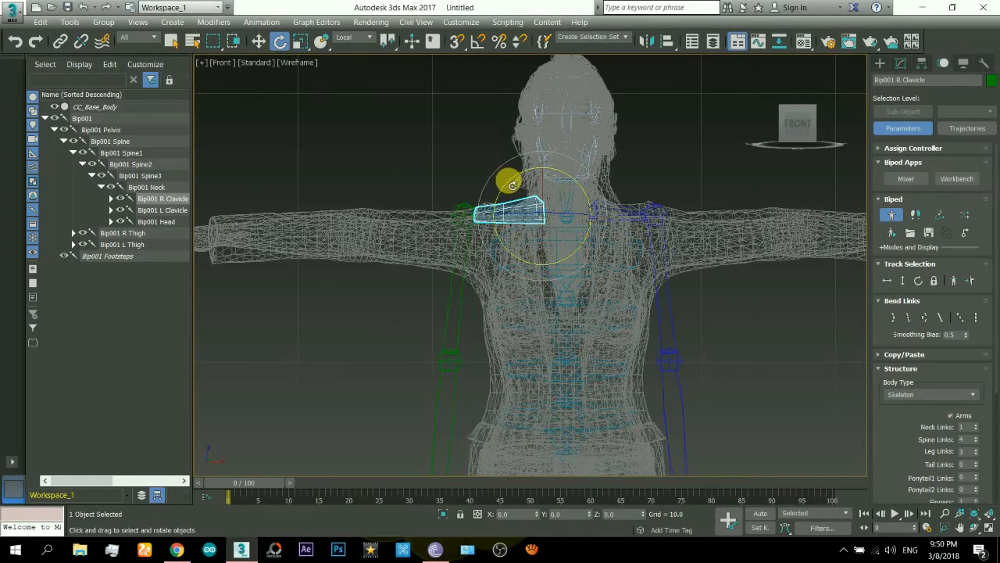
drag(512, 185, 508, 200)
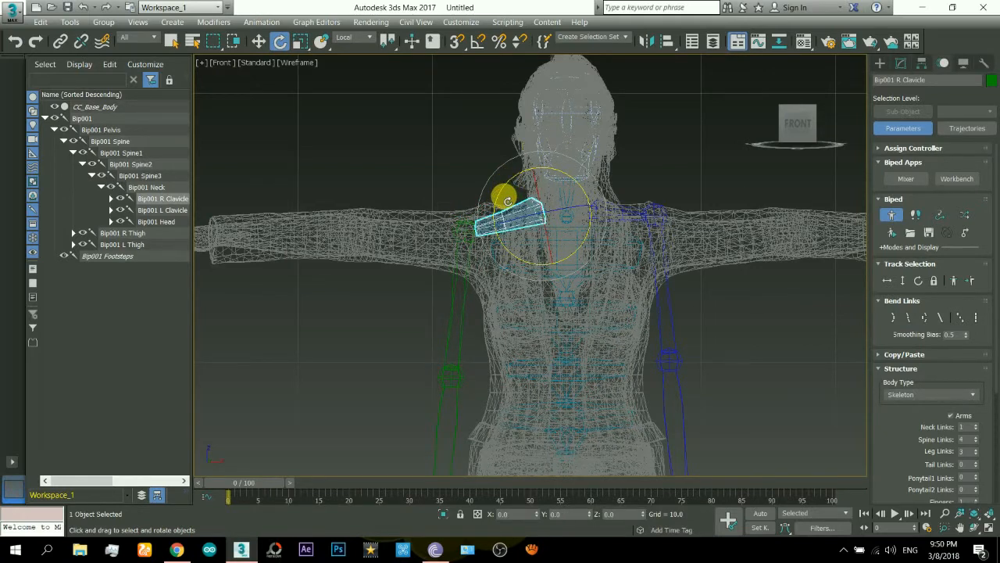
drag(508, 201, 541, 250)
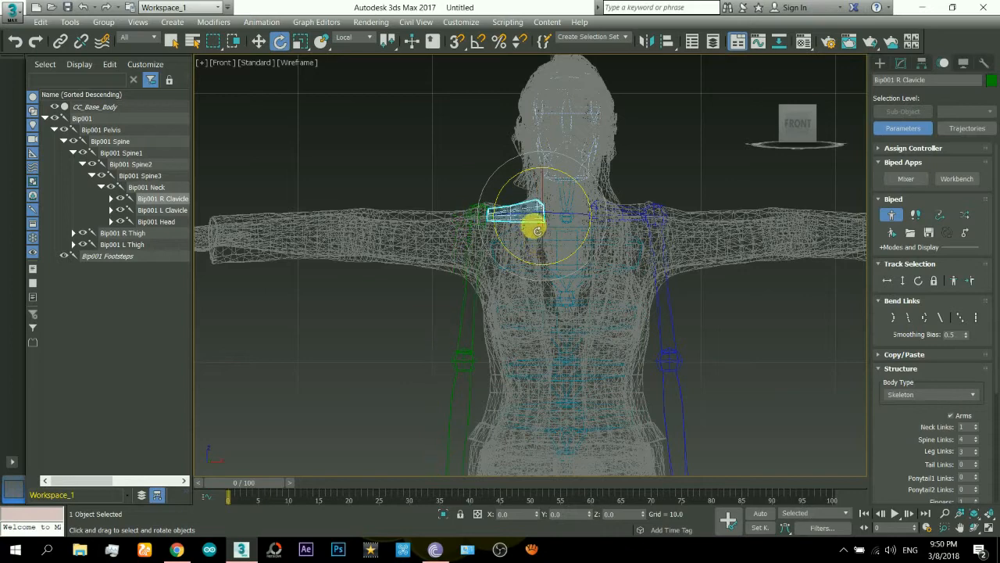
- Move the right clavicle slightly down and outward to about X -2.56, Z 60.164, and tilt its outer end down toward the shoulder
right_click(537, 230)
click(543, 228)
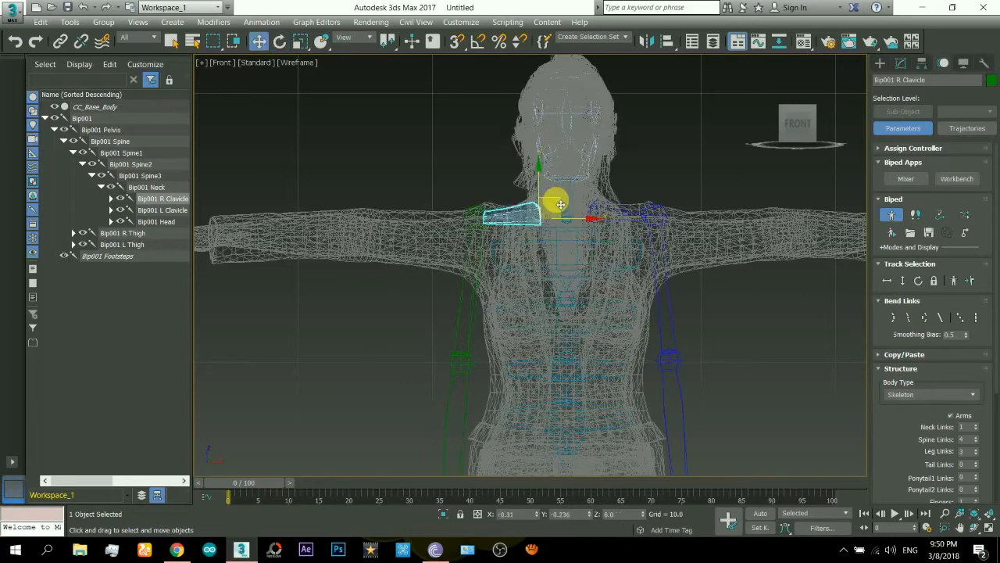
drag(561, 205, 556, 211)
click(279, 41)
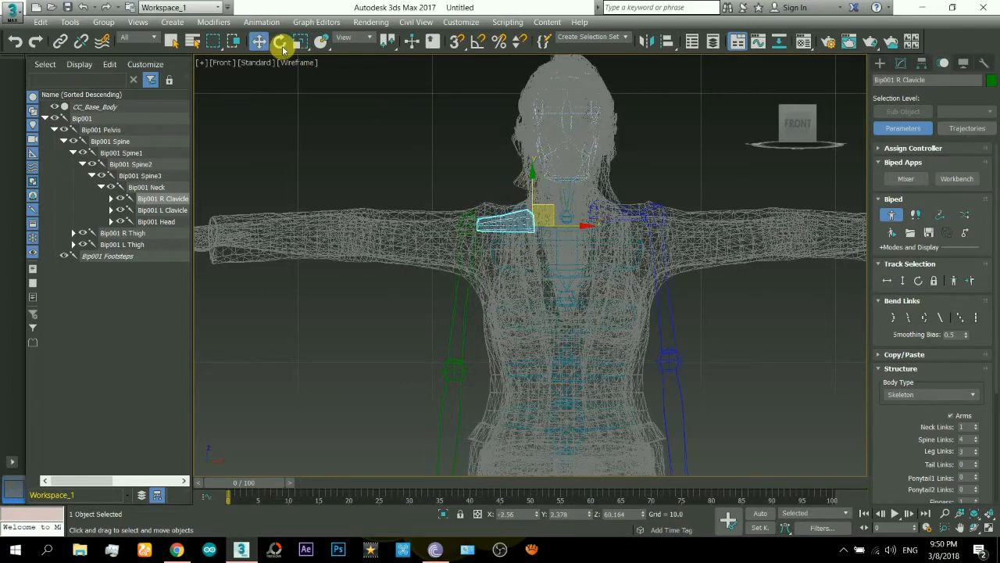
drag(499, 194, 495, 201)
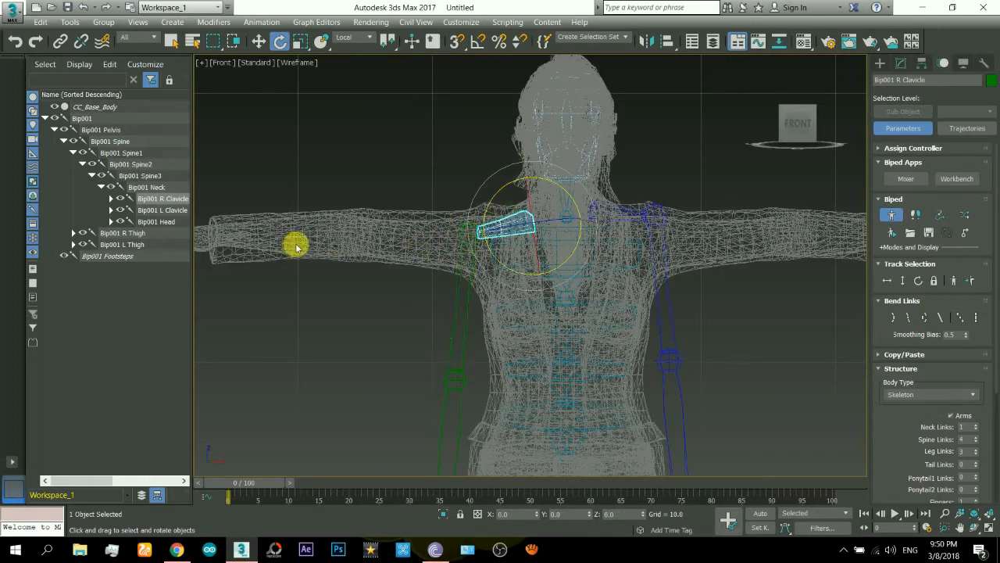
click(784, 123)
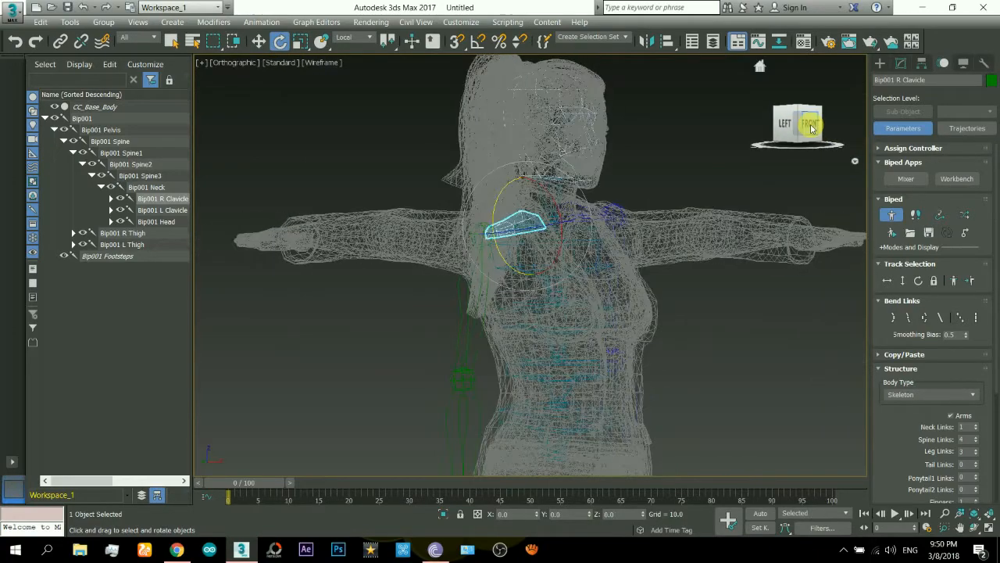
click(811, 133)
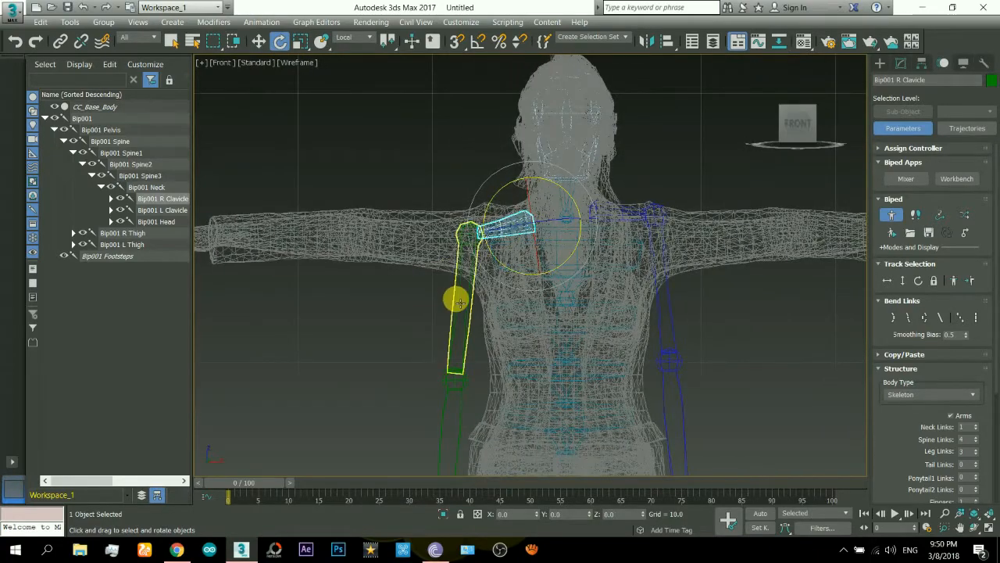
- Rotate the right upper arm up to horizontal in the Front view so the whole arm lies inside the jacket sleeve
middle_drag(484, 275, 641, 266)
scroll(641, 281, up, 6)
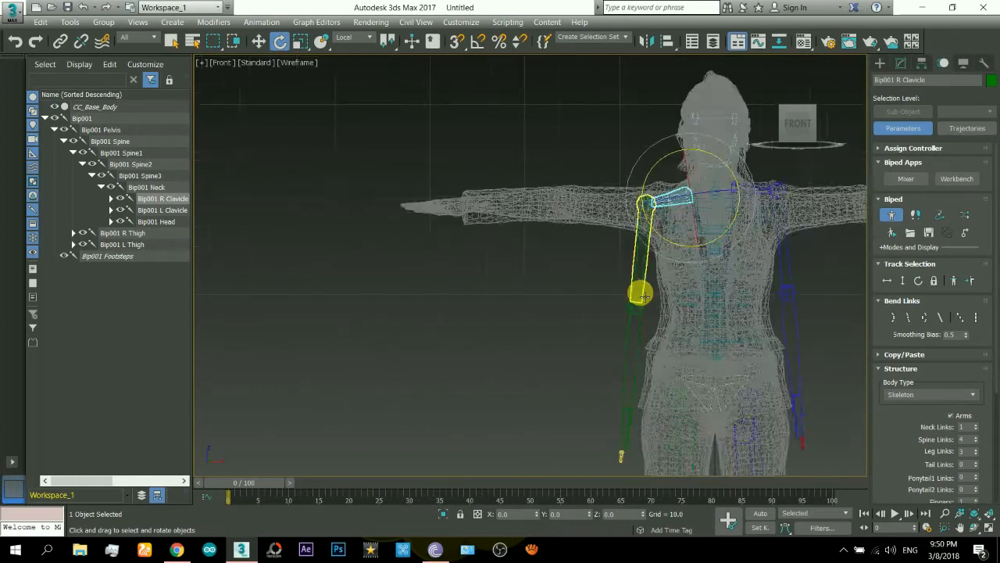
click(641, 273)
middle_drag(579, 198, 565, 238)
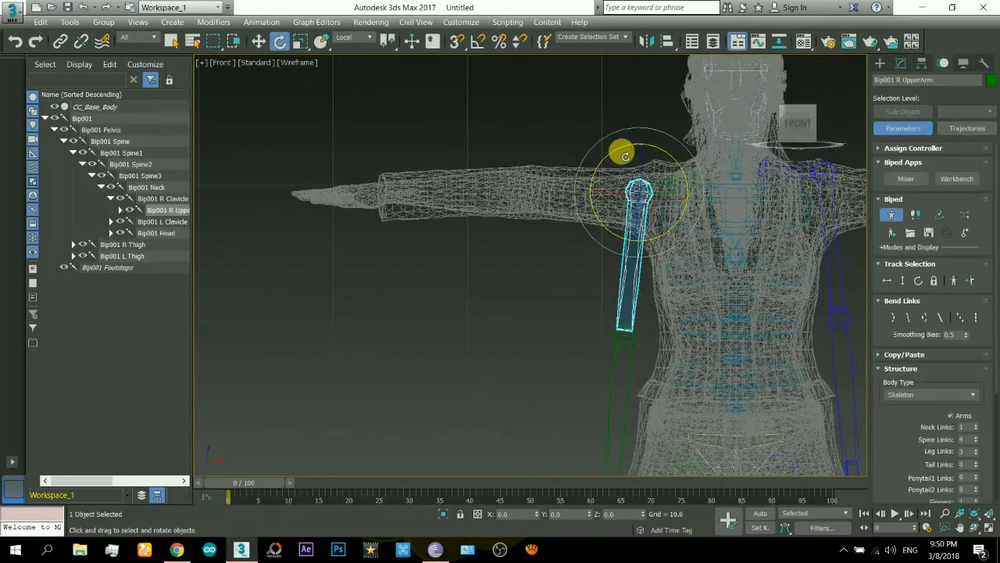
mouse_move(629, 150)
mouse_down()
mouse_move(658, 147)
mouse_move(722, 173)
mouse_up()
key(F3)
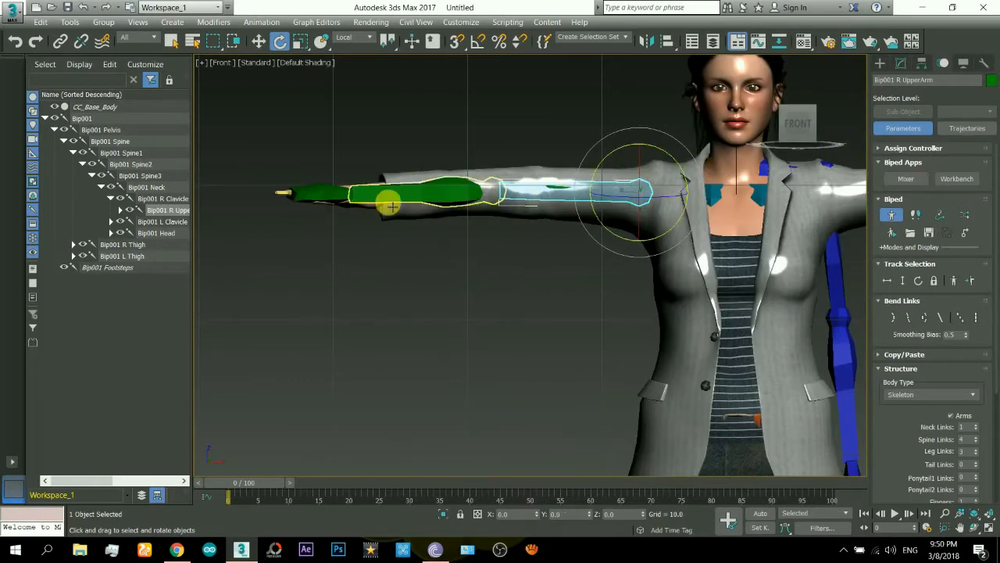
key(F3)
- Select the right arm's bones from upper arm to fingers and scale them non-uniformly along their length to shorten the arm
double_click(547, 202)
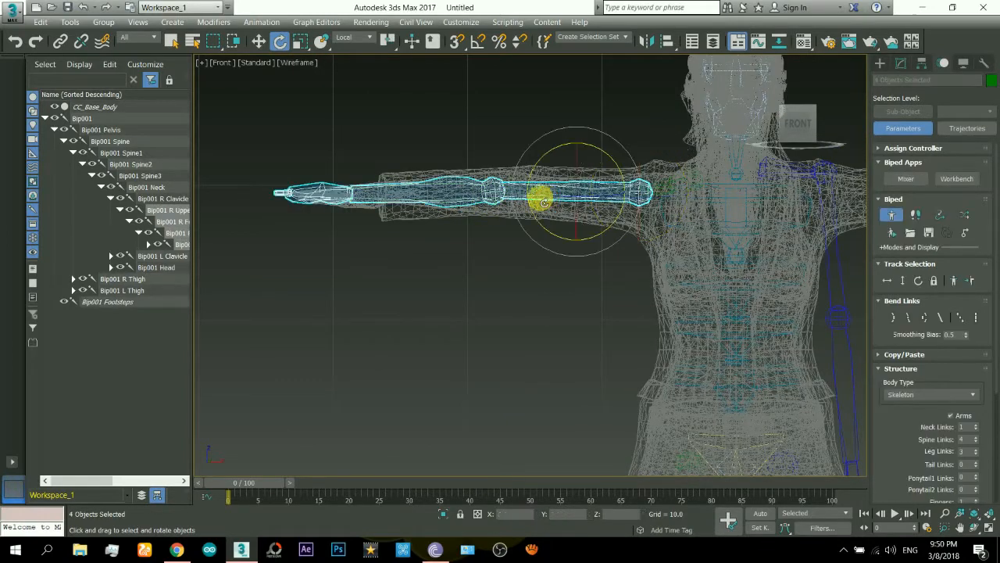
click(299, 43)
middle_drag(569, 155, 575, 192)
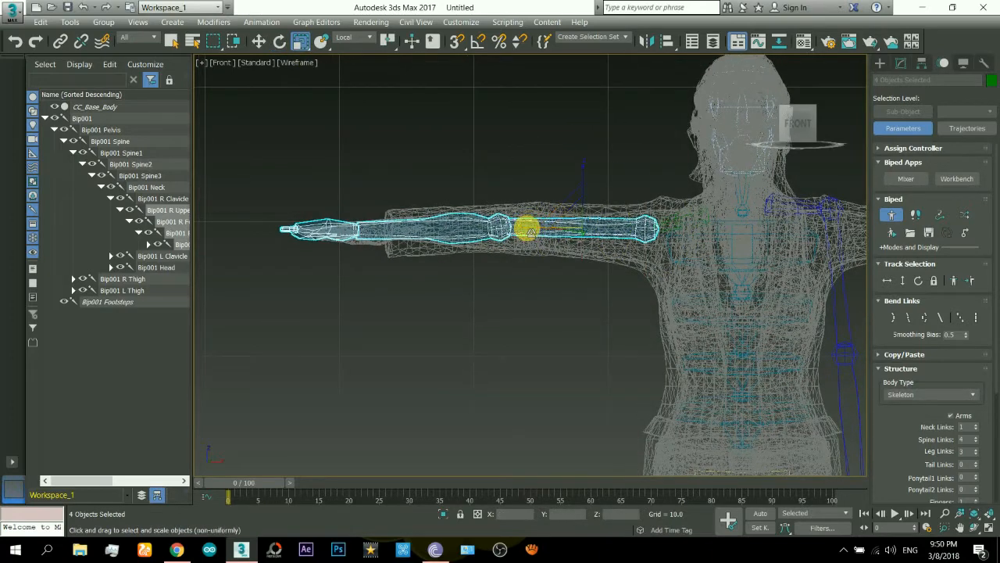
mouse_move(528, 229)
mouse_down()
mouse_move(537, 228)
mouse_move(529, 237)
mouse_up()
key(F3)
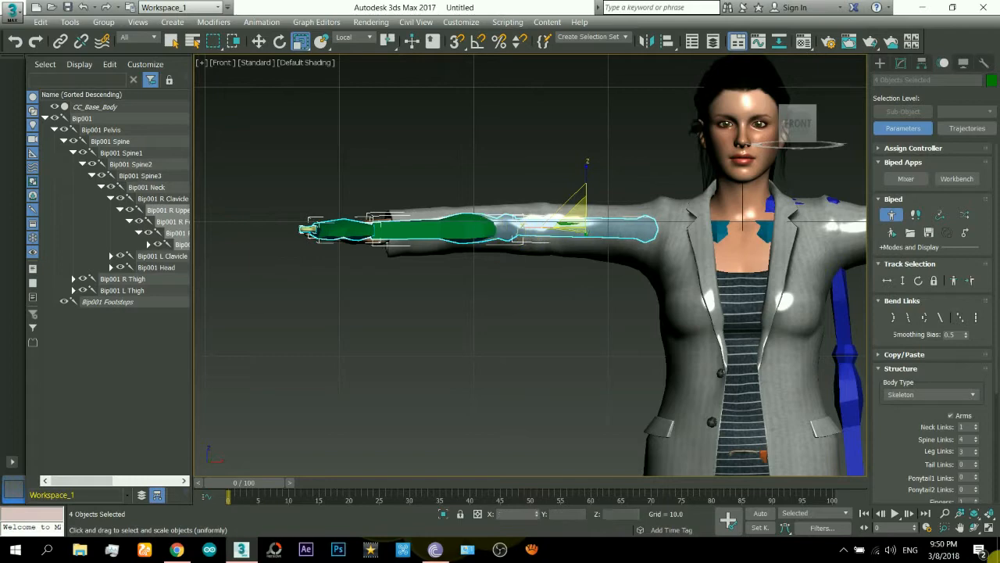
- In the Top view, move the right clavicle toward the back to a Y position of about 3.231, bringing the arm into the sleeve
click(796, 102)
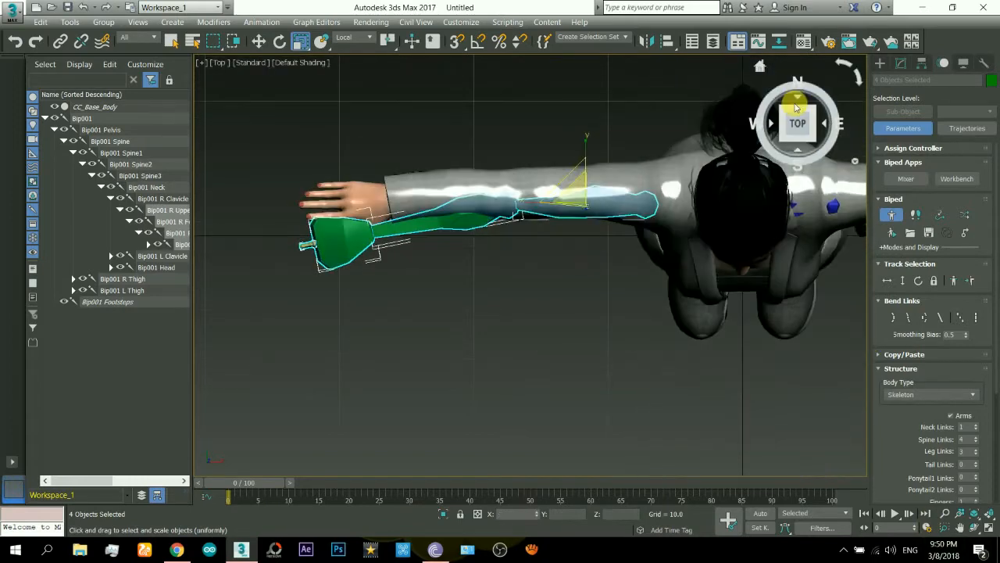
key(F3)
click(679, 264)
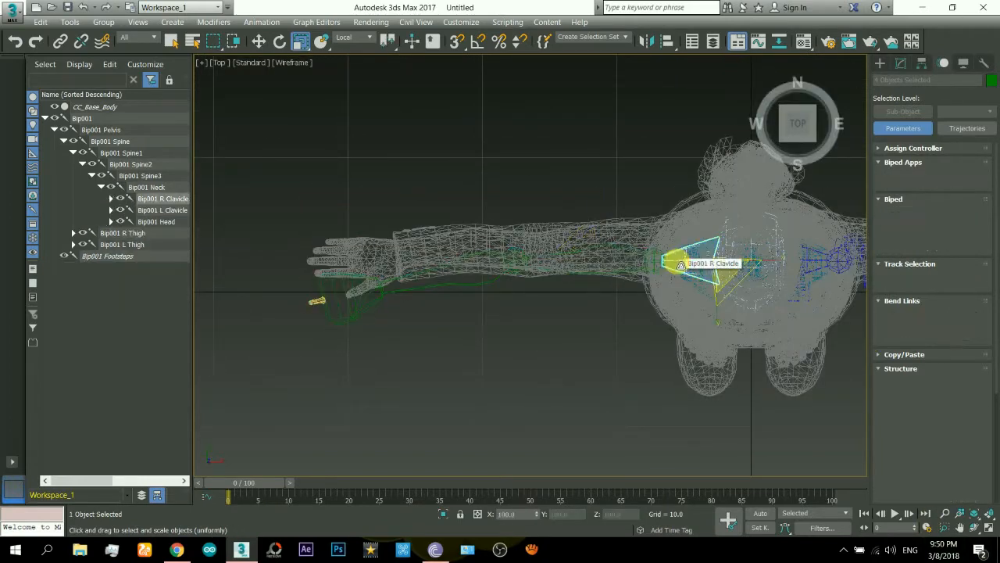
key(w)
key(F3)
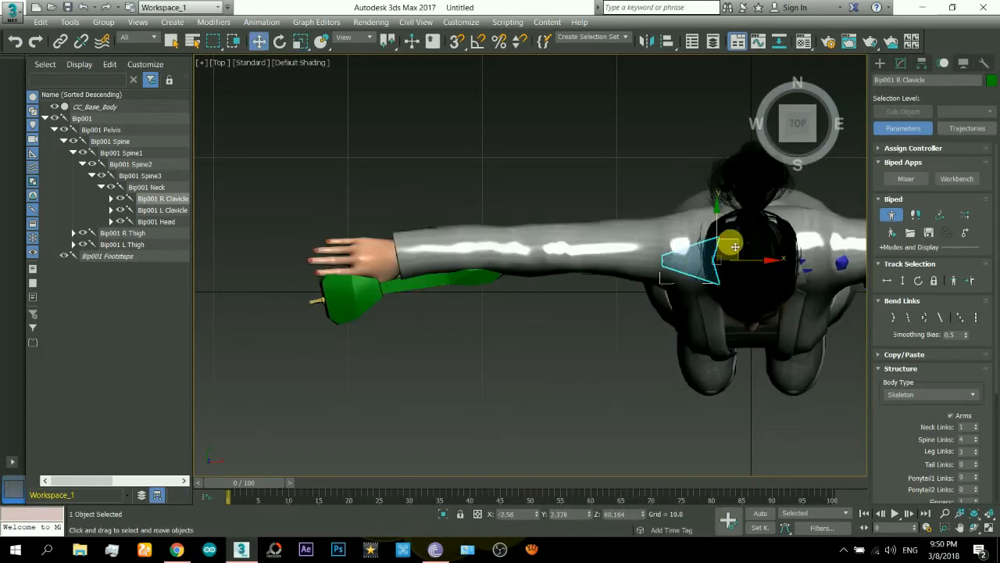
key(F3)
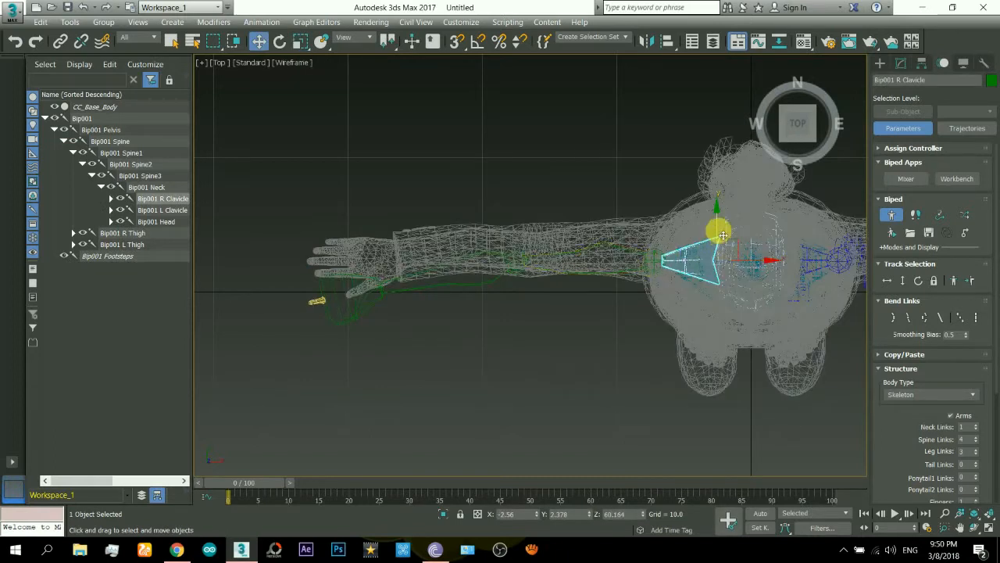
drag(719, 233, 721, 223)
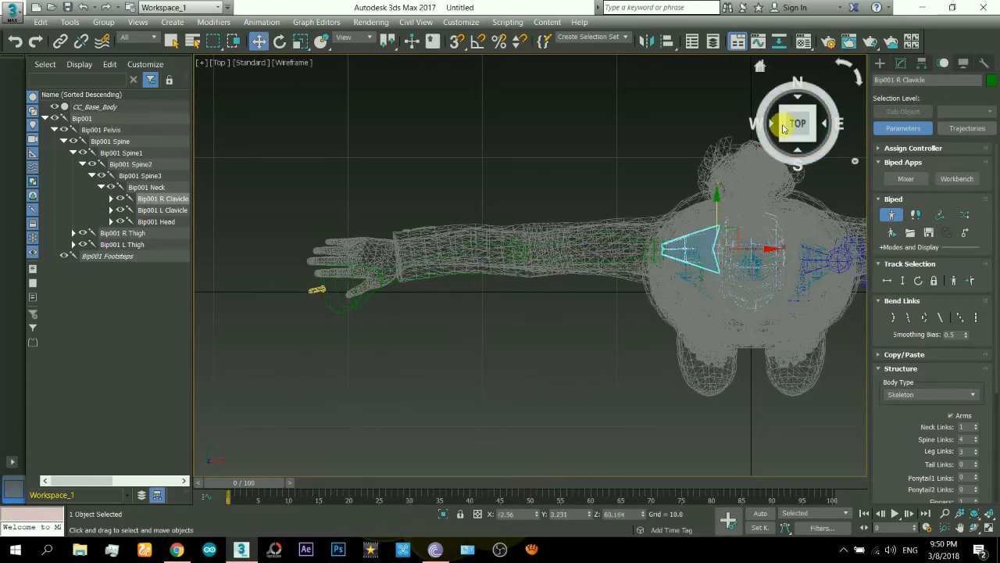
mouse_move(787, 122)
mouse_down()
mouse_move(858, 147)
mouse_move(801, 138)
mouse_move(799, 170)
mouse_move(781, 123)
mouse_move(780, 184)
mouse_up()
key(F3)
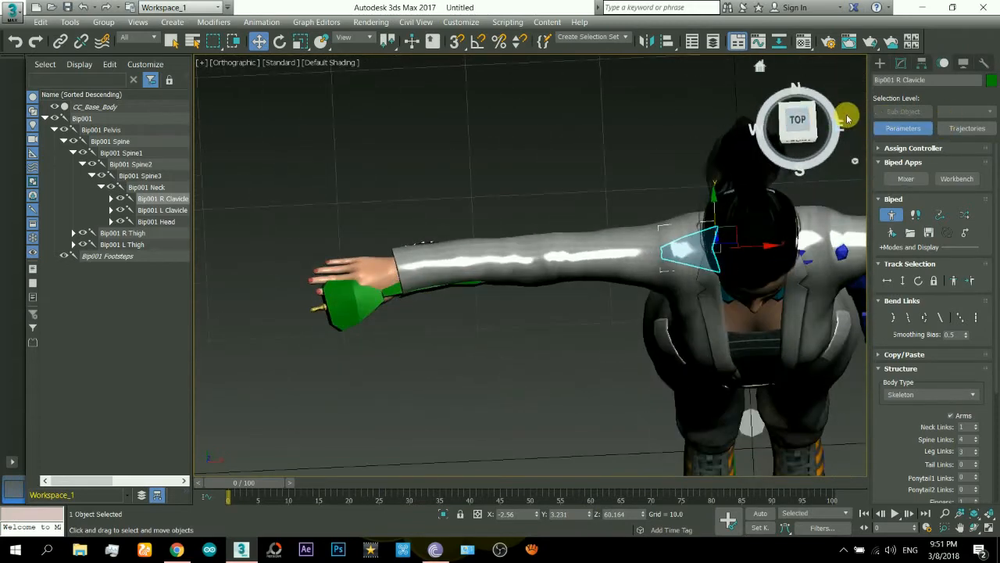
click(799, 124)
key(F3)
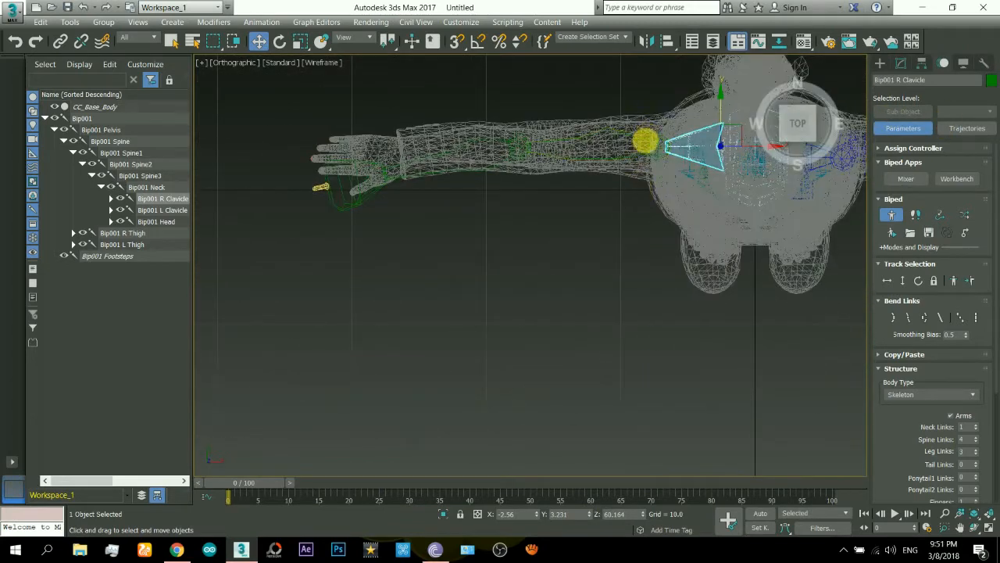
- In the Top view, scale the biped's right upper arm non-uniformly to about 88% along its length, bringing the elbow joint closer to the shoulder
middle_drag(645, 141, 635, 232)
click(491, 244)
key(F3)
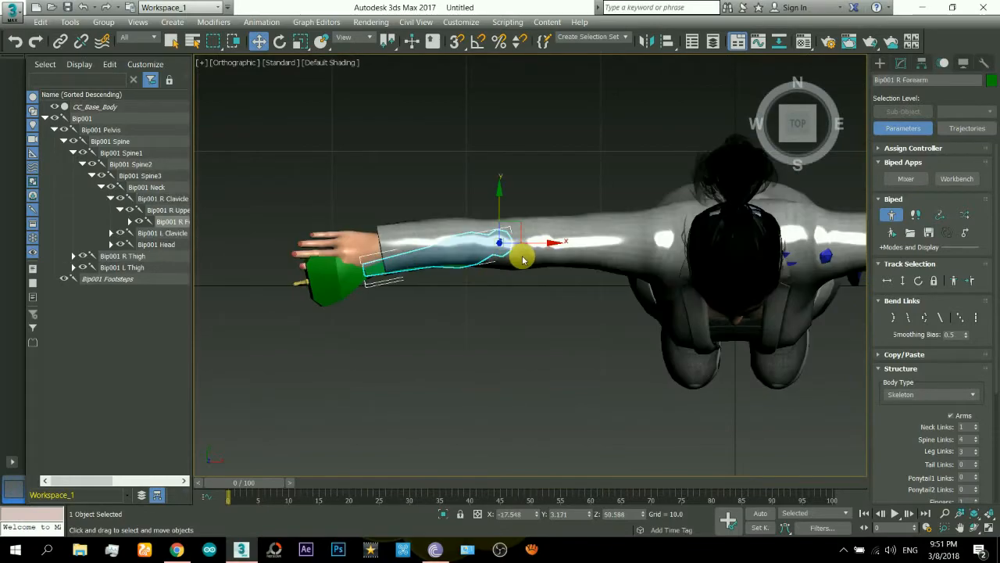
key(F3)
scroll(536, 237, up, 2)
scroll(535, 237, up, 3)
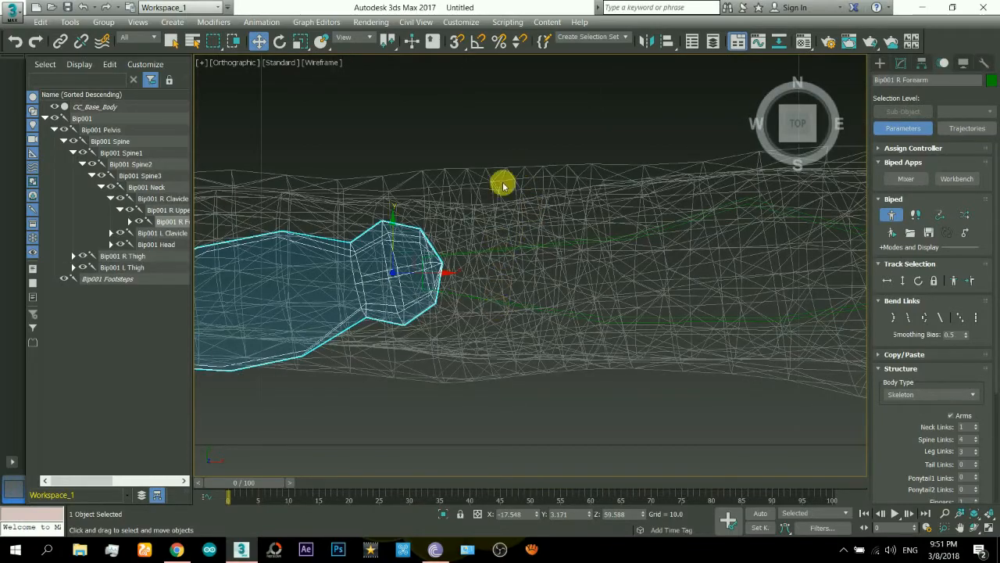
scroll(518, 302, down, 3)
scroll(523, 305, down, 2)
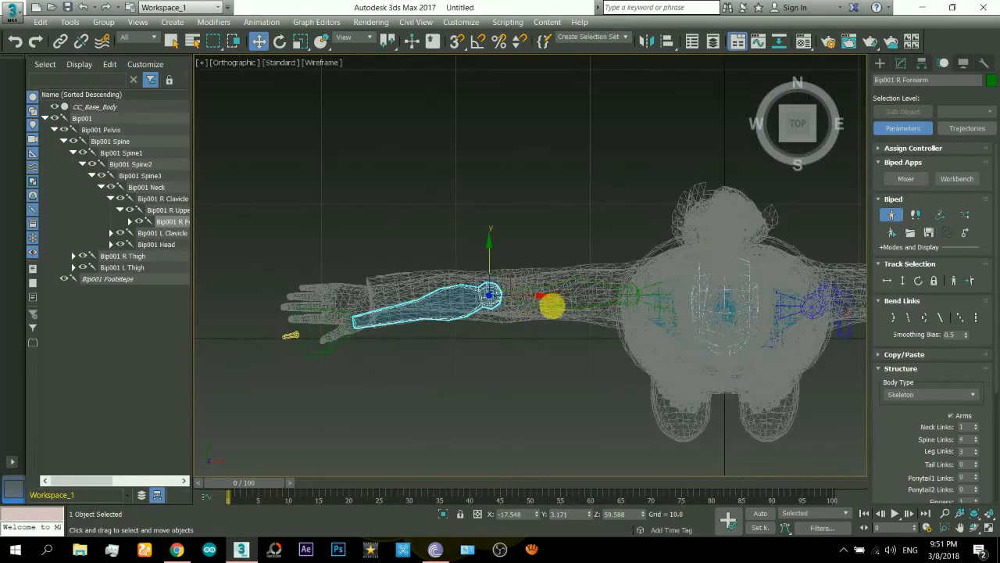
click(552, 307)
click(300, 43)
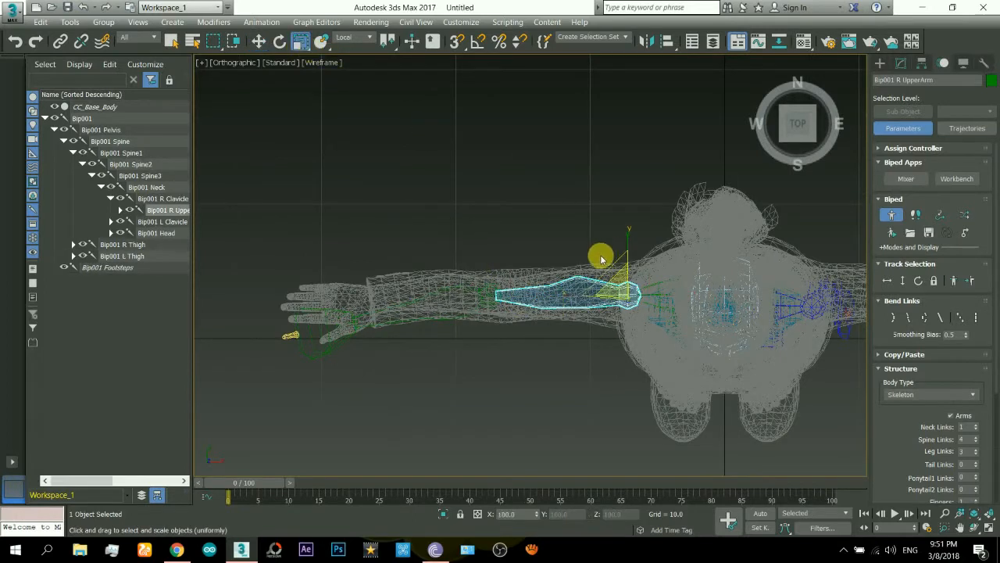
drag(570, 292, 579, 298)
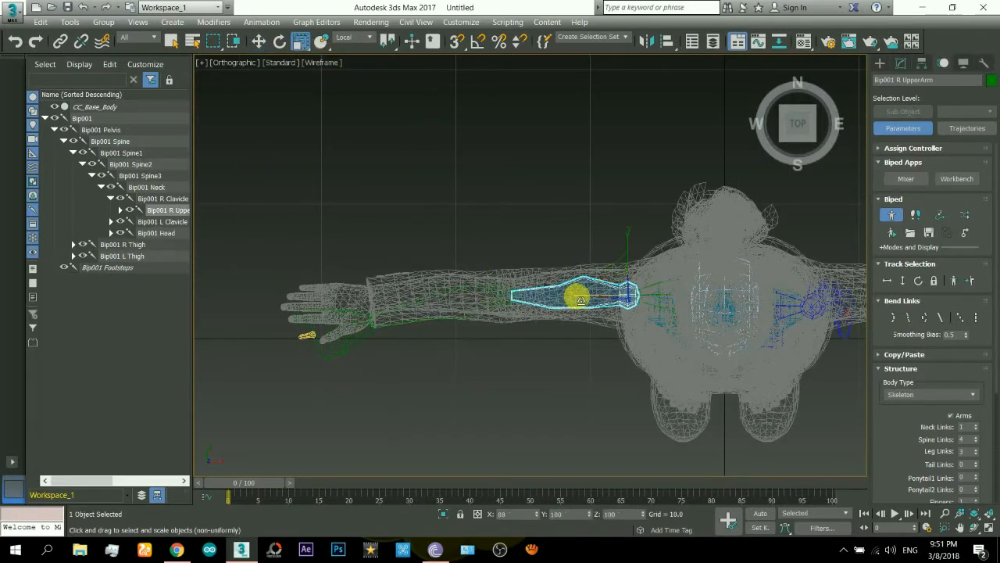
- Rotate the right forearm in the Top view so it runs straight through the jacket sleeve and the hand bone lines up with the mesh hand
click(494, 300)
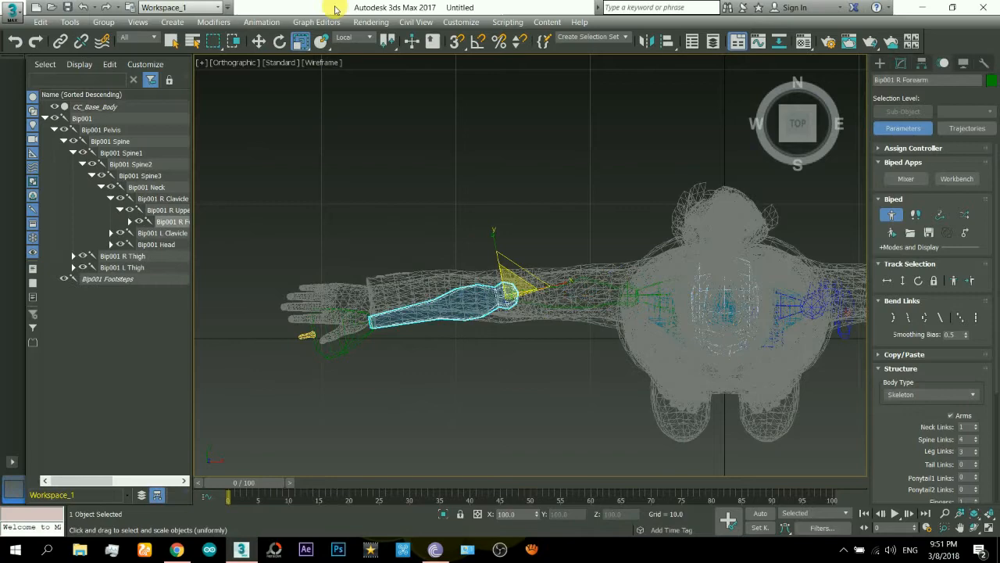
click(279, 46)
drag(480, 253, 494, 256)
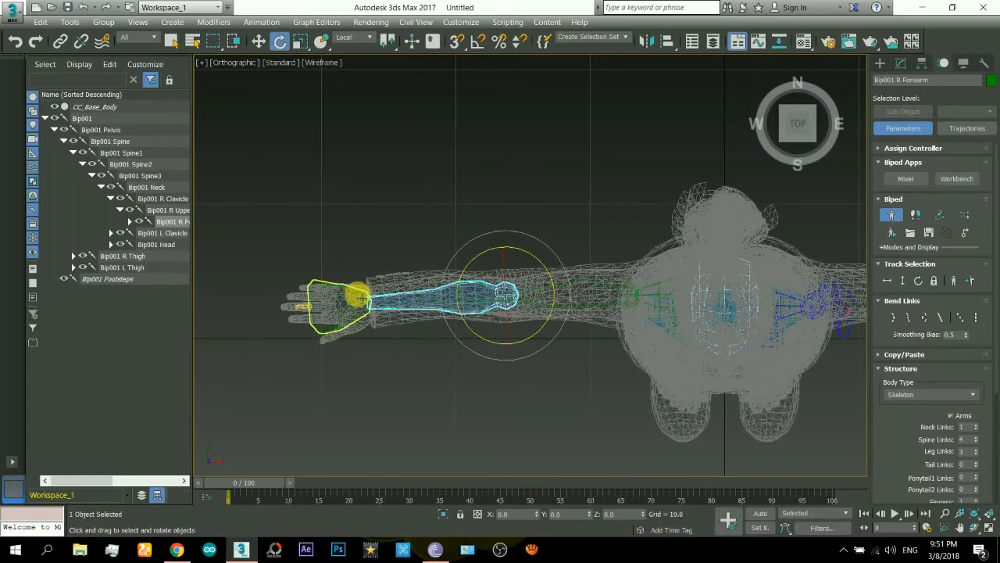
scroll(308, 313, up, 5)
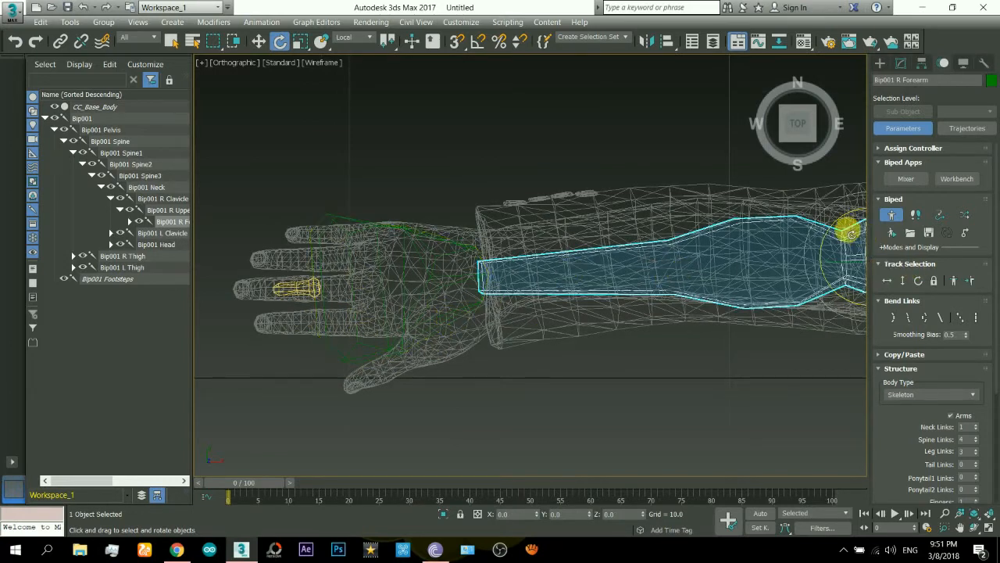
drag(835, 224, 837, 227)
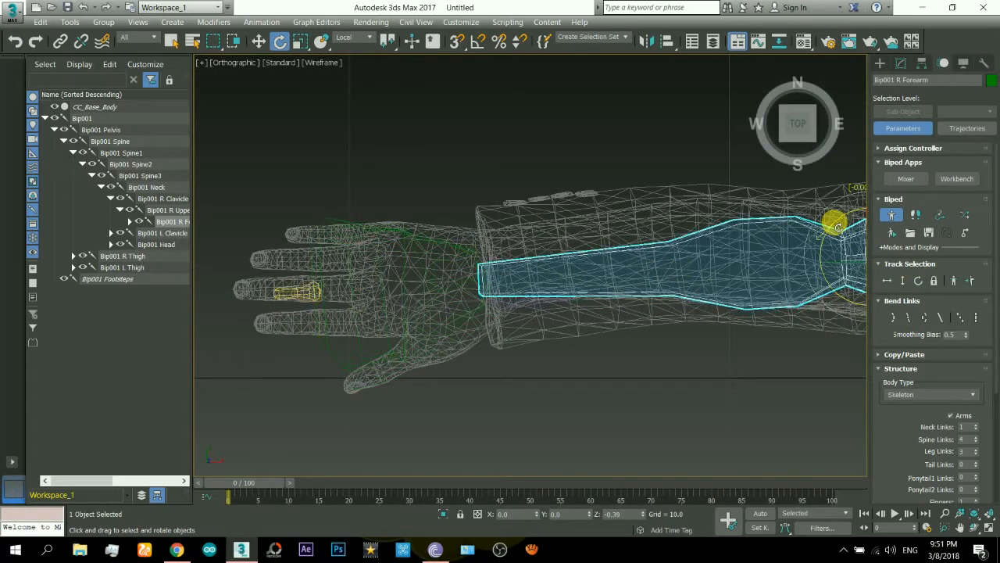
- Scale the right forearm slightly shorter along its length so its wrist end meets the sleeve cuff
scroll(713, 244, down, 2)
click(301, 41)
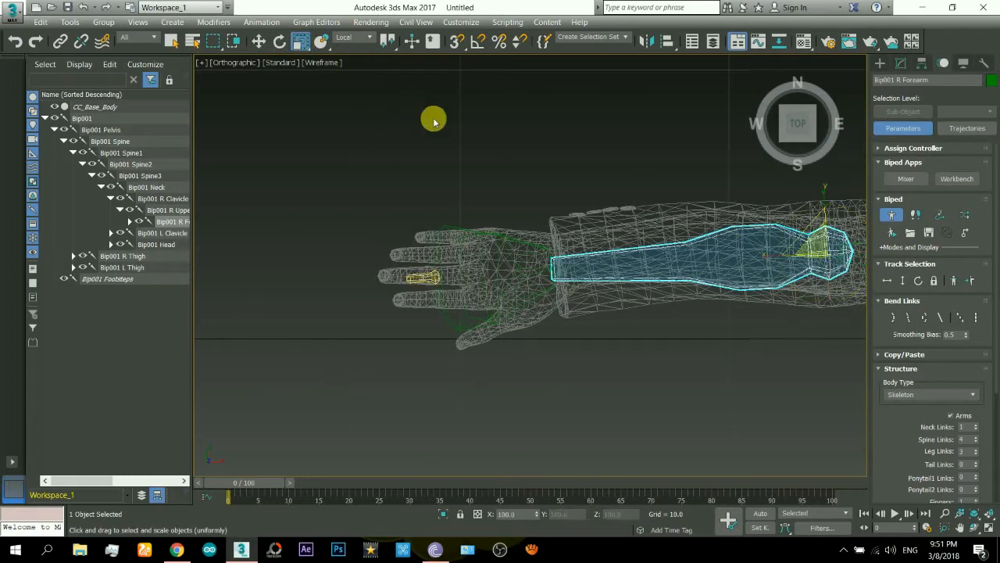
middle_drag(433, 118, 359, 144)
drag(703, 281, 705, 283)
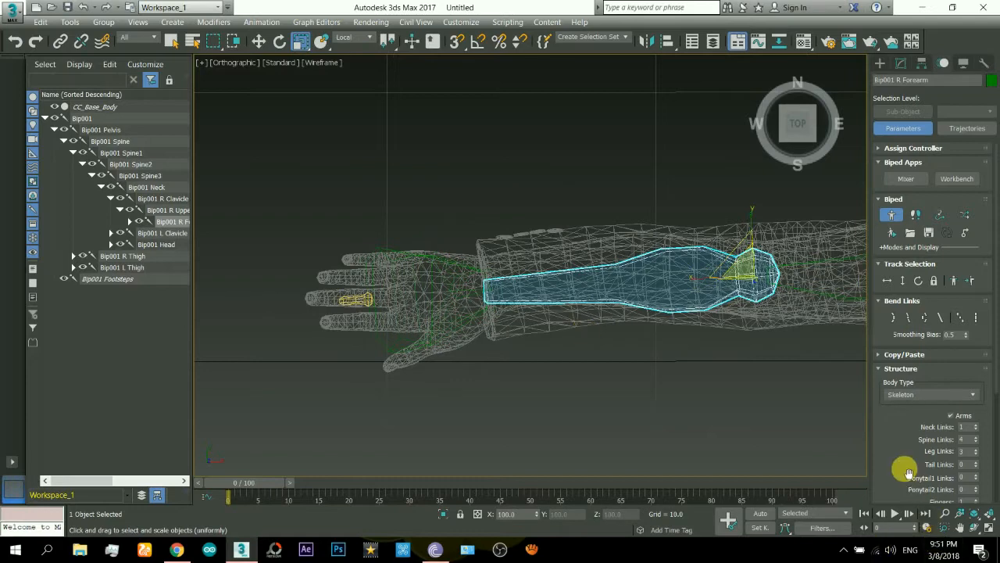
drag(904, 468, 887, 305)
middle_drag(624, 298, 468, 295)
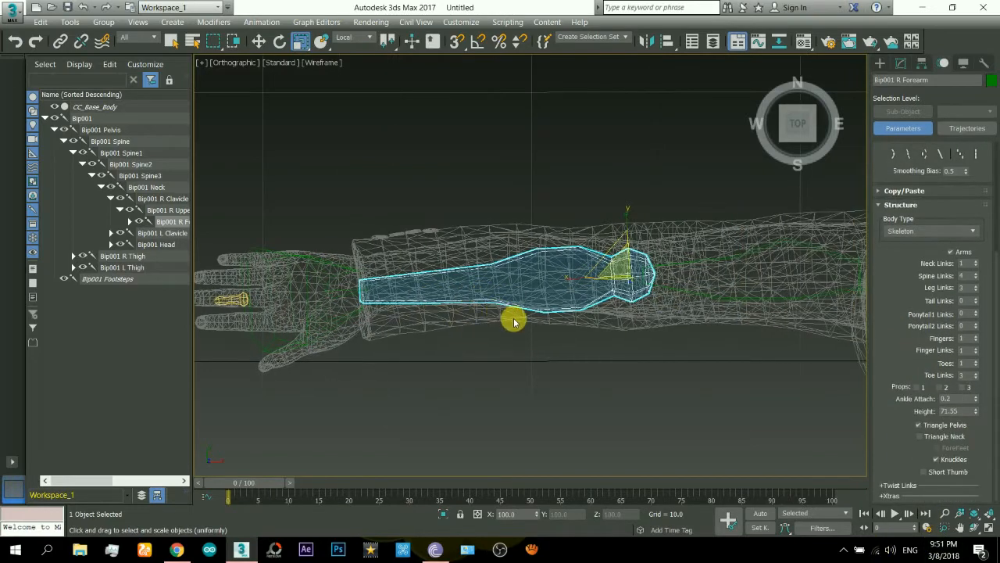
scroll(525, 306, down, 5)
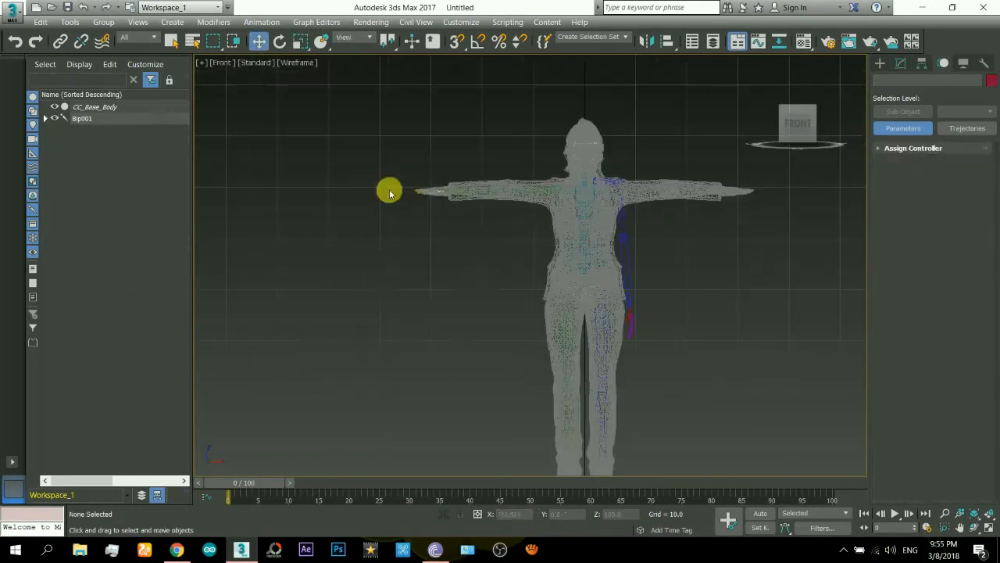
- In the Front view, select all bones of the right arm and right leg, from clavicle to fingers and from thigh to toes
drag(376, 181, 568, 186)
ctrl+drag(473, 317, 569, 474)
middle_drag(623, 413, 615, 339)
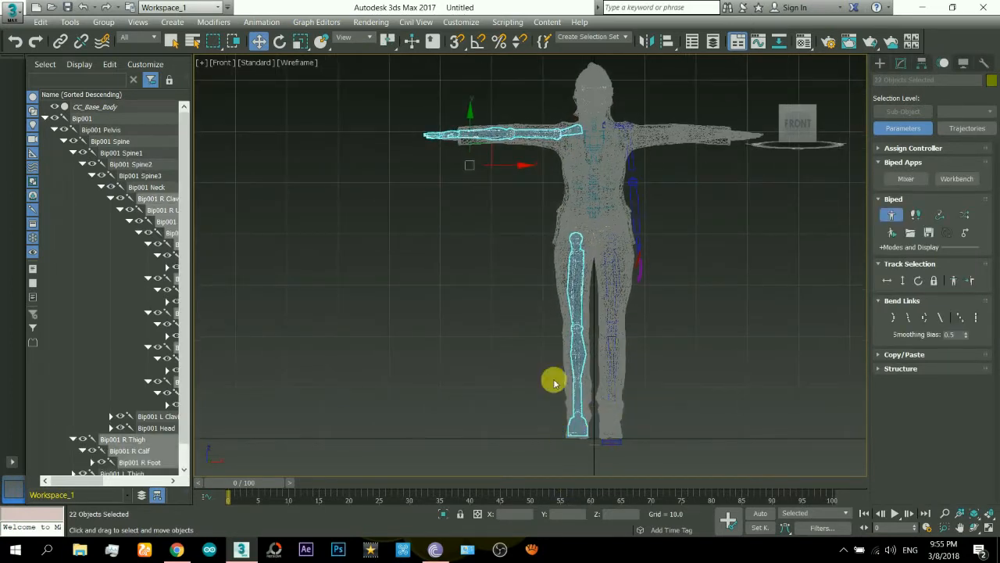
ctrl+drag(517, 385, 585, 435)
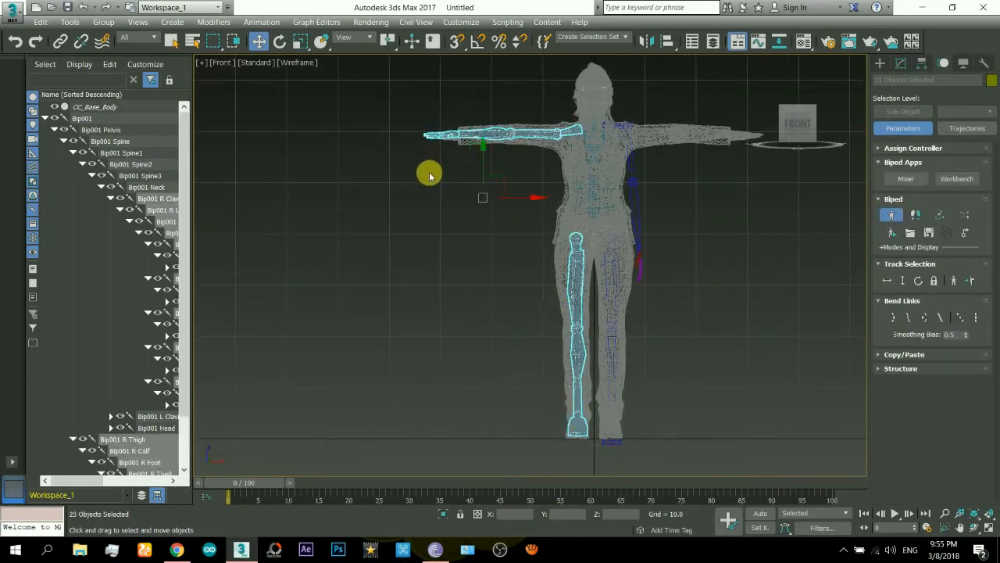
middle_drag(623, 255, 625, 286)
- Create a new posture copy collection, copy the selected right limbs' posture and paste it opposite onto the left arm and leg
click(899, 354)
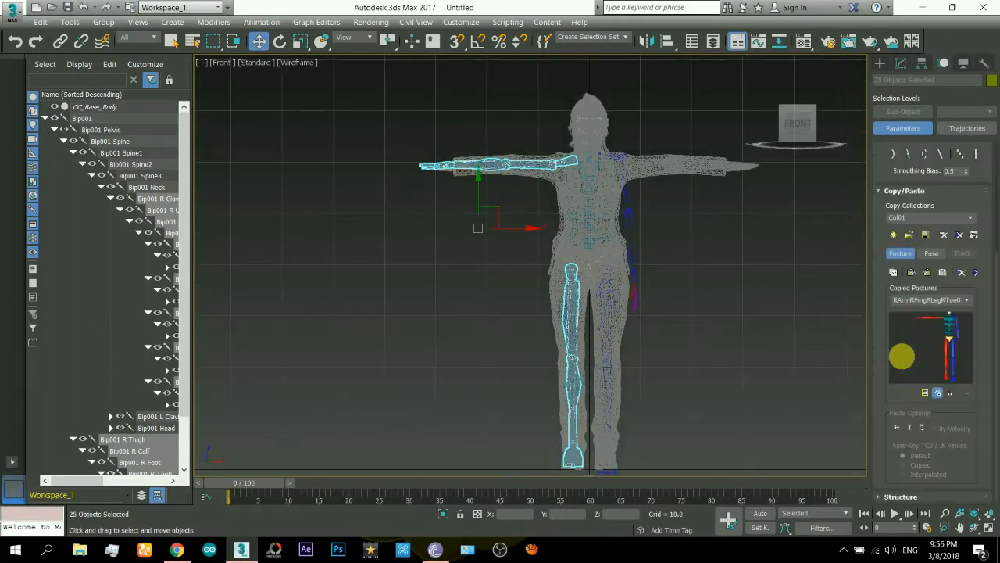
click(892, 236)
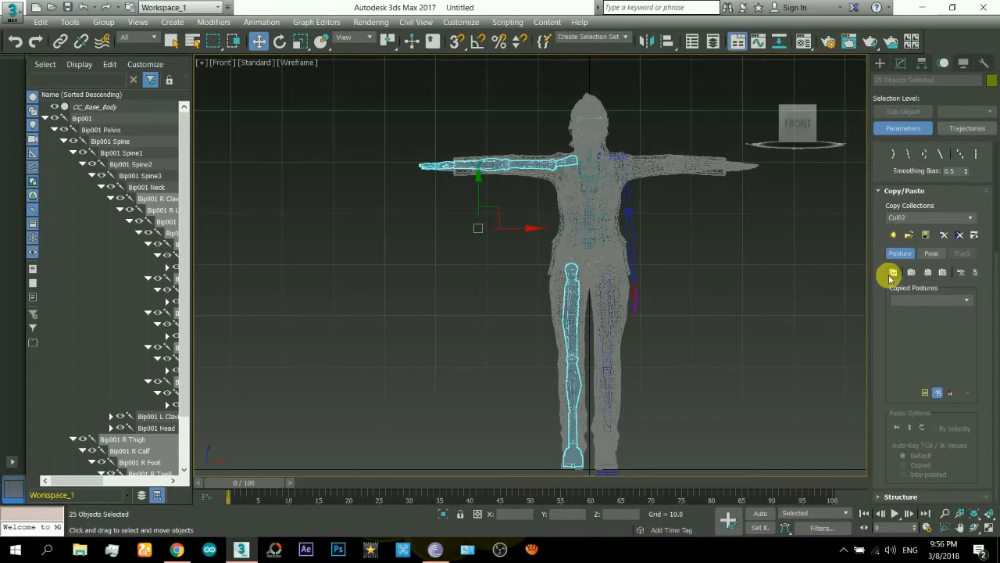
click(891, 274)
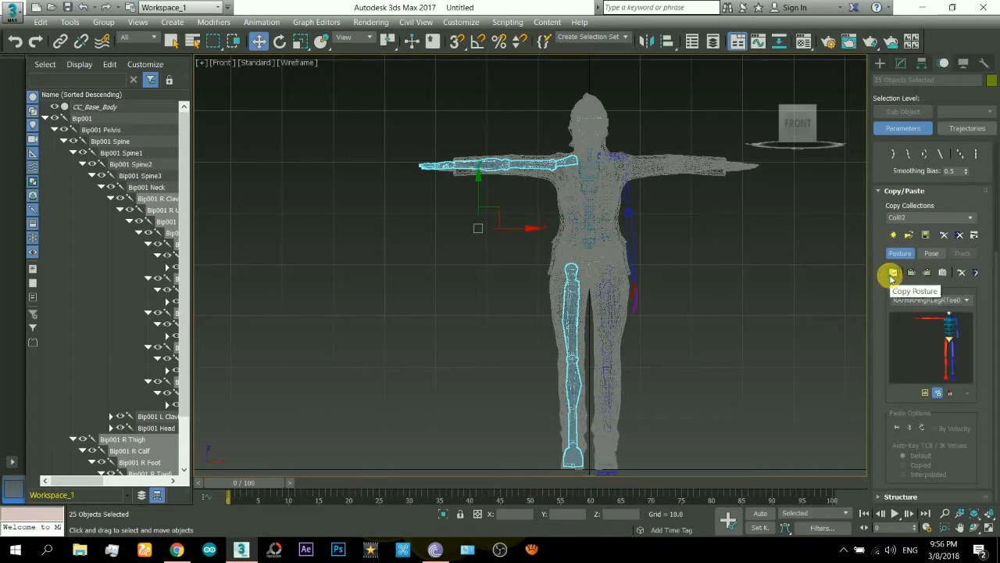
click(926, 273)
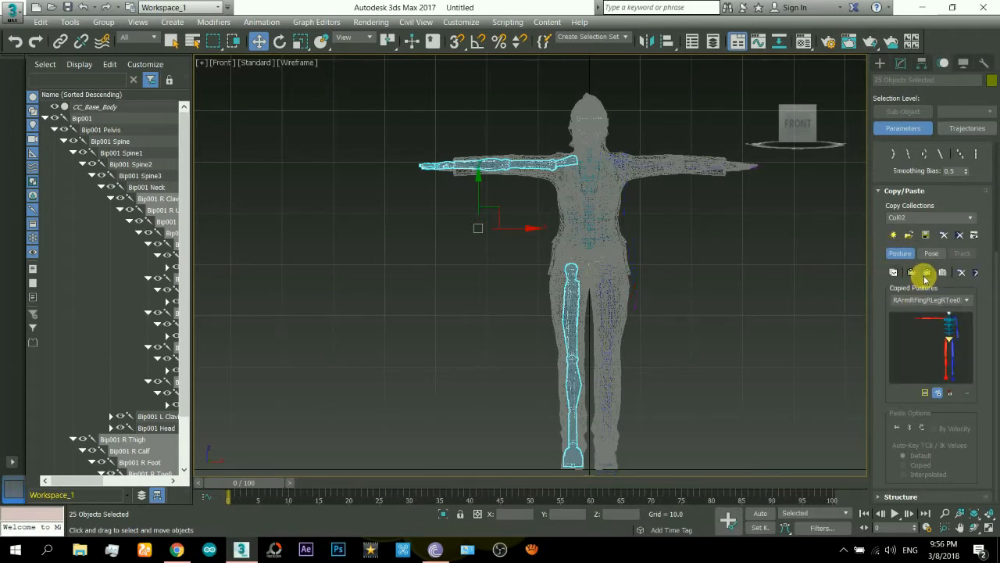
- Select the whole biped and examine how the mirrored left arm and fingers sit inside the mesh, in wireframe and shaded display
middle_drag(793, 377, 746, 383)
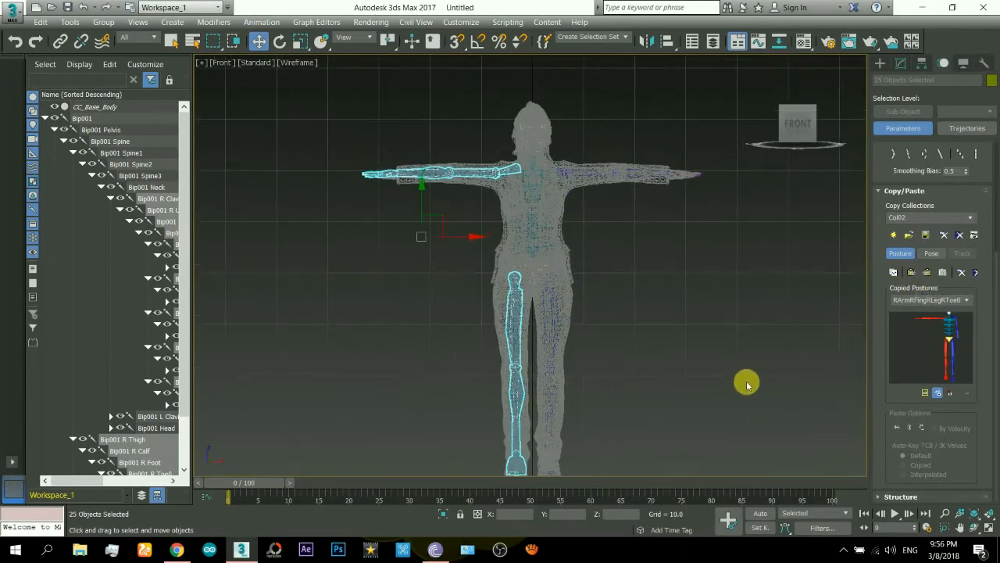
click(697, 346)
drag(308, 95, 888, 552)
scroll(677, 226, up, 6)
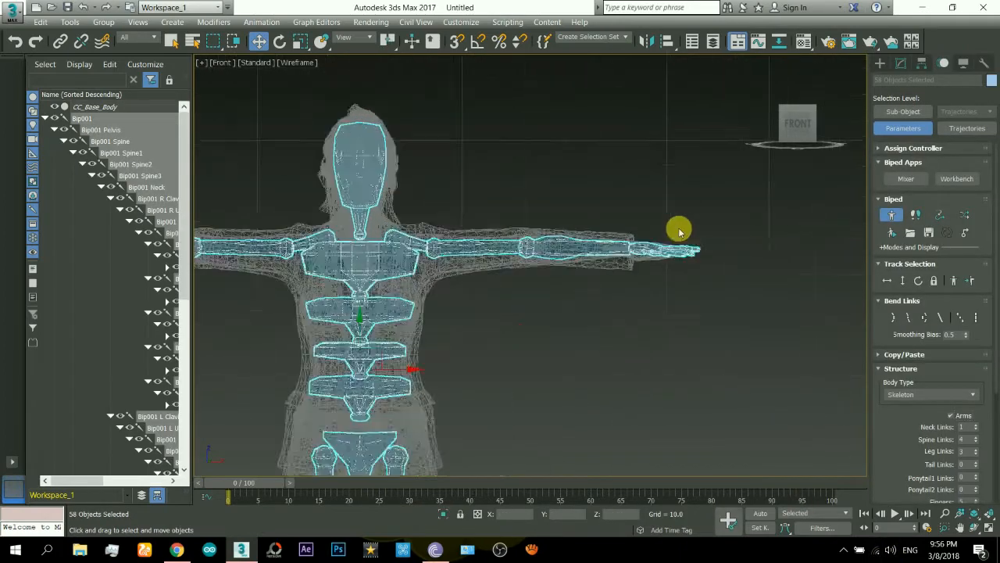
click(977, 531)
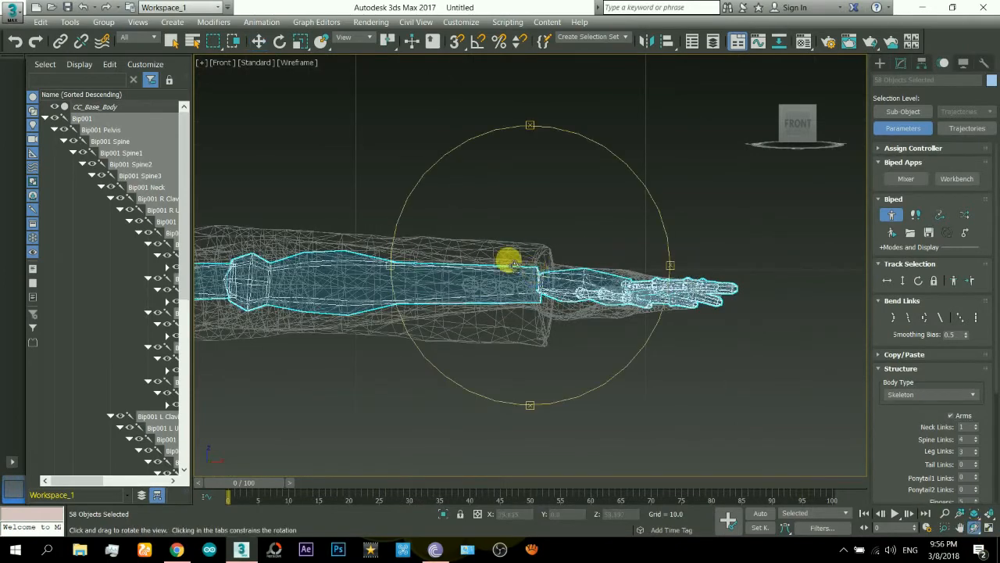
mouse_move(509, 257)
mouse_down()
mouse_move(462, 292)
mouse_move(588, 201)
mouse_move(648, 320)
mouse_up()
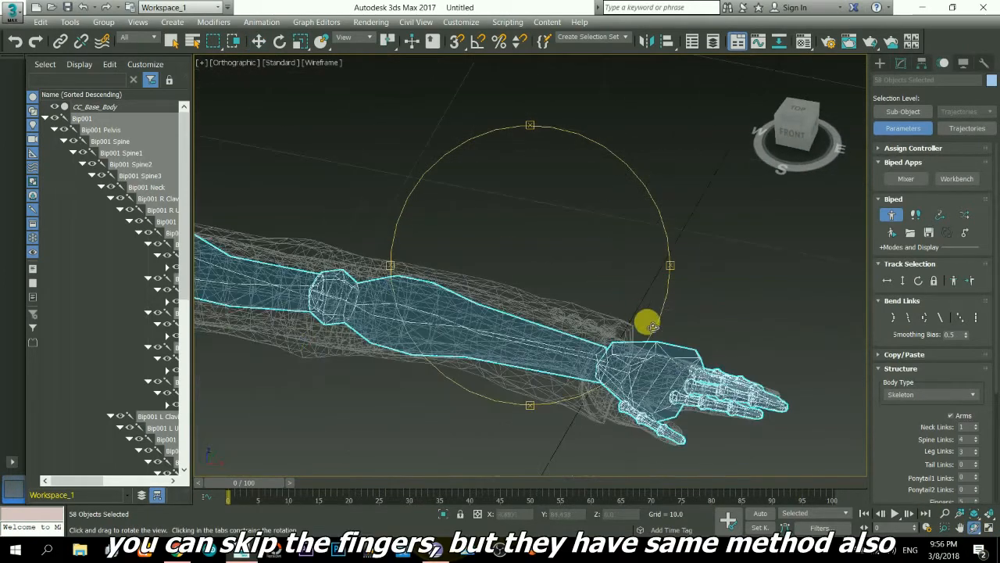
key(F3)
drag(633, 237, 561, 256)
scroll(567, 260, down, 2)
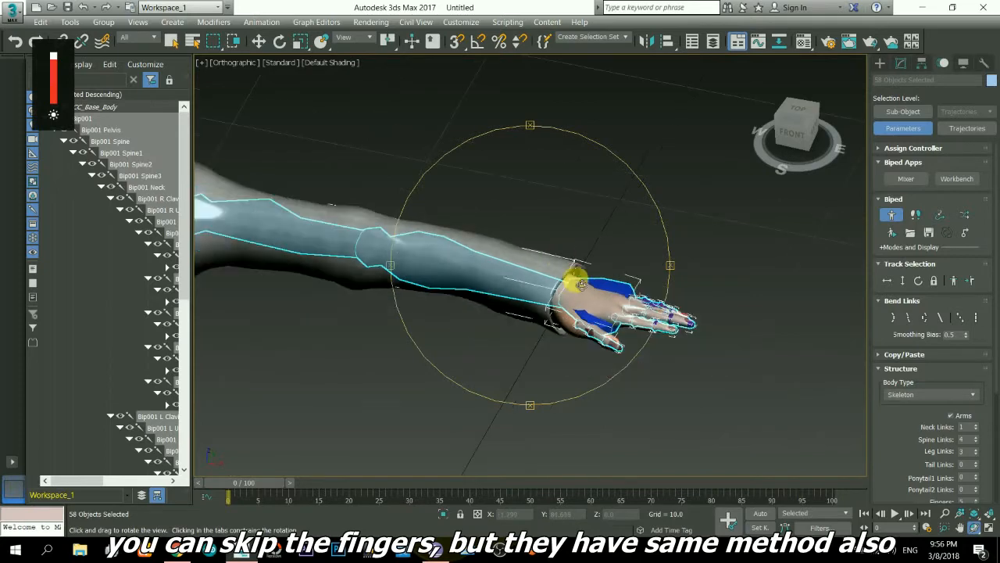
- Clear the selection, select the left hand bone and examine its fit in the mesh hand and the character's overall pose
right_click(656, 346)
click(663, 352)
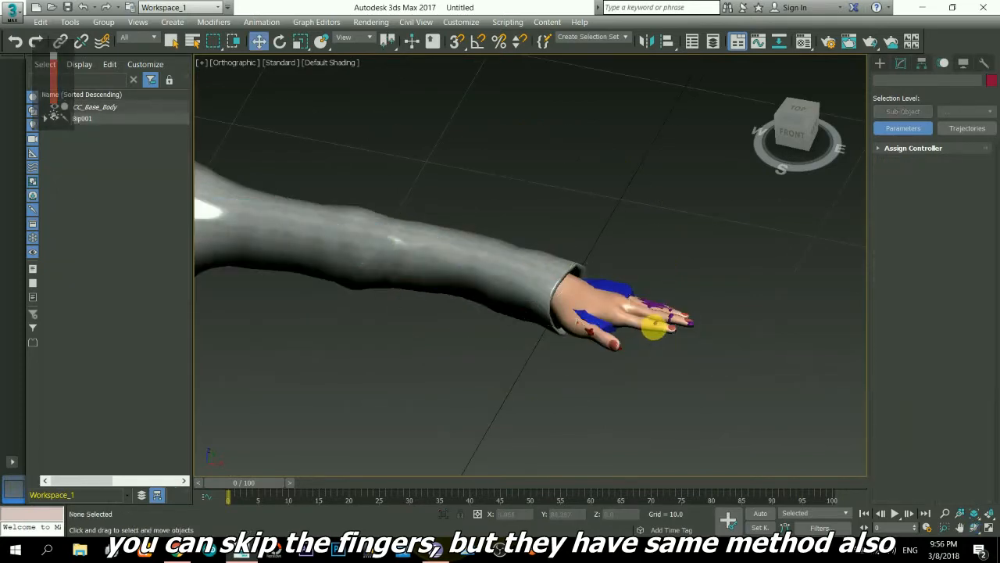
click(615, 298)
scroll(699, 357, up, 2)
click(971, 530)
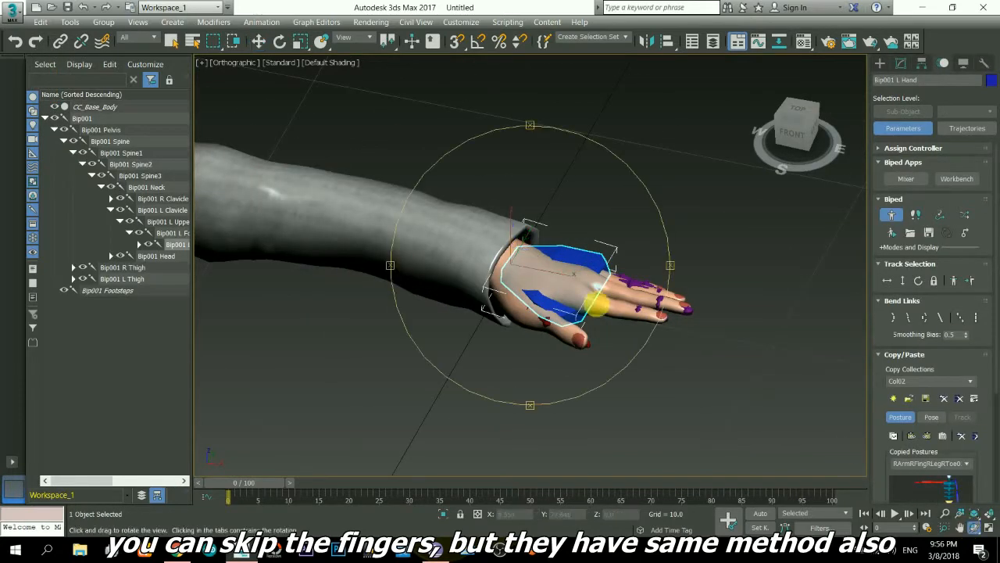
drag(563, 280, 629, 196)
middle_drag(653, 129, 533, 169)
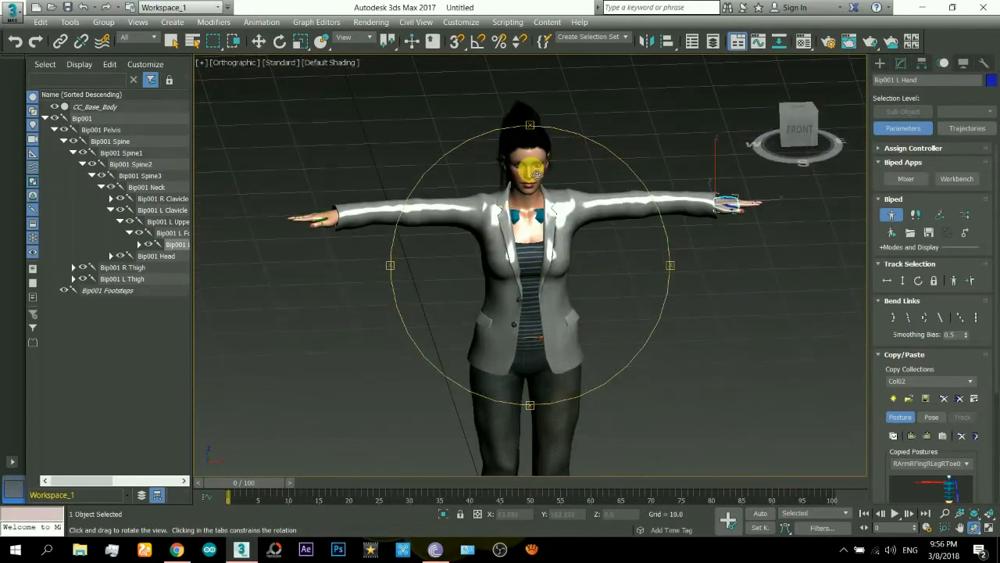
- Select the biped's head in the Front view and compare it with the mesh head in wireframe and shaded display
scroll(536, 167, up, 3)
right_click(542, 168)
click(799, 128)
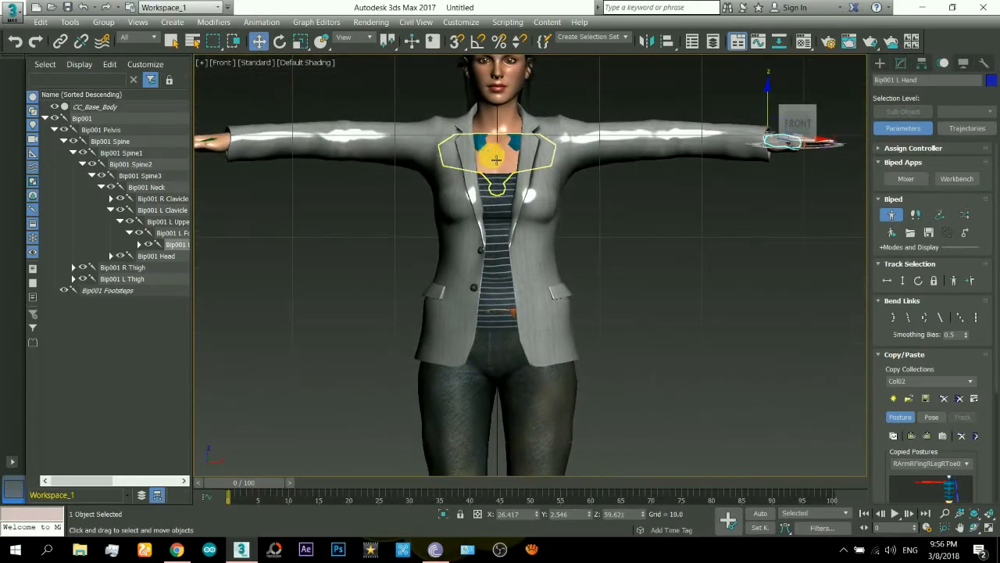
scroll(493, 235, up, 3)
key(F3)
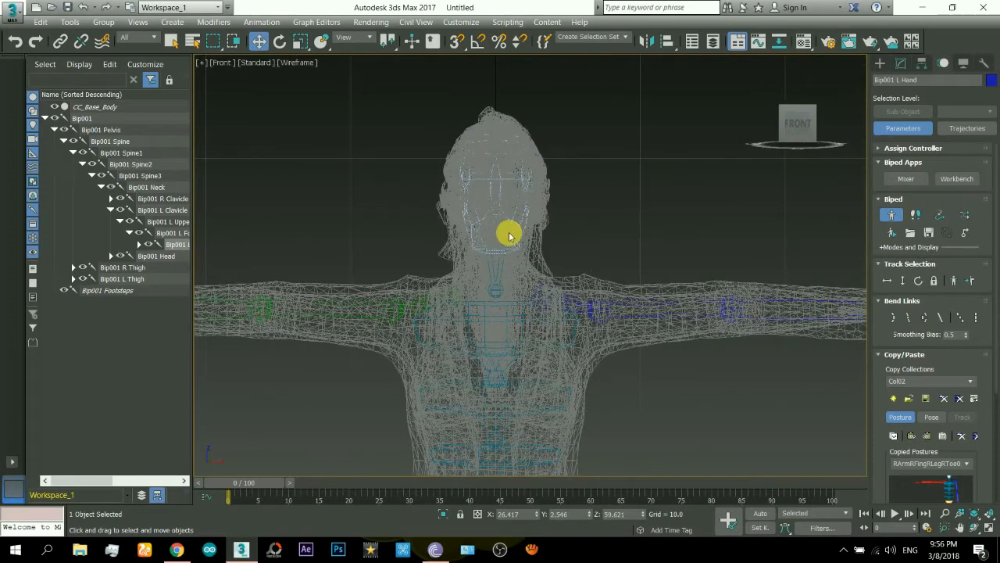
click(516, 232)
key(F3)
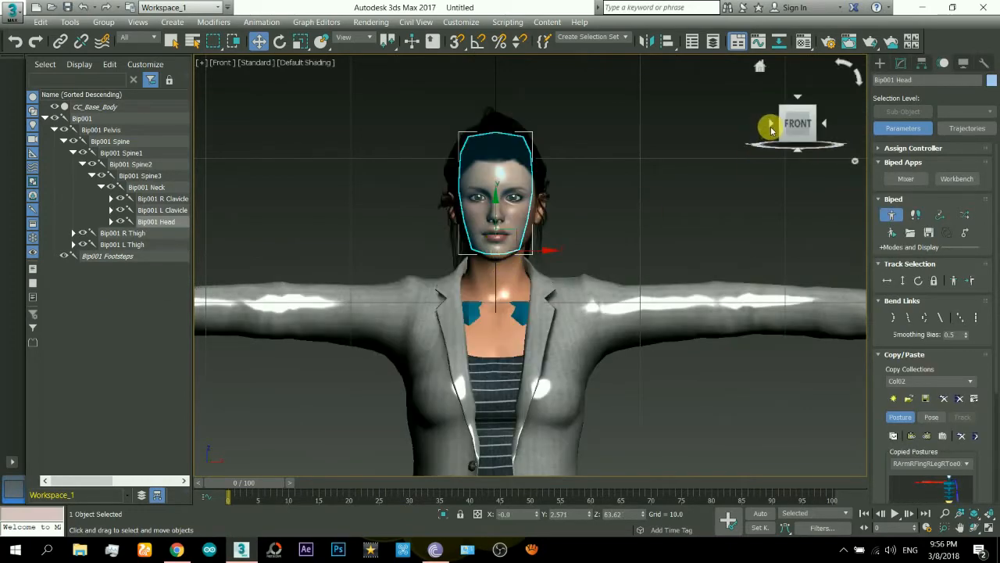
- In the Left view, move the biped's head about 0.56 forward and 0.28 down so it fits inside the mesh head
click(770, 125)
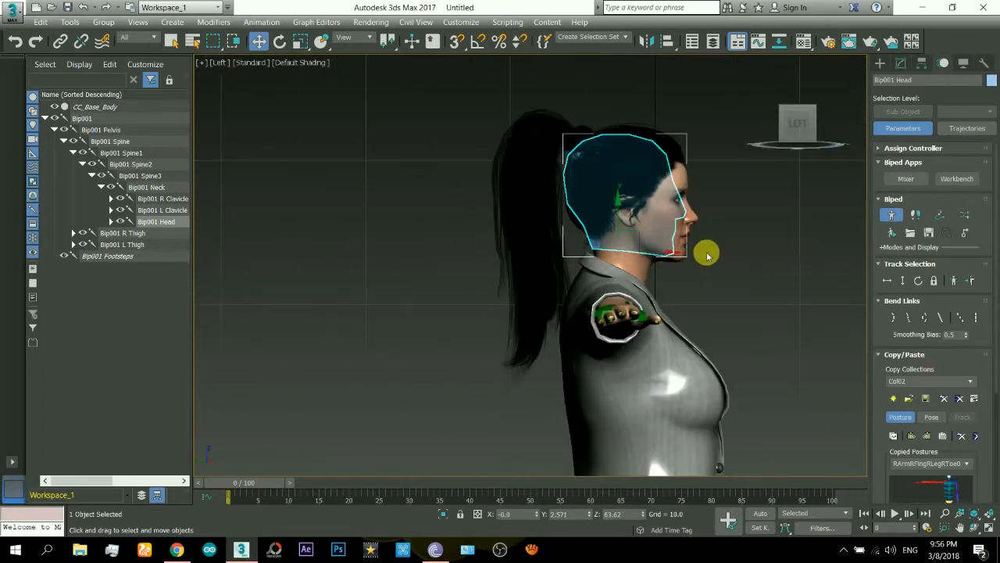
scroll(708, 256, up, 3)
key(F3)
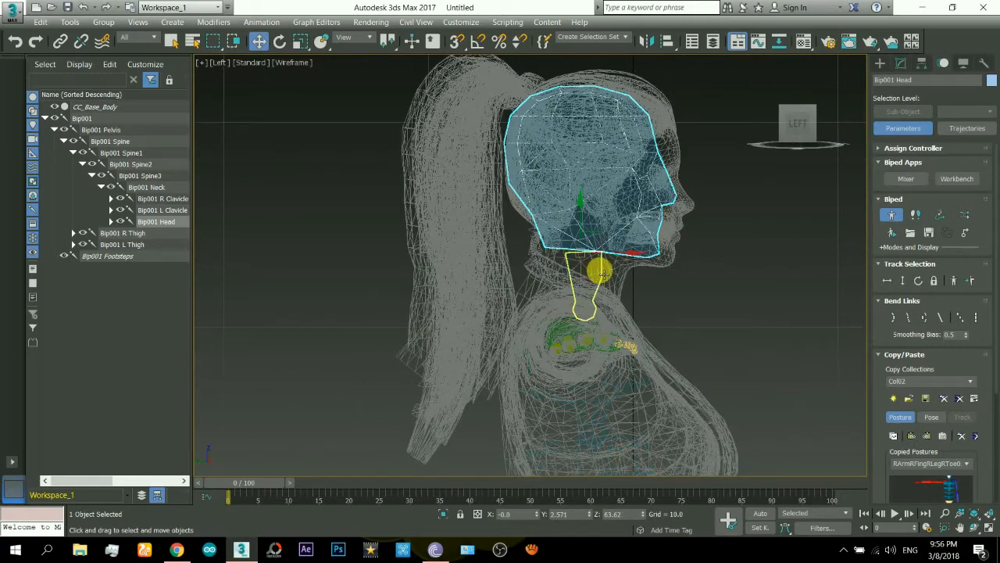
click(599, 271)
key(F3)
key(F3)
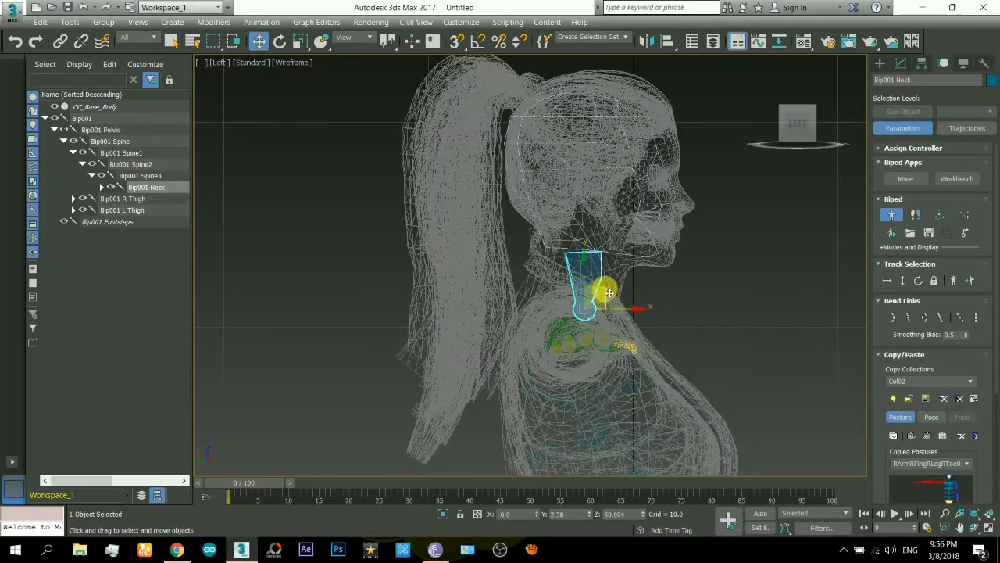
click(623, 257)
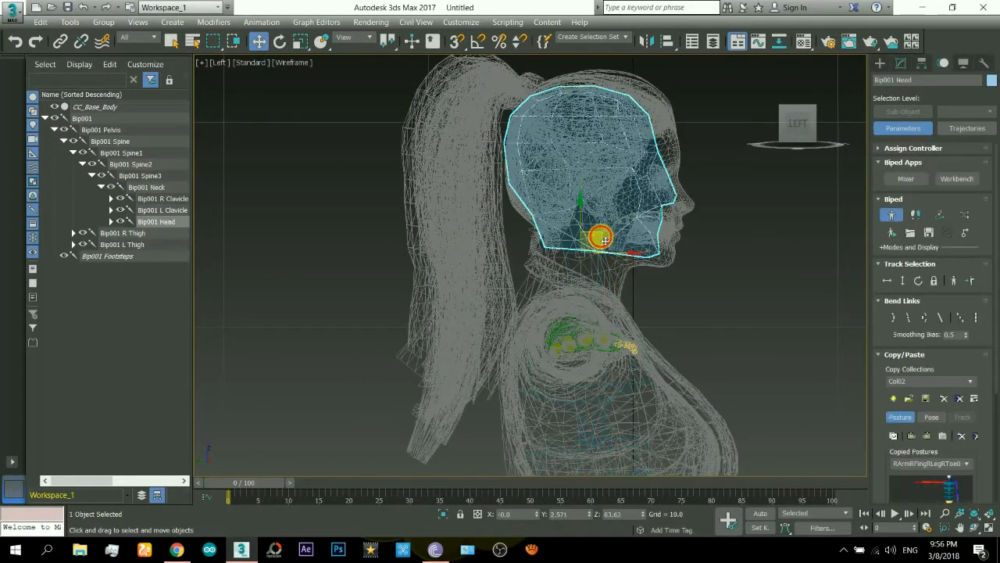
drag(605, 239, 617, 247)
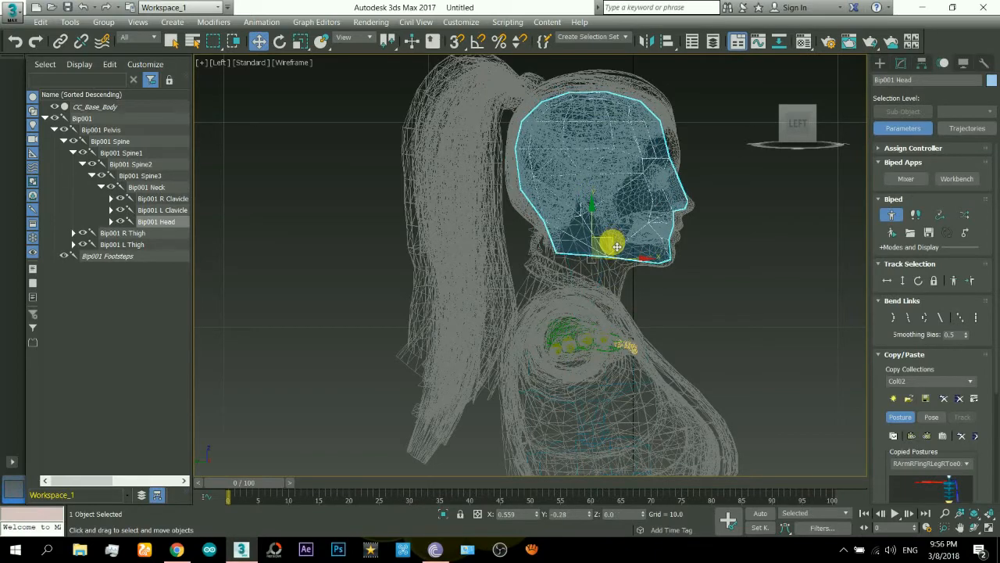
- Check the biped head's fit against the mesh head in shaded display and clear the selection
key(F3)
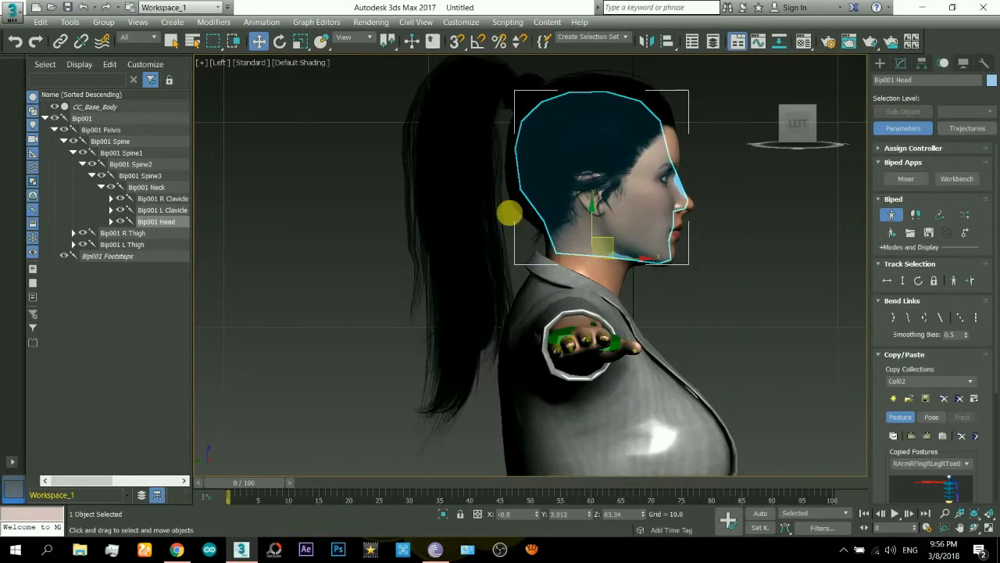
scroll(584, 239, down, 5)
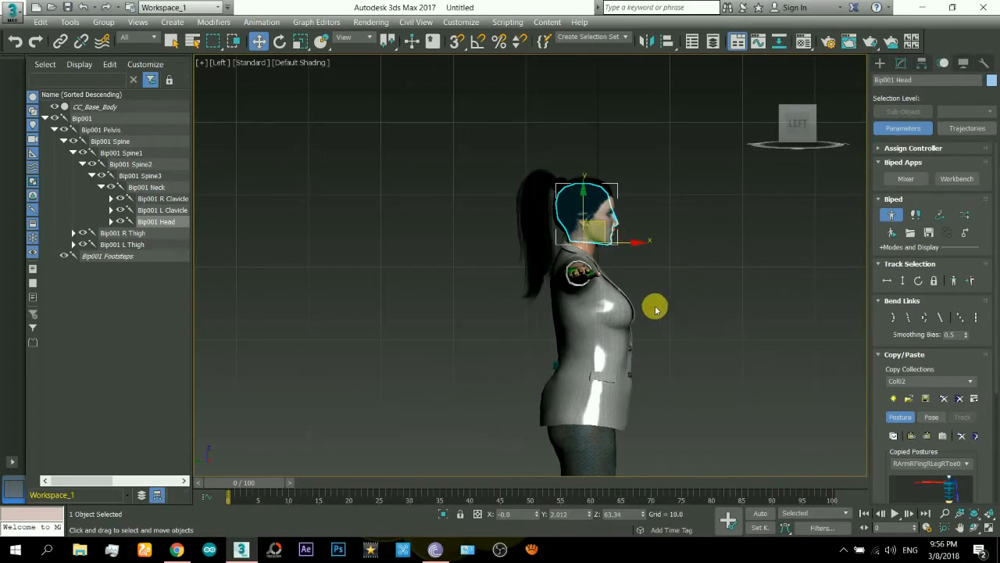
click(882, 64)
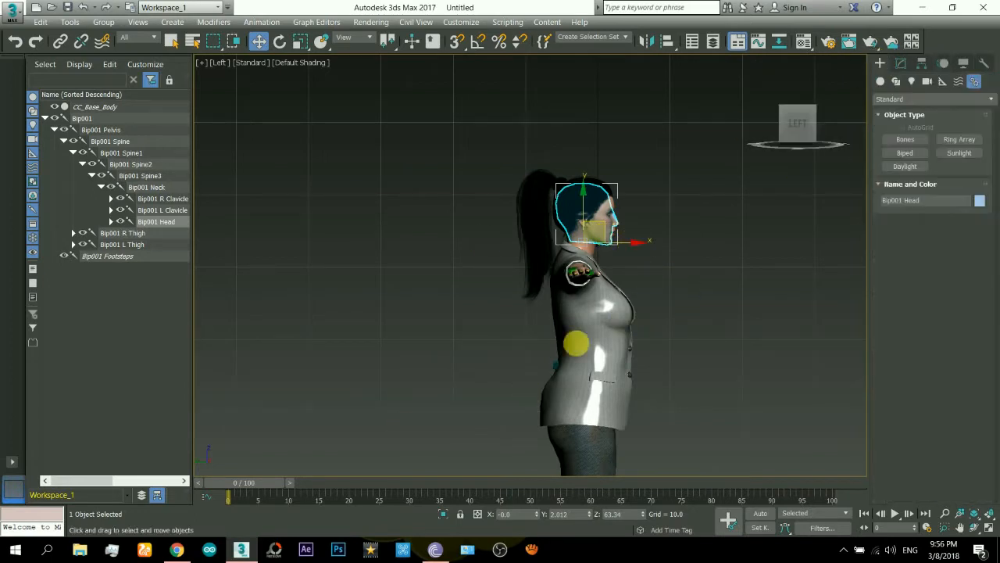
click(657, 262)
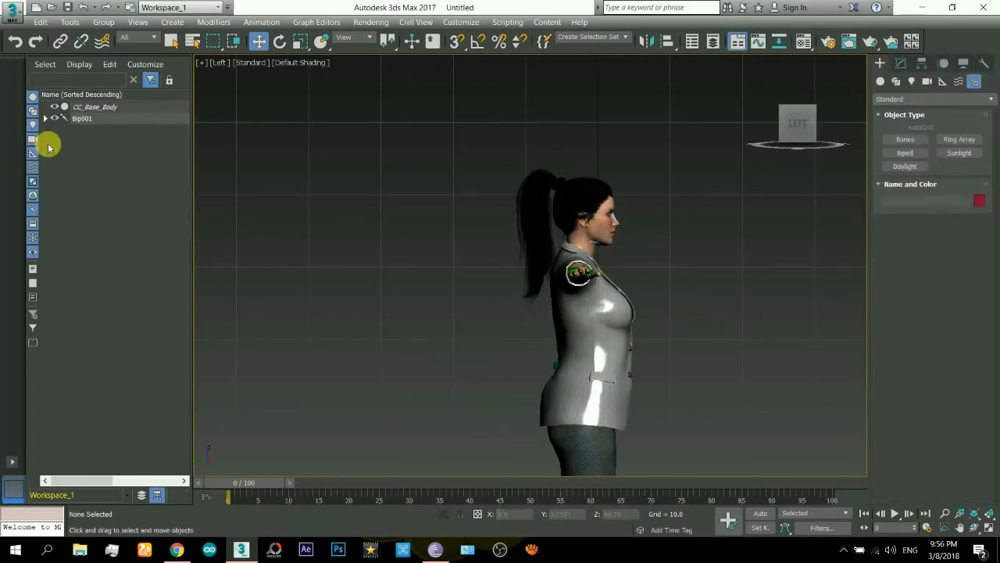
- Select the CC_Base_Body mesh in the Front view and add the Physique modifier to it
click(109, 110)
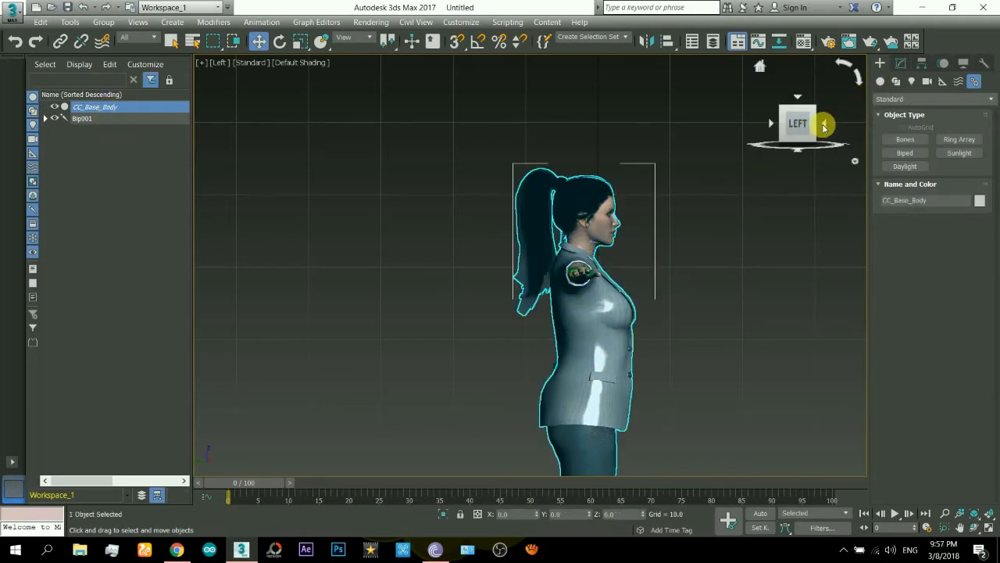
click(824, 125)
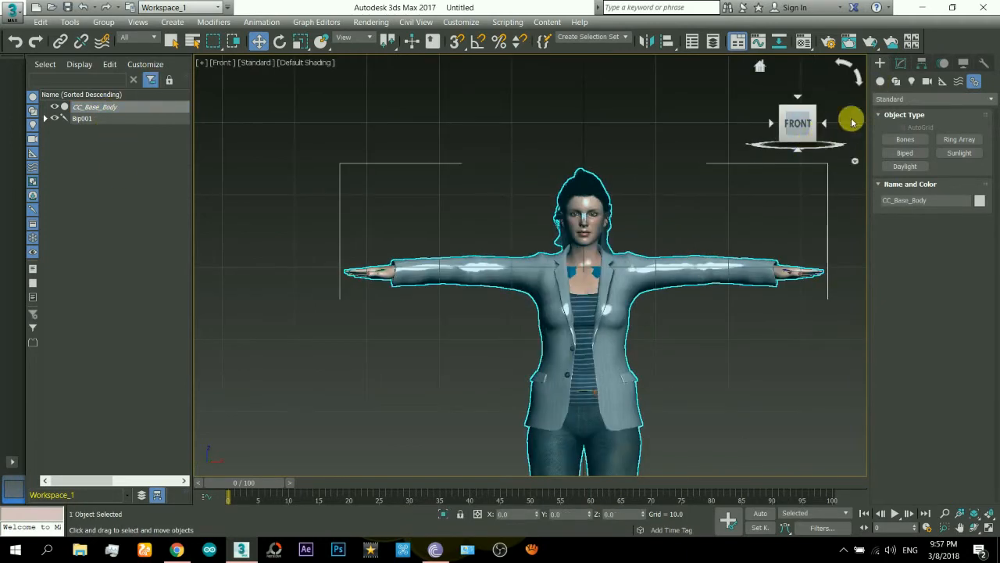
click(901, 63)
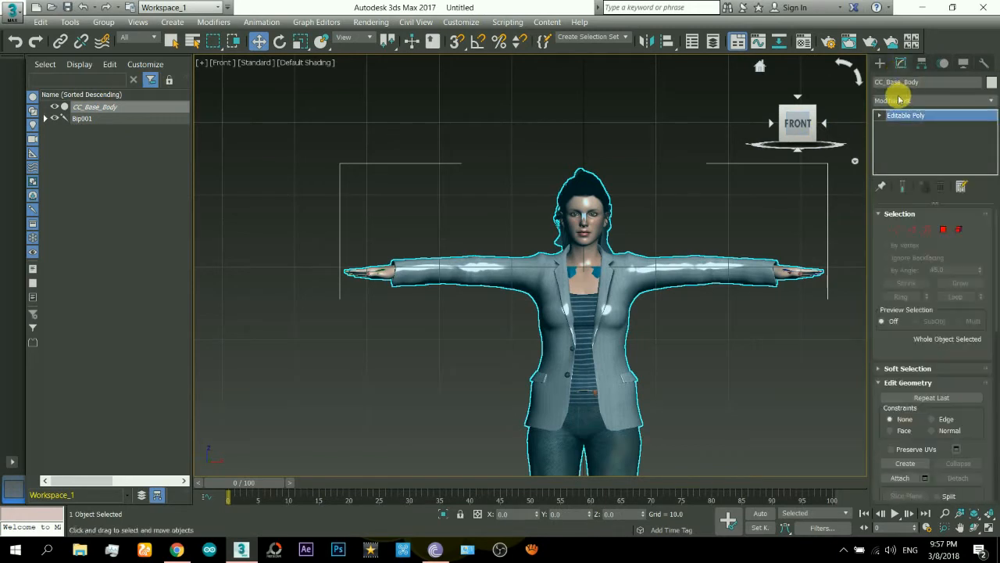
click(991, 103)
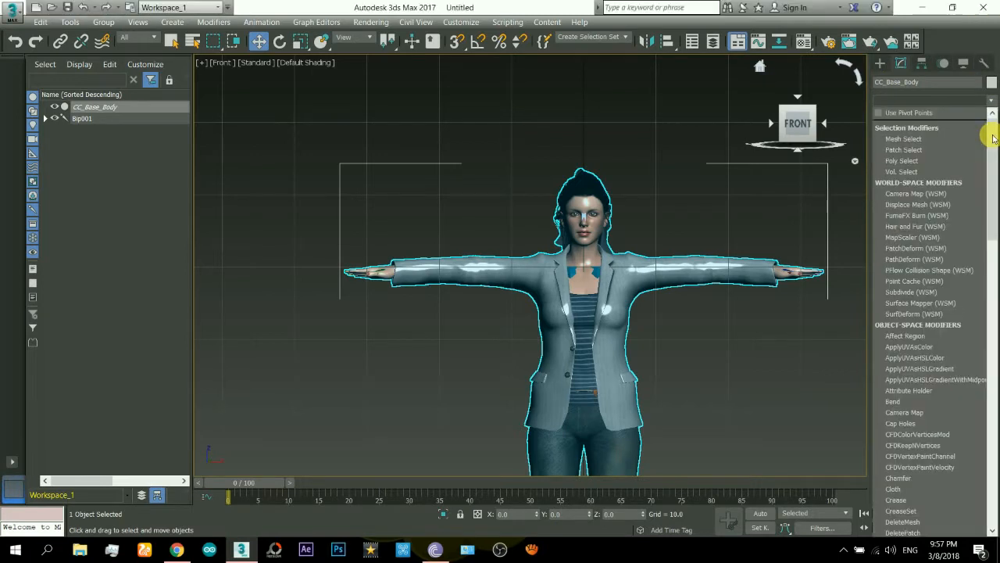
drag(990, 137, 992, 328)
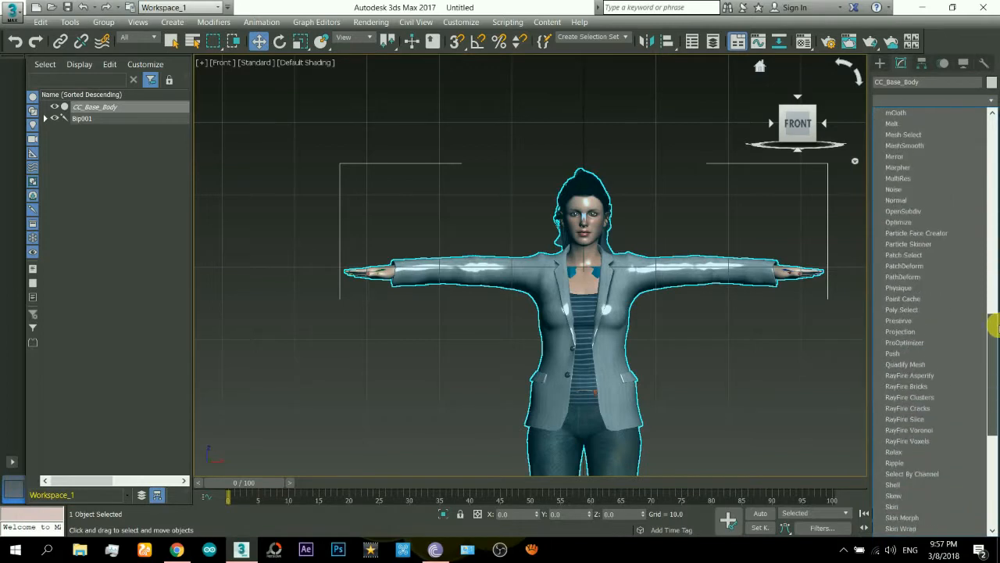
click(910, 289)
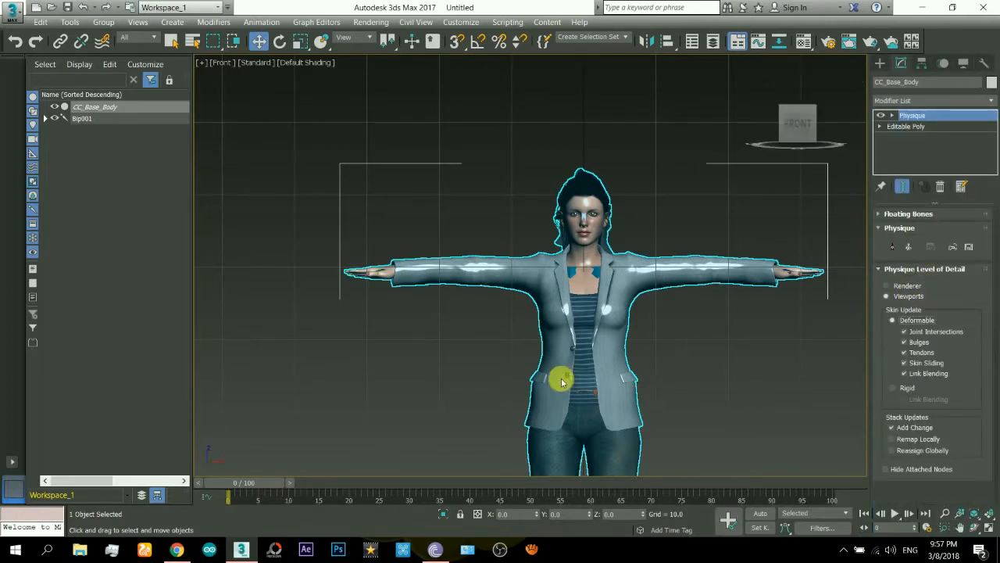
- Attach the Physique modifier to the Bip001 root node at the pelvis and initialize it with deformable vertex-link assignment and N Links blending
middle_drag(521, 339, 509, 273)
scroll(516, 297, up, 2)
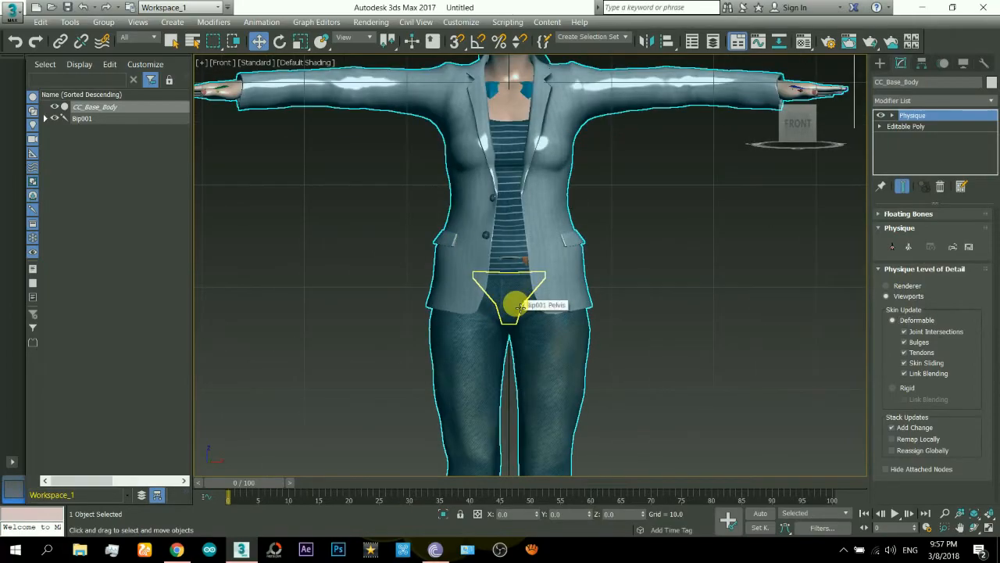
key(F3)
scroll(516, 306, up, 8)
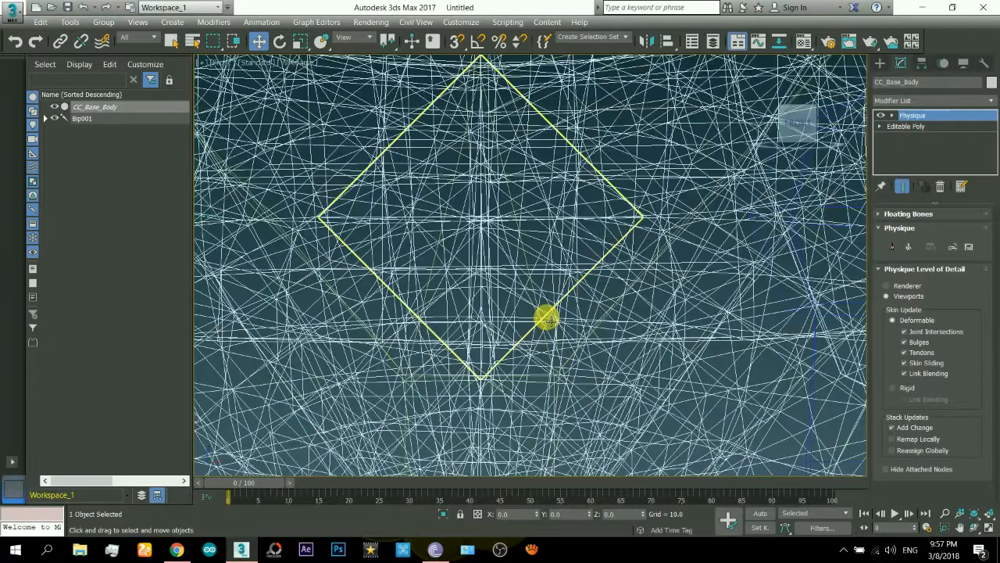
scroll(399, 161, down, 2)
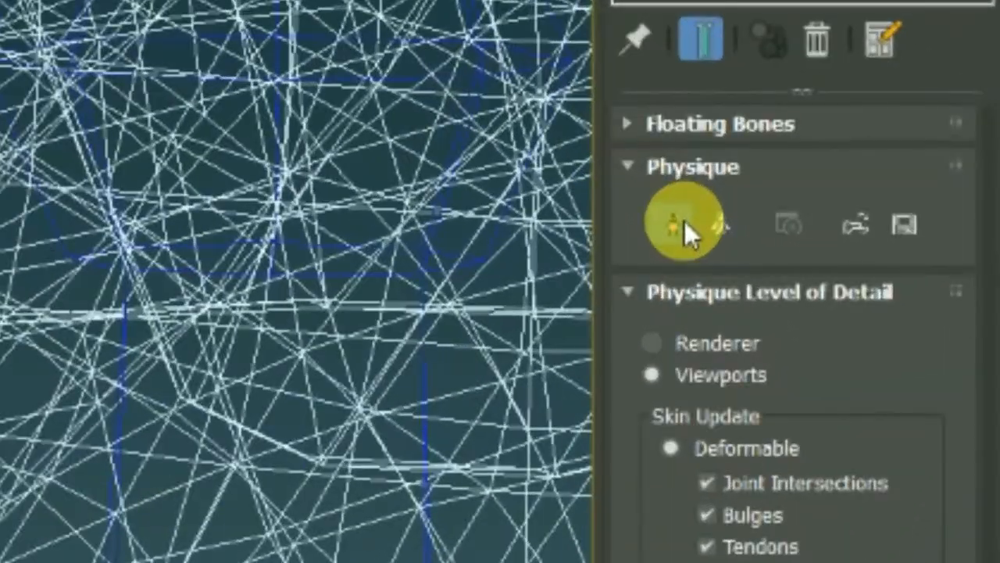
click(873, 245)
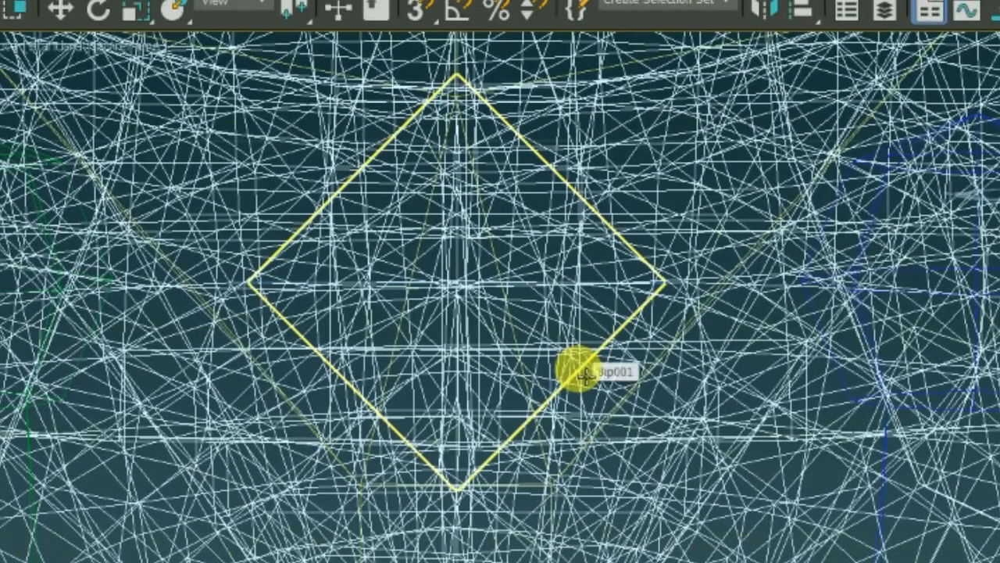
click(584, 373)
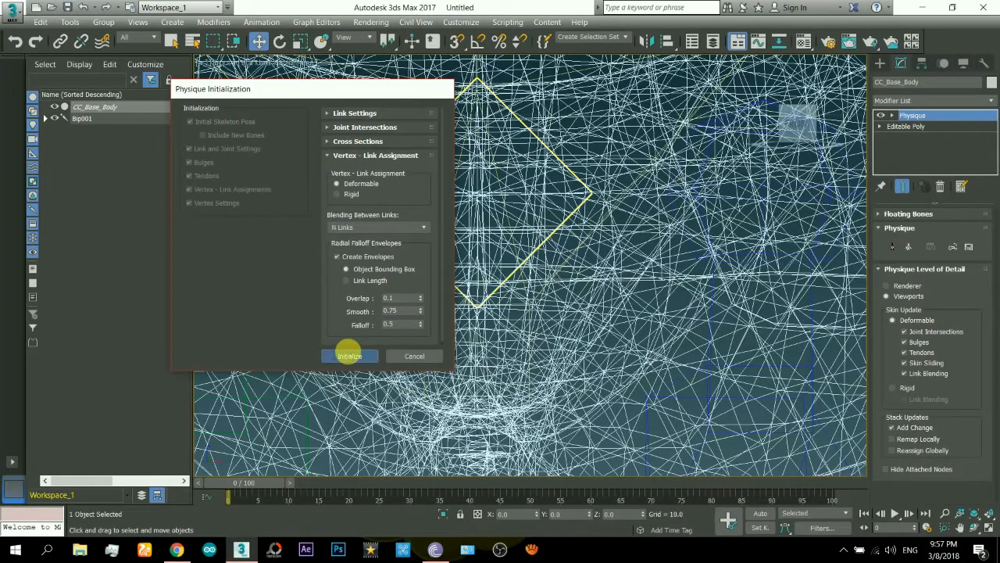
click(350, 355)
scroll(560, 249, down, 10)
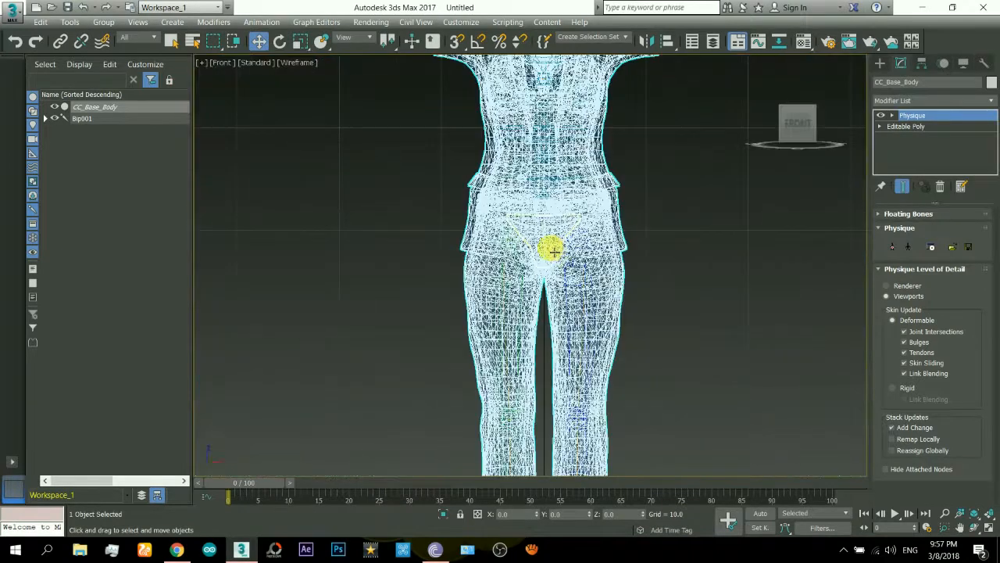
- Test the mesh deformation in a shaded, angled view by moving the biped's right foot up and outward
click(673, 252)
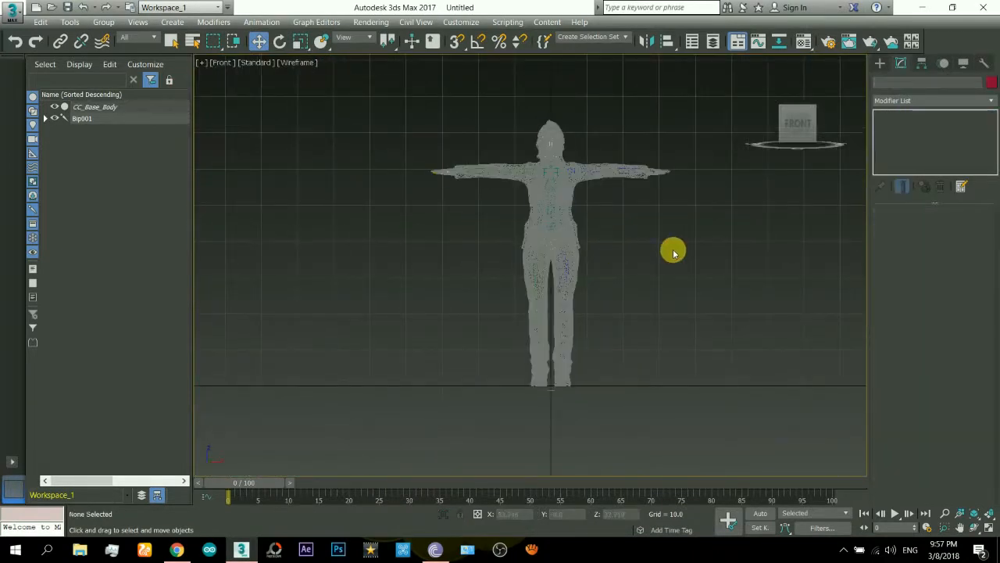
key(F3)
click(972, 528)
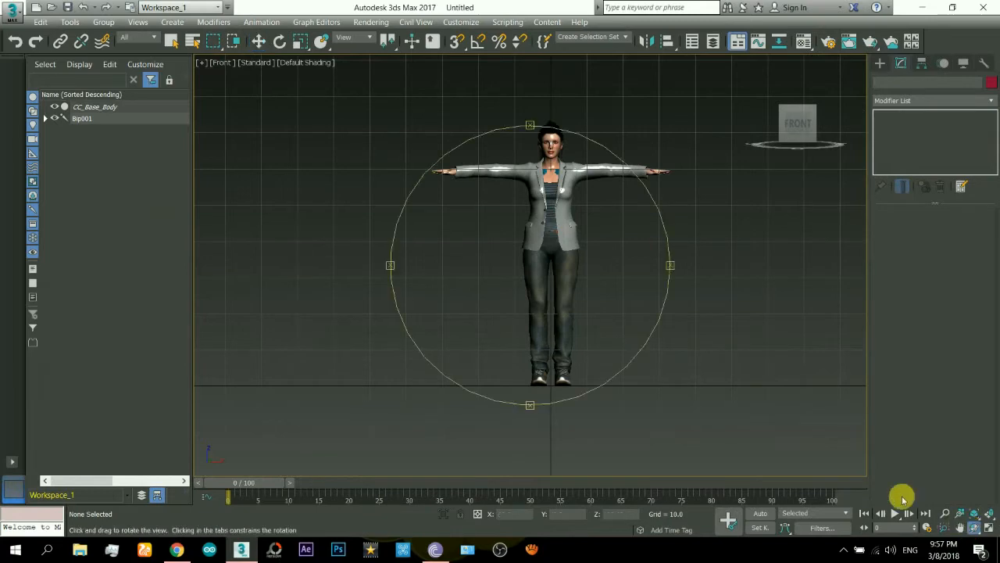
drag(484, 273, 540, 357)
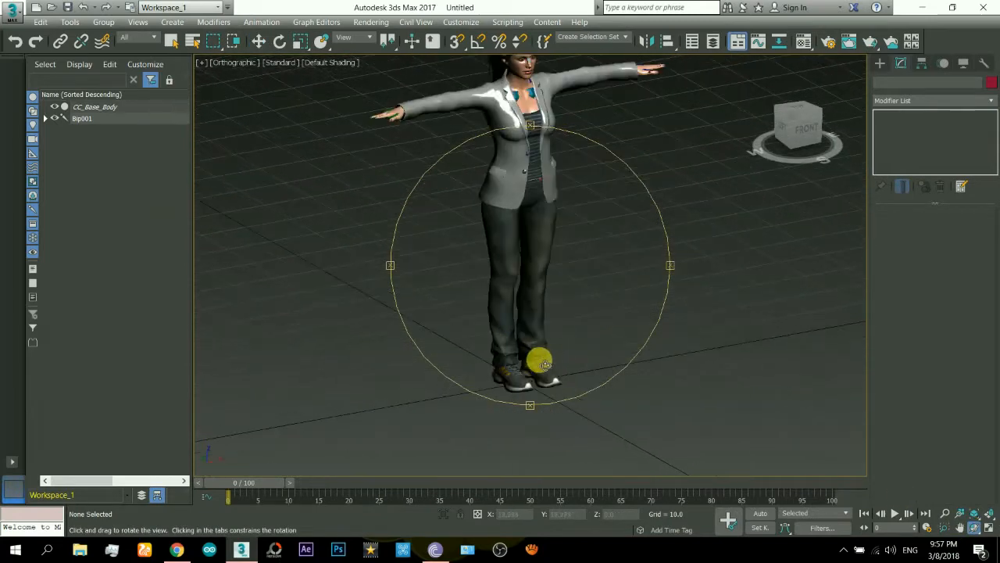
right_click(530, 375)
click(516, 380)
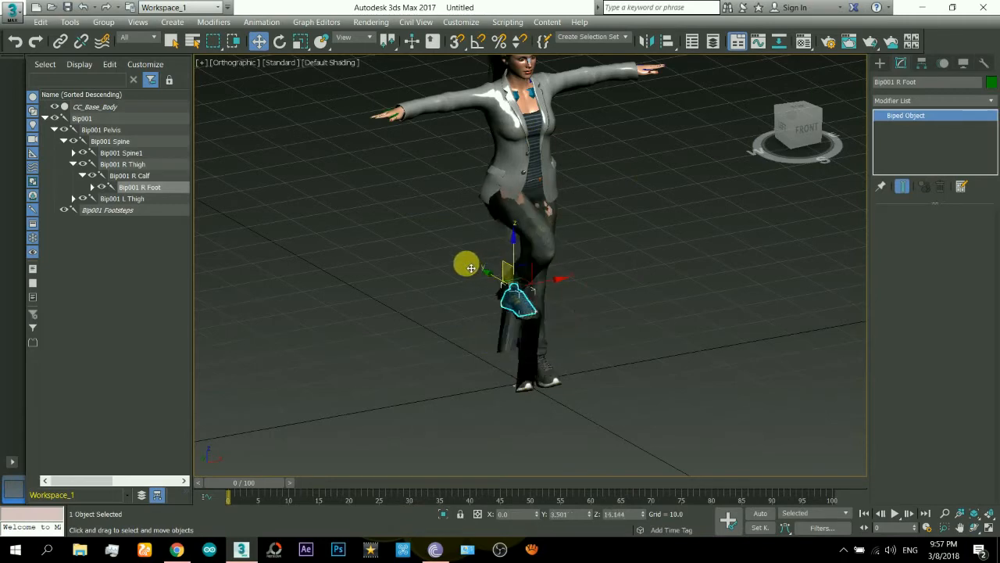
drag(471, 268, 509, 323)
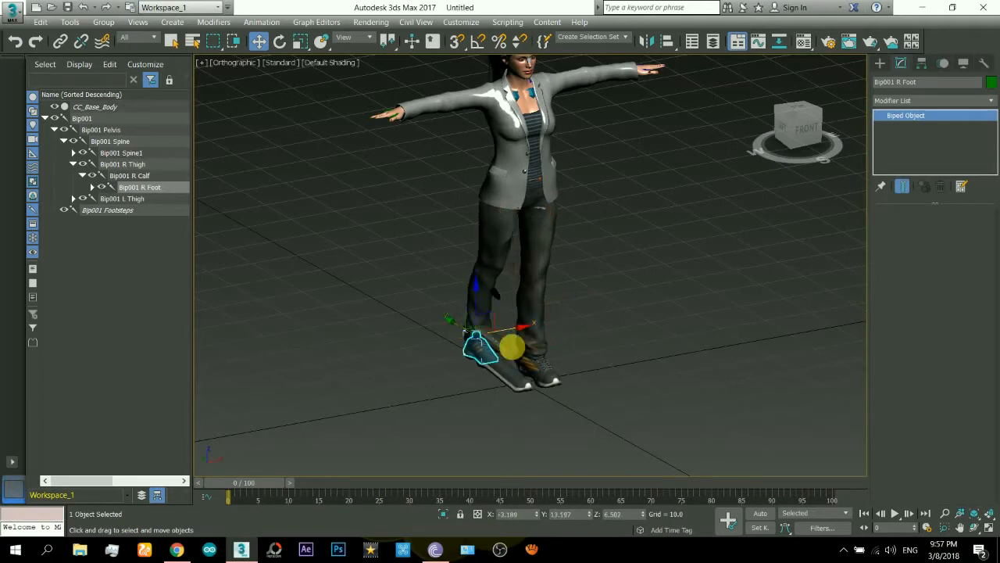
- Test the left leg's deformation by moving the biped's left foot, and undo the move
click(542, 366)
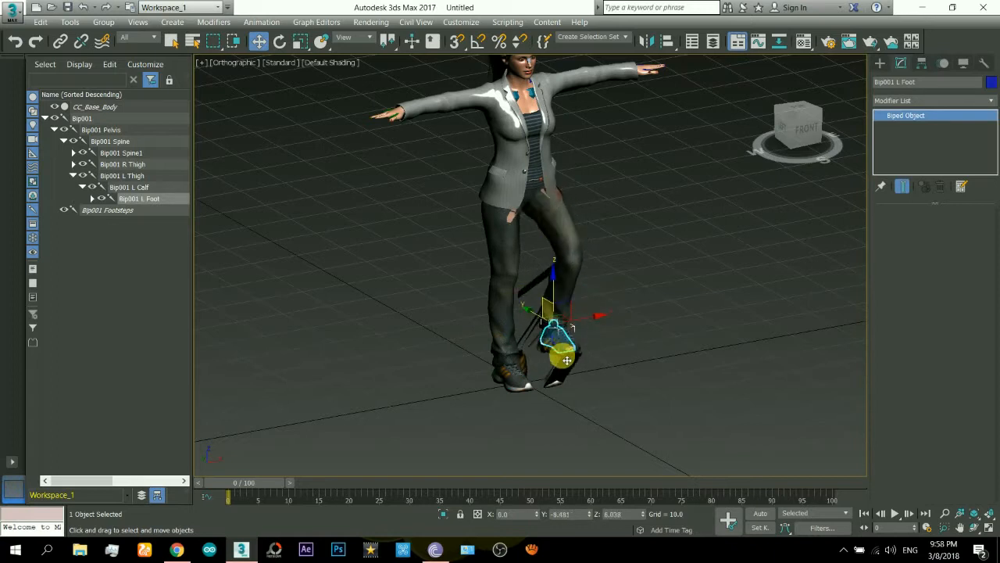
drag(570, 388, 547, 339)
key(ctrl+z)
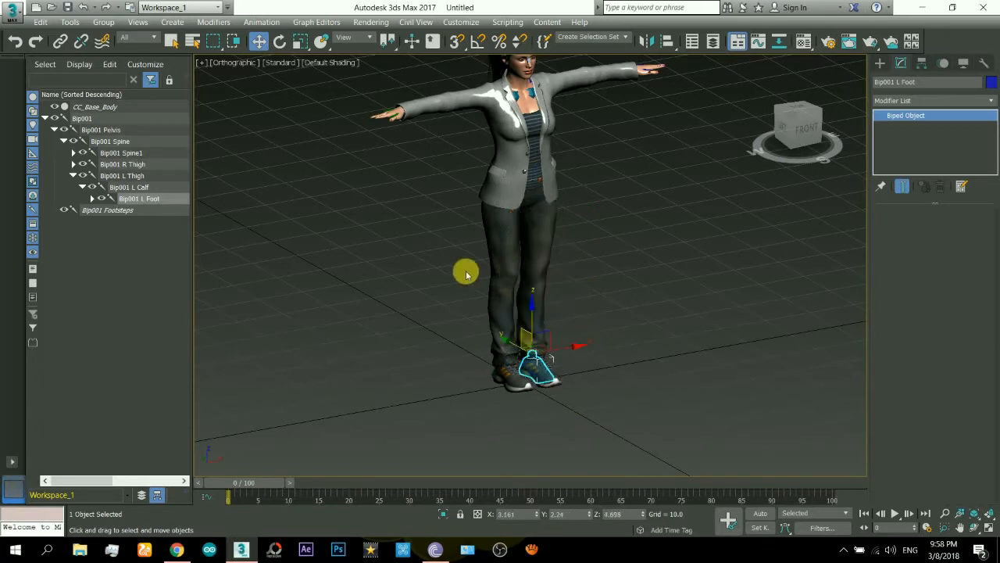
- In the Left view, select both biped feet with their toes and move them up and forward to bend the knees
click(47, 117)
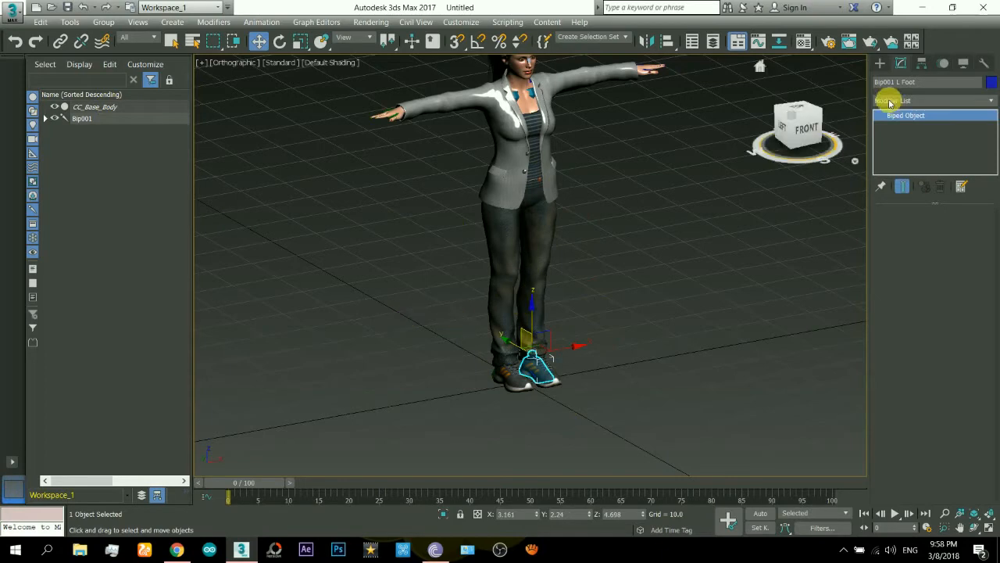
click(787, 131)
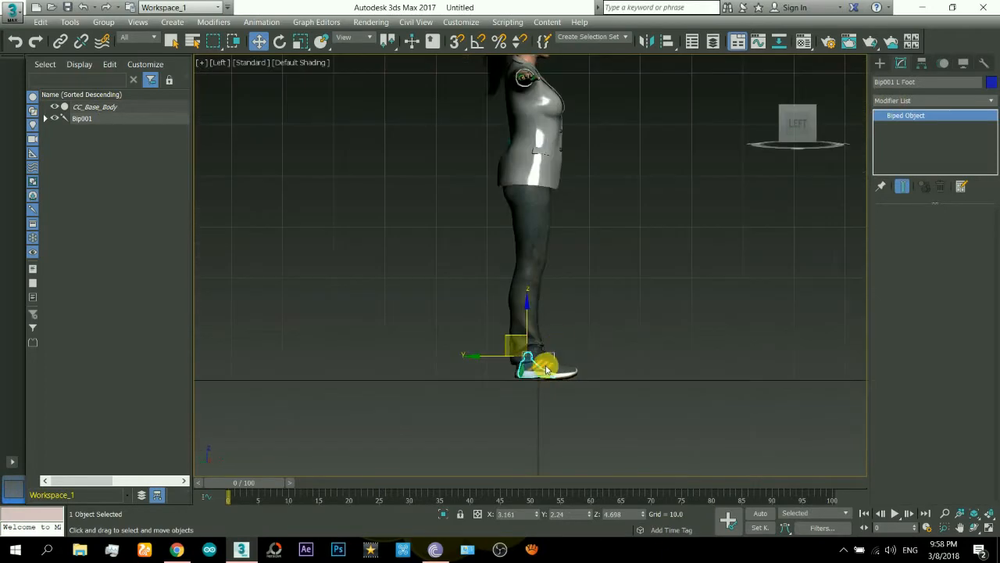
drag(549, 397, 548, 396)
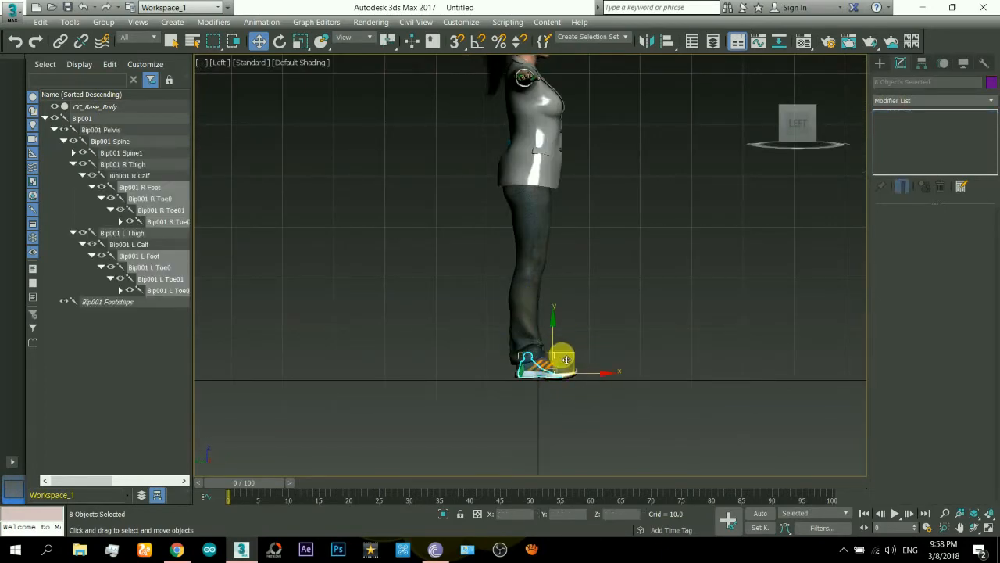
drag(568, 358, 619, 318)
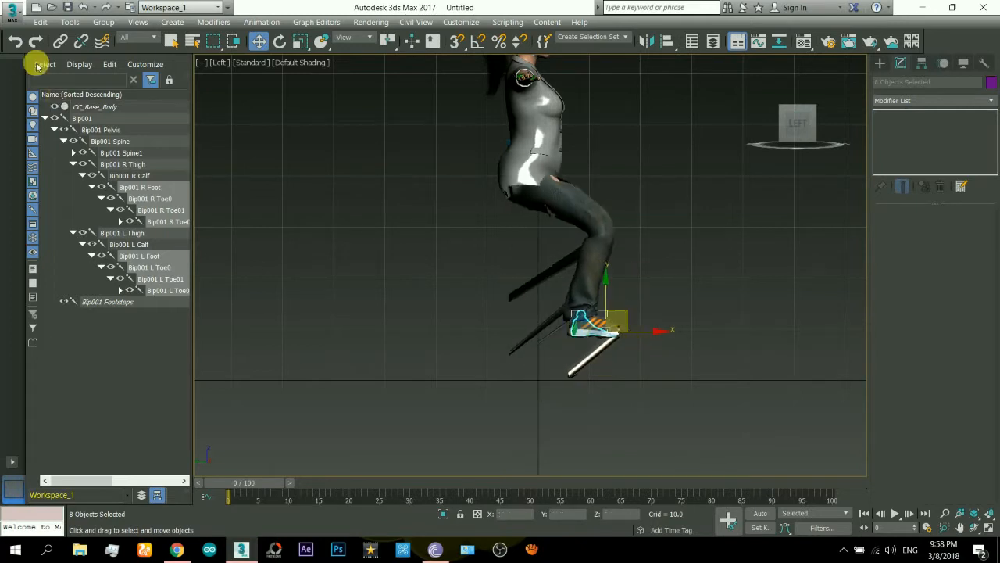
- Select the CC_Base_Body mesh and enter the Envelope level of its Physique modifier
click(46, 119)
click(89, 107)
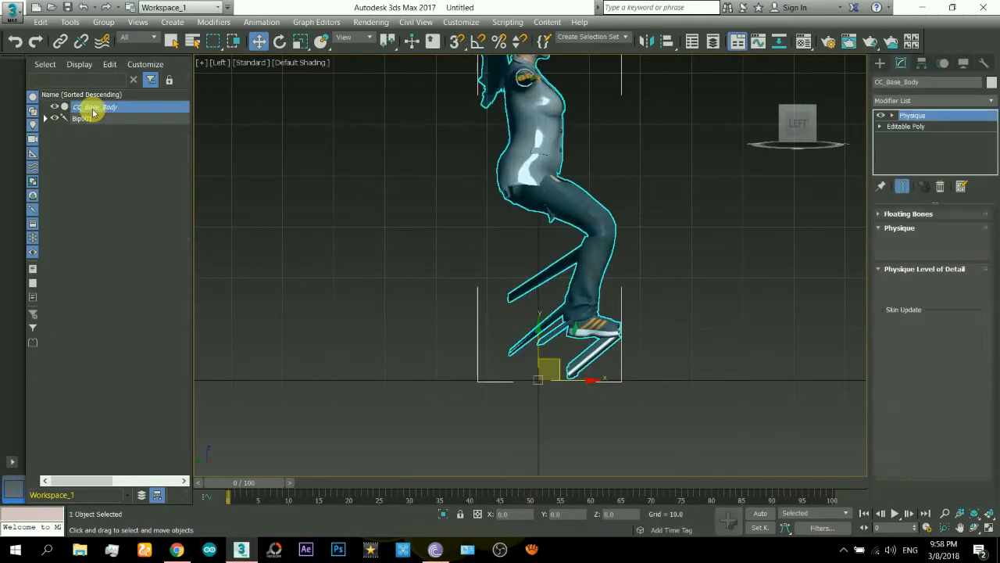
scroll(650, 327, up, 4)
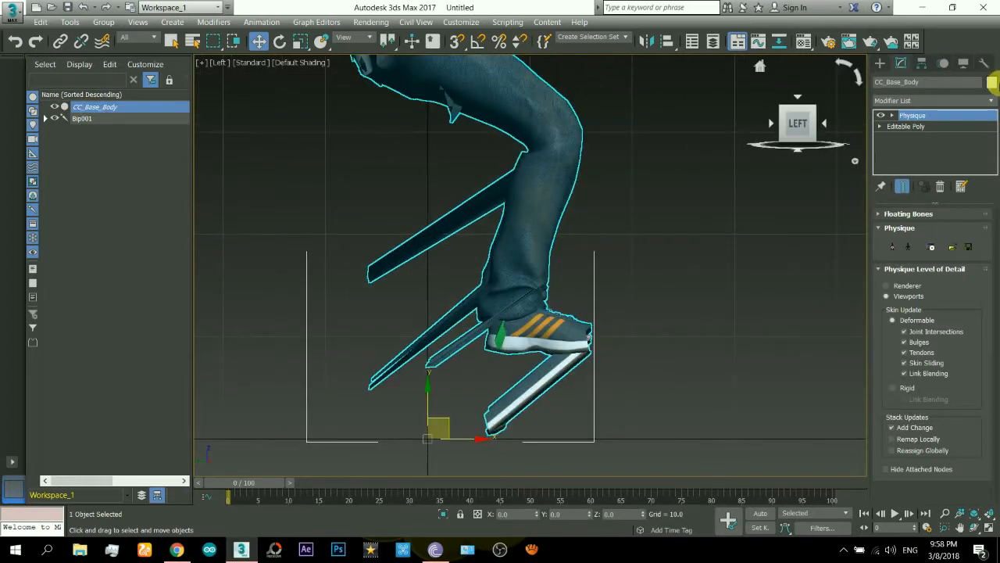
click(893, 116)
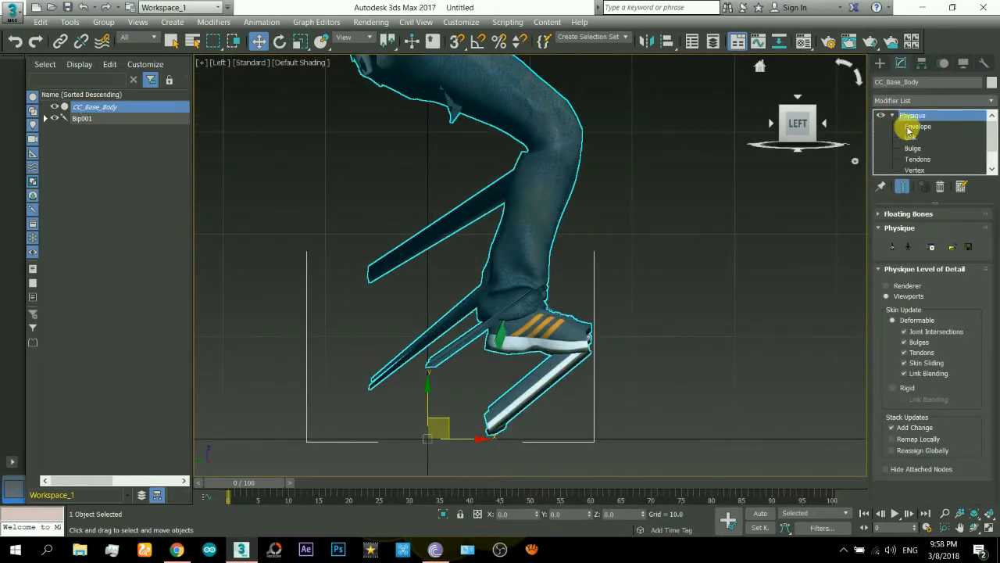
click(911, 127)
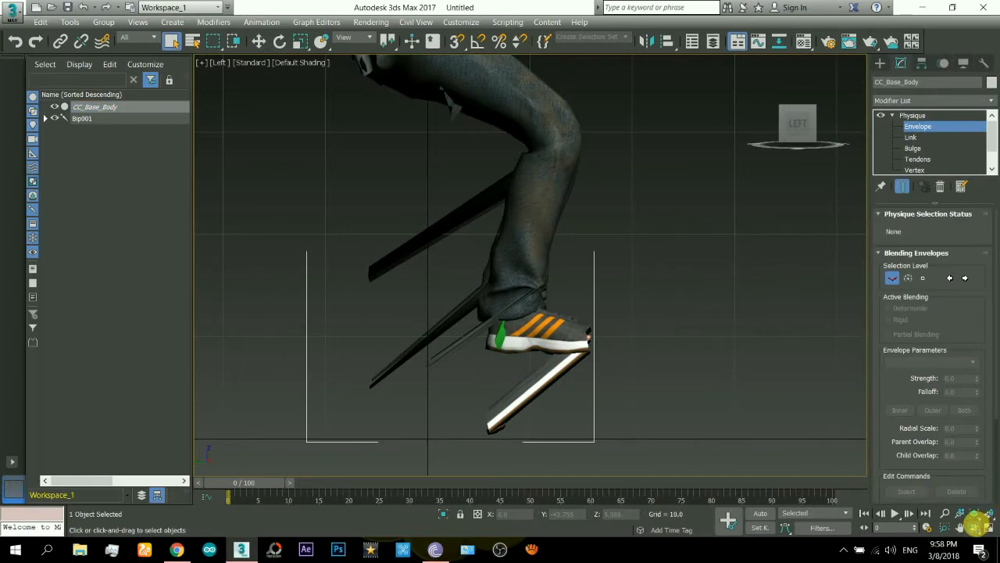
- View the deformed legs from behind and select the right calf link for envelope editing
click(975, 526)
drag(578, 284, 663, 290)
right_click(521, 223)
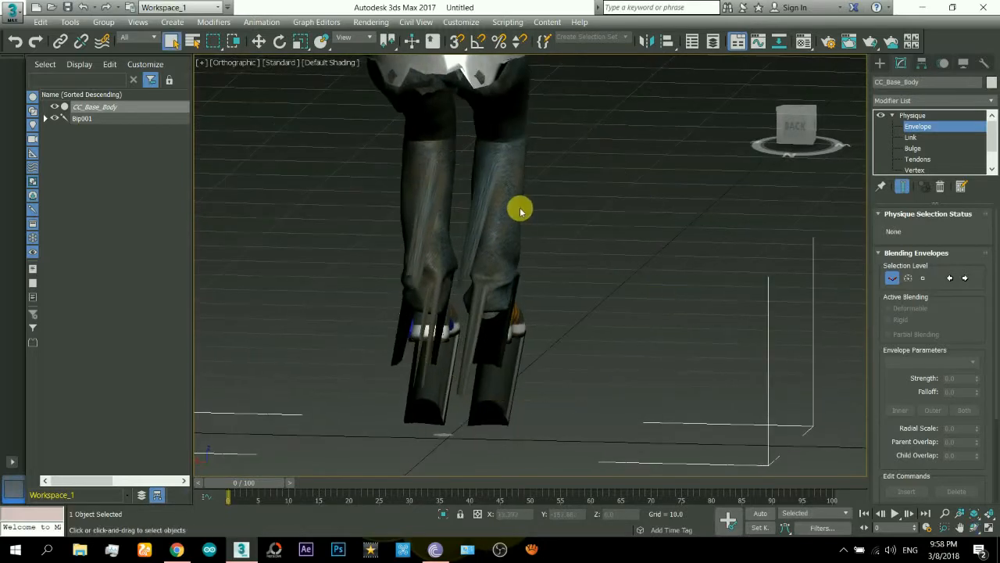
drag(491, 226, 487, 223)
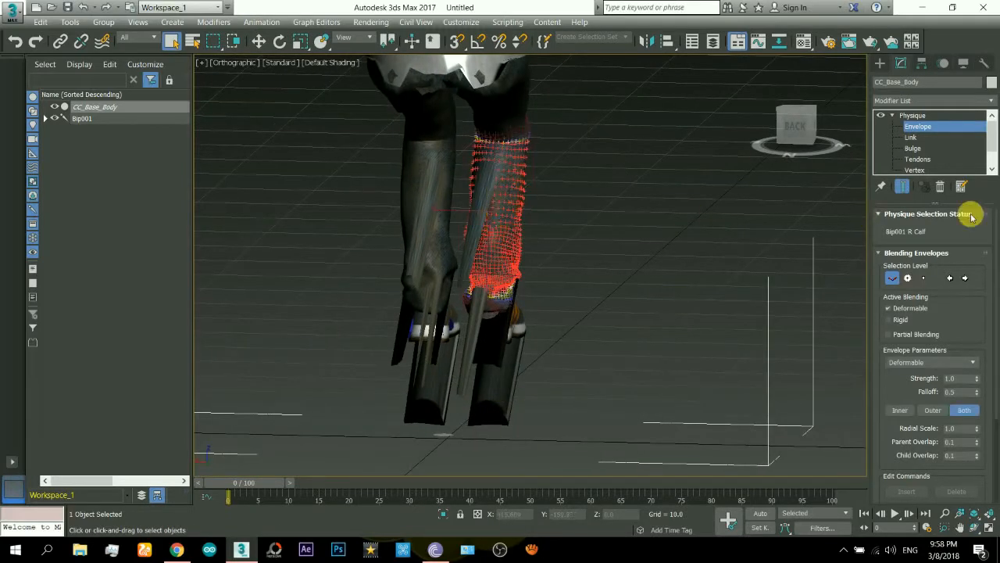
- Reselect the right calf link and switch its Physique envelope to Cross Section level
key(F3)
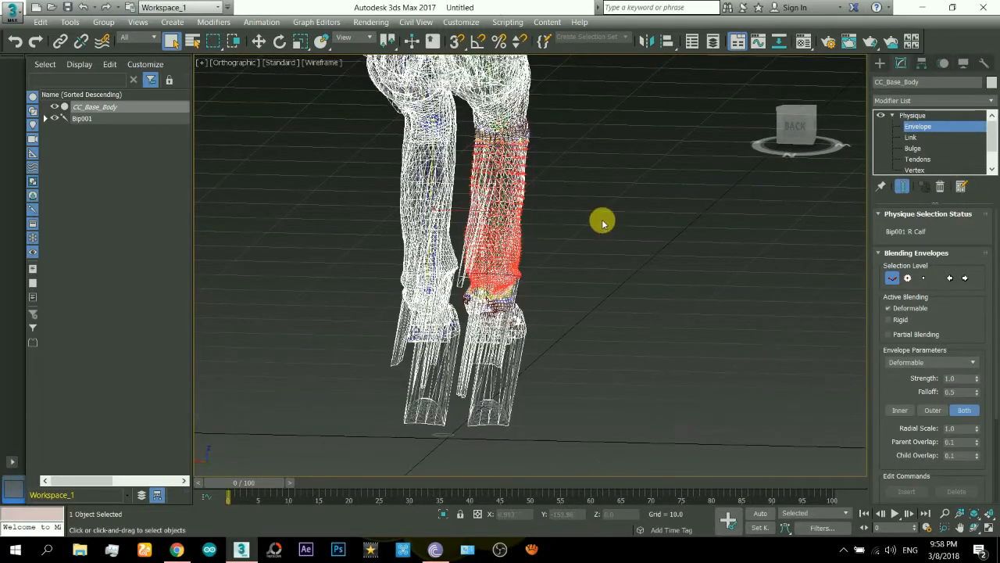
click(523, 220)
scroll(528, 224, up, 5)
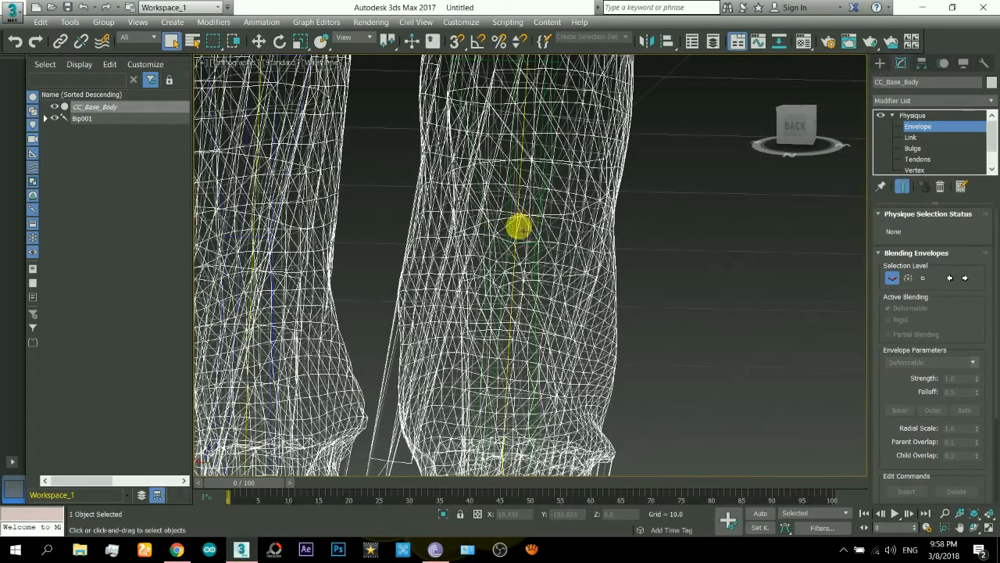
click(519, 227)
scroll(521, 229, down, 5)
key(F3)
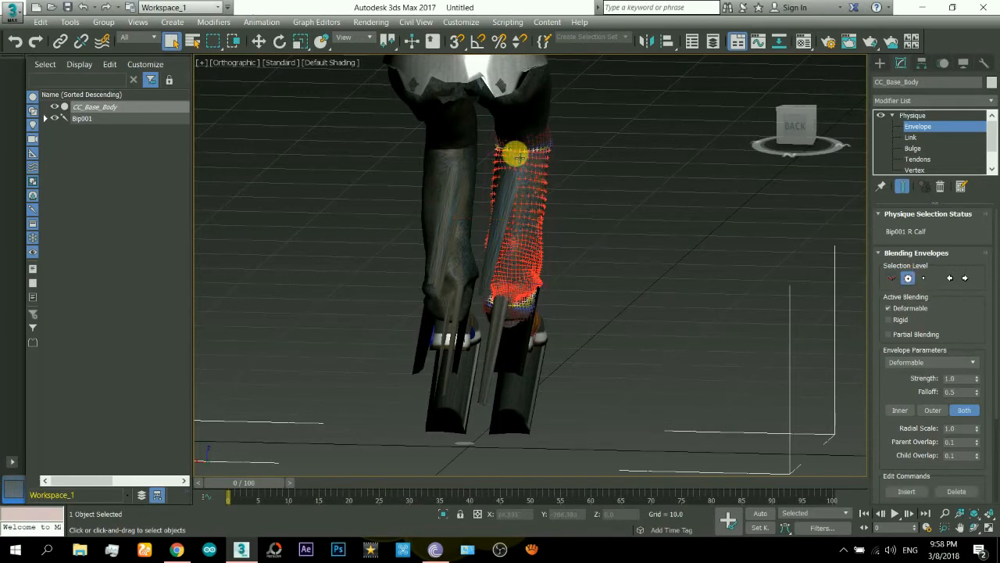
- Scale the upper cross section of the right calf's envelope and enlarge its lower cross section to about 115%
click(970, 526)
drag(570, 259, 545, 267)
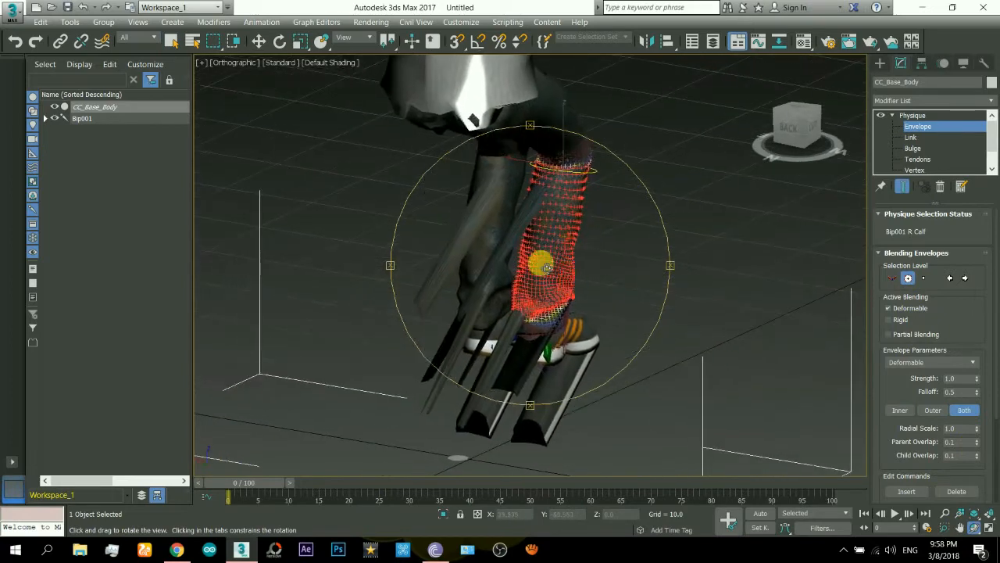
click(300, 41)
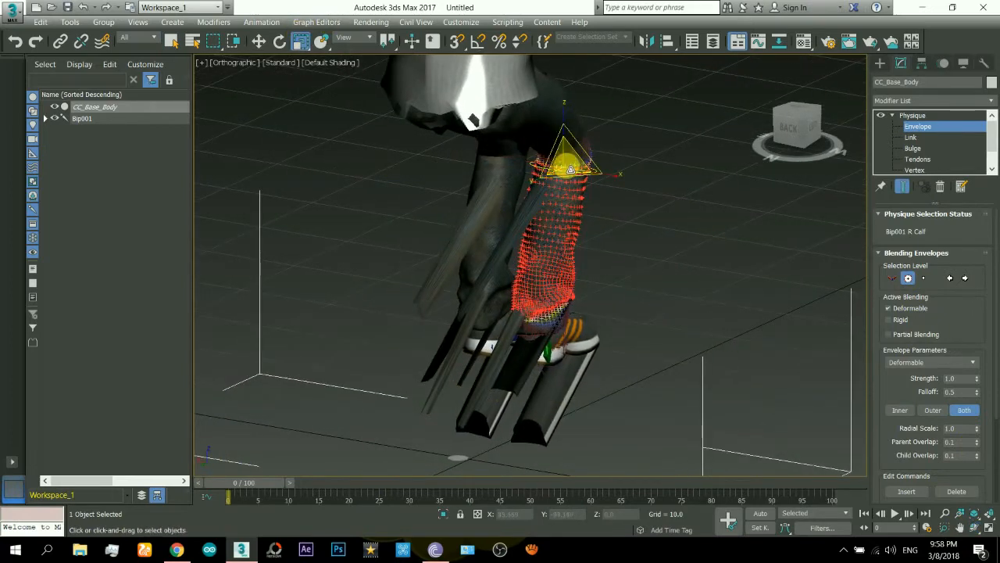
drag(571, 167, 570, 162)
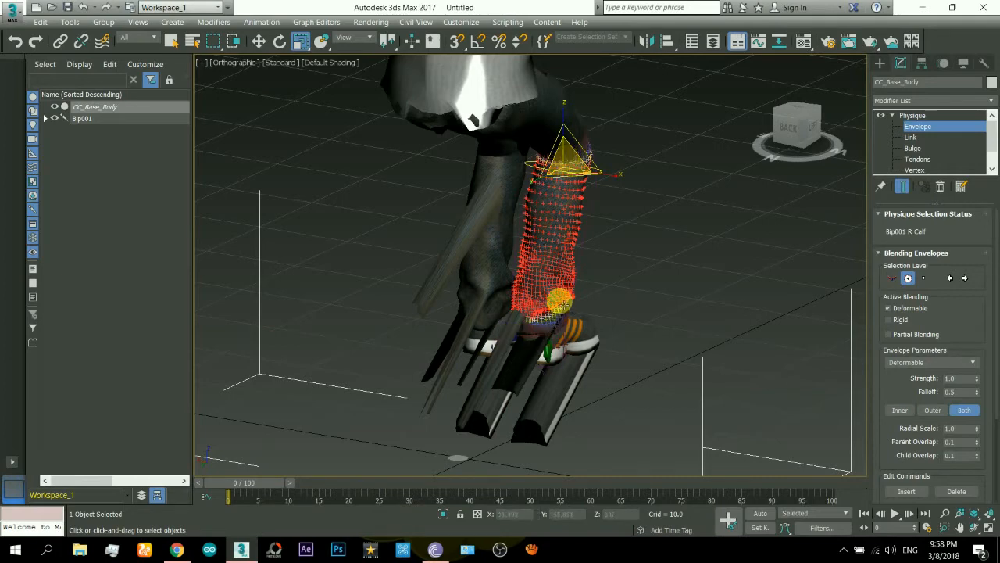
click(562, 304)
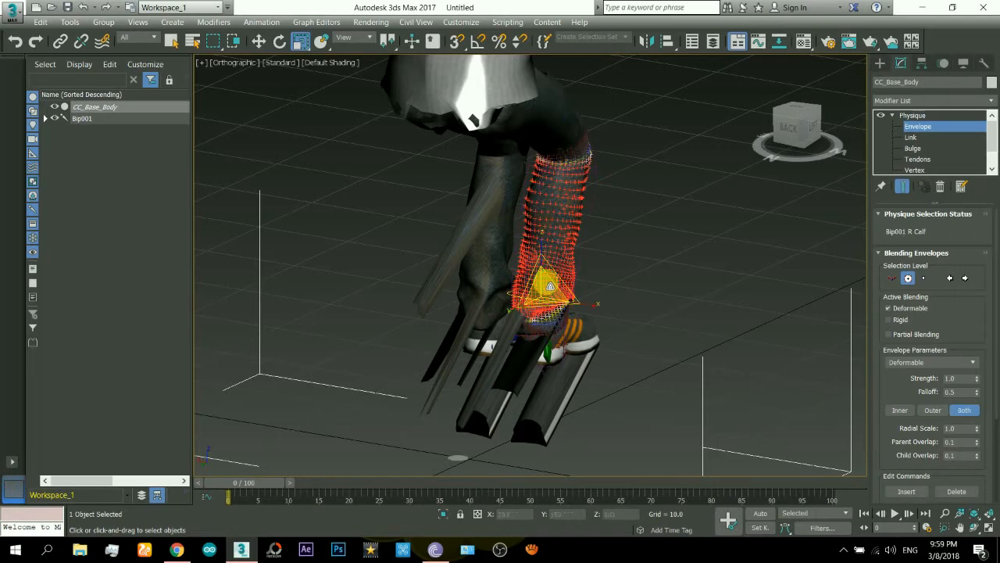
drag(550, 286, 551, 285)
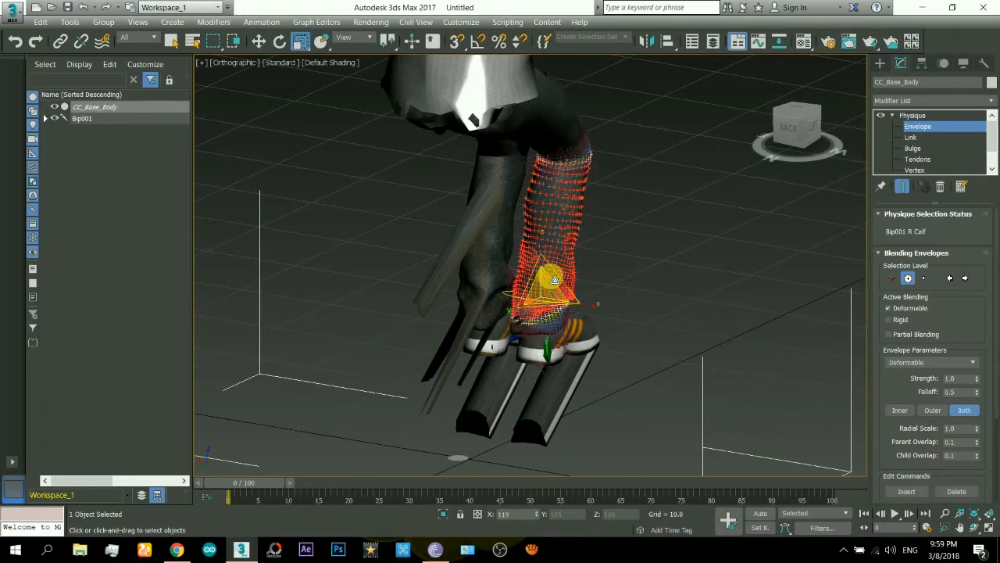
click(556, 308)
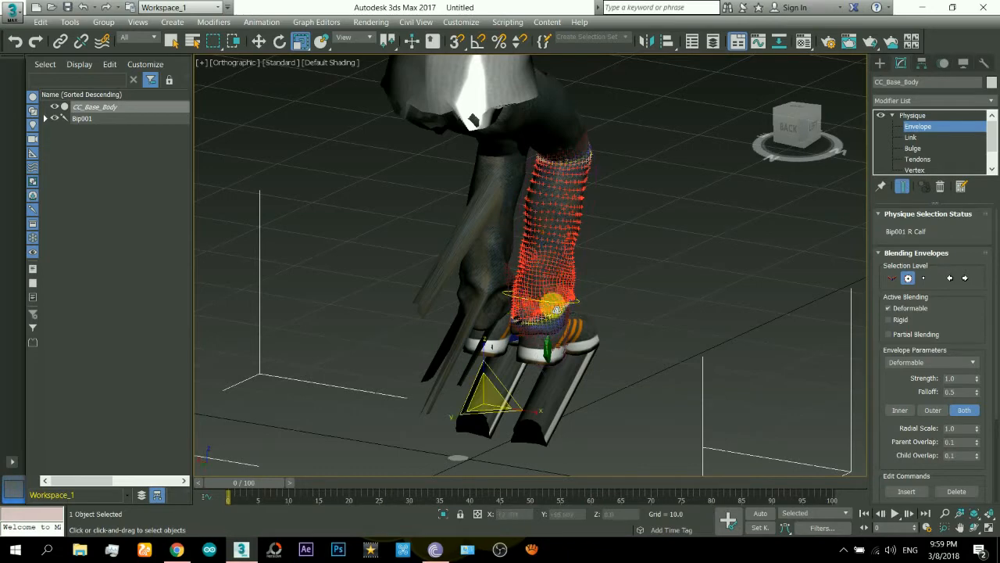
- From behind the legs, scale the right calf envelope's lower cross section to about 85%
click(974, 527)
drag(438, 214, 464, 252)
drag(454, 191, 541, 290)
right_click(541, 291)
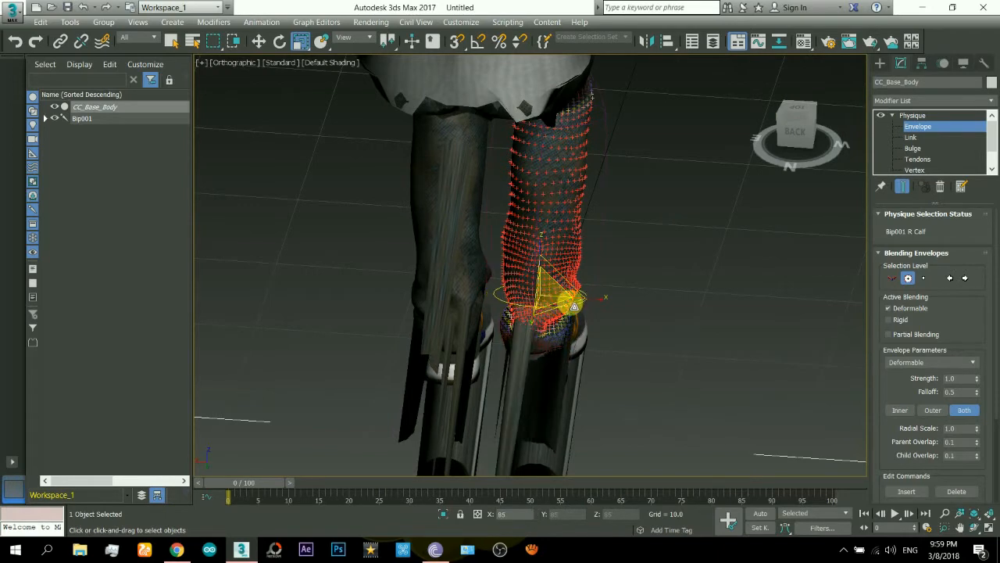
click(586, 297)
middle_drag(587, 296, 593, 244)
scroll(596, 244, down, 1)
scroll(746, 331, up, 1)
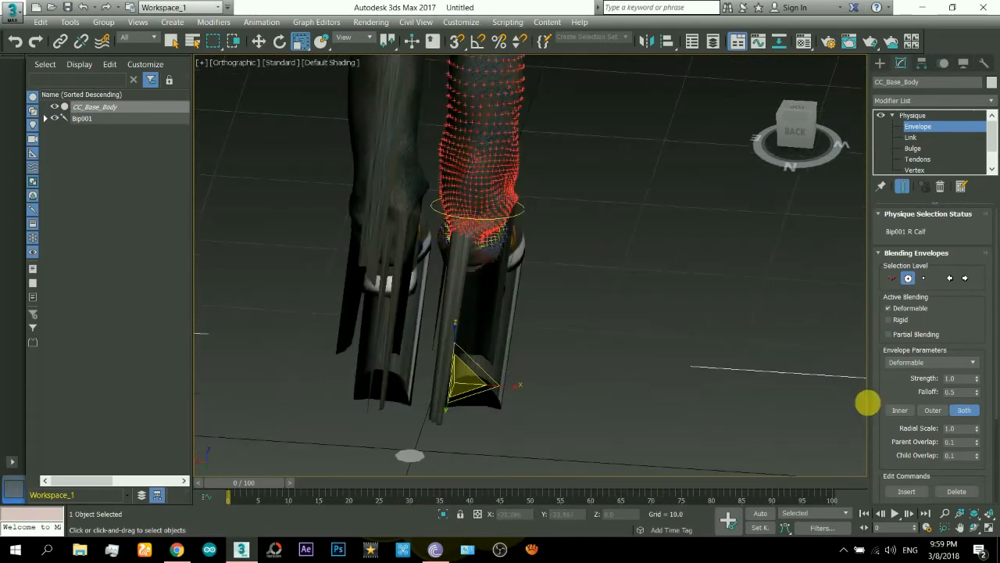
- Enter the Vertex level of the Physique modifier and select the stray vertices trailing behind the right leg
click(977, 528)
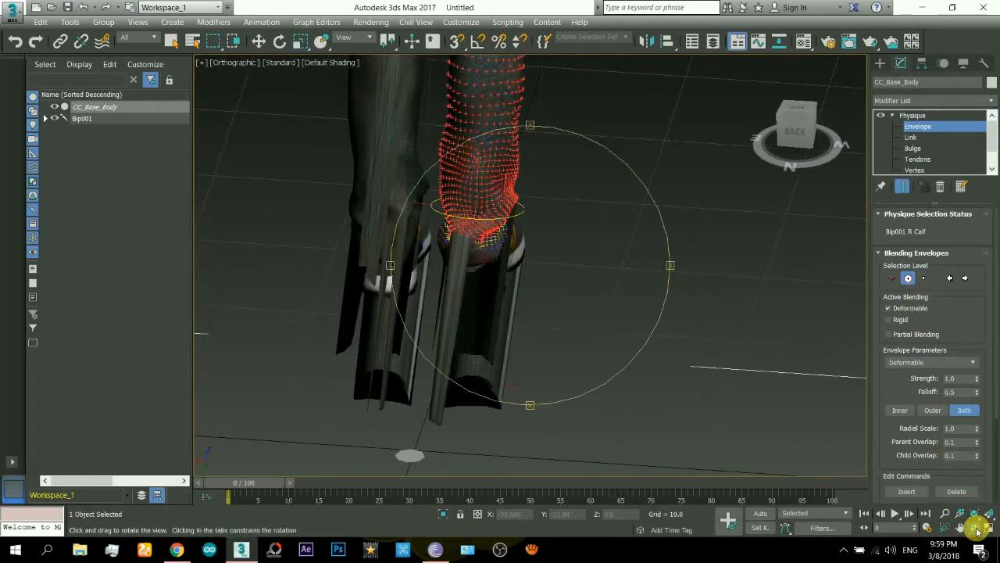
drag(467, 265, 407, 275)
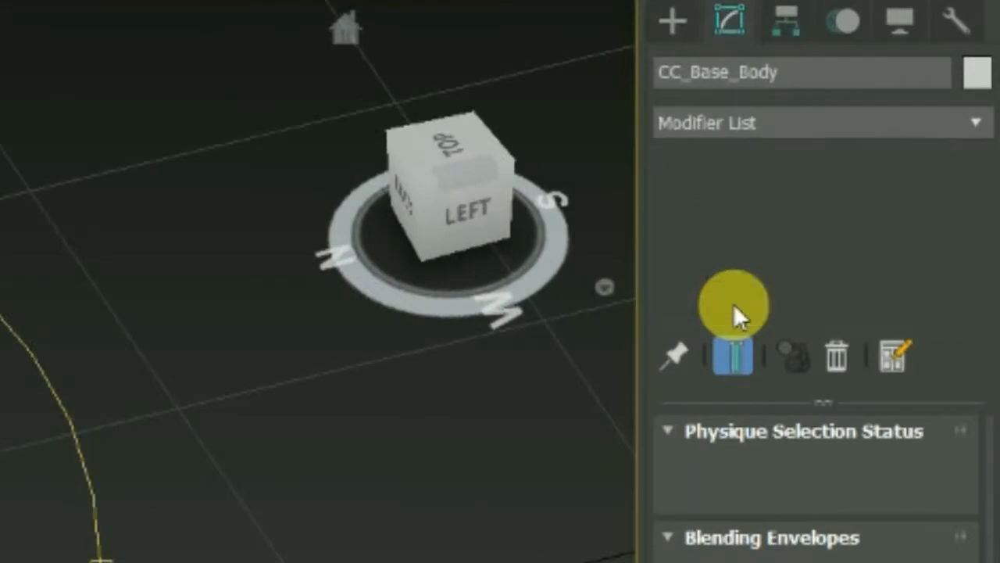
click(734, 305)
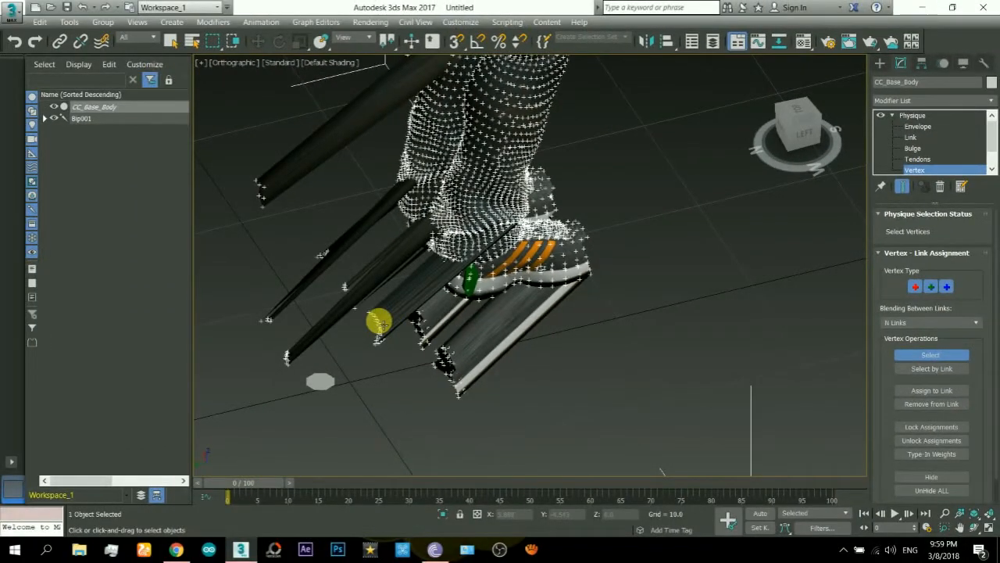
middle_drag(333, 262, 422, 293)
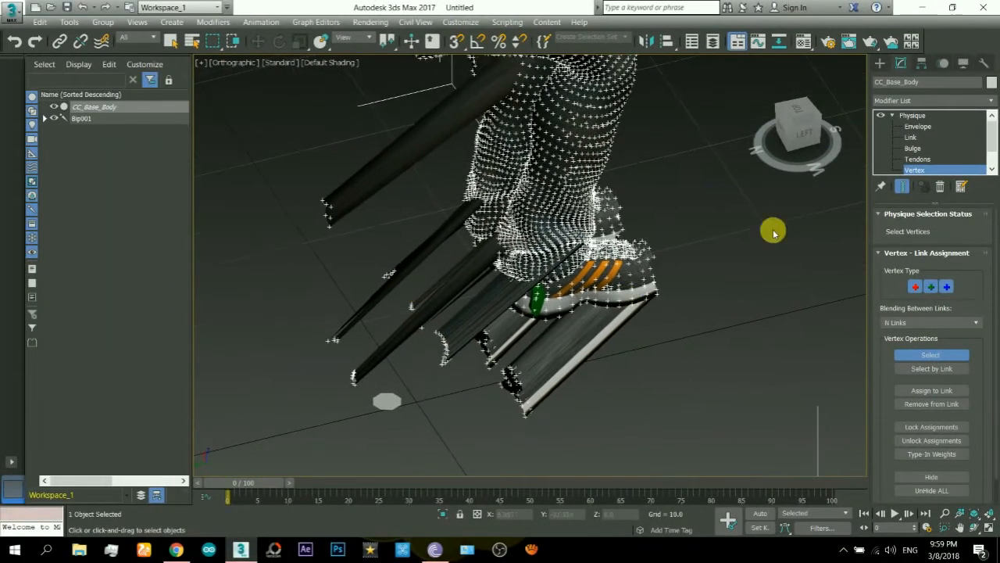
drag(805, 133, 833, 150)
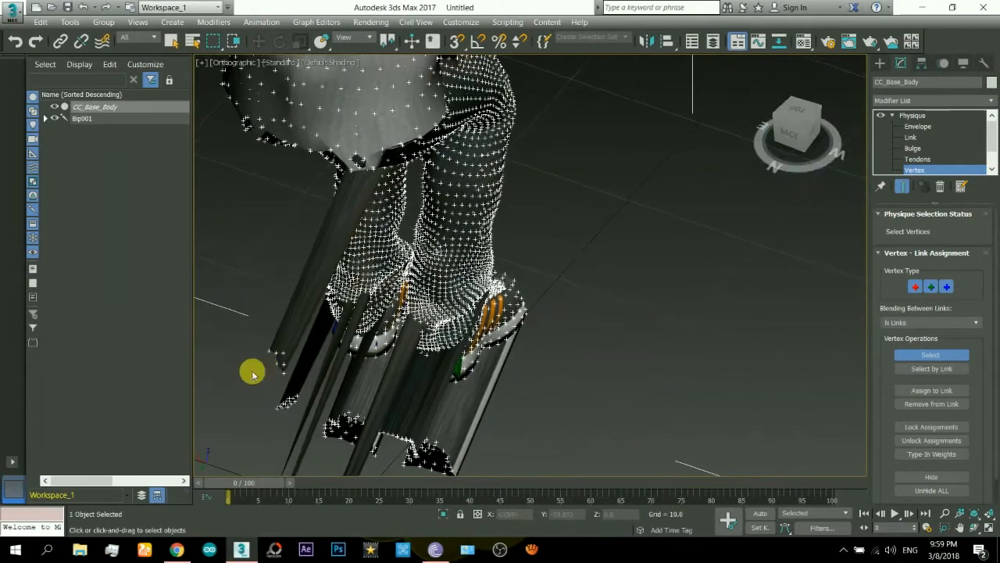
middle_drag(252, 375, 380, 225)
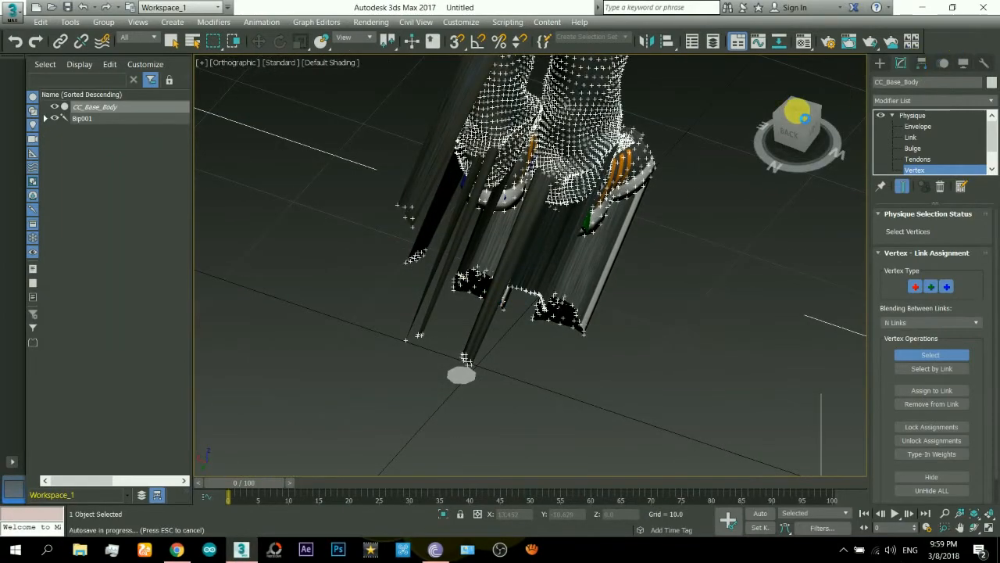
click(975, 528)
drag(539, 328, 561, 303)
right_click(506, 251)
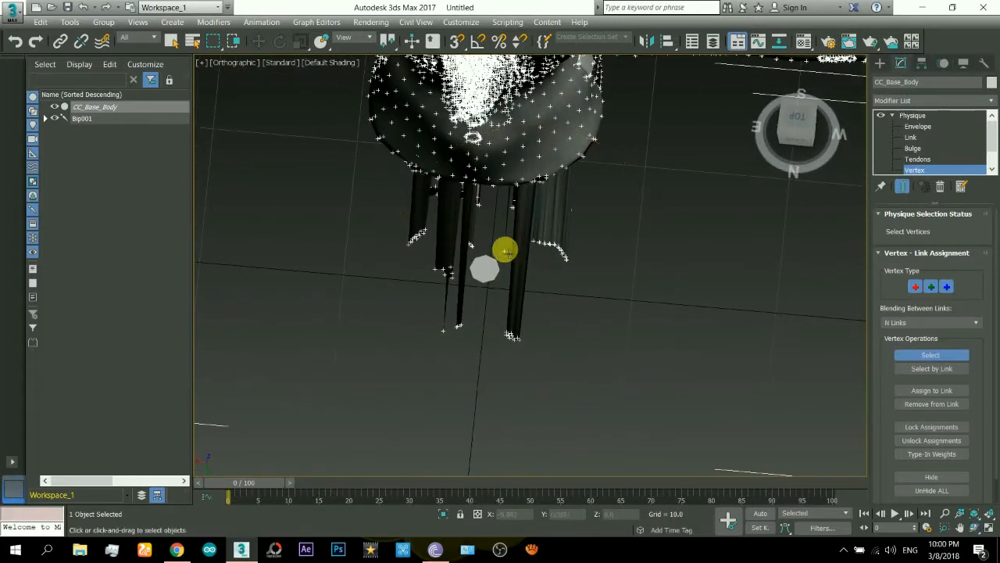
drag(608, 393, 607, 391)
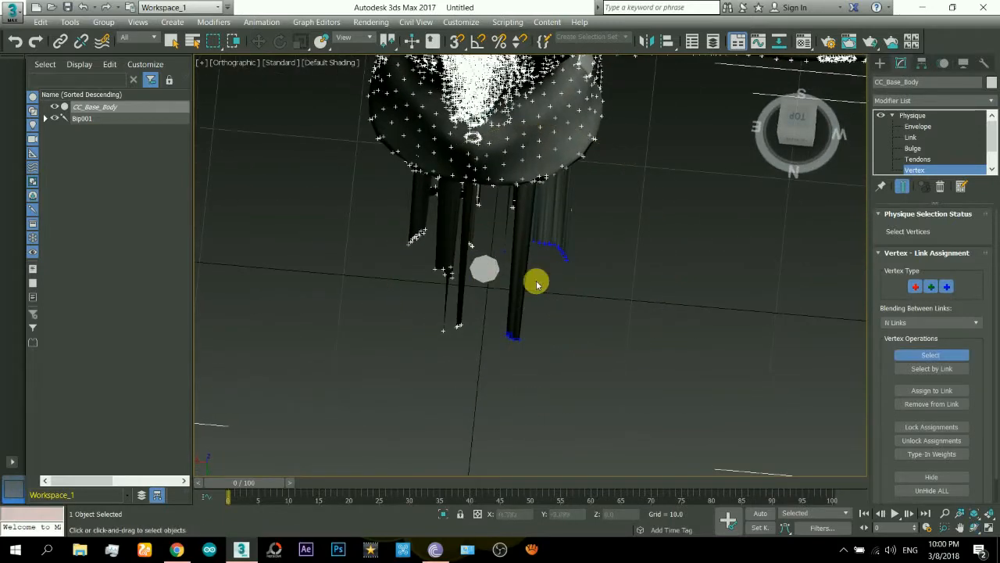
- Assign the selected stray trouser vertices to the Bip001 R Calf link as deformable vertices
click(976, 528)
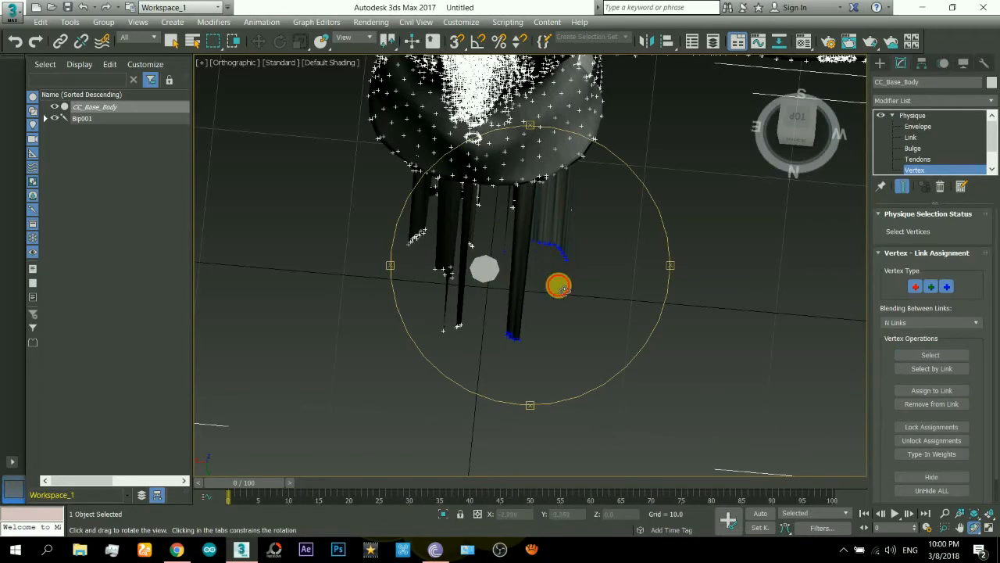
drag(559, 288, 599, 300)
click(932, 390)
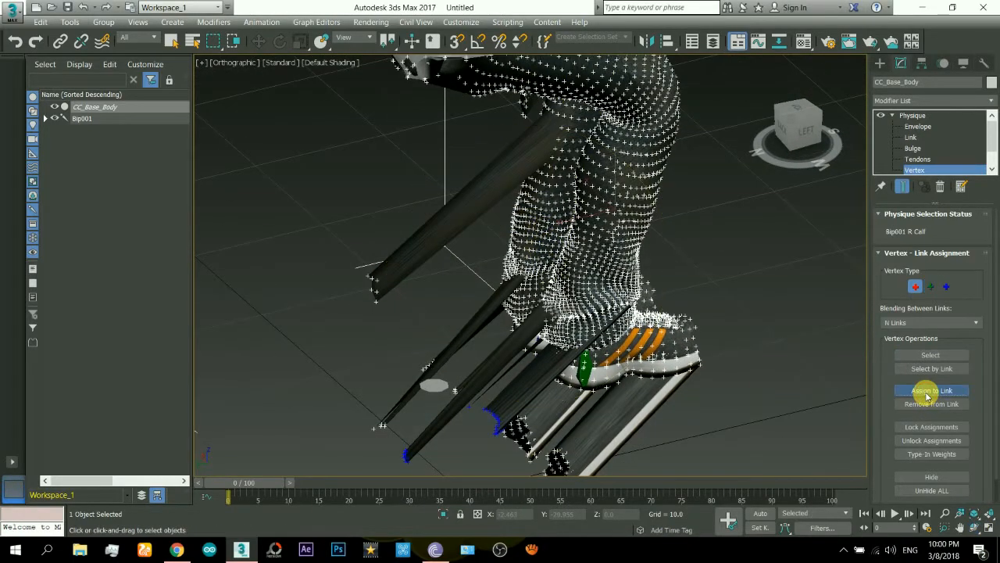
key(F3)
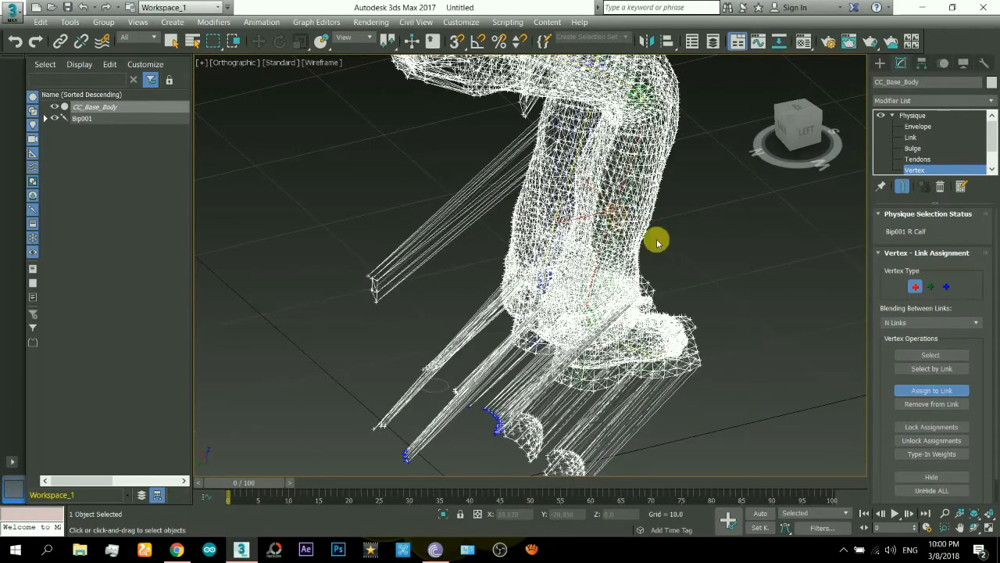
key(F3)
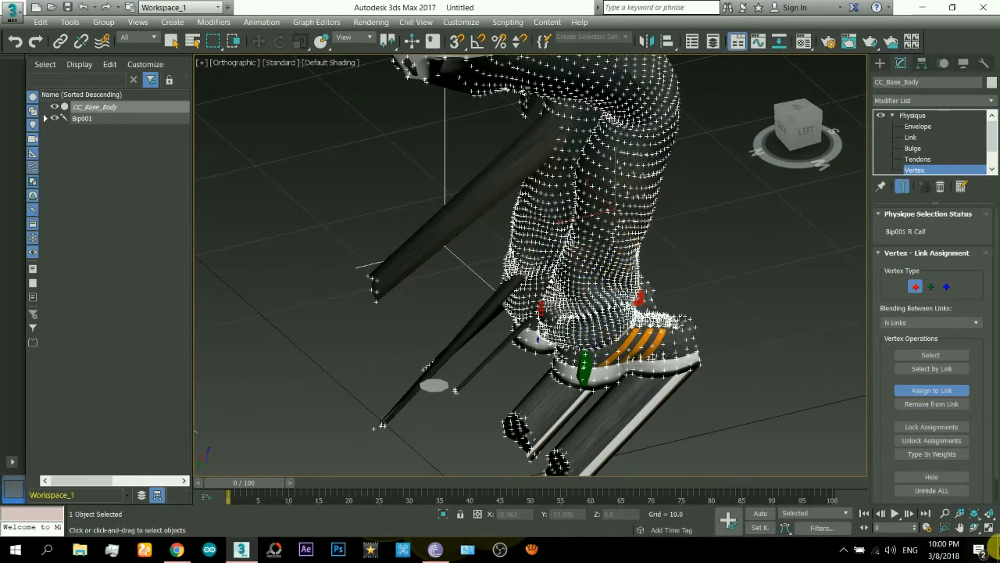
- Select the stray vertices left behind by the right shoe's toe
click(975, 528)
drag(559, 305, 602, 314)
click(952, 357)
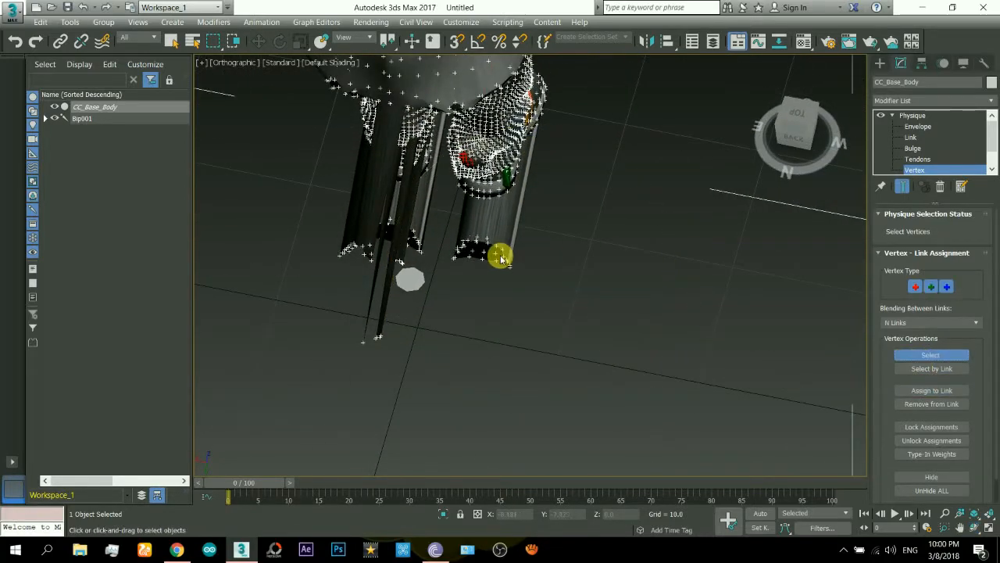
drag(444, 234, 596, 329)
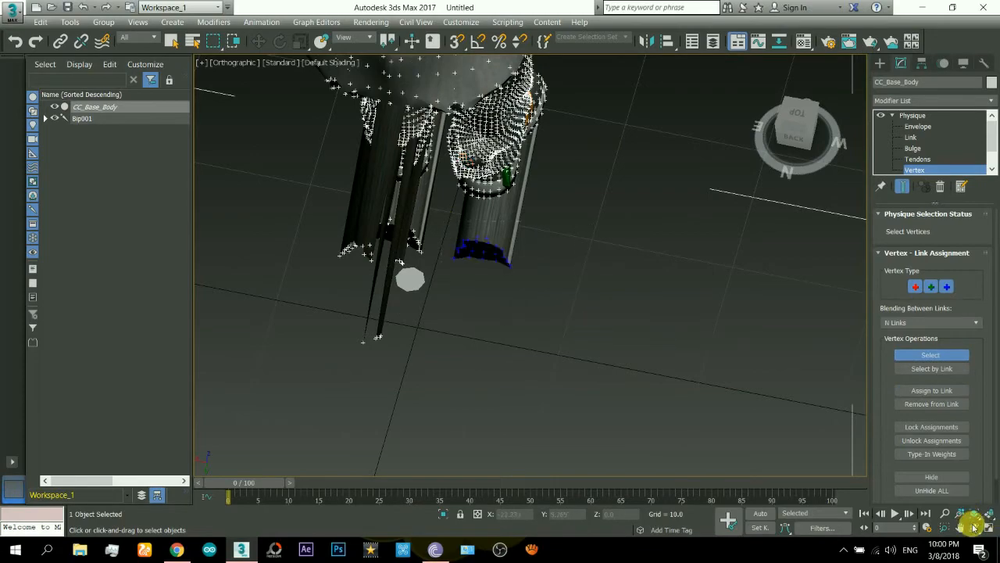
- Assign the right shoe's selected stray vertices to the Bip001 R Toe0 link
click(973, 527)
drag(513, 232, 453, 234)
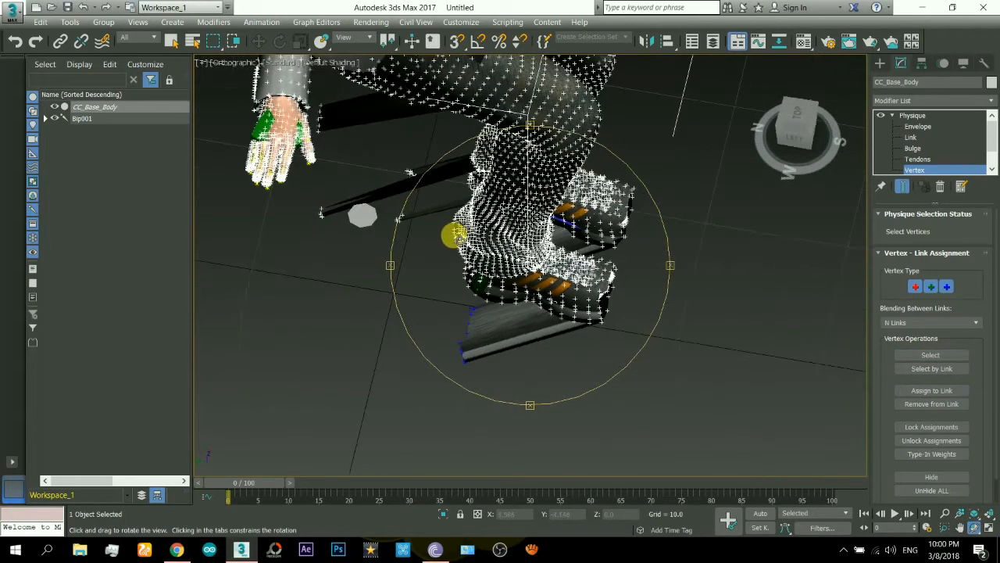
key(F3)
scroll(626, 303, up, 2)
click(941, 392)
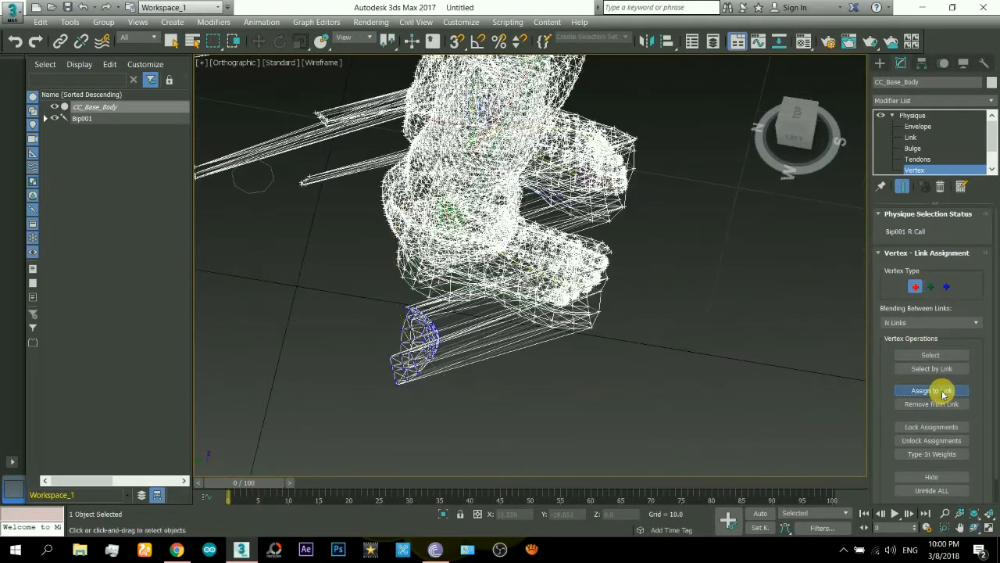
scroll(622, 296, up, 2)
scroll(576, 299, up, 3)
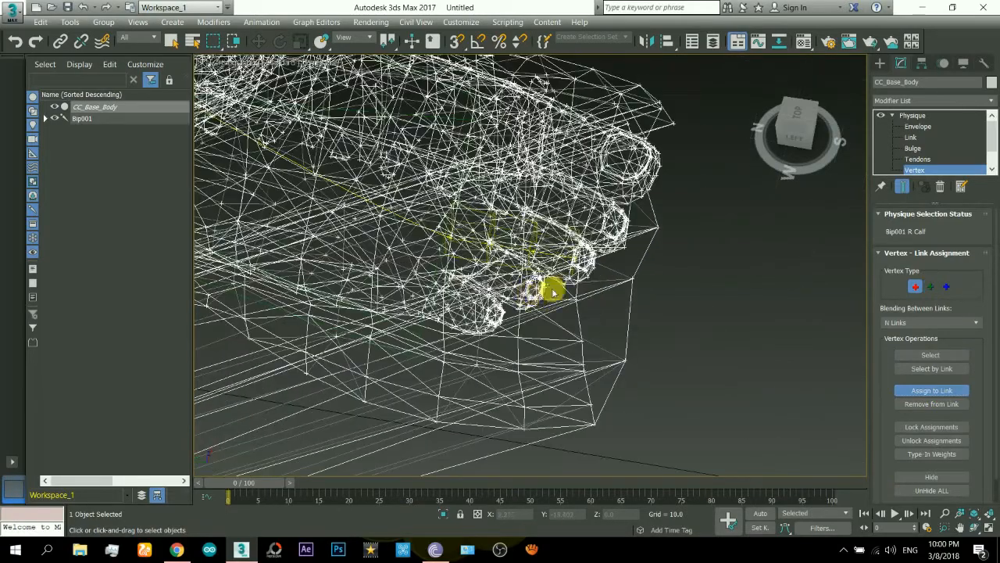
click(477, 245)
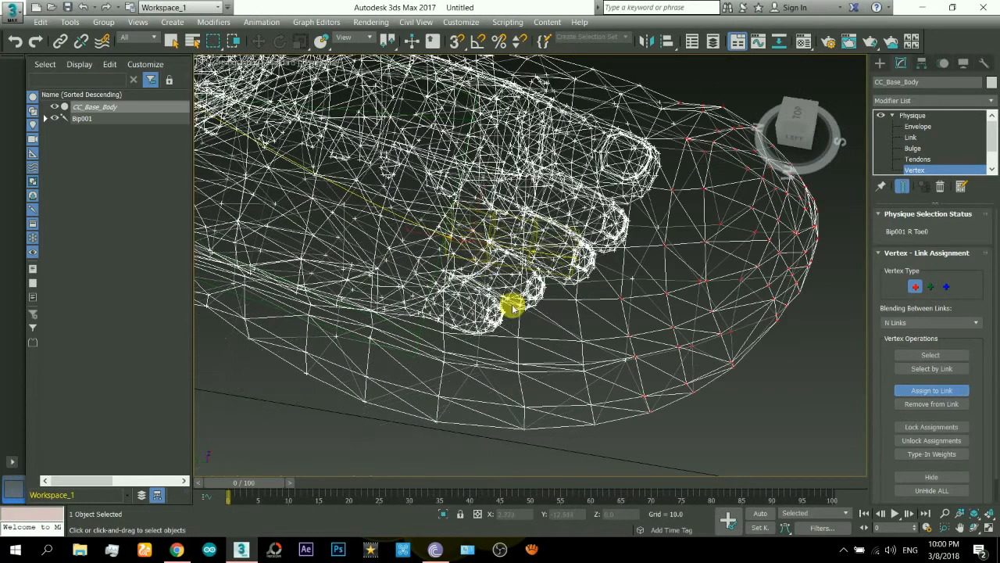
scroll(514, 306, down, 5)
key(F3)
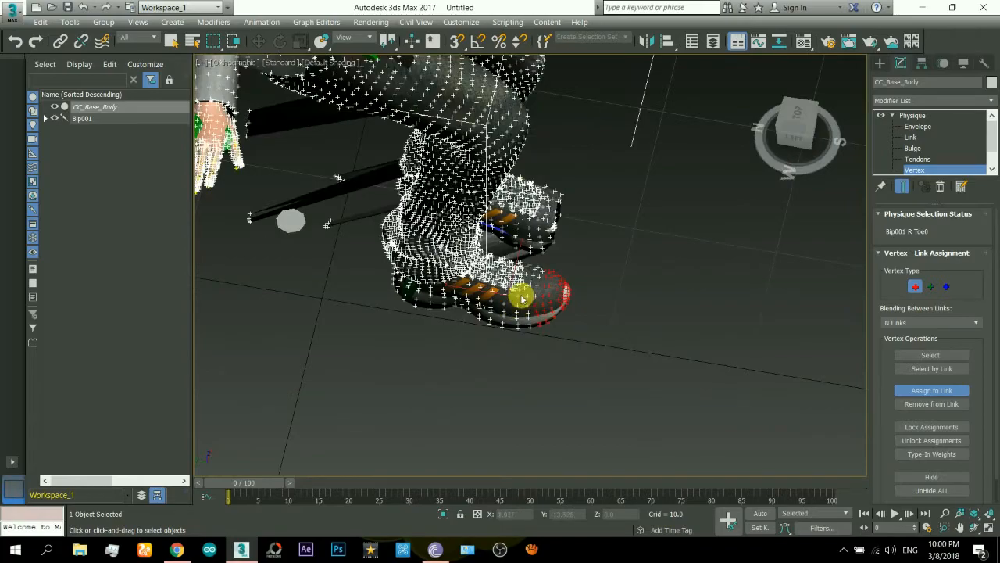
- Select the remaining stray leg and shoe vertices and assign them to their links, including Bip001 L Calf
scroll(522, 298, down, 2)
middle_drag(503, 262, 558, 335)
click(974, 527)
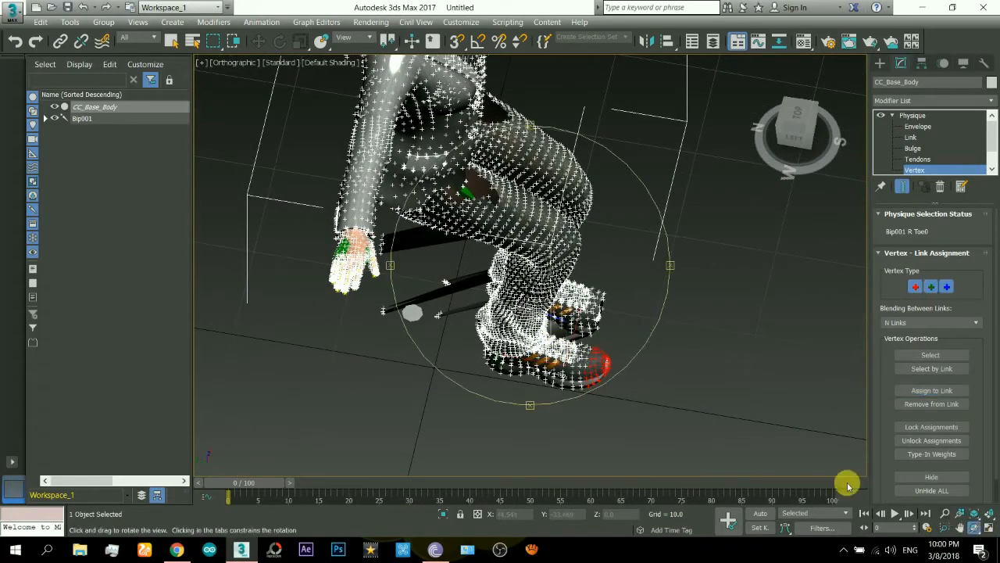
drag(529, 310, 562, 313)
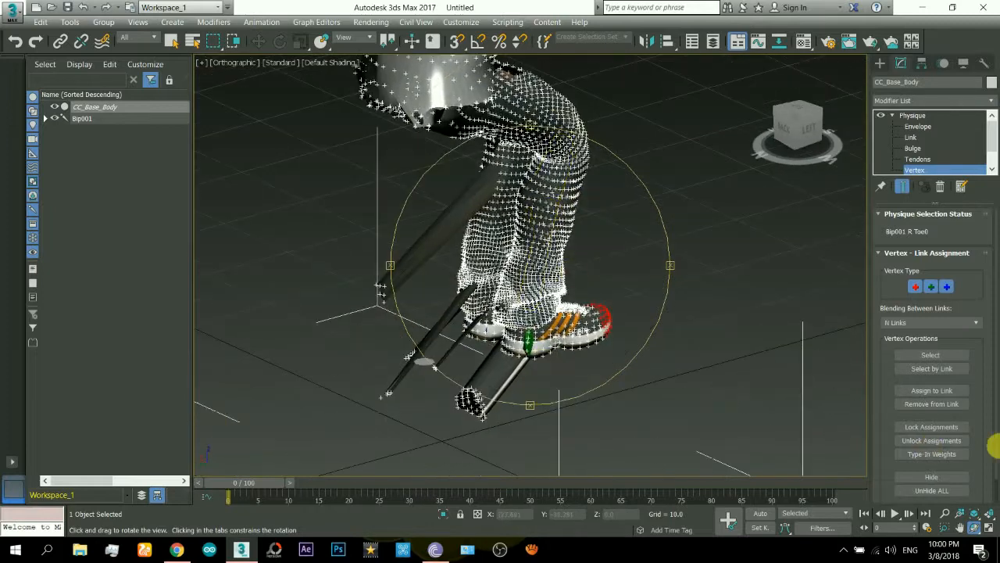
click(944, 355)
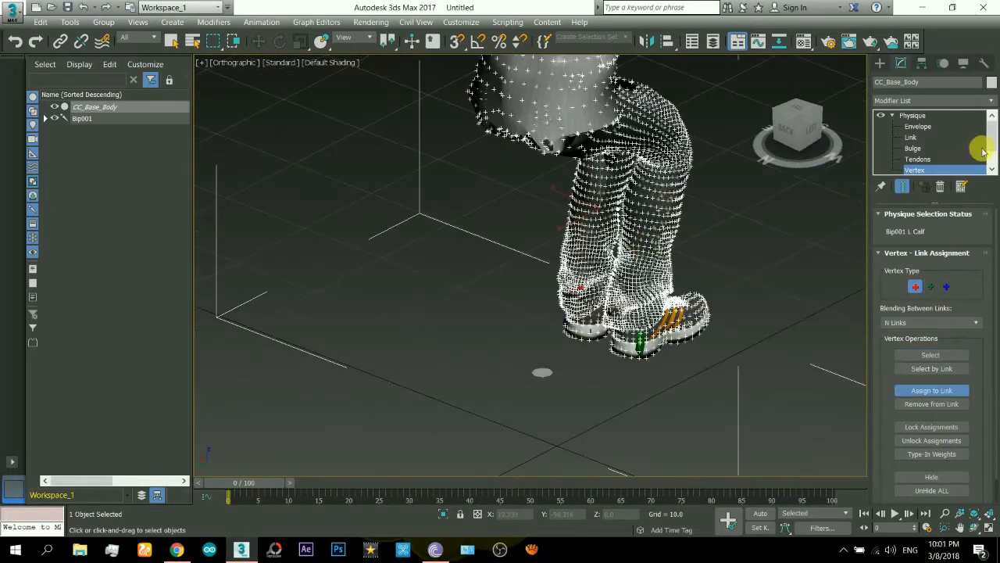
- Leave the Vertex level of the Physique modifier and show the corrected legs in the Left view
click(927, 117)
middle_drag(675, 217, 646, 241)
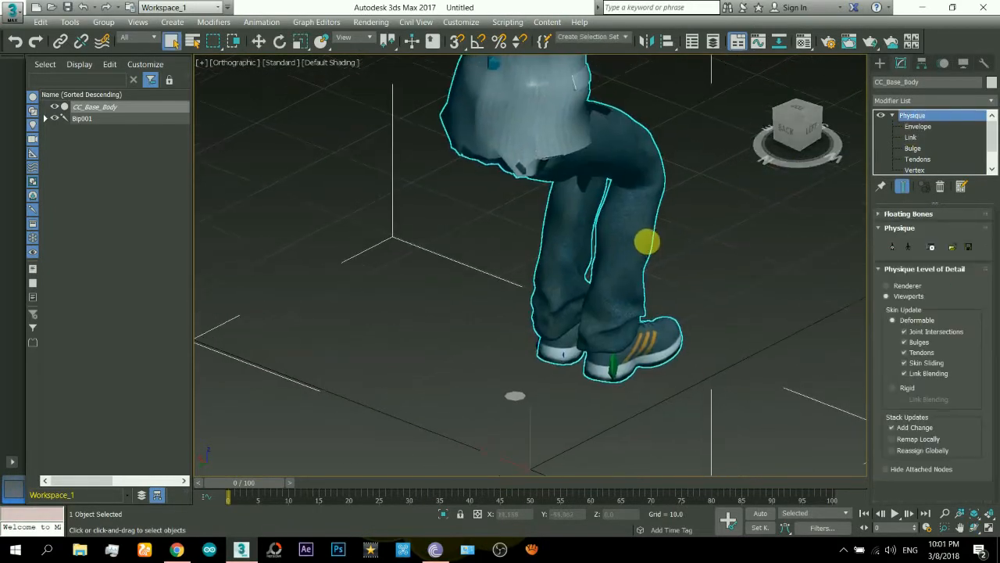
click(813, 129)
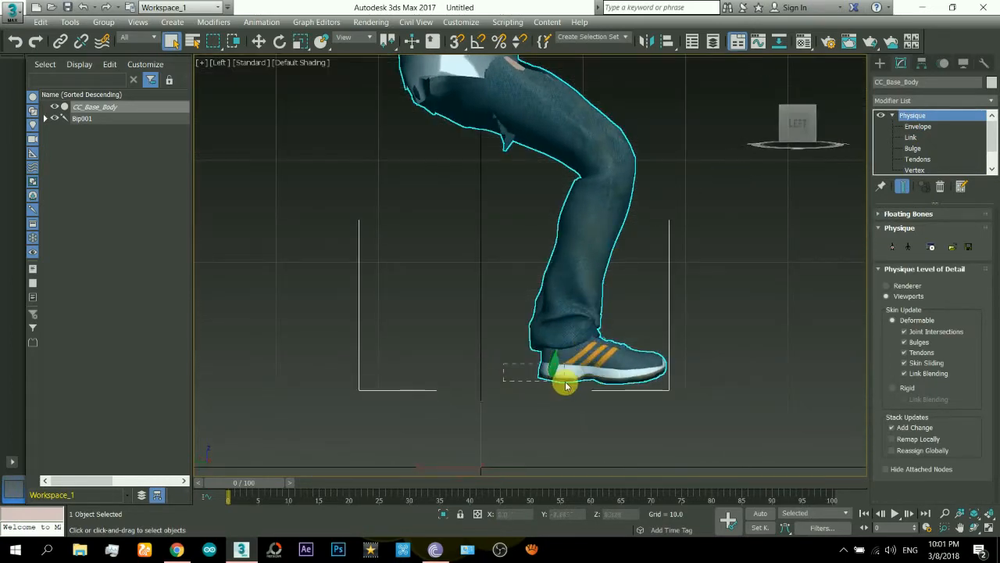
- Select both biped feet and swing them down and back behind the body to test the leg deformation
drag(566, 384, 576, 386)
right_click(587, 358)
click(607, 376)
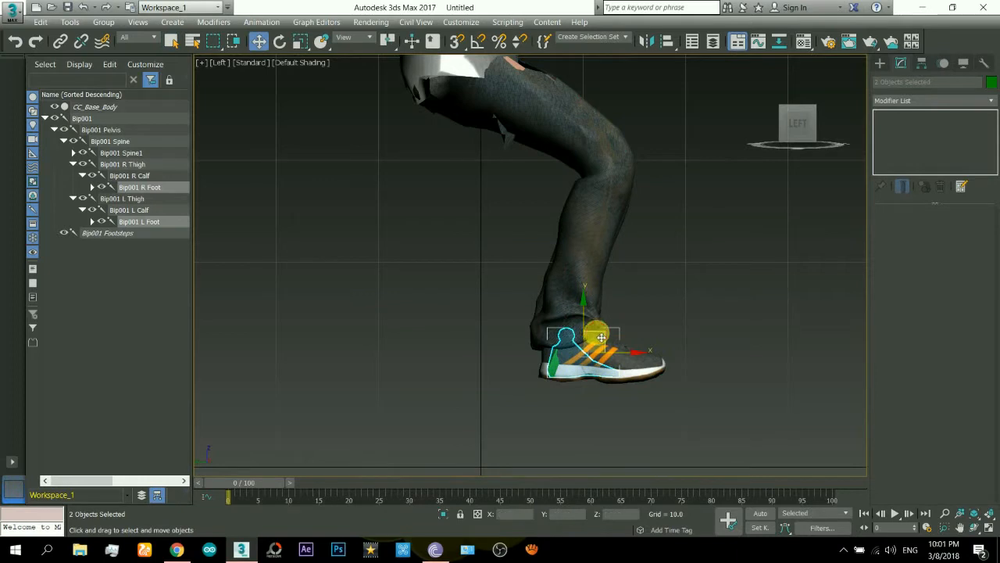
drag(601, 337, 491, 429)
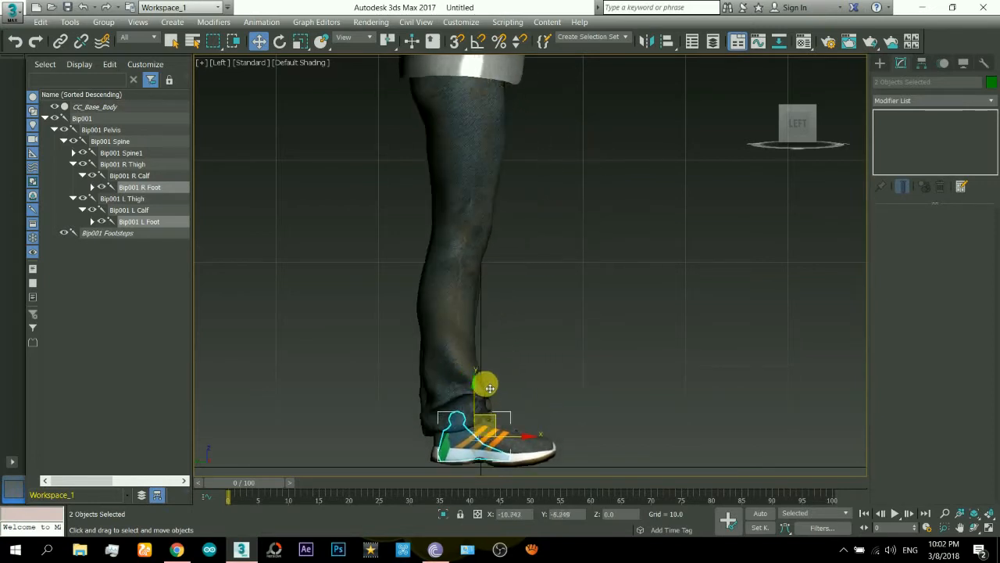
drag(489, 389, 304, 338)
scroll(519, 258, up, 6)
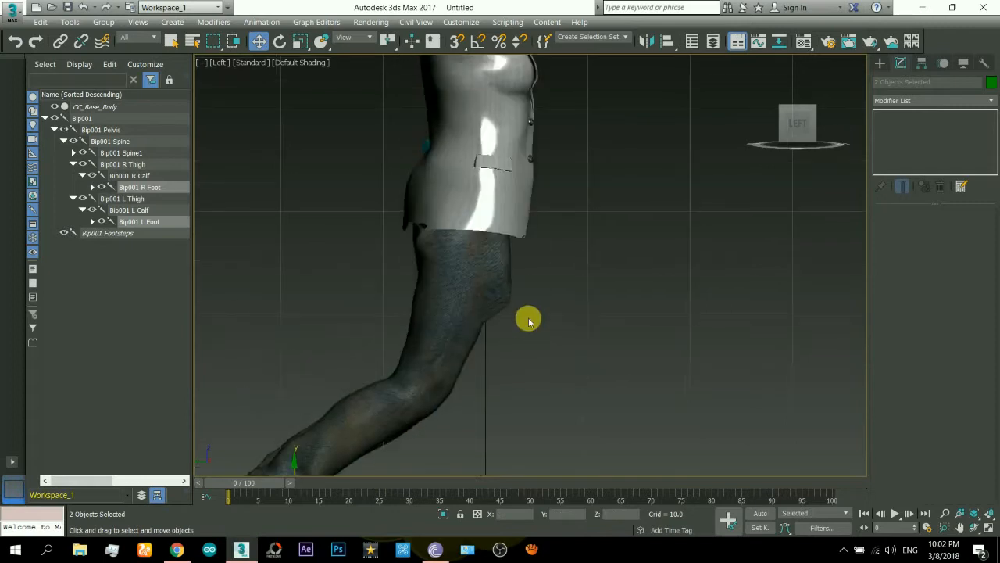
scroll(482, 289, down, 5)
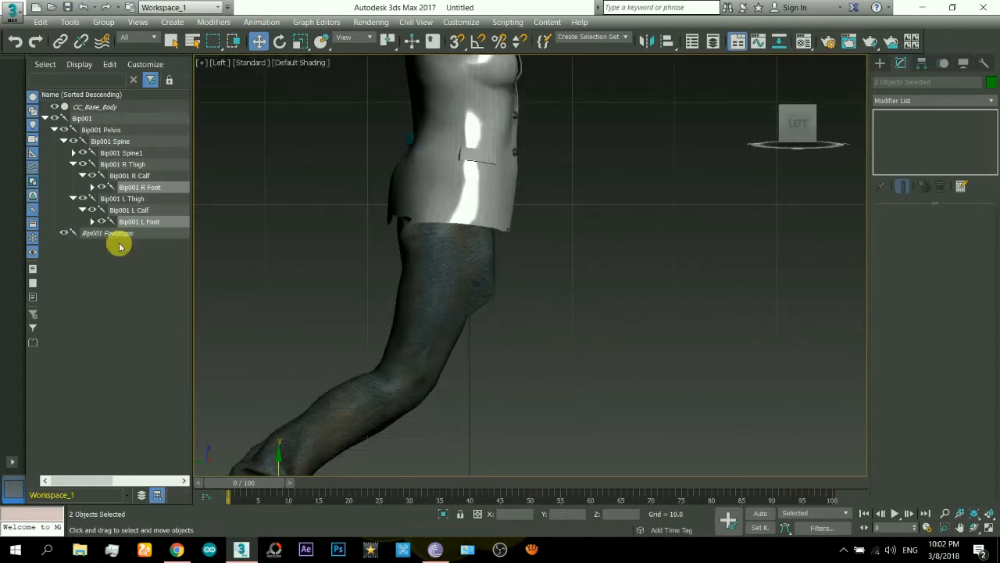
- Select the Bip001 L Thigh link at the Envelope level of CC_Base_Body's Physique modifier and inspect its vertices from the front
click(93, 107)
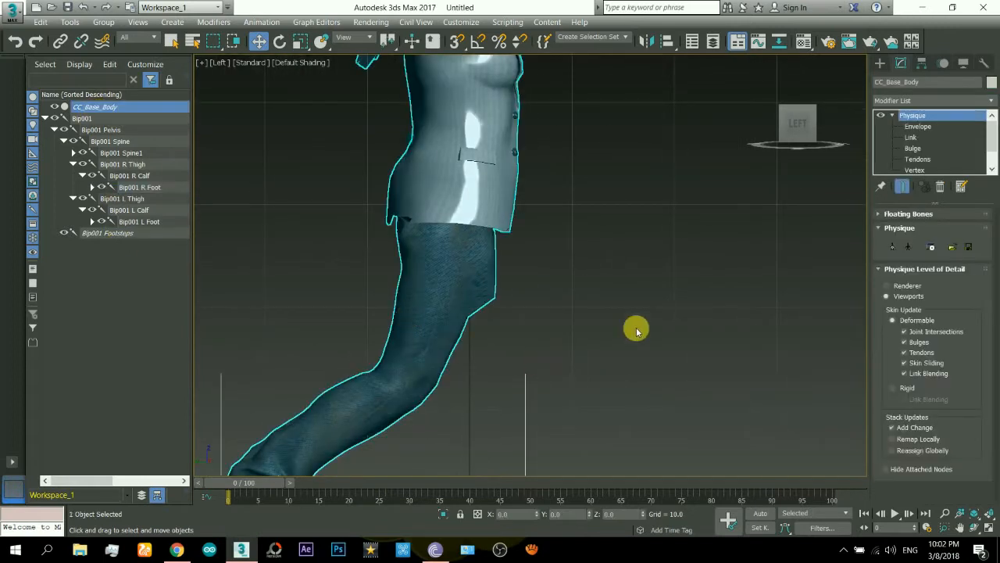
click(926, 125)
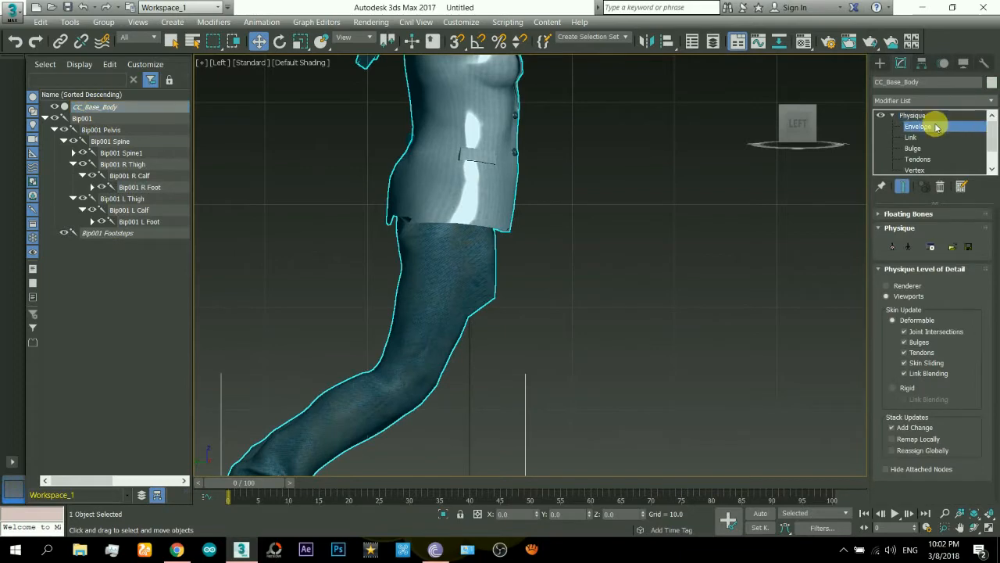
click(432, 327)
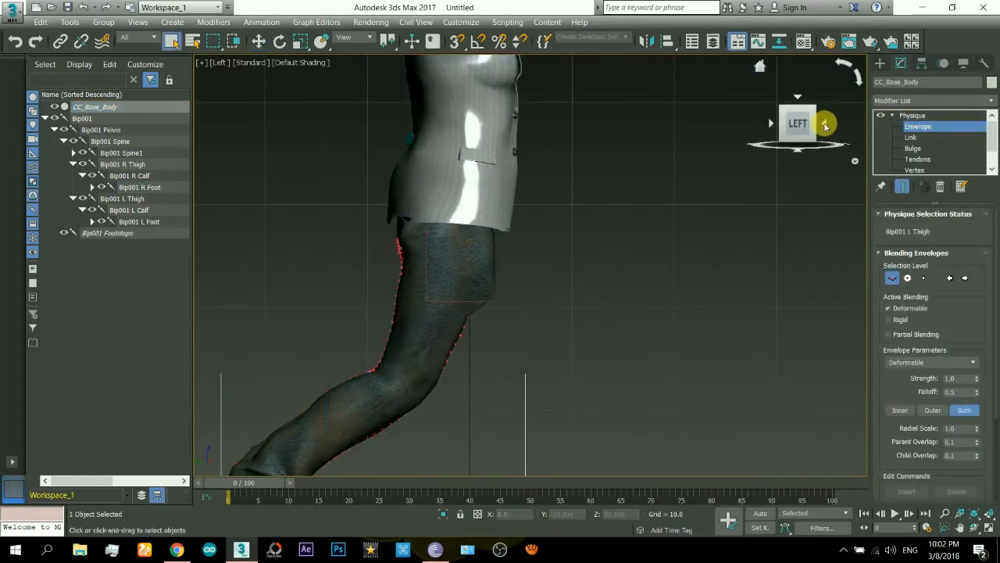
click(827, 125)
scroll(419, 281, up, 6)
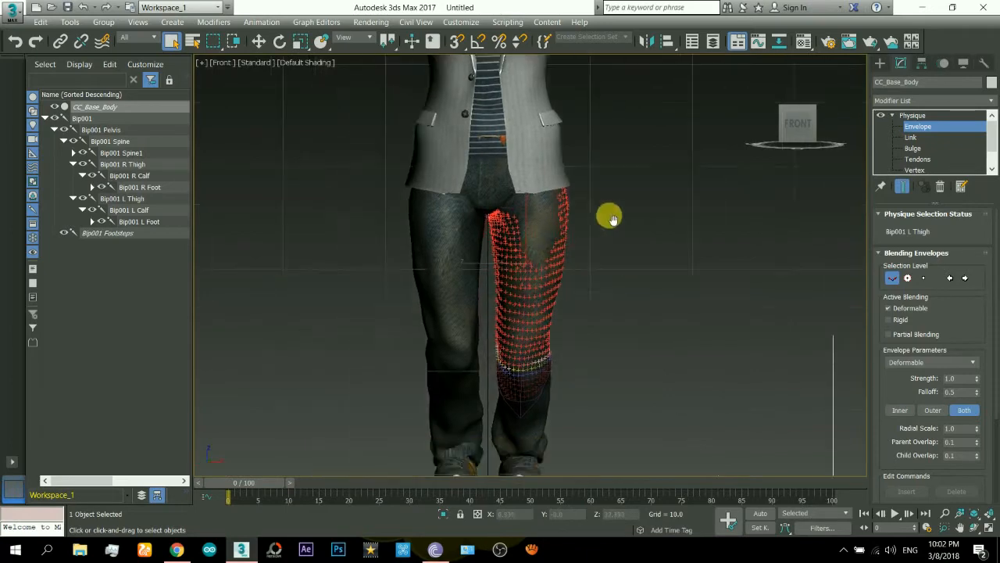
scroll(564, 240, down, 2)
scroll(571, 250, down, 2)
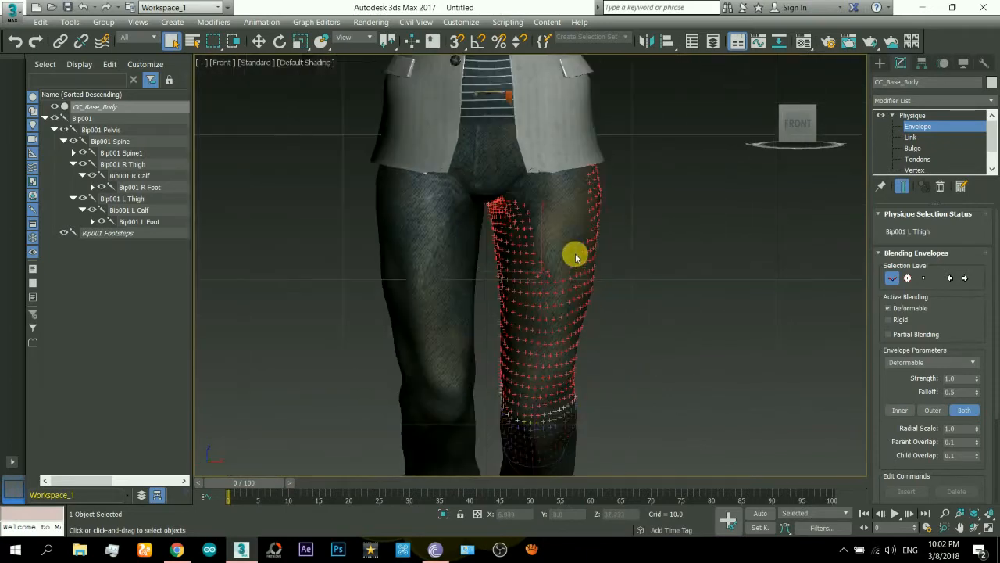
scroll(489, 217, up, 8)
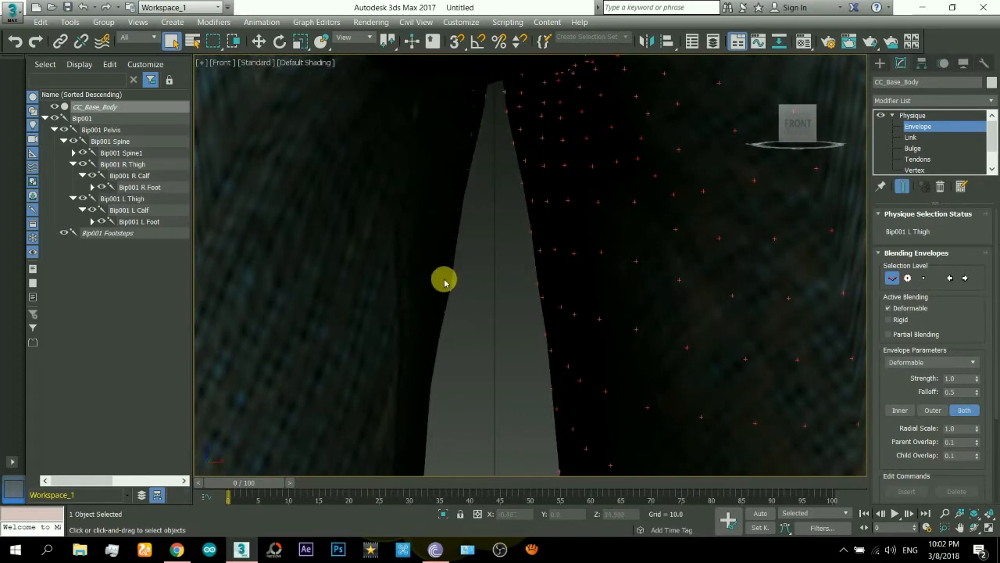
scroll(487, 237, down, 8)
- Switch the left thigh envelope to cross-section editing with the Scale tool and orbit to a slightly raised front view
click(908, 278)
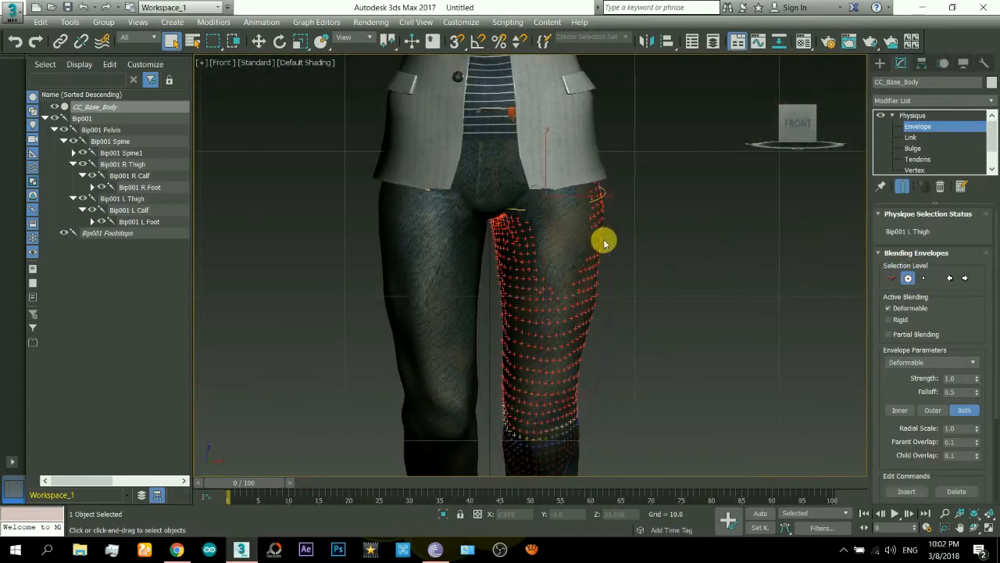
scroll(603, 204, up, 3)
scroll(547, 211, down, 2)
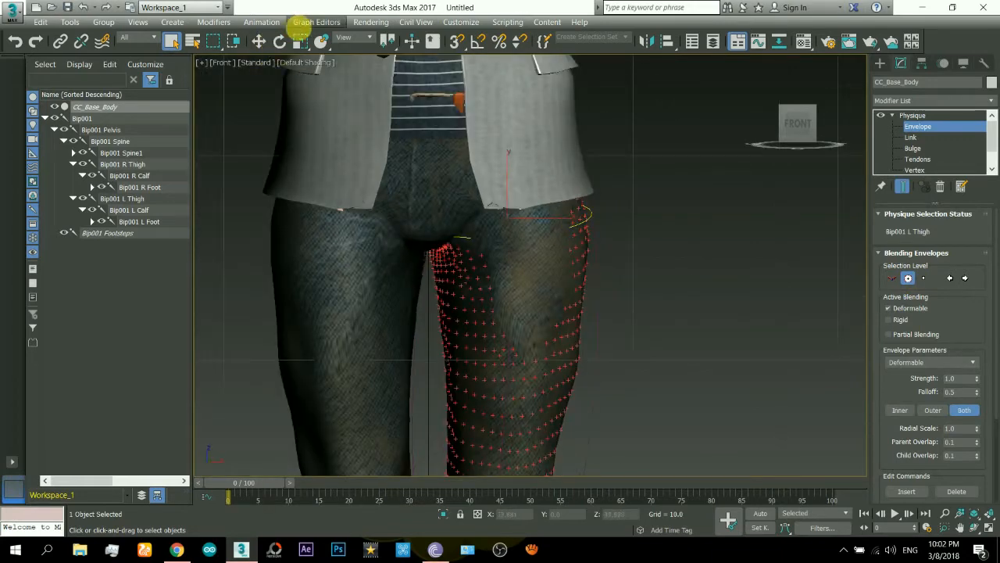
click(301, 40)
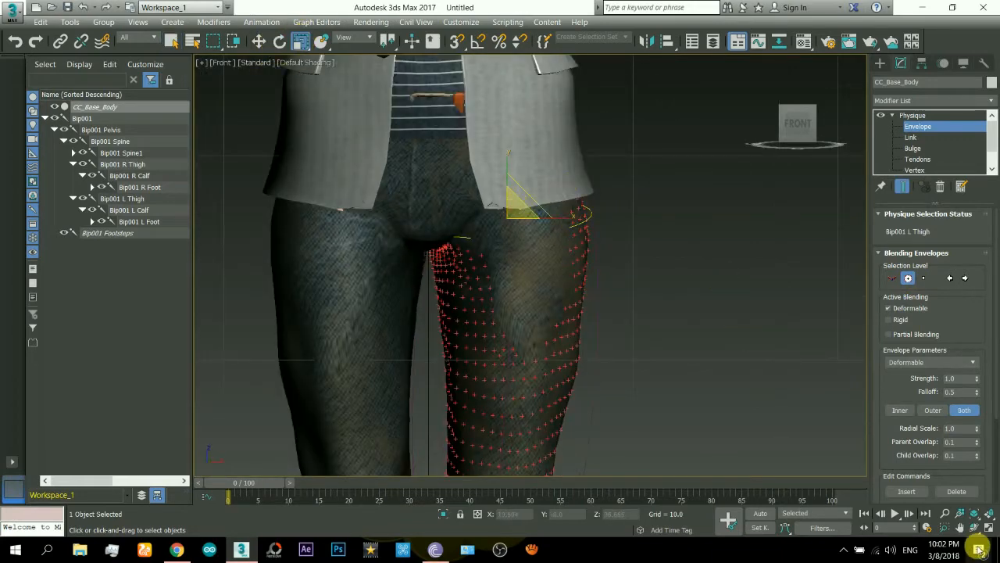
click(975, 530)
drag(469, 245, 472, 267)
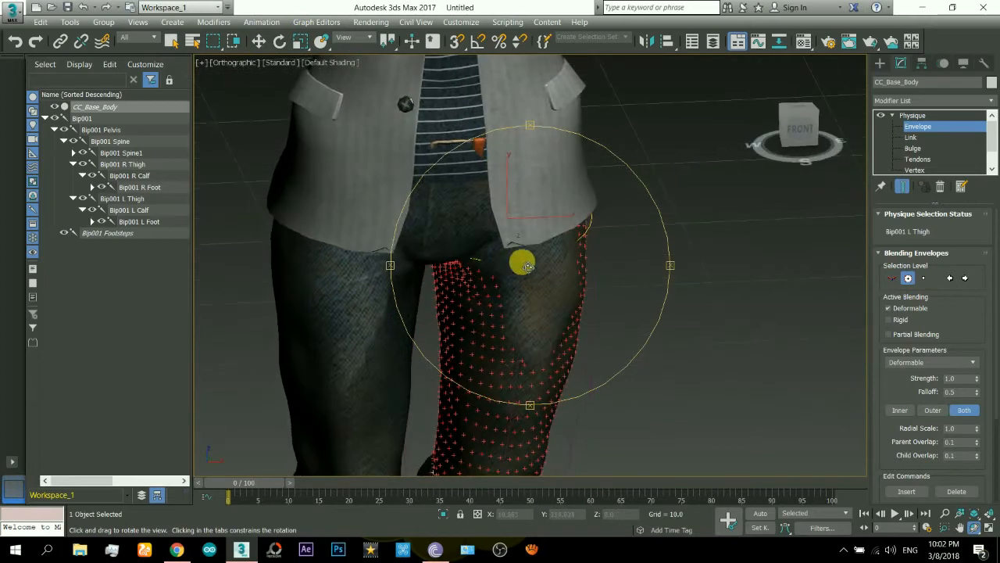
right_click(525, 261)
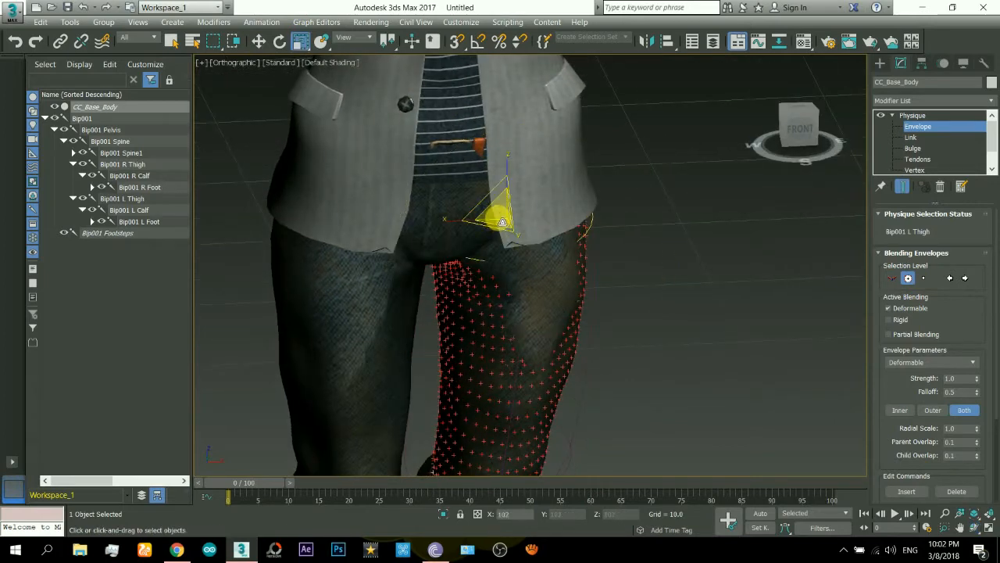
- Try to scale the left thigh envelope's upper cross section uniformly to about 133%
drag(522, 295, 518, 255)
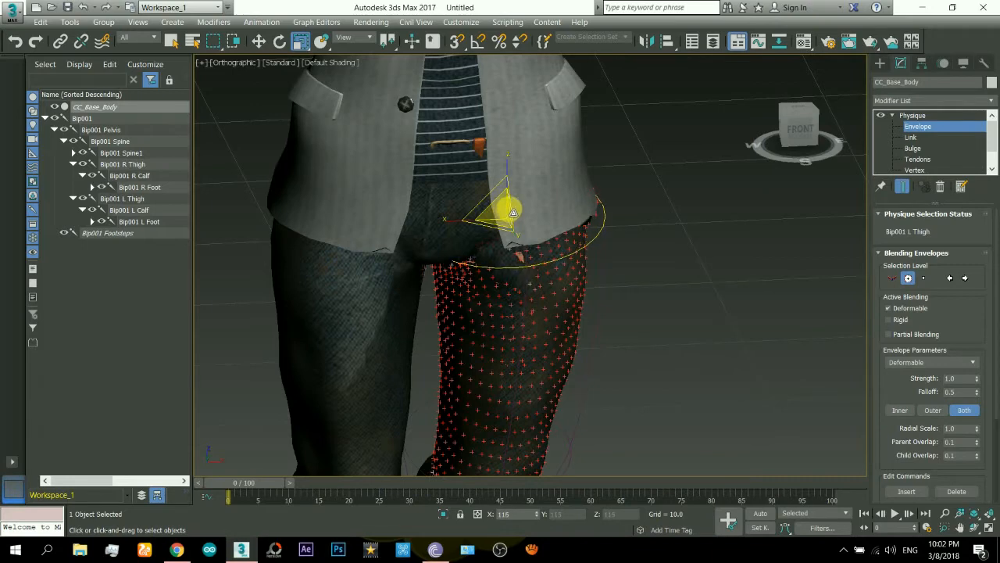
mouse_move(515, 208)
mouse_down()
mouse_move(513, 199)
mouse_move(527, 208)
mouse_up()
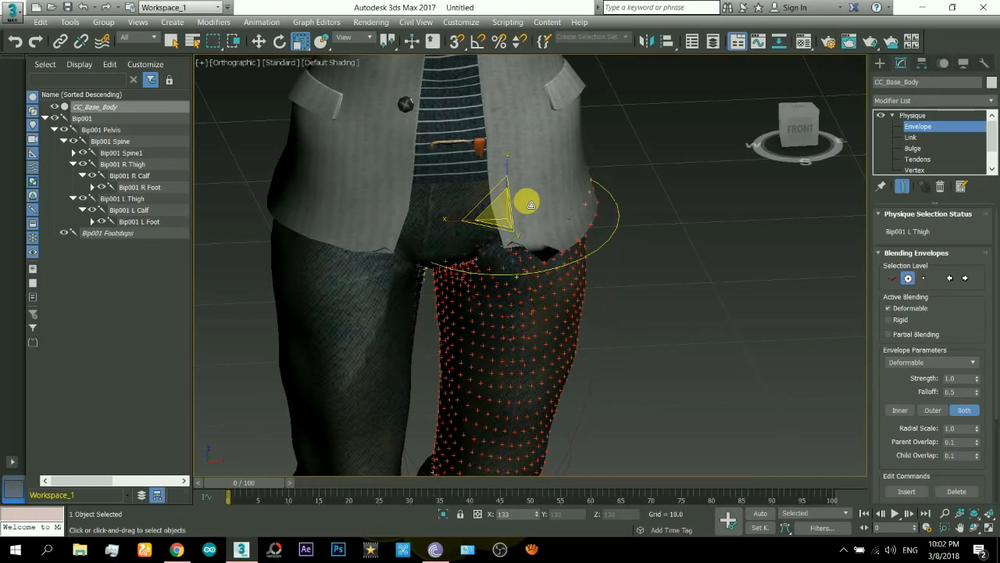
drag(527, 205, 555, 260)
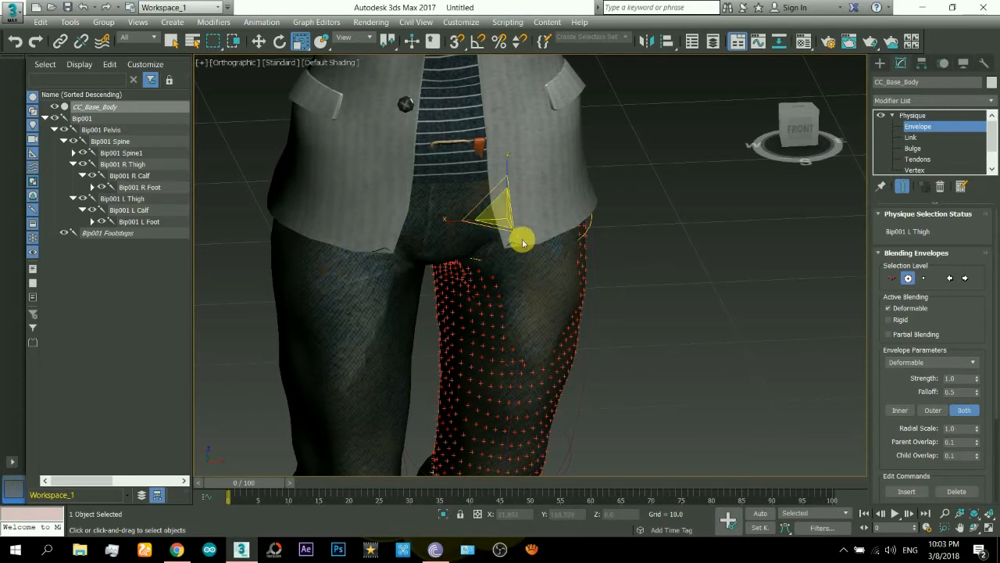
- Scale the left thigh envelope's upper cross section to about 180% along the Y axis only
drag(521, 245, 522, 247)
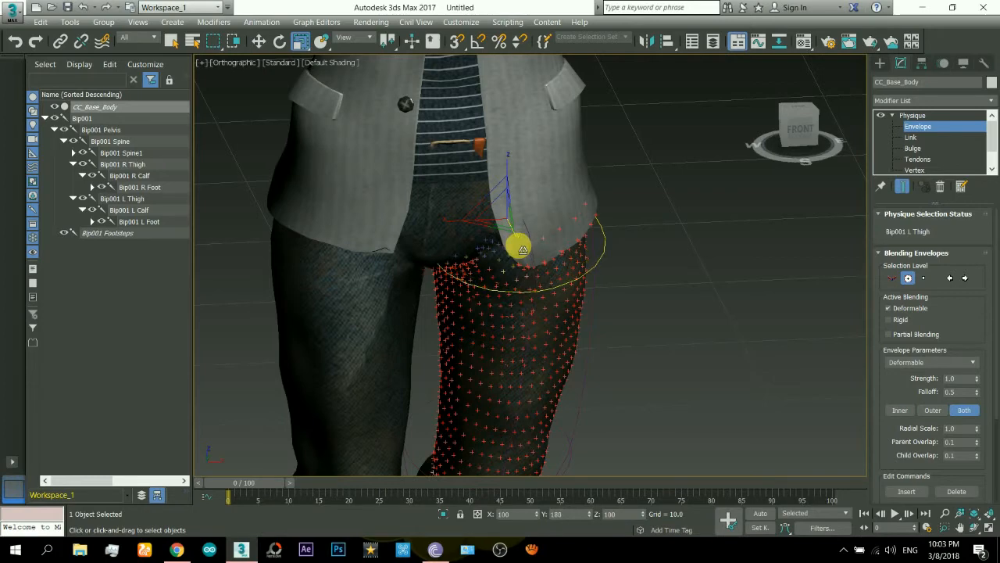
drag(518, 246, 518, 245)
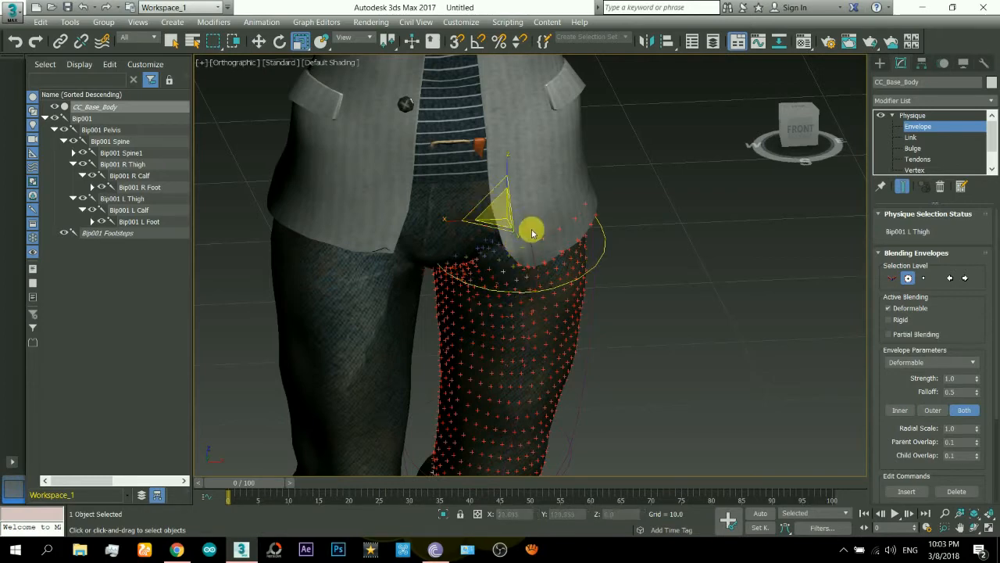
middle_drag(410, 268, 482, 206)
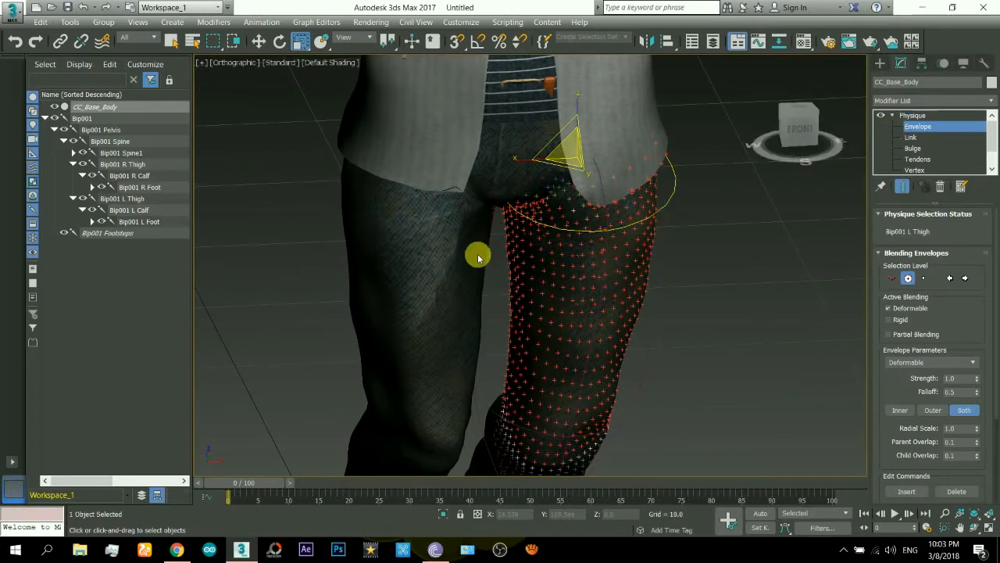
- Select the Bip001 R Thigh link and scale its envelope's upper cross section to about 163% along the Y axis
click(890, 278)
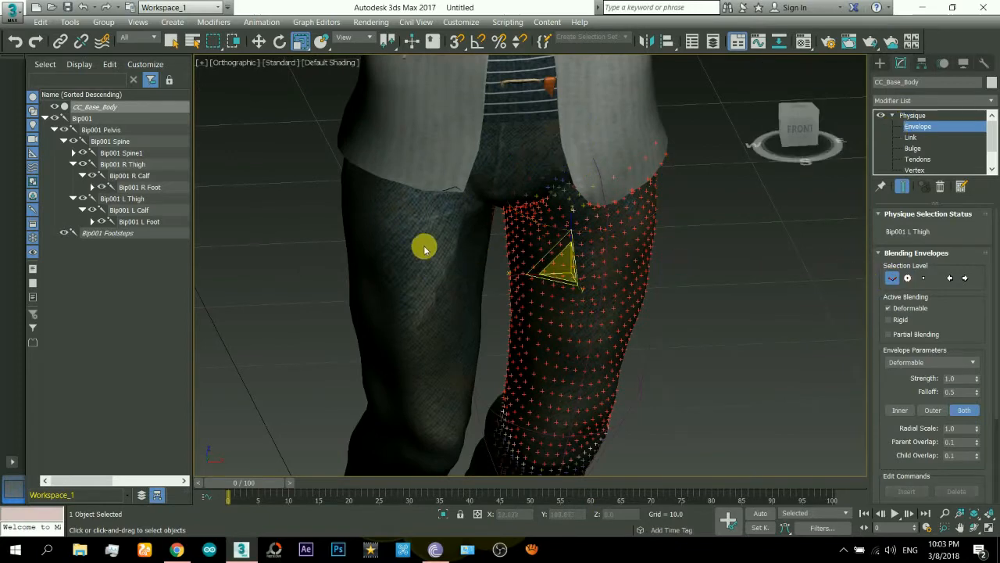
click(419, 250)
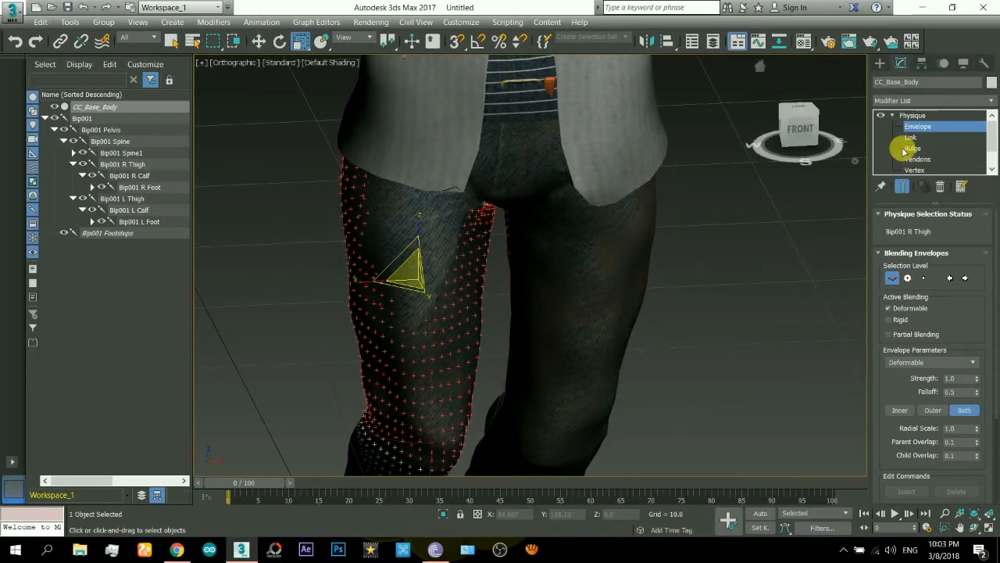
click(907, 277)
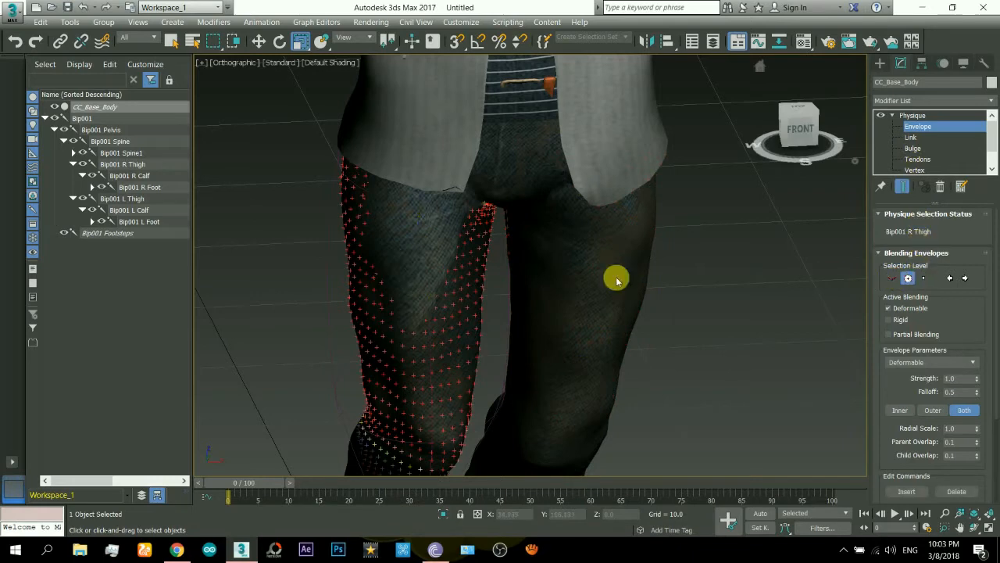
click(371, 195)
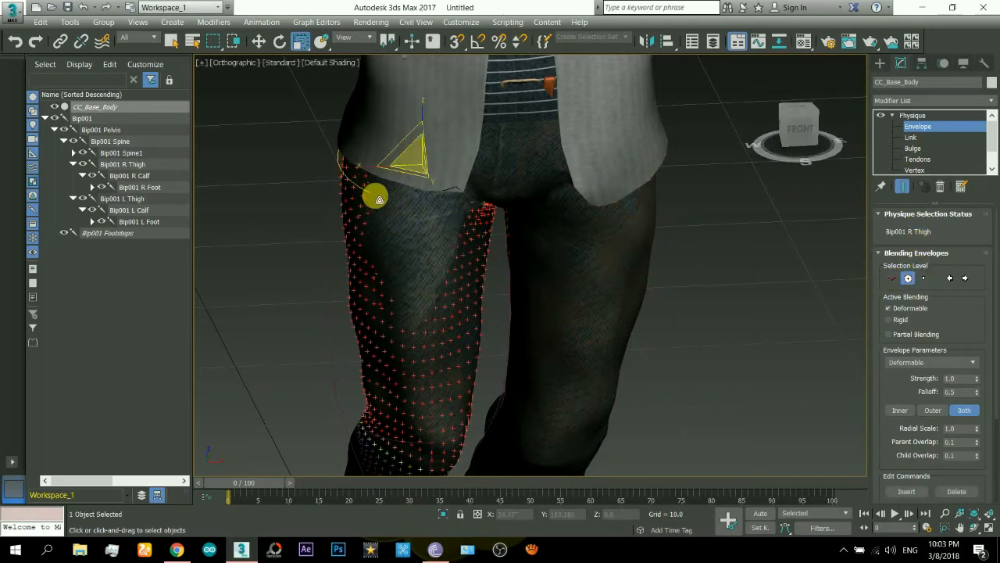
click(438, 187)
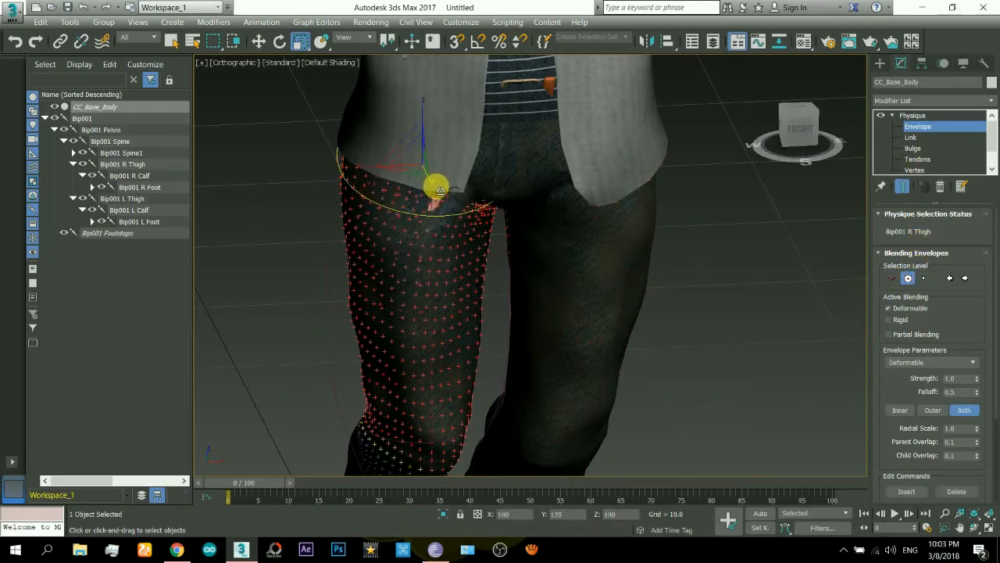
drag(439, 189, 443, 193)
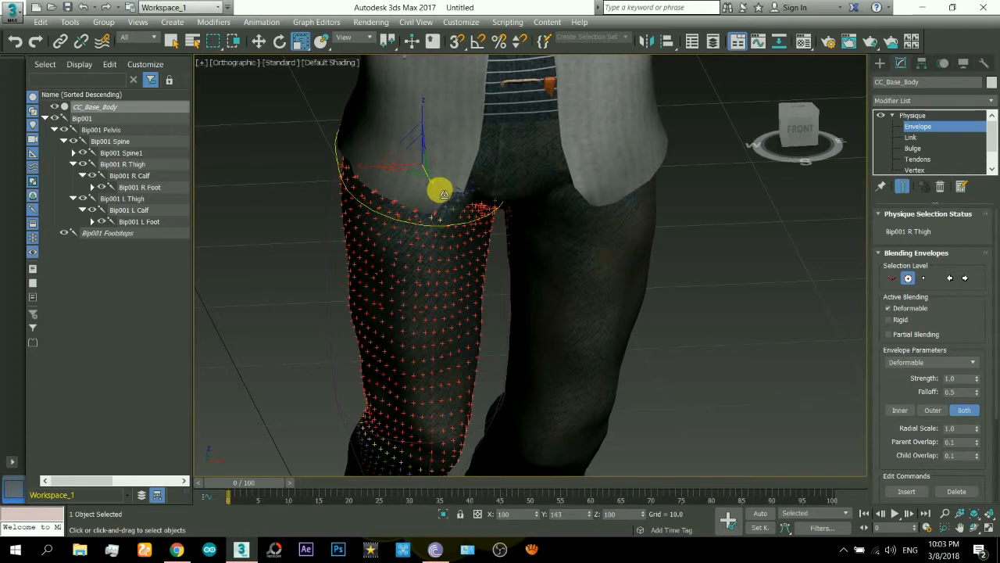
scroll(450, 180, down, 5)
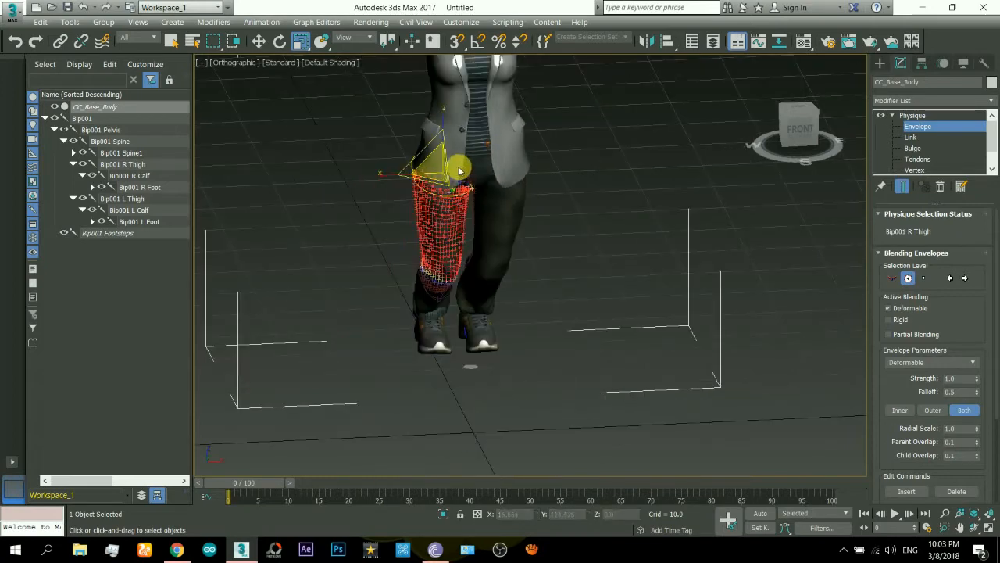
scroll(453, 167, up, 4)
- Leave envelope editing, select both biped feet with their toes in the Left view and move them beneath the body
click(975, 528)
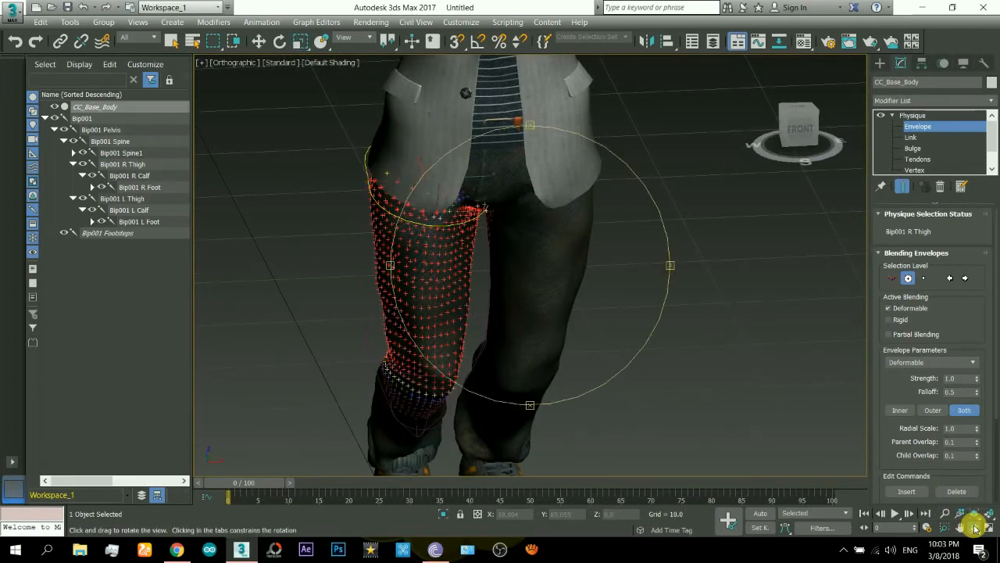
click(521, 239)
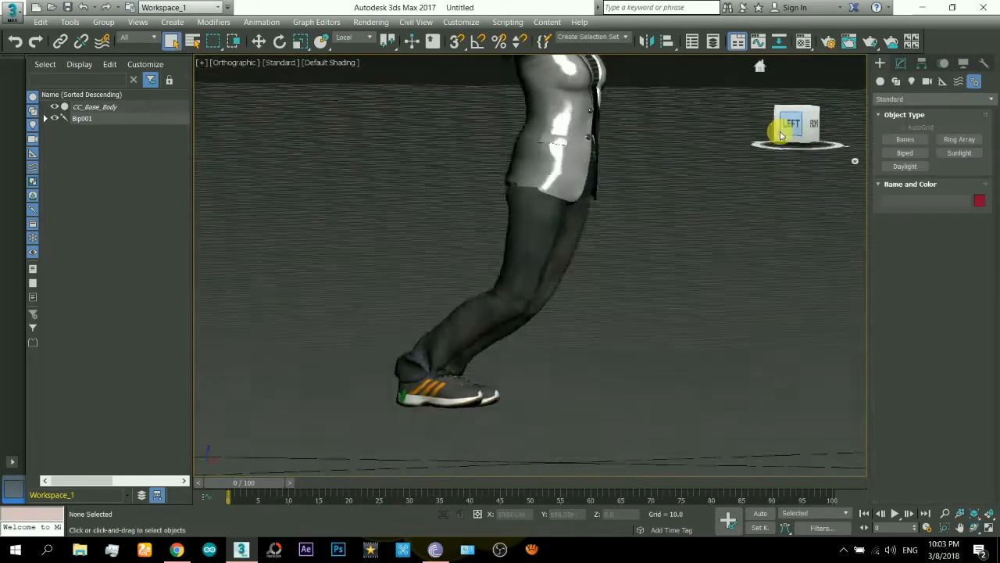
click(780, 135)
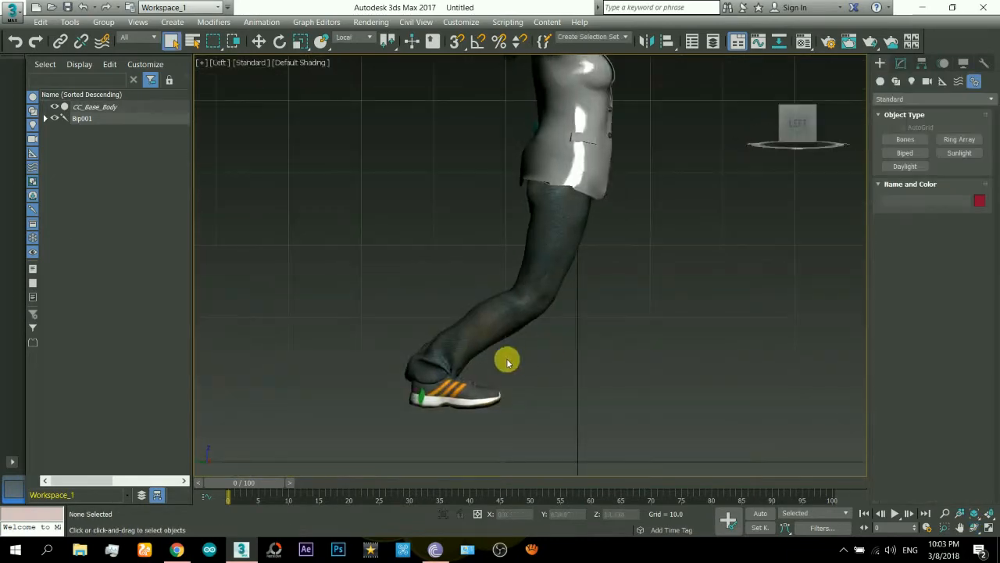
double_click(469, 395)
right_click(432, 369)
click(450, 384)
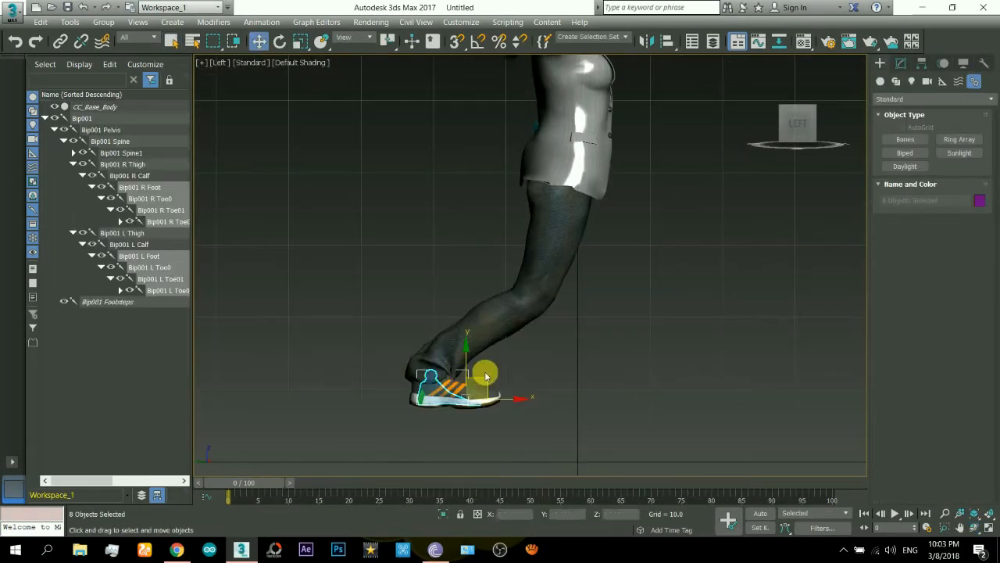
drag(485, 383, 630, 438)
- From an angled front view, select the Bip001 R Foot alone and move it outward and up to test the right leg
click(974, 527)
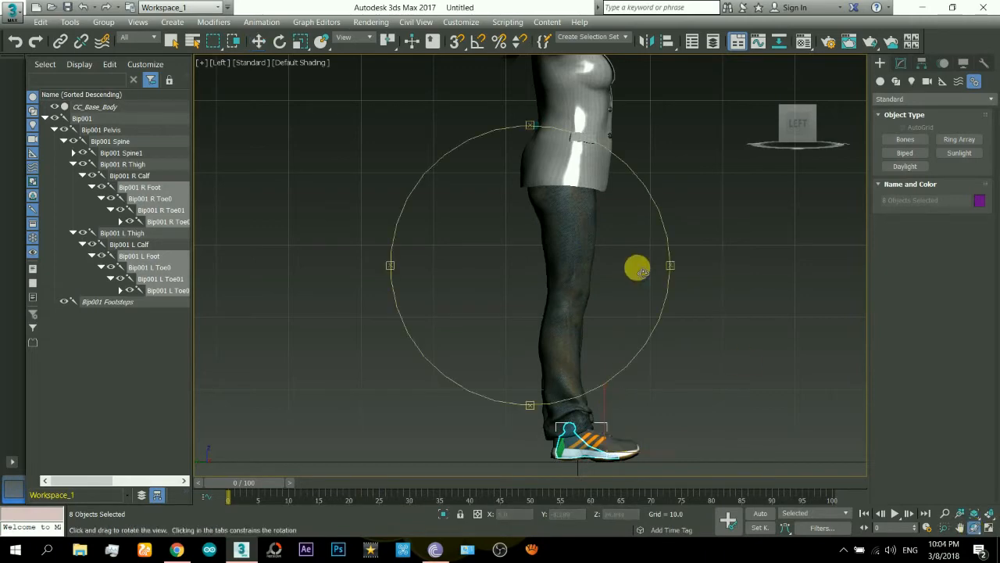
drag(637, 267, 625, 342)
right_click(592, 454)
click(552, 388)
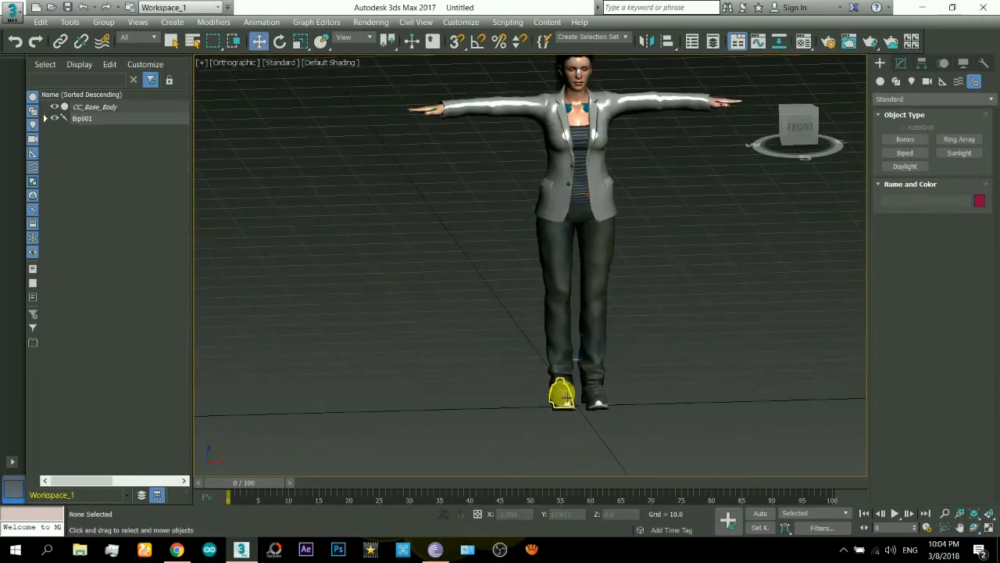
click(562, 394)
drag(584, 366, 481, 379)
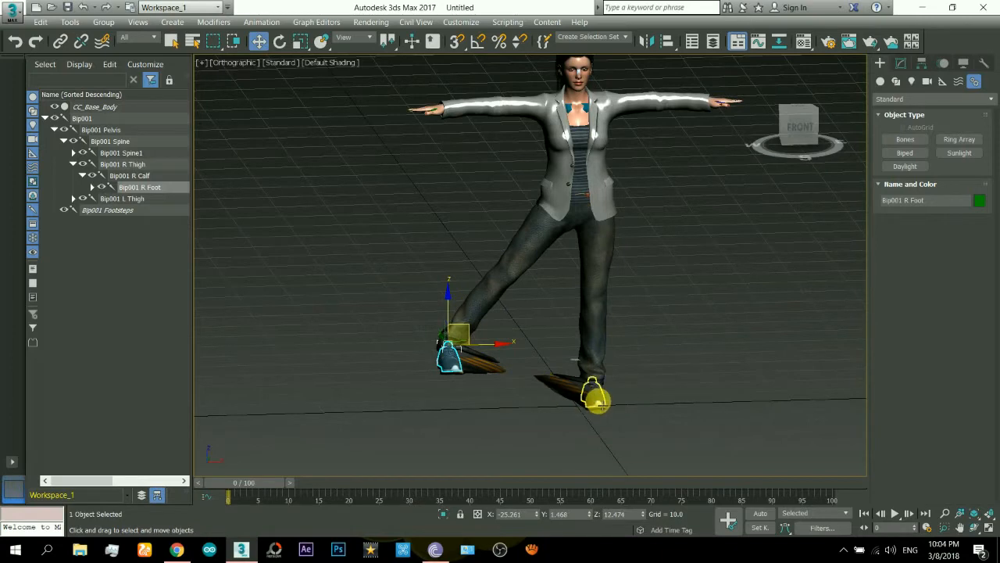
- Select CC_Base_Body, enter Physique envelope editing and select the Bip001 L Foot link
scroll(596, 400, up, 3)
click(97, 107)
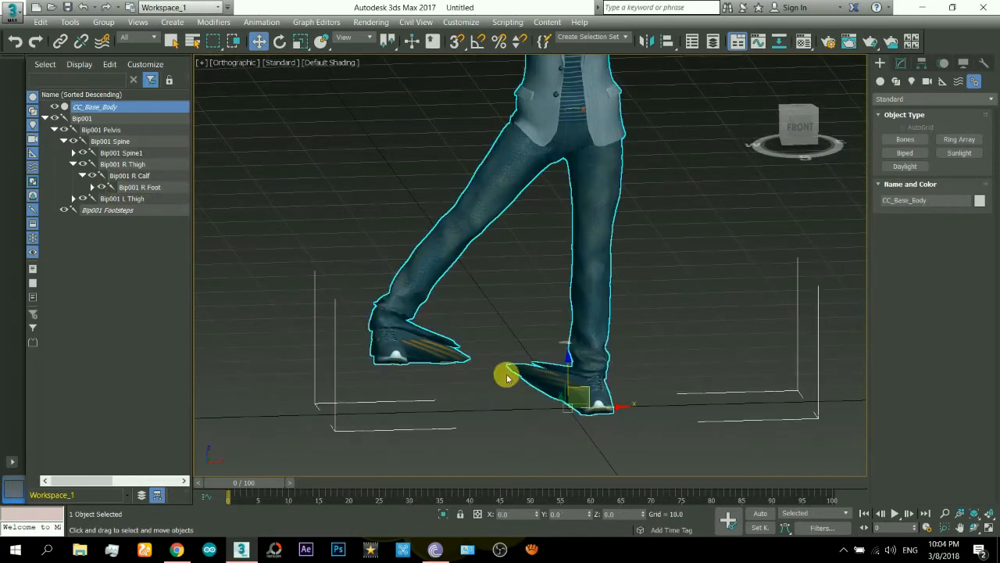
click(903, 63)
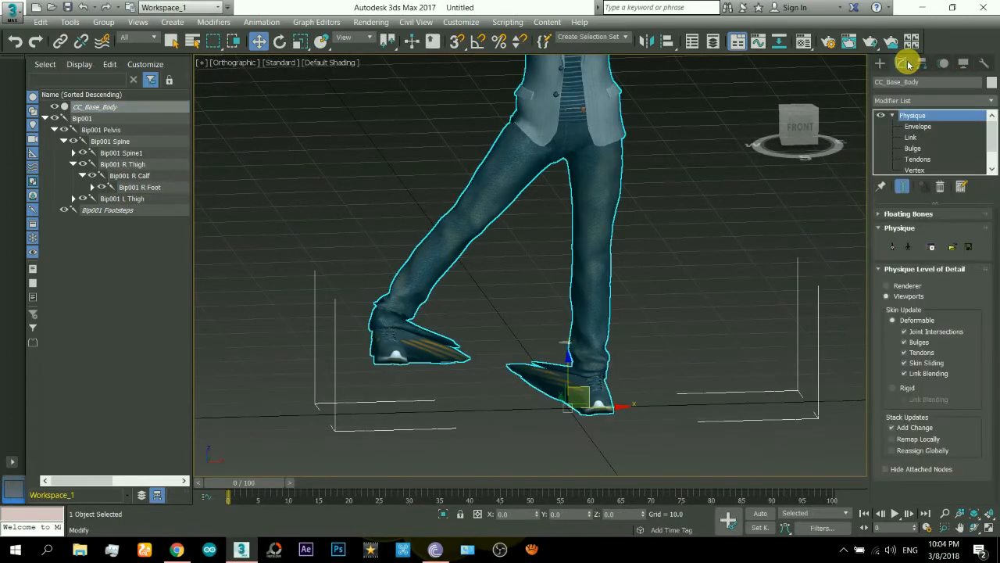
click(920, 127)
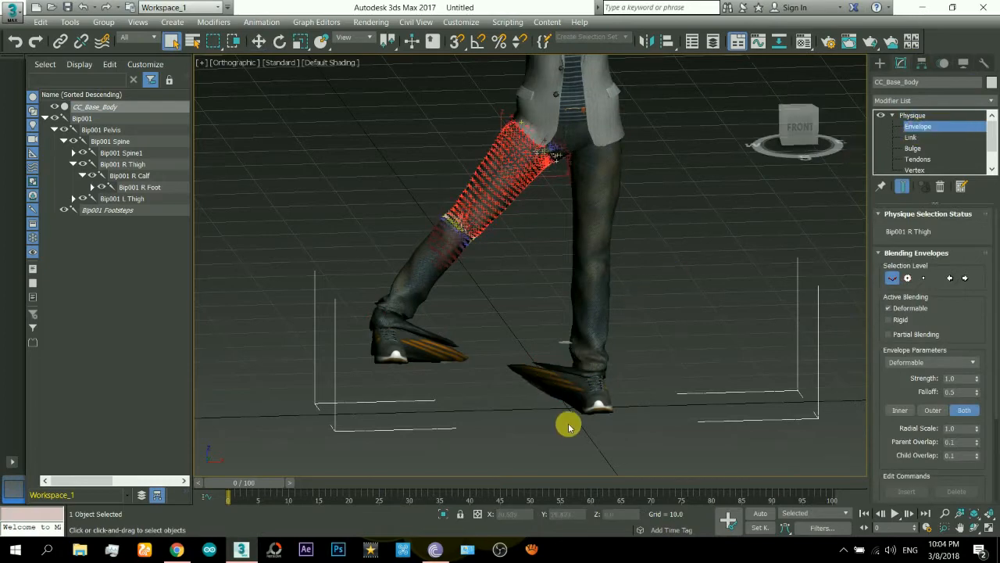
scroll(568, 426, up, 2)
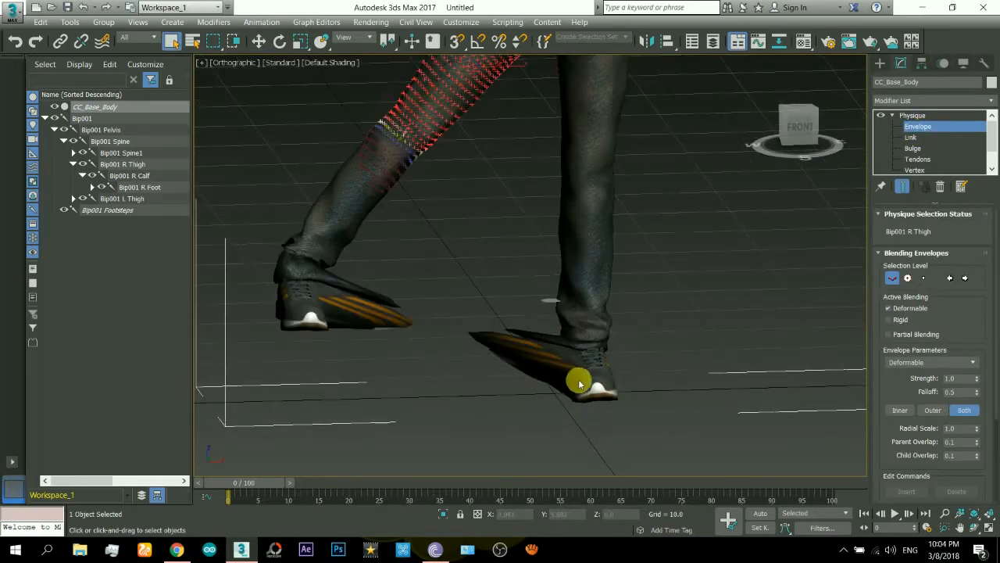
scroll(584, 385, up, 2)
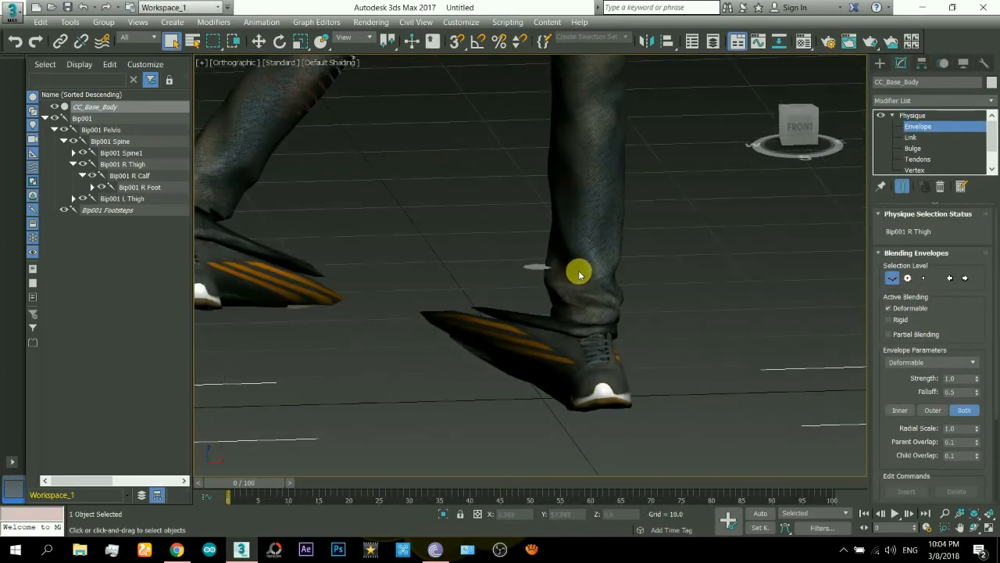
click(599, 382)
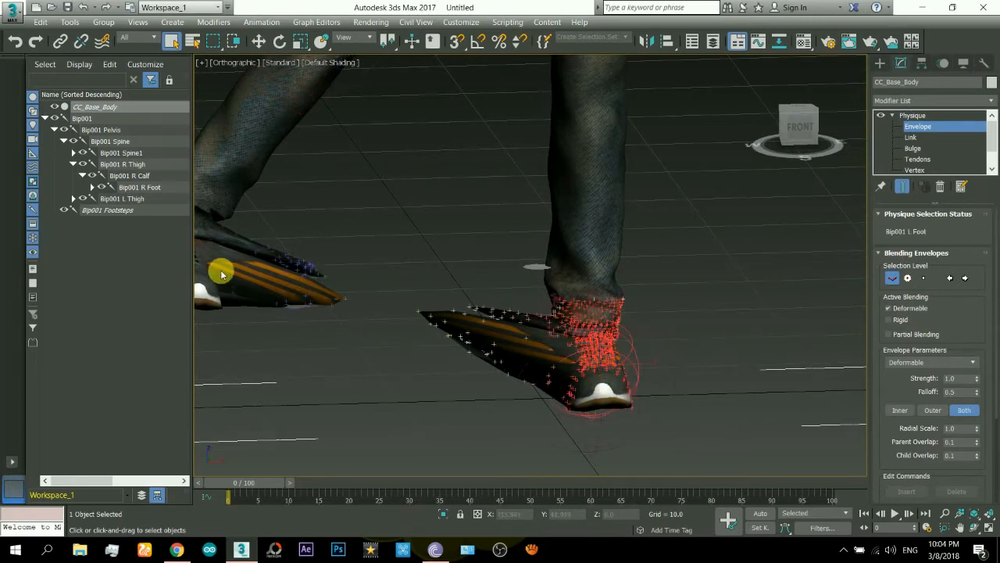
- Select both cross sections of the left foot's envelope and scale them uniformly to about 66%
middle_drag(380, 273, 716, 380)
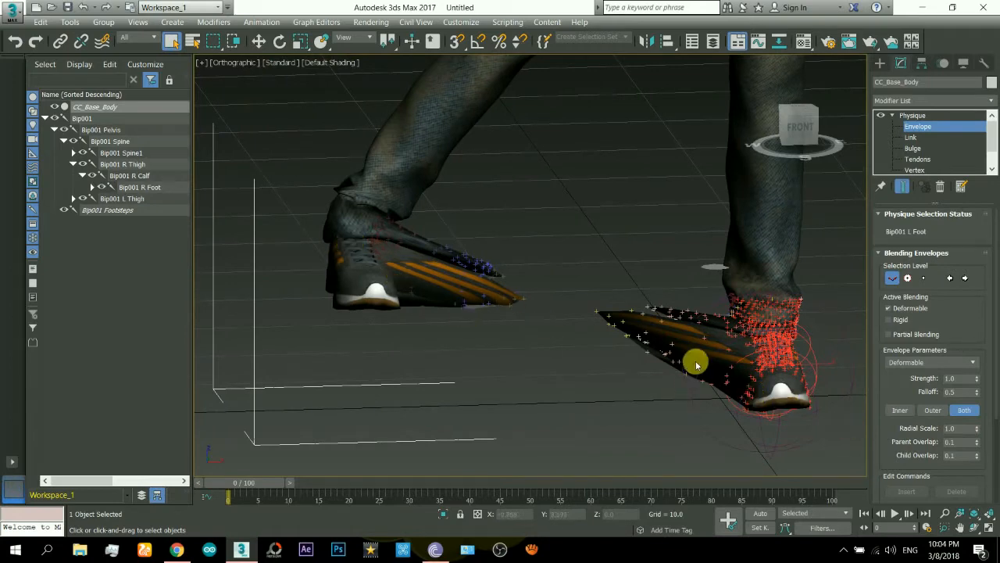
click(909, 279)
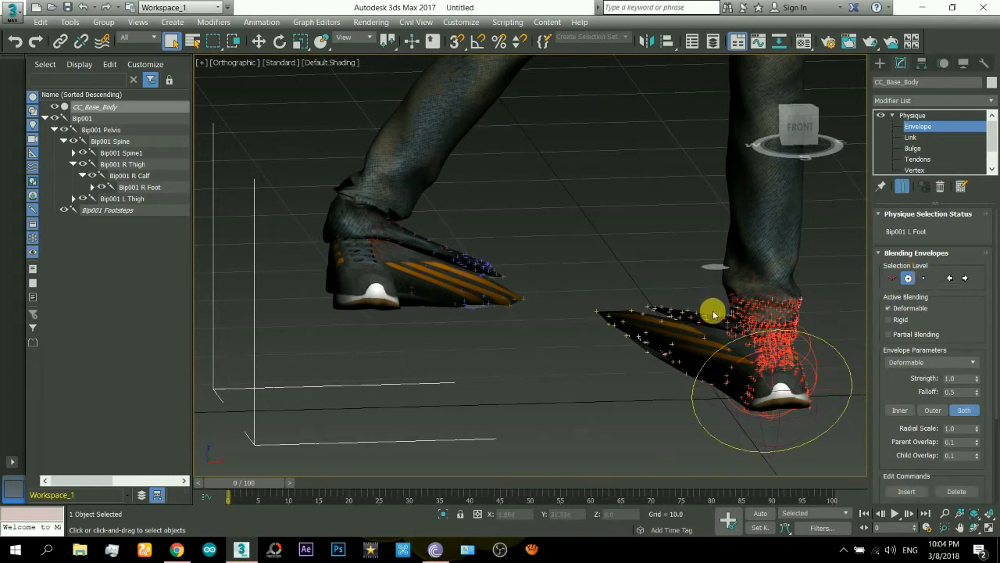
middle_drag(753, 331, 644, 290)
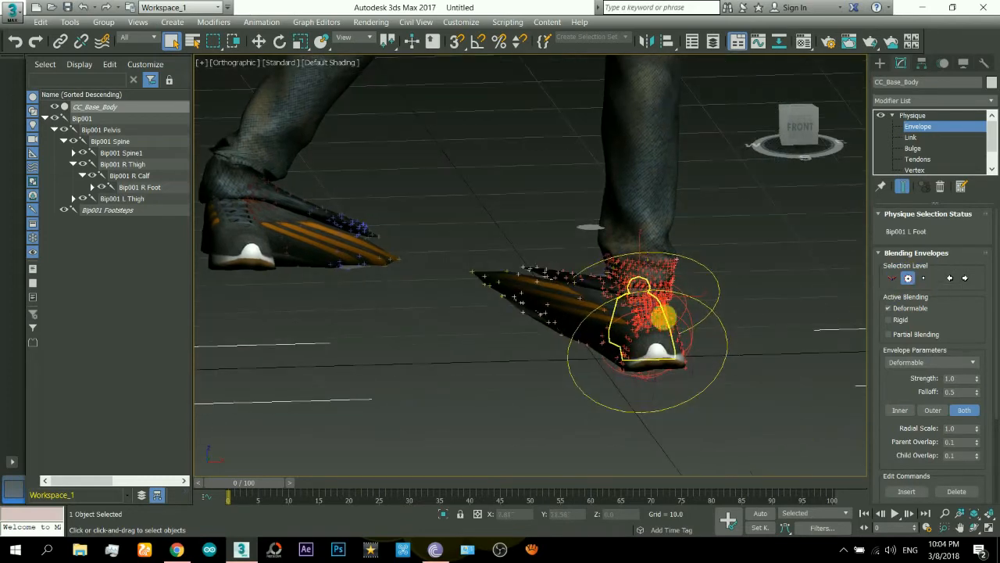
click(300, 43)
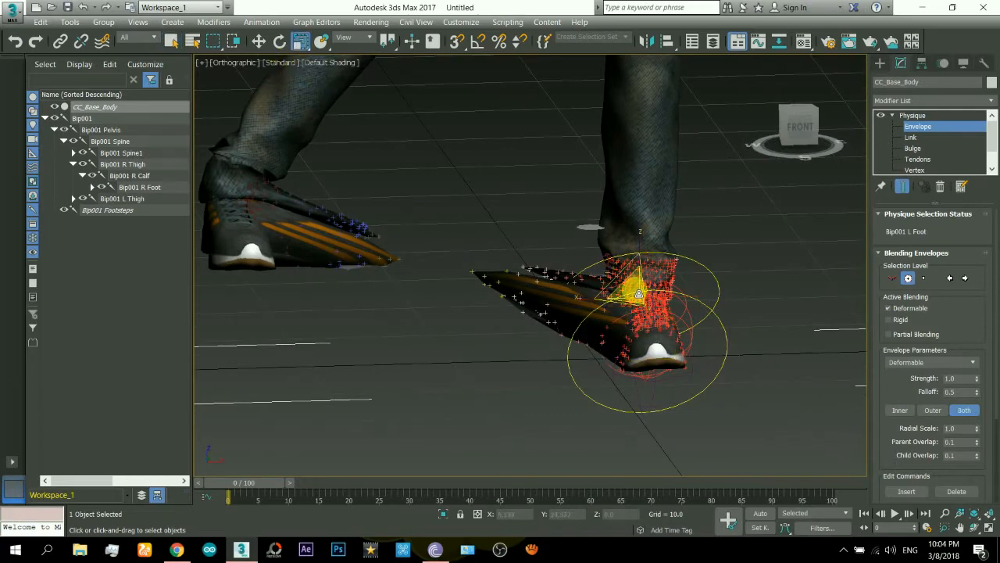
drag(637, 295, 641, 314)
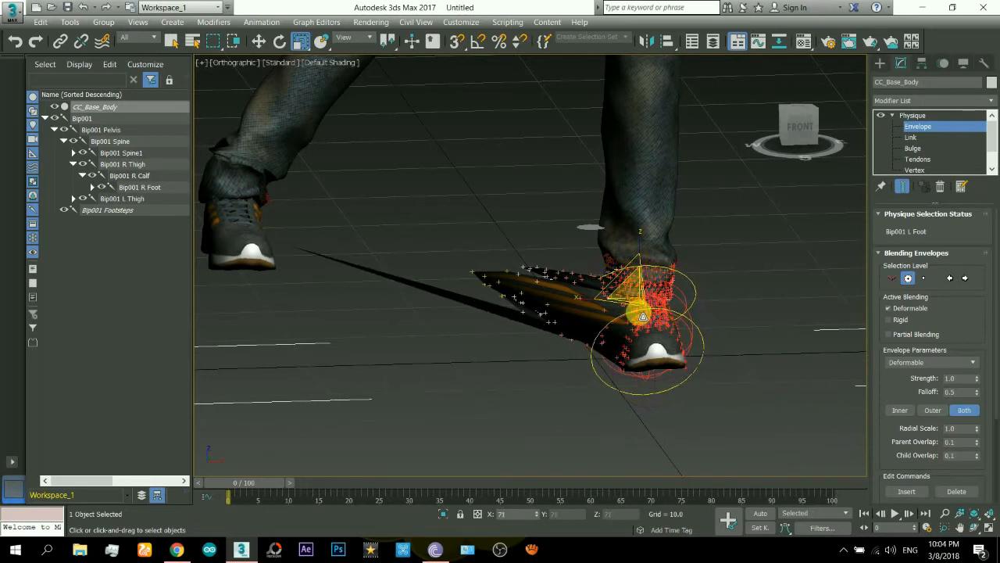
drag(643, 316, 644, 322)
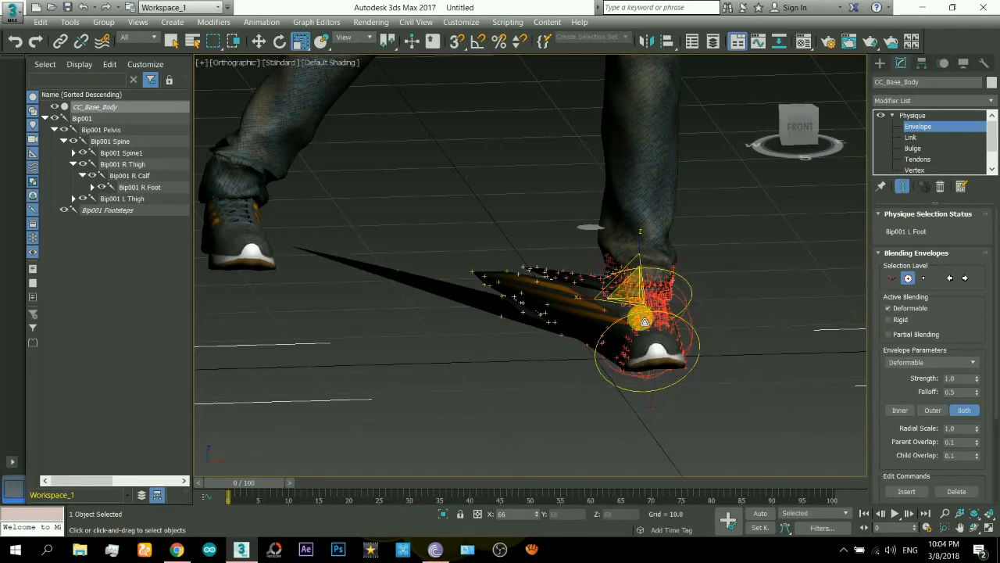
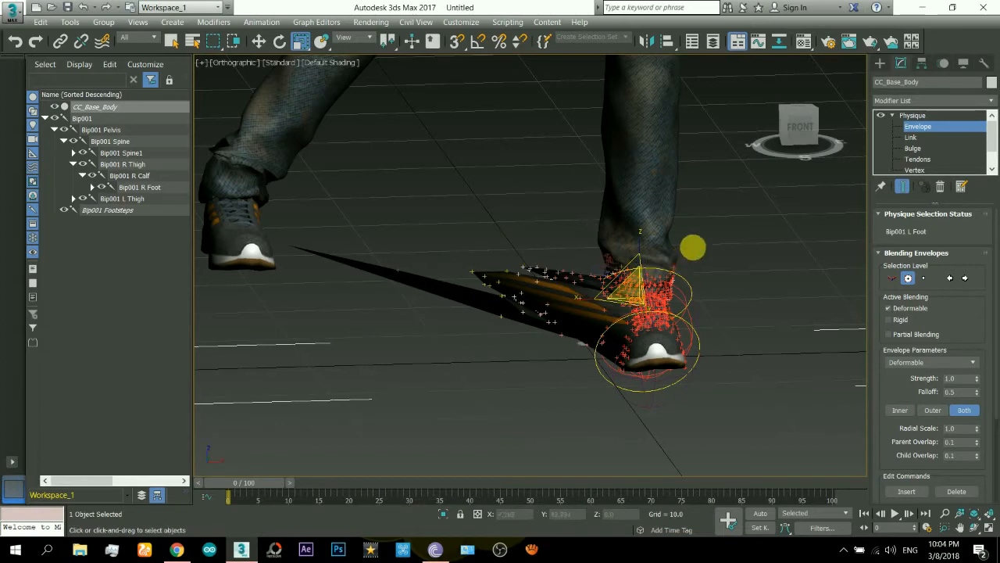
- Select the Bip001 R Foot link and uniformly scale both of its envelope cross sections to about 76%
scroll(694, 244, down, 3)
middle_drag(491, 183, 563, 209)
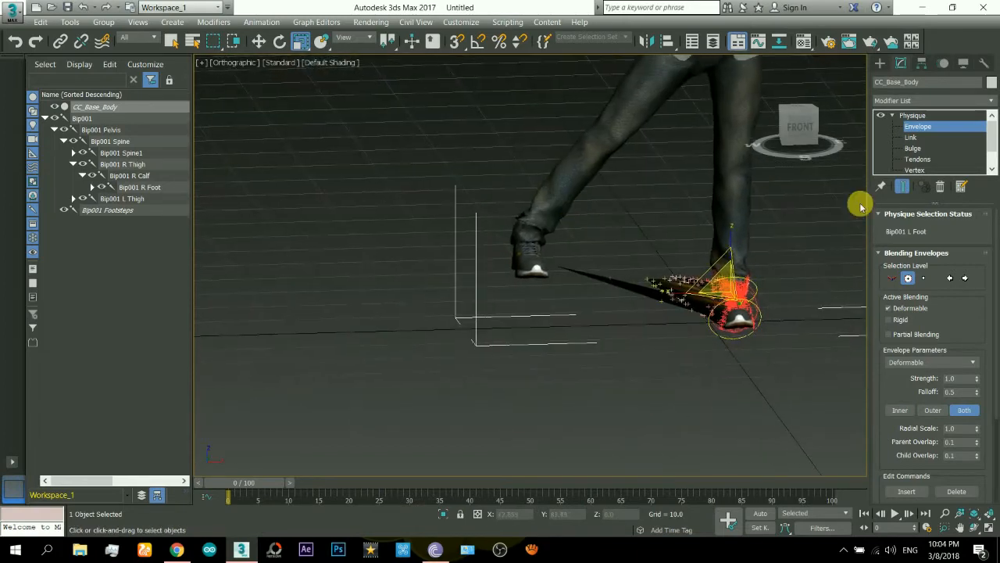
click(894, 278)
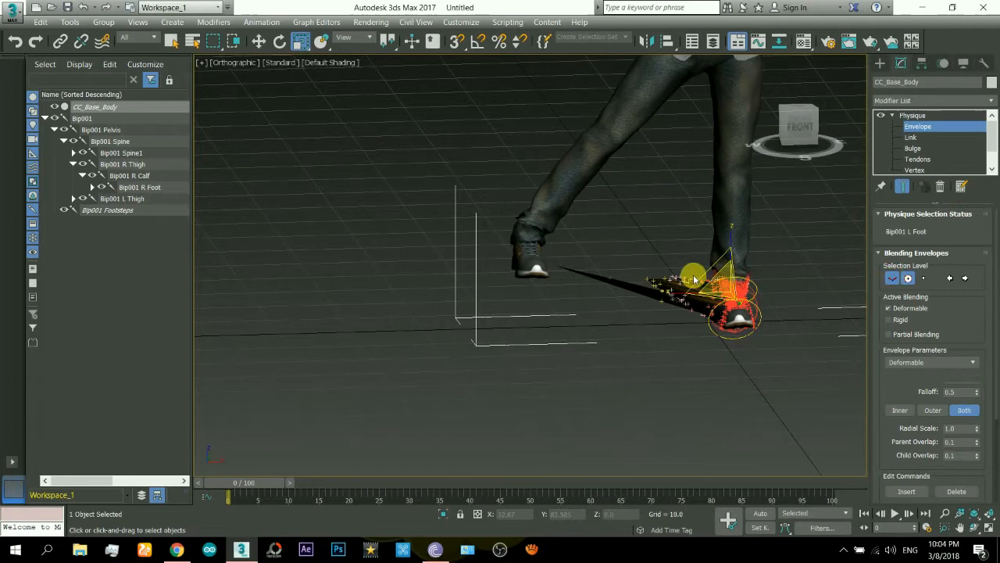
click(529, 262)
scroll(615, 279, up, 2)
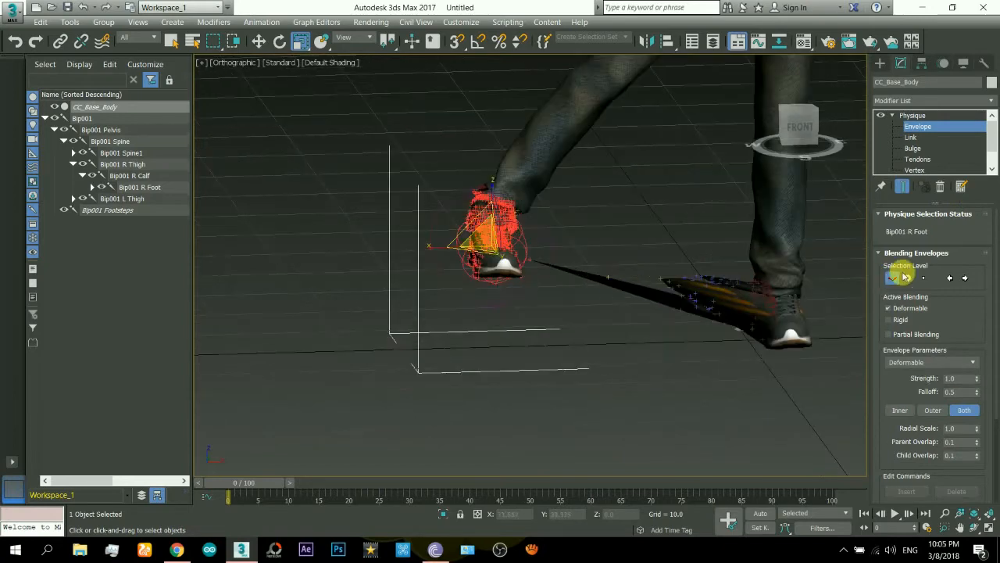
click(909, 277)
click(543, 249)
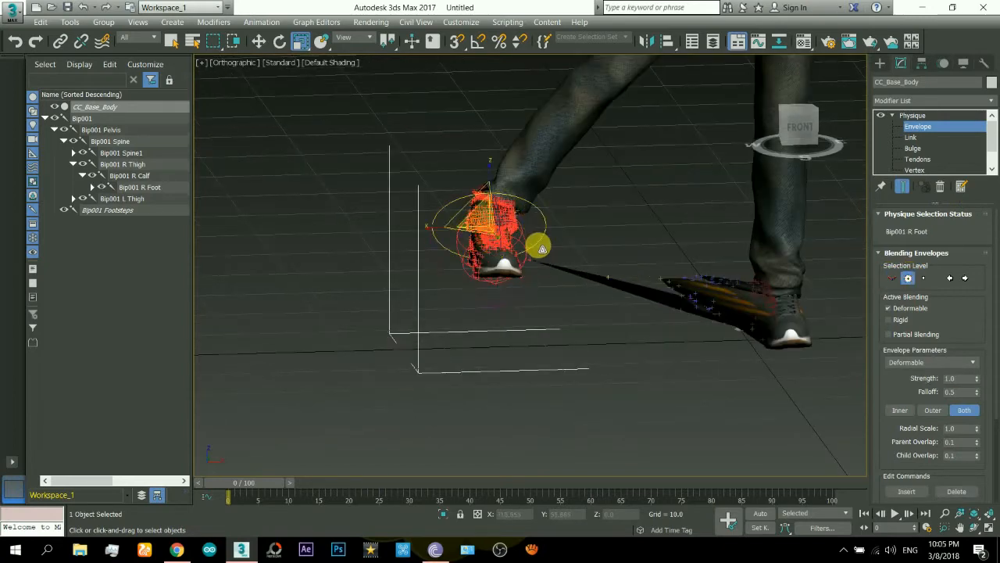
ctrl+click(548, 243)
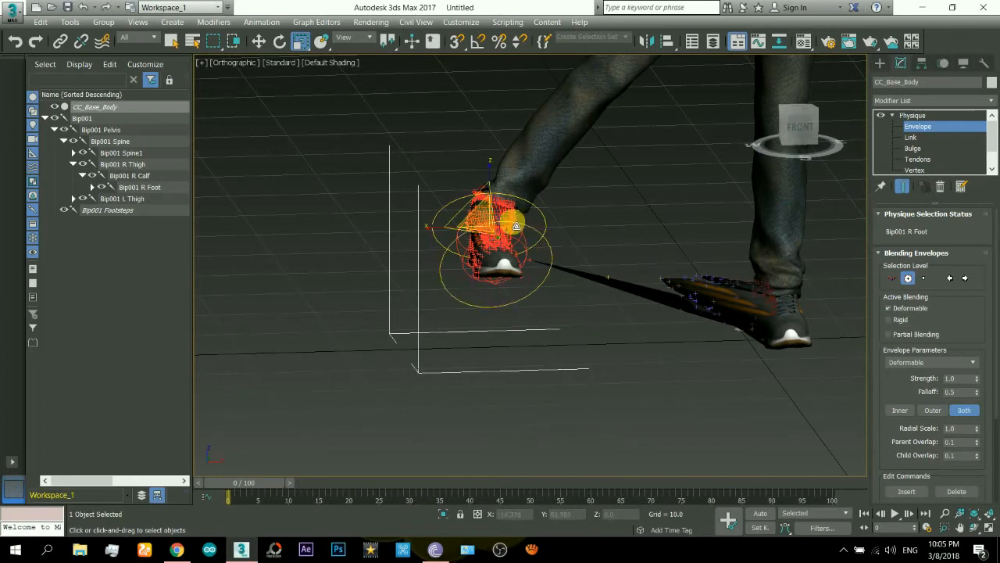
drag(485, 231, 484, 245)
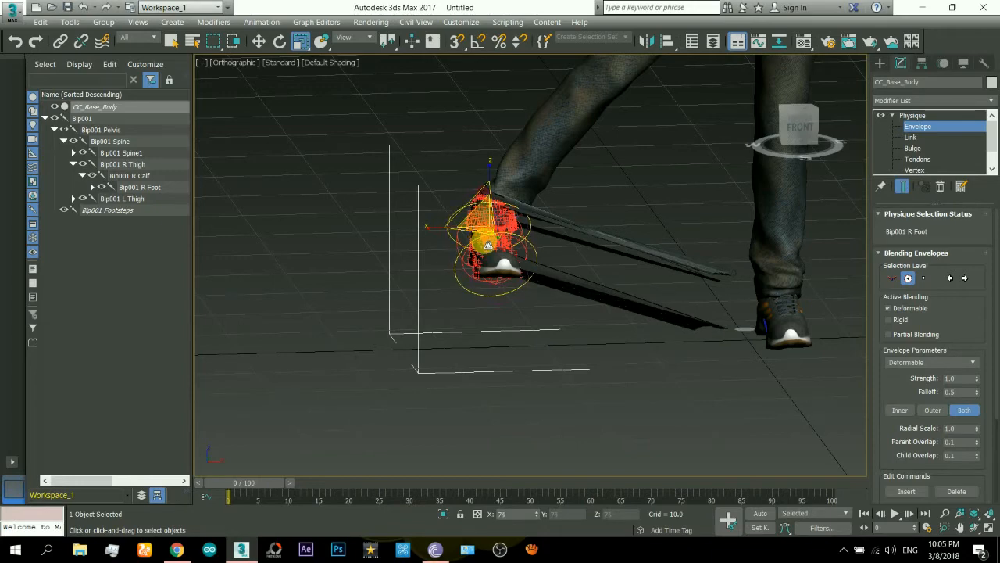
drag(485, 243, 487, 245)
- In Physique vertex editing, select the stray vertices stretched between the feet and assign them to the right foot's link
scroll(789, 305, up, 5)
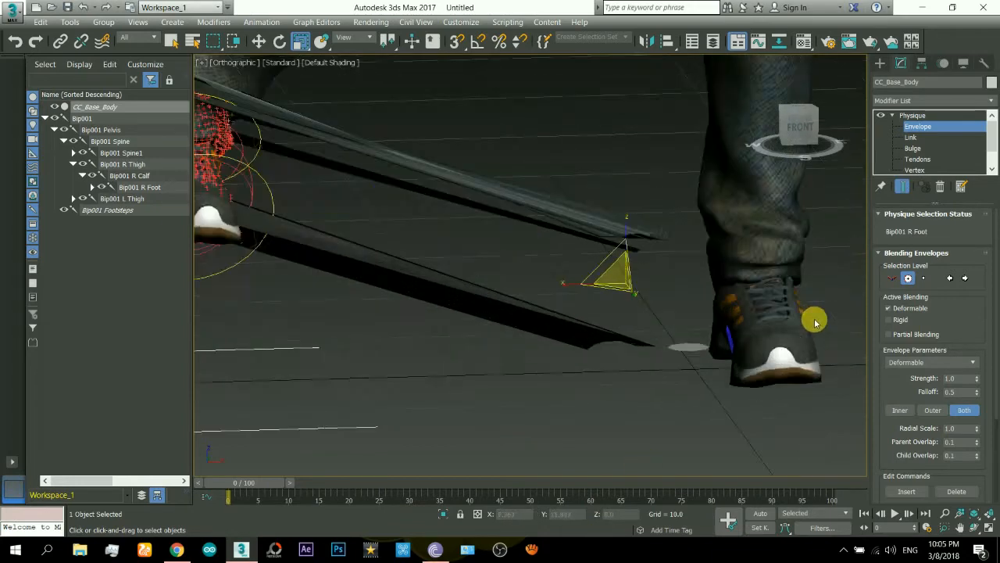
scroll(698, 335, down, 6)
middle_drag(612, 219, 645, 226)
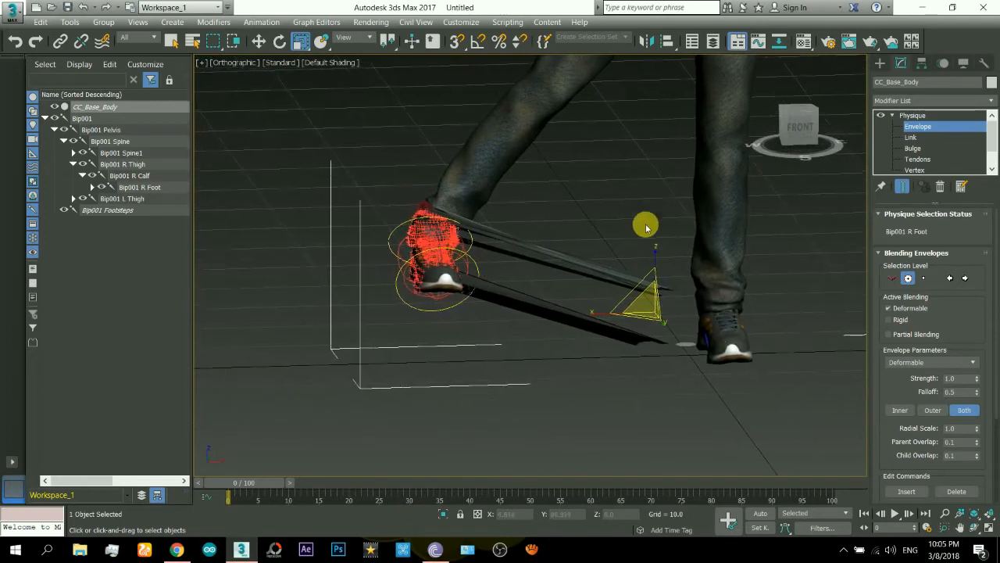
scroll(645, 265, up, 2)
click(974, 528)
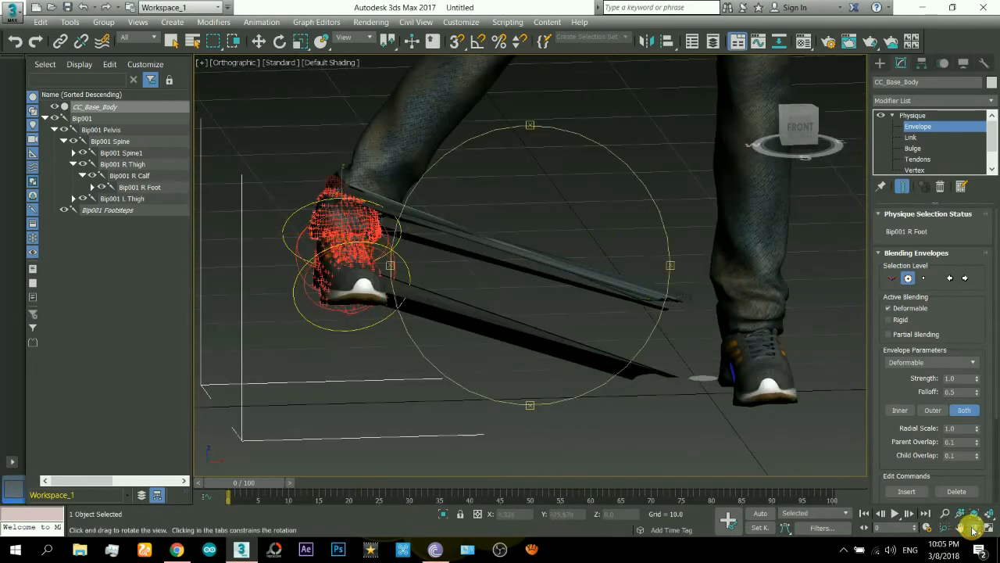
mouse_move(591, 276)
mouse_down()
mouse_move(539, 286)
mouse_move(633, 274)
mouse_move(681, 284)
mouse_move(659, 306)
mouse_move(584, 303)
mouse_move(590, 283)
mouse_up()
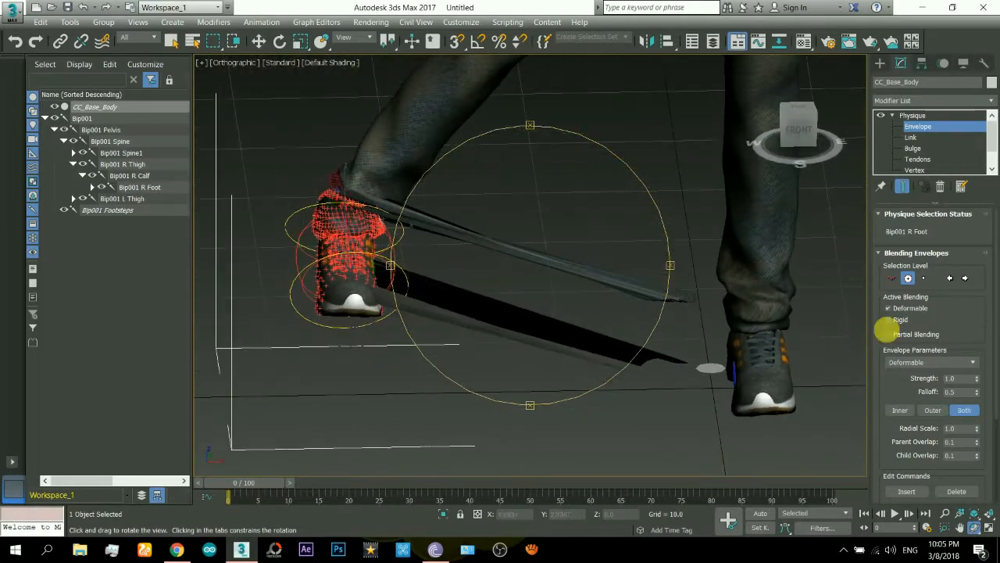
click(912, 138)
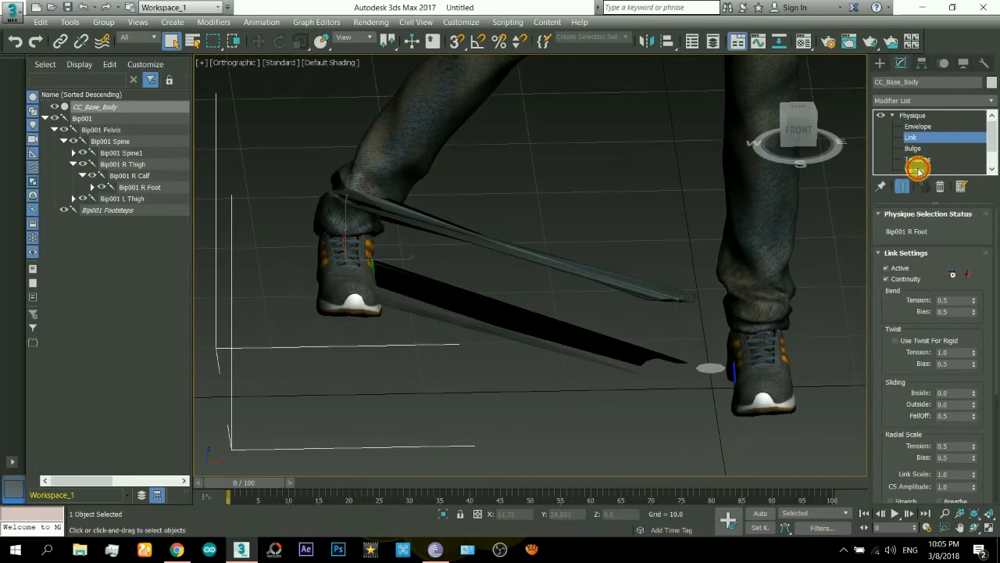
click(915, 170)
drag(592, 243, 702, 432)
click(943, 390)
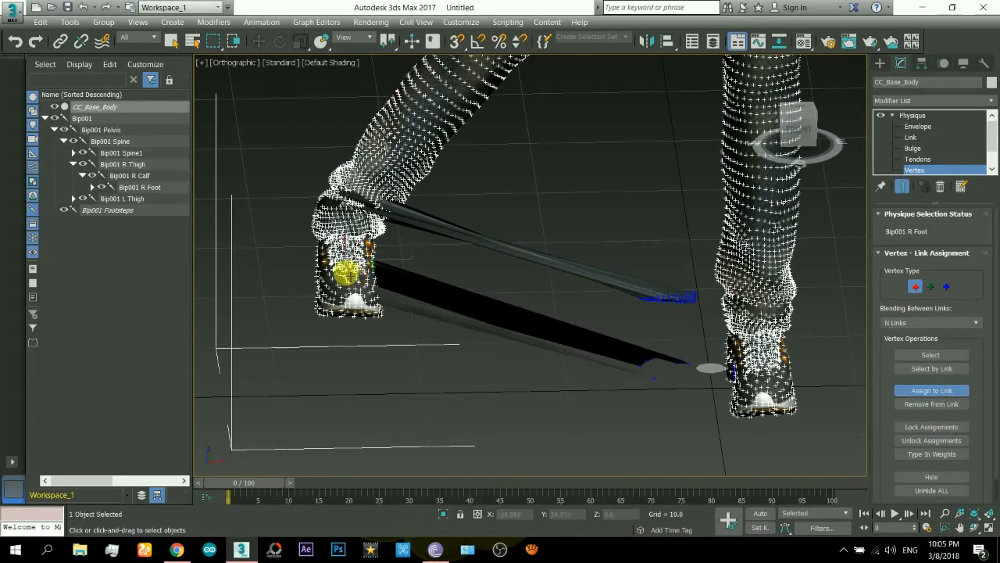
click(349, 197)
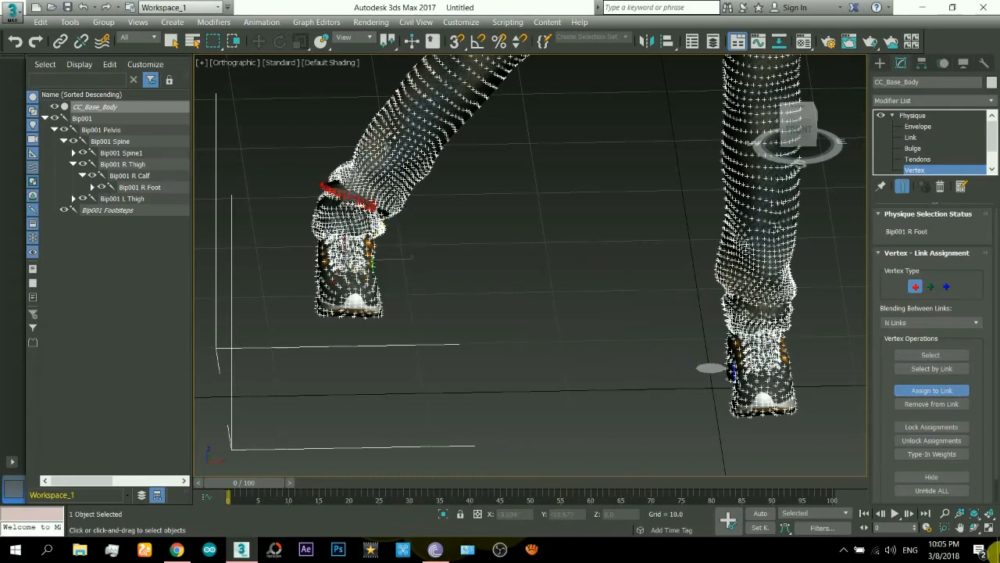
- Leave vertex editing, select Bip001 R Foot and move it down and inward beside the left foot
click(974, 530)
mouse_move(569, 302)
mouse_down()
mouse_move(571, 321)
mouse_move(605, 322)
mouse_move(529, 315)
mouse_move(554, 308)
mouse_up()
right_click(701, 263)
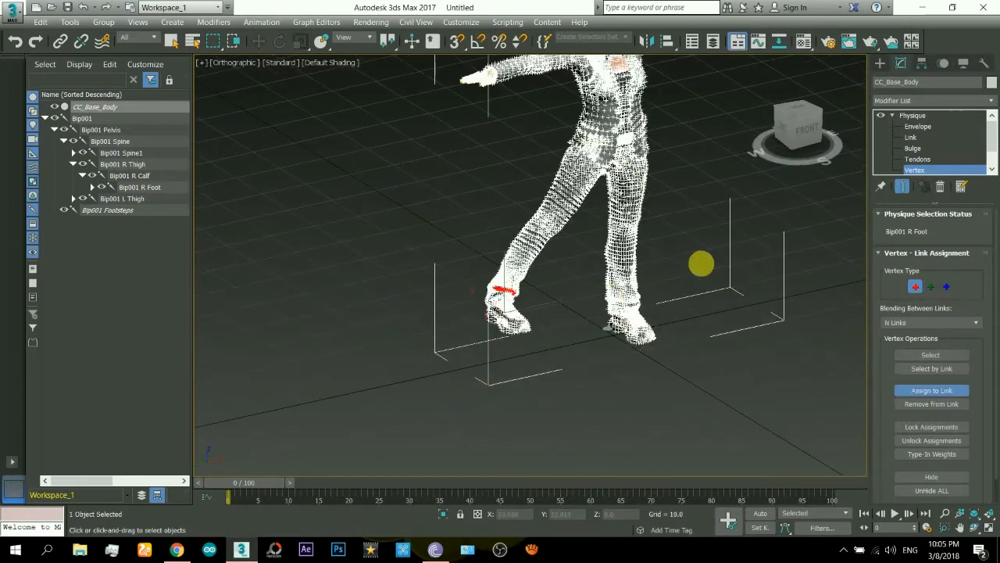
click(883, 64)
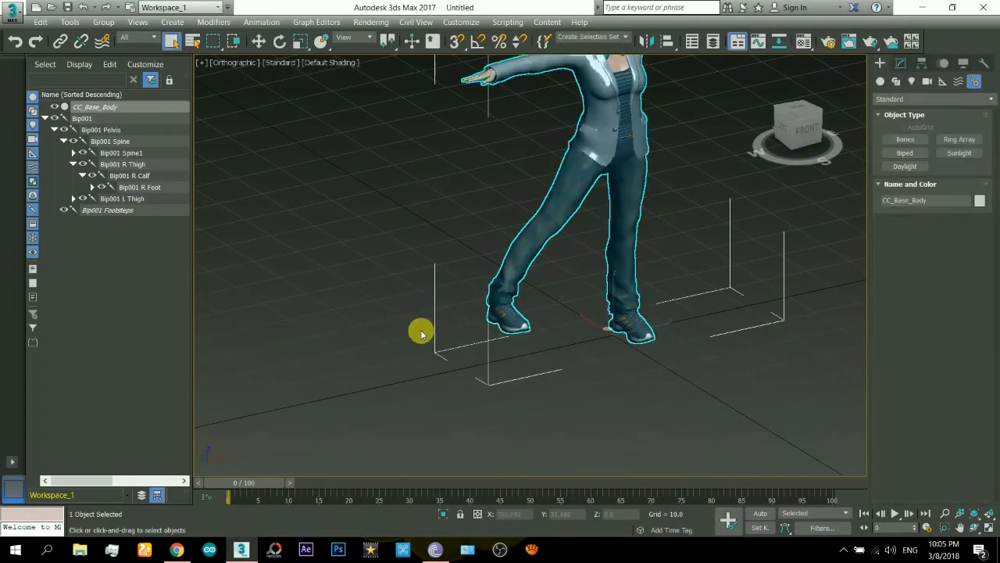
click(520, 323)
right_click(508, 291)
click(526, 300)
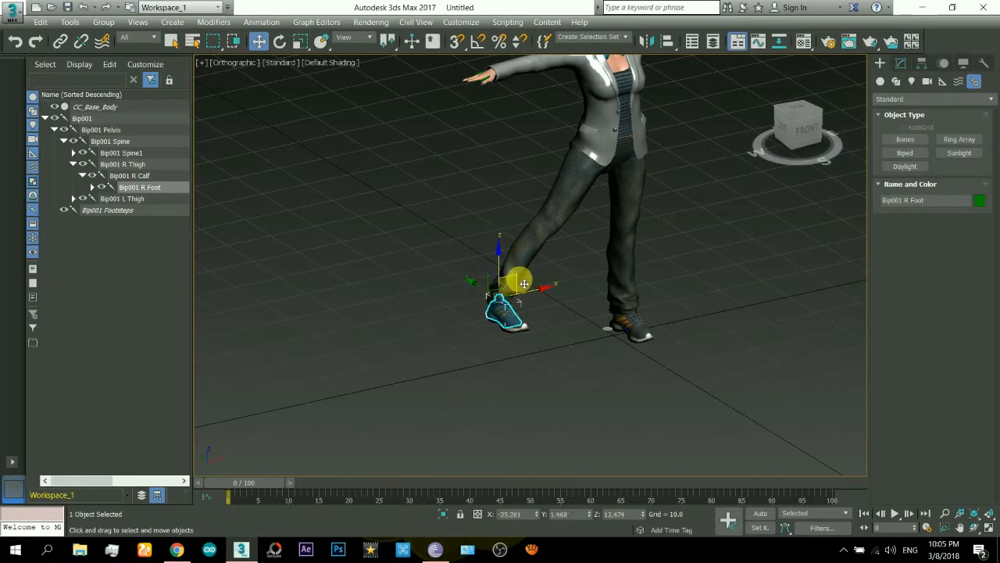
drag(524, 283, 612, 242)
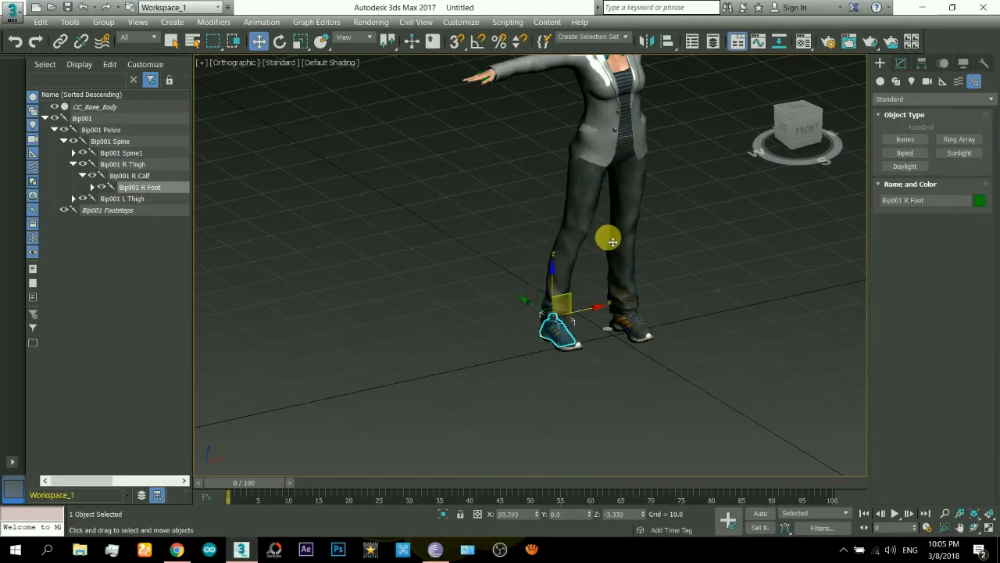
drag(592, 297, 610, 298)
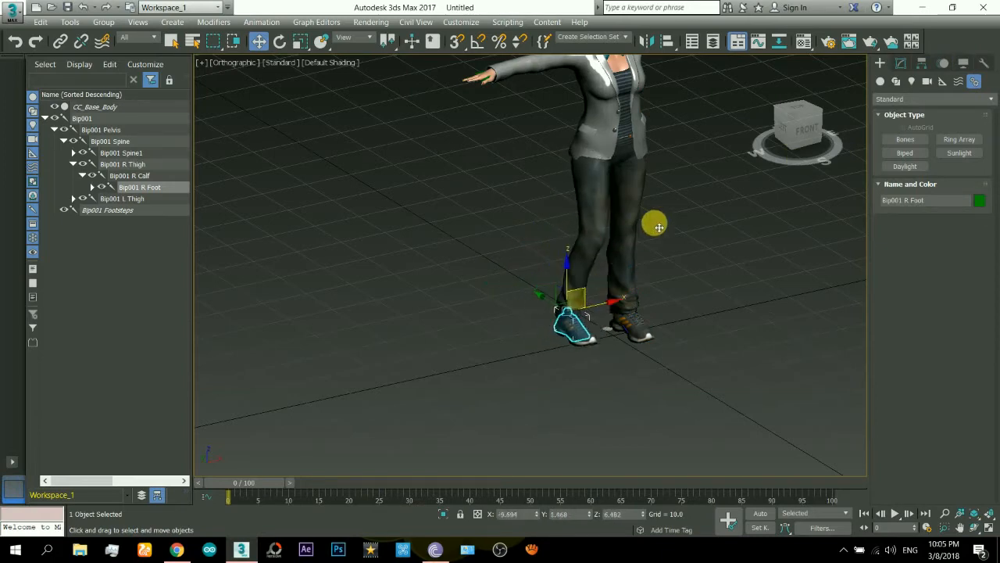
- Select Bip001 R Hand and move it forward in front of the torso to test the right arm's deformation
middle_drag(654, 231, 600, 307)
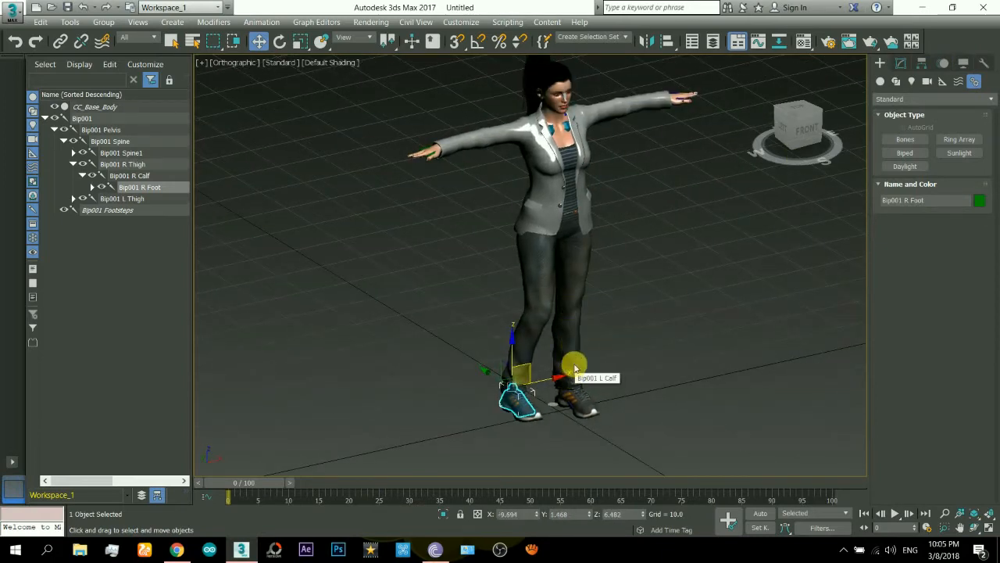
scroll(406, 227, up, 8)
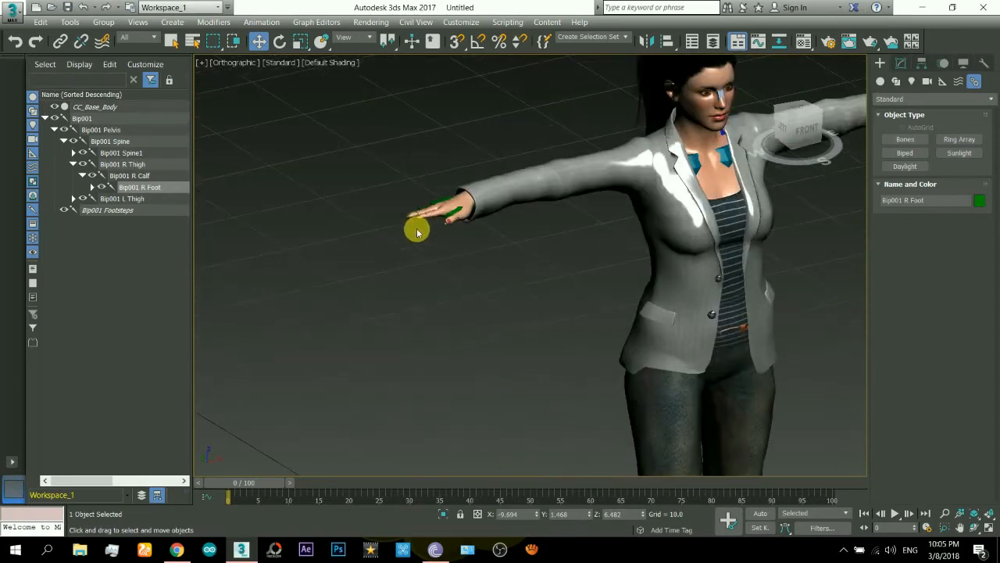
click(468, 196)
scroll(422, 266, down, 6)
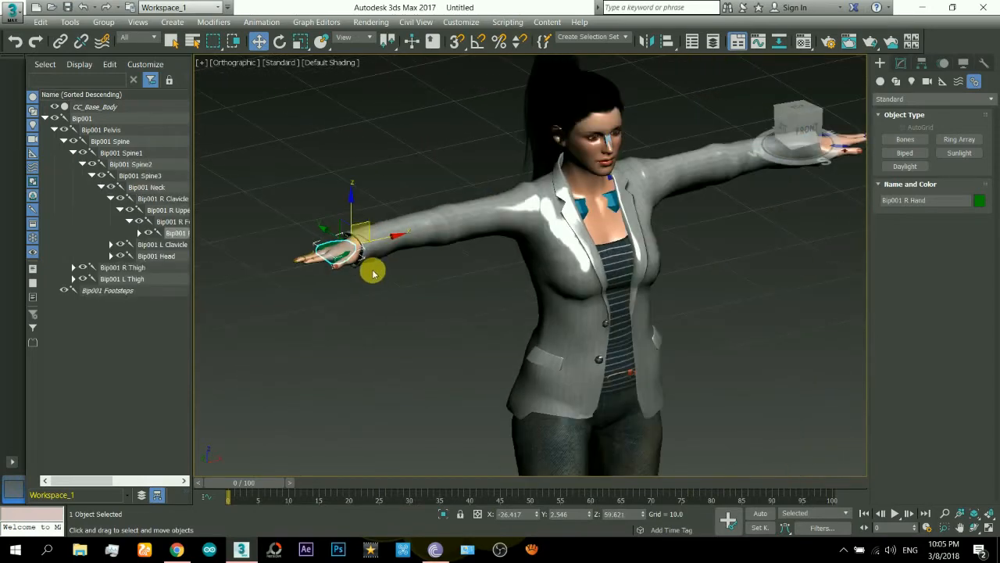
drag(361, 236, 317, 235)
drag(364, 298, 604, 344)
scroll(523, 231, up, 2)
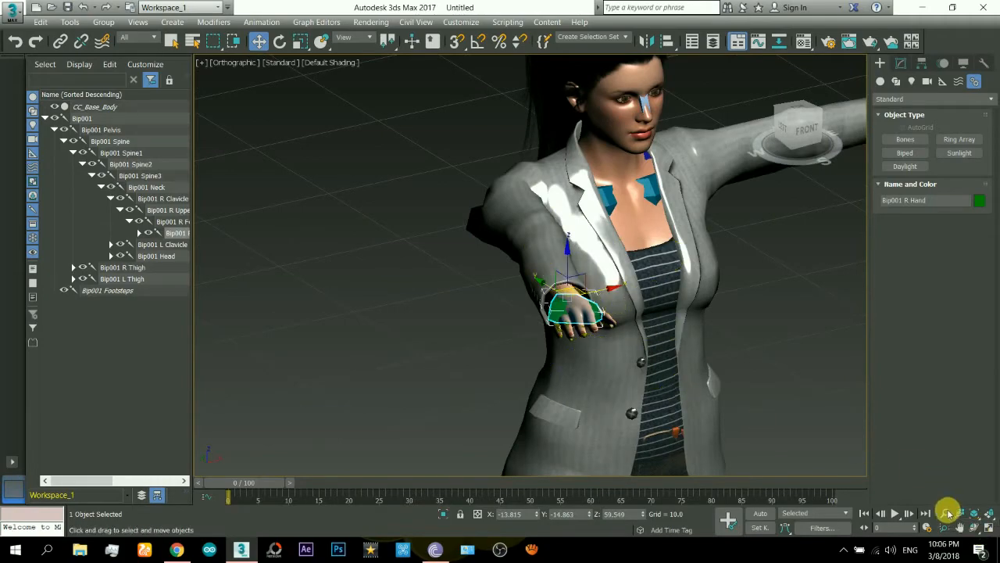
- Inspect the right arm's deformation from the side and behind, and undo the test move of Bip001 R Hand
click(975, 531)
drag(565, 292, 581, 239)
right_click(617, 269)
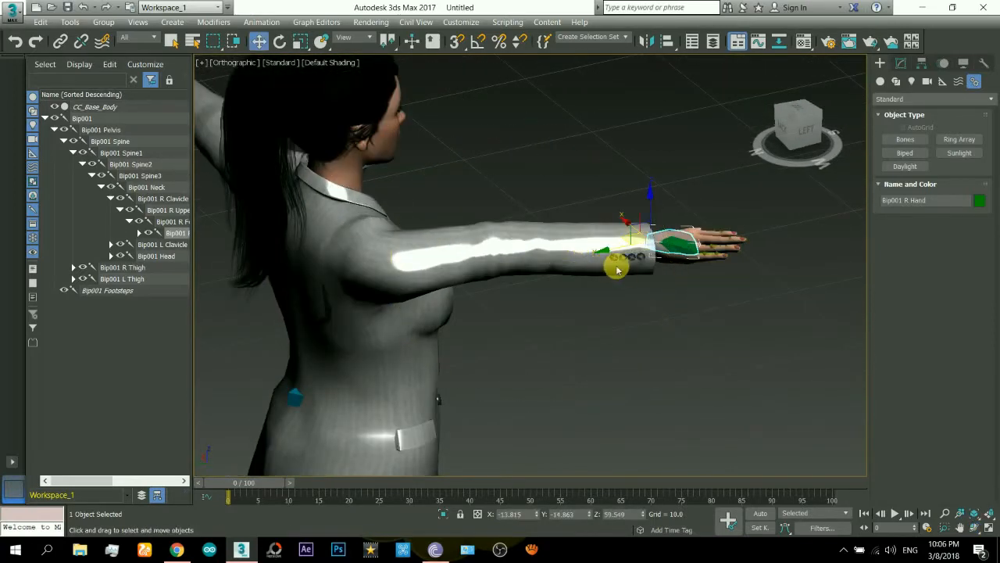
key(ctrl+z)
middle_drag(525, 258, 617, 217)
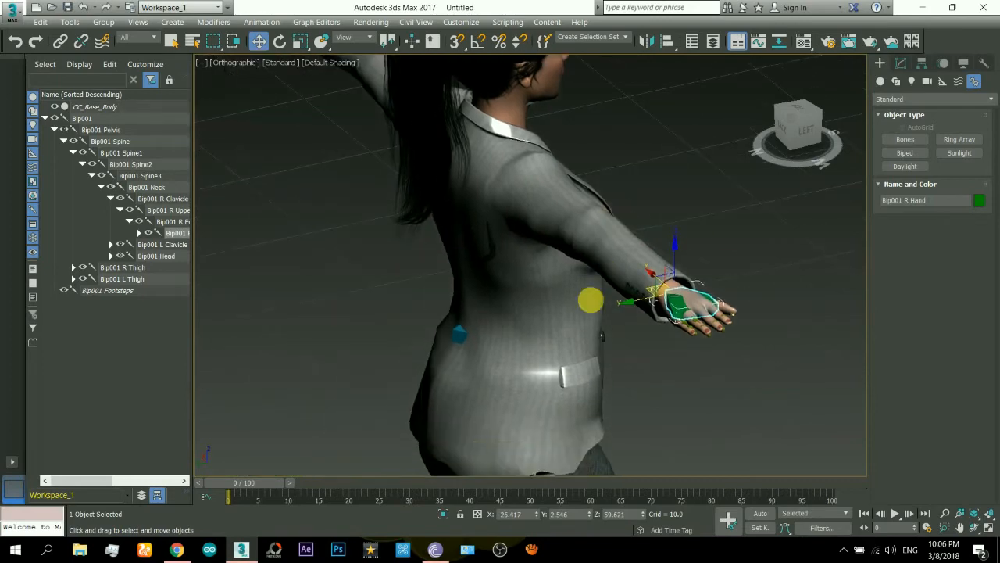
- In the Left view, select Bip001 Spine through Spine3 and rotate them forward about 15 degrees to test the torso bend
click(805, 139)
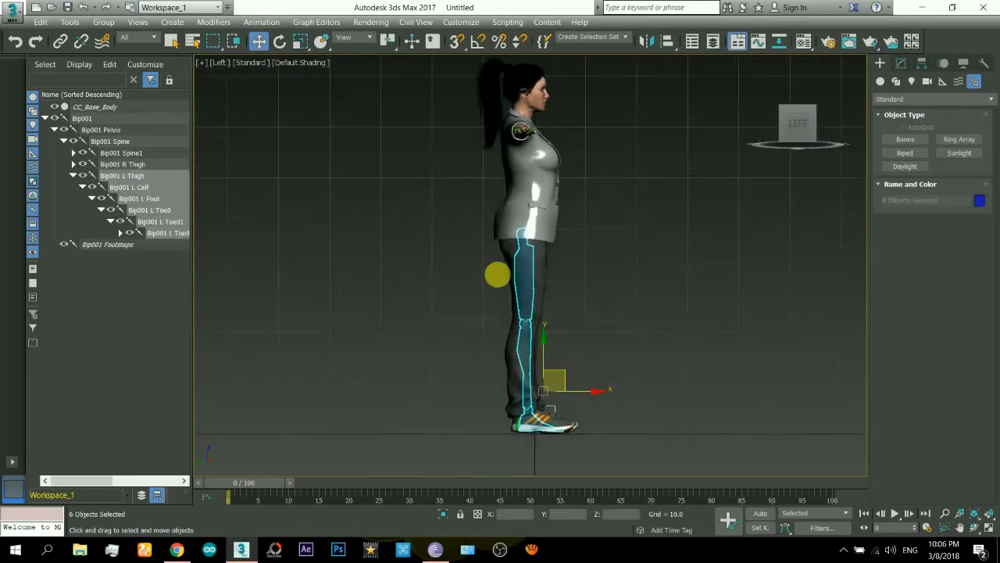
scroll(650, 302, up, 2)
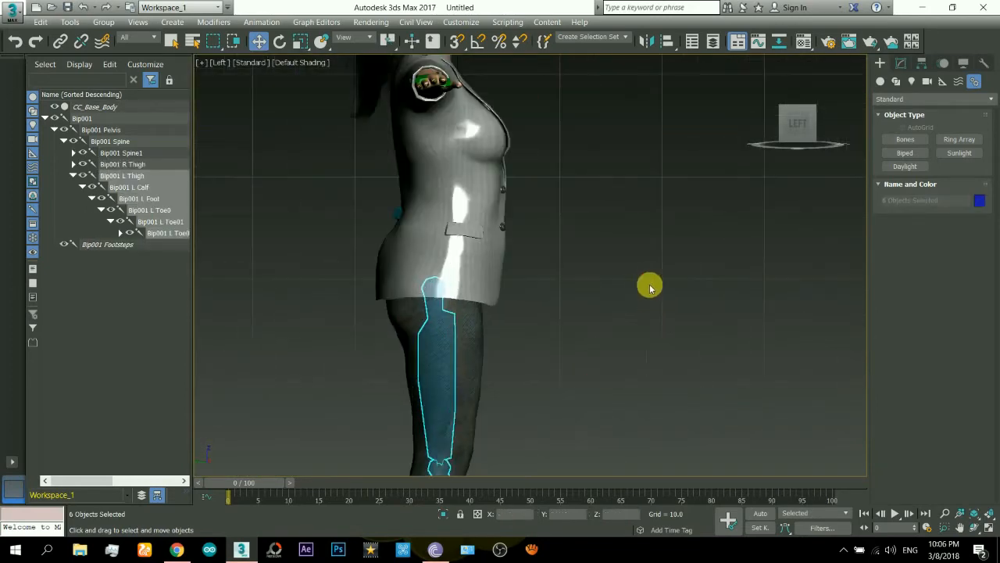
click(649, 285)
click(442, 242)
middle_drag(513, 190, 557, 307)
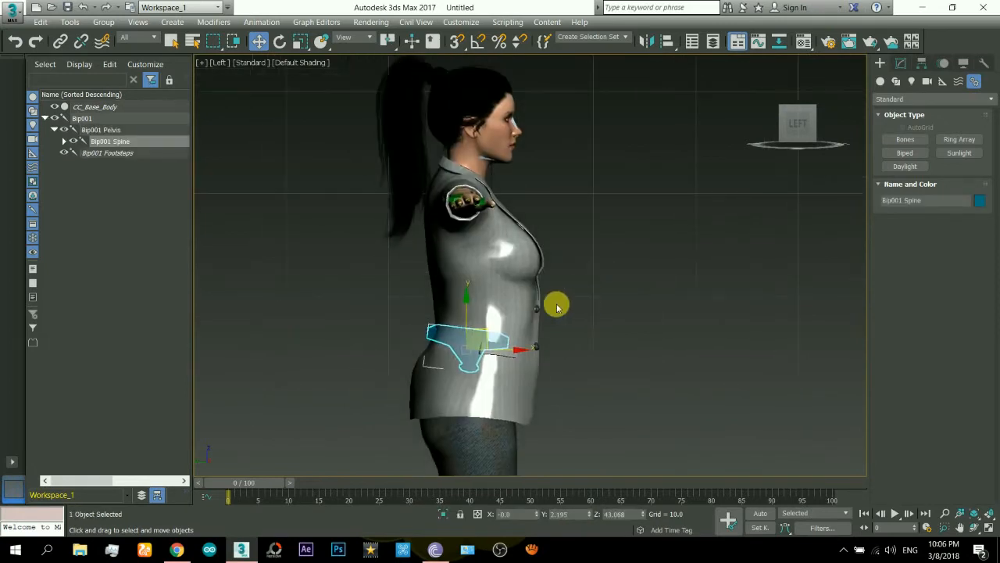
ctrl+click(490, 280)
ctrl+click(479, 263)
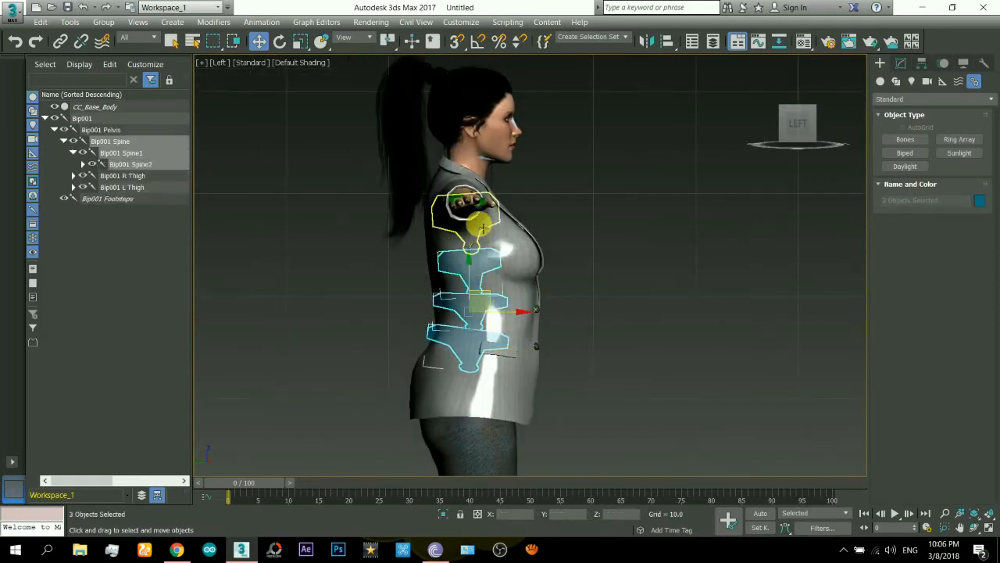
ctrl+click(471, 208)
click(280, 37)
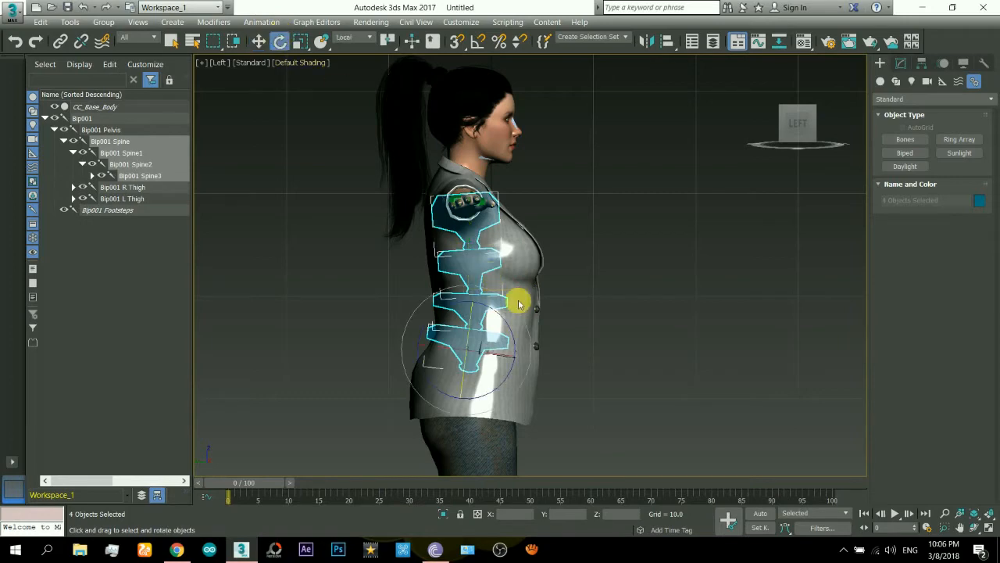
drag(497, 319, 516, 290)
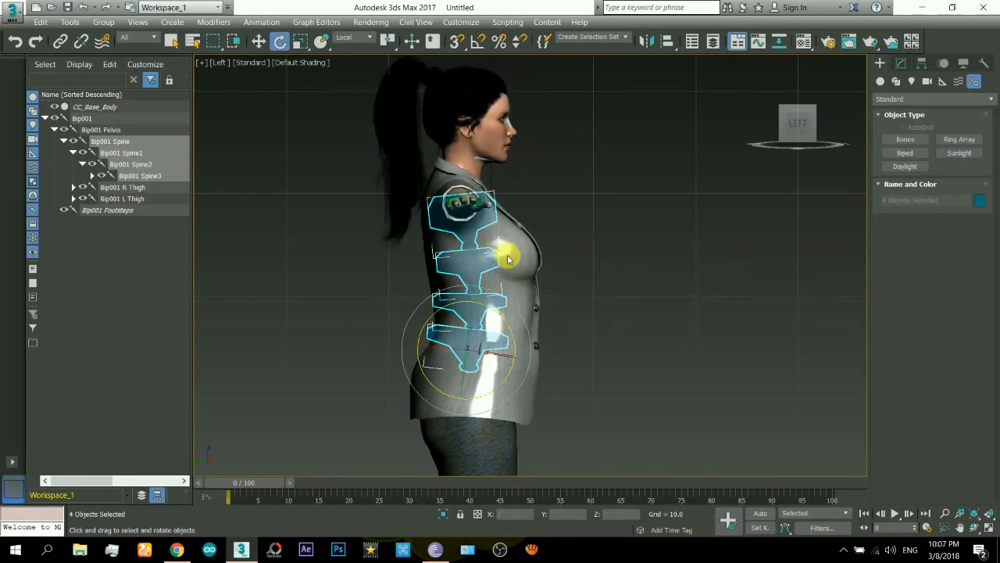
drag(491, 314, 508, 319)
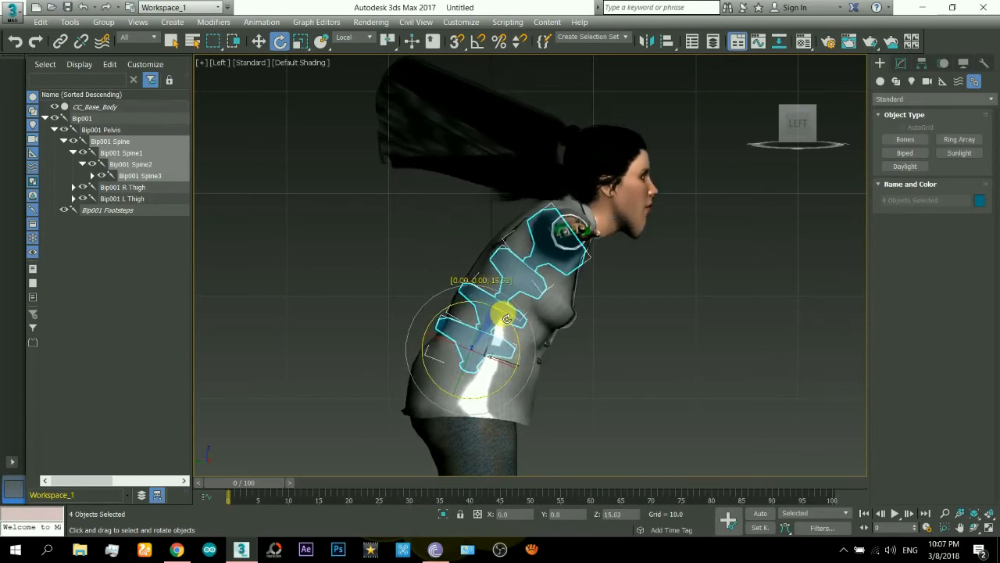
drag(512, 254, 512, 254)
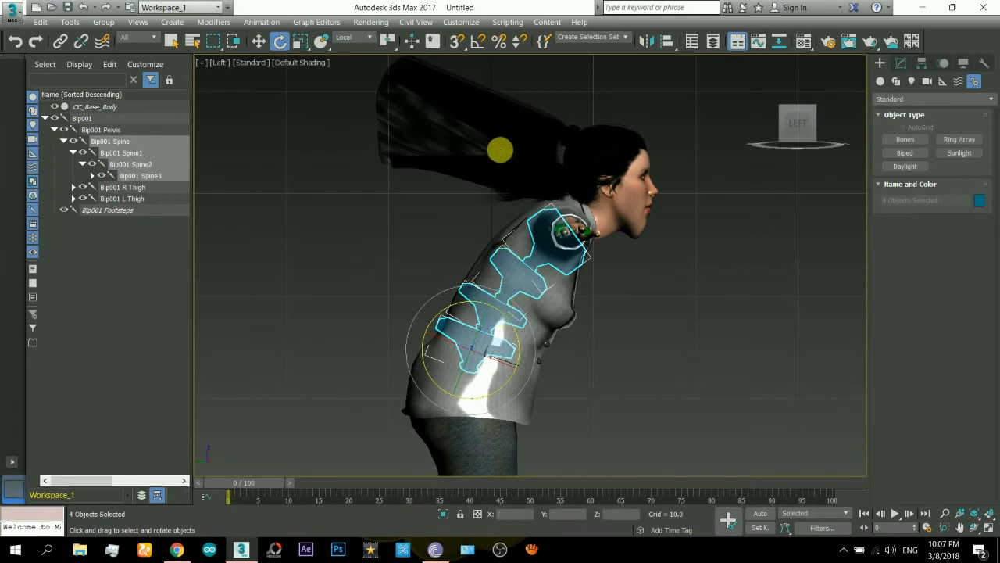
- In CC_Base_Body's Physique envelopes, select the Bip001 Head link and stretch its cross sections along X to about 143%, 138% and 261%
middle_drag(500, 150, 493, 234)
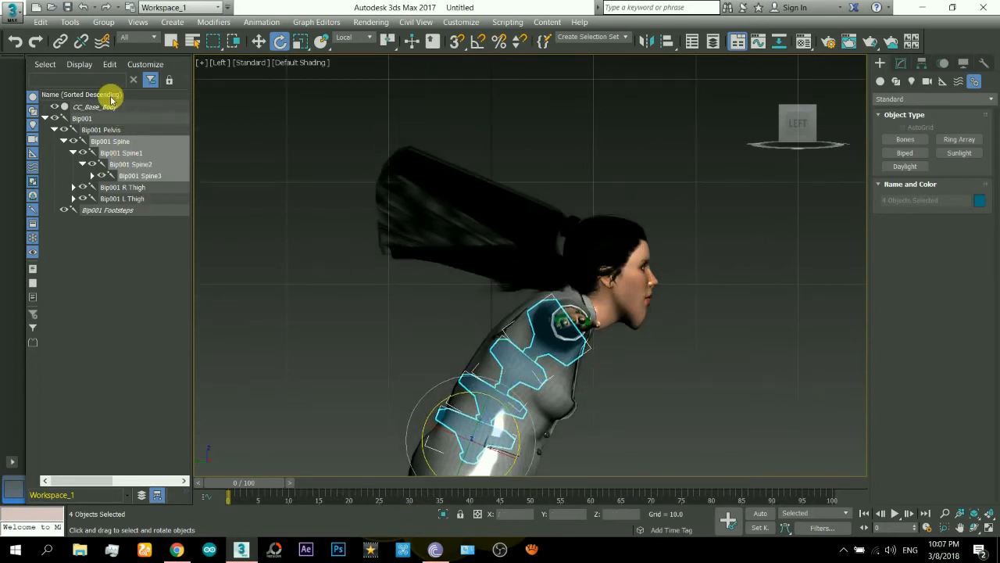
click(111, 107)
click(901, 63)
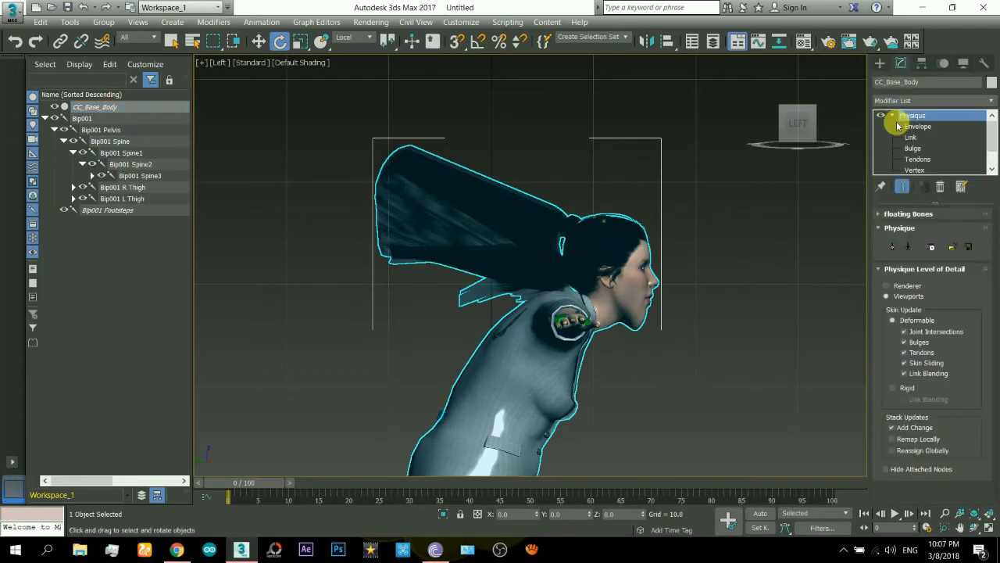
click(918, 127)
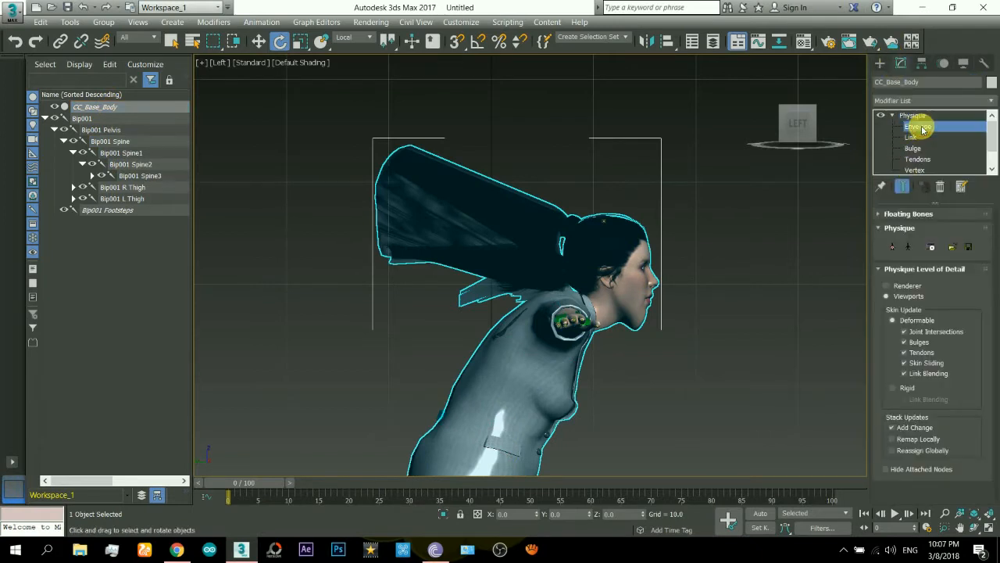
click(589, 278)
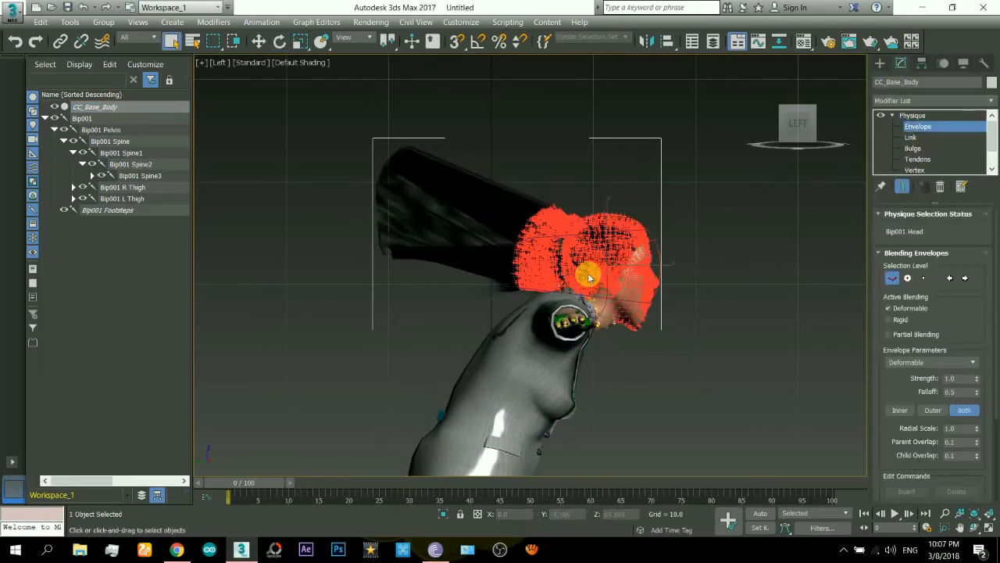
click(908, 278)
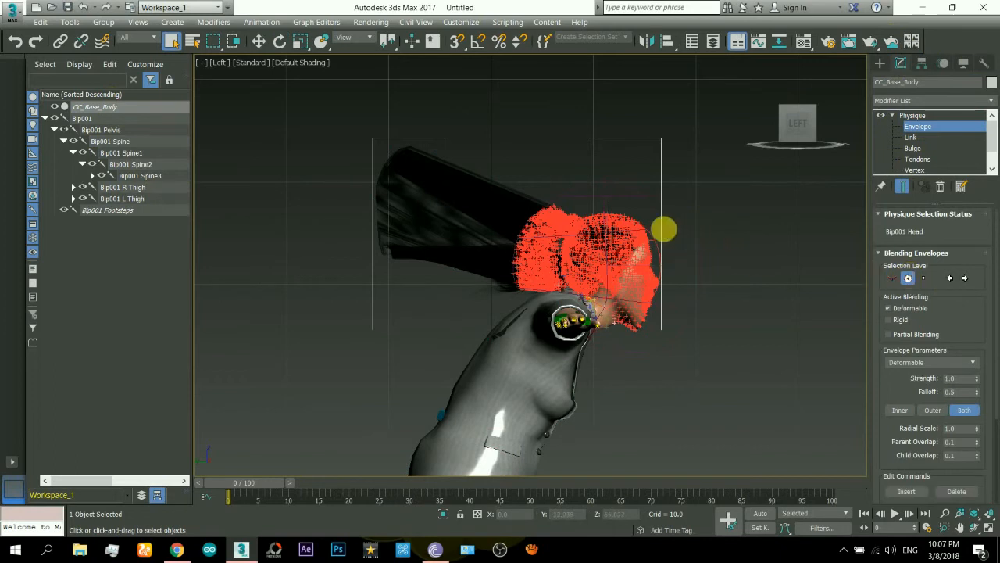
click(301, 40)
drag(677, 234, 693, 235)
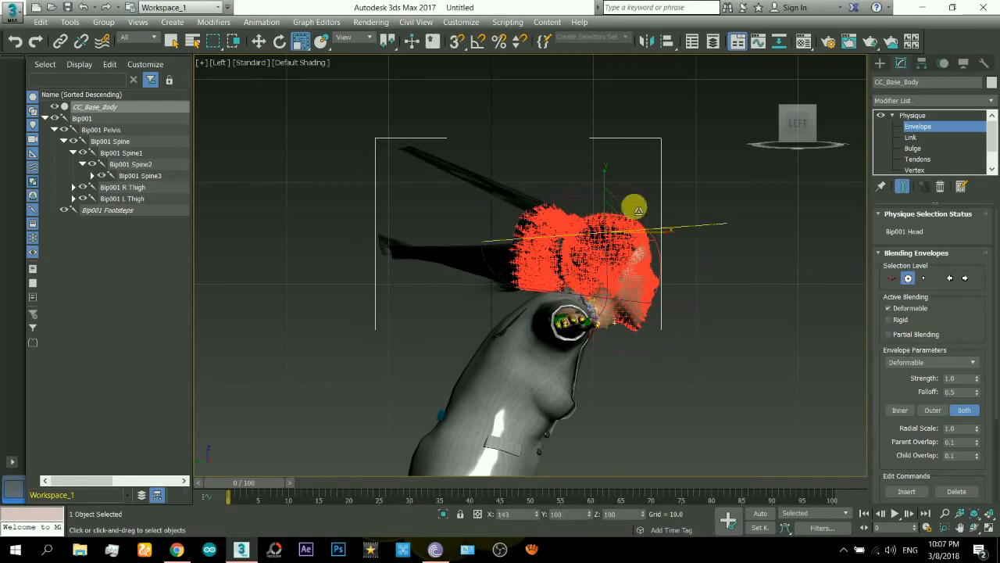
drag(614, 202, 670, 201)
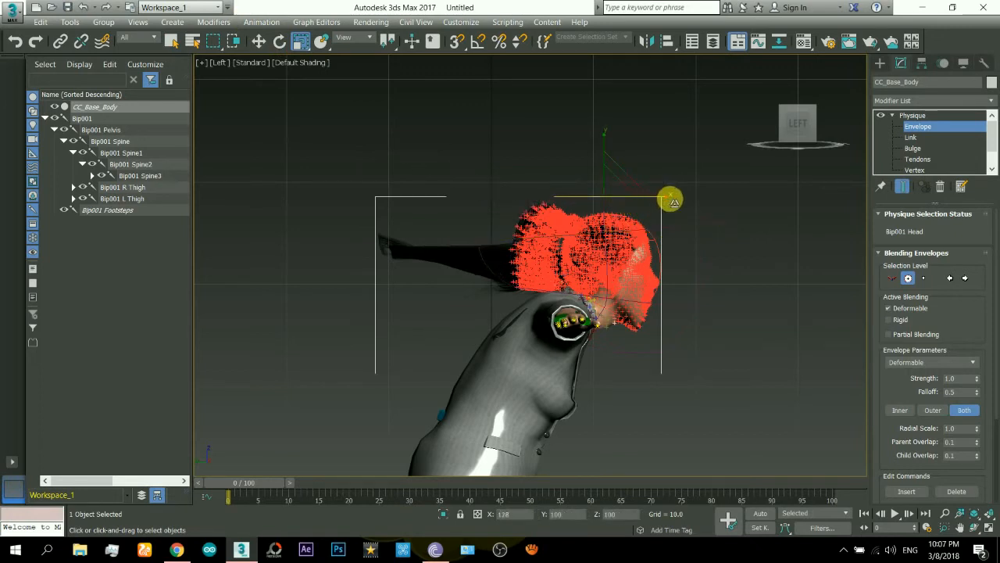
click(534, 291)
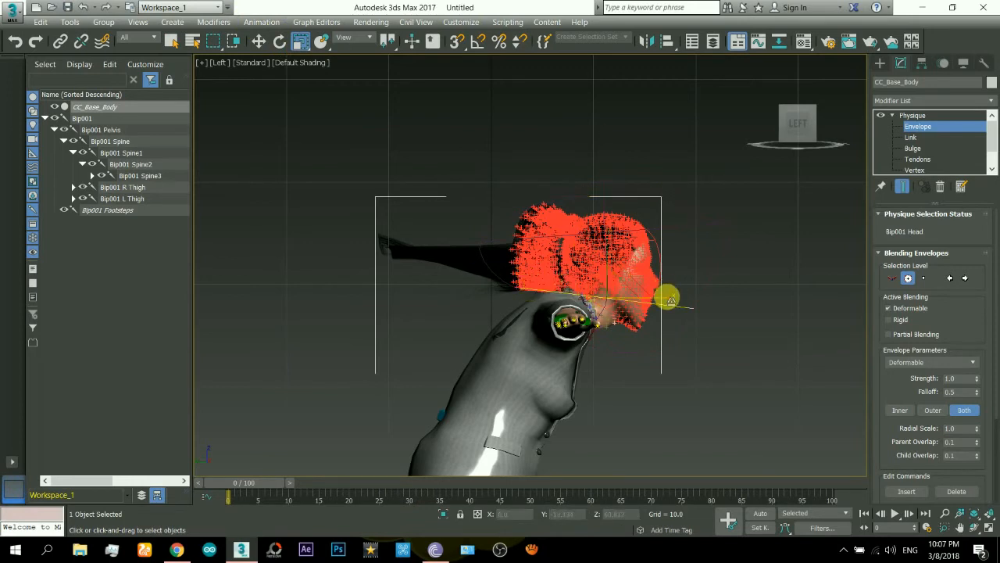
drag(676, 301, 741, 307)
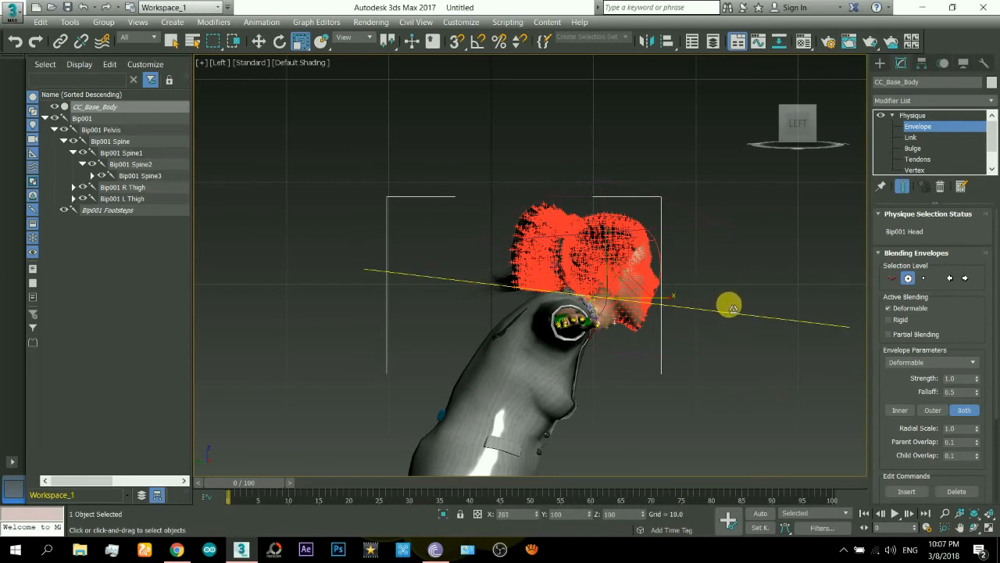
- Examine how the head, neck and ponytail follow the widened head envelope, returning to link level and clearing the selection
middle_drag(665, 267, 643, 193)
scroll(643, 193, up, 2)
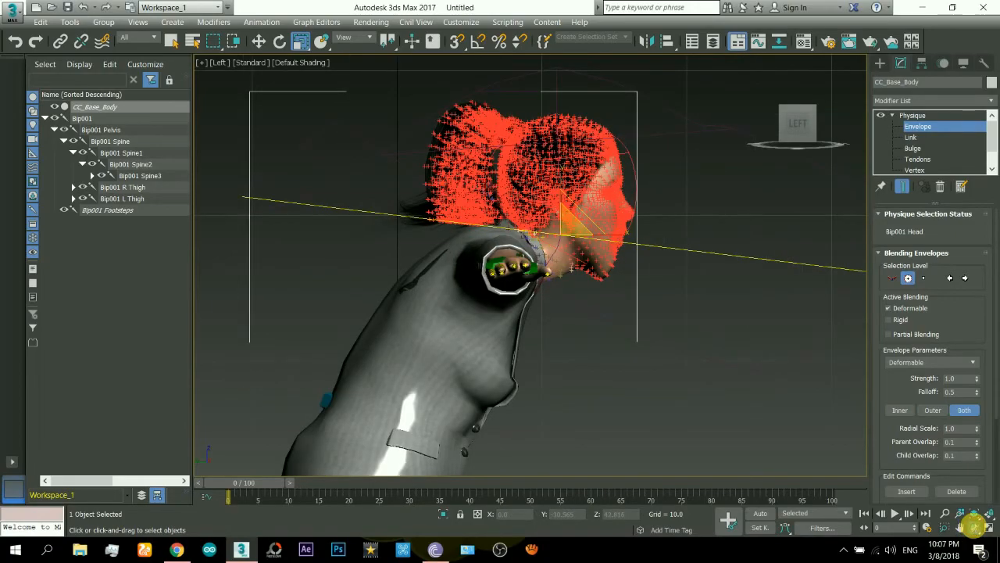
click(972, 525)
drag(543, 235, 629, 232)
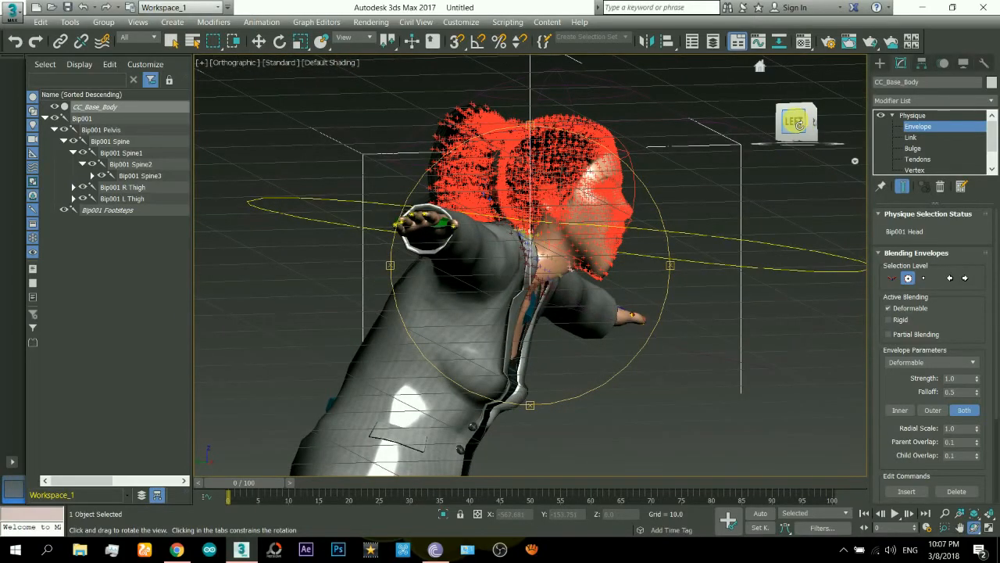
click(795, 122)
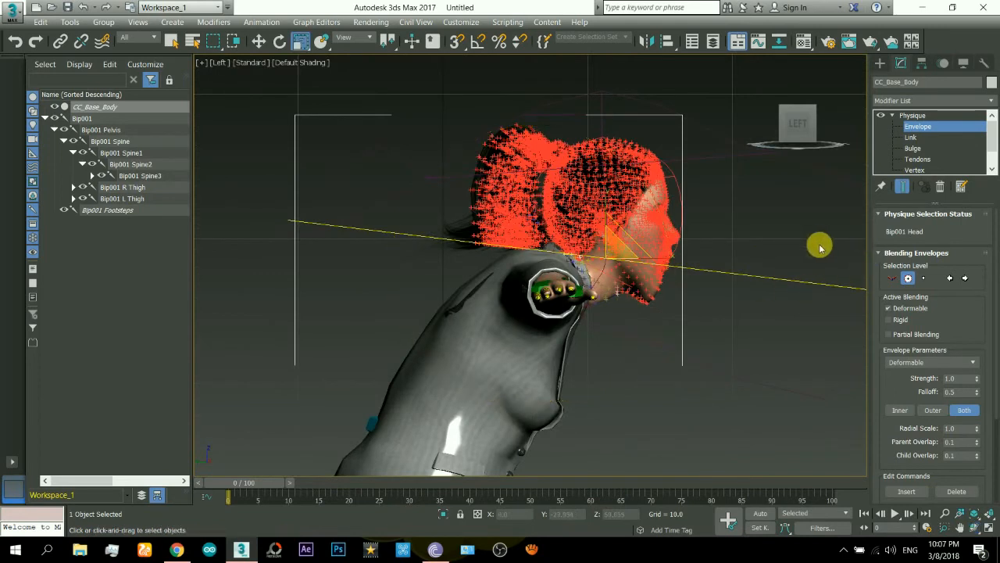
click(891, 276)
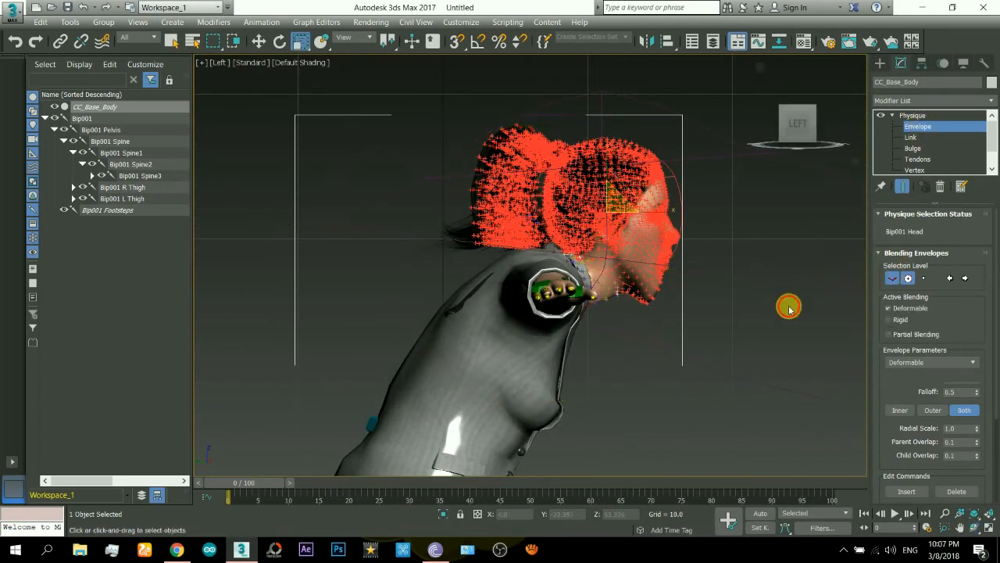
middle_drag(696, 234, 590, 231)
scroll(554, 272, up, 3)
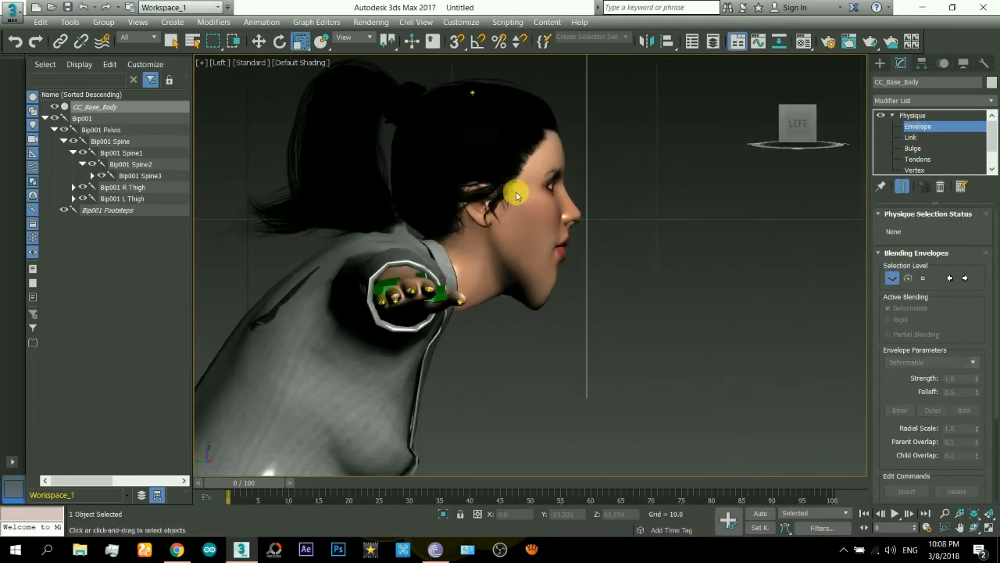
scroll(542, 271, down, 3)
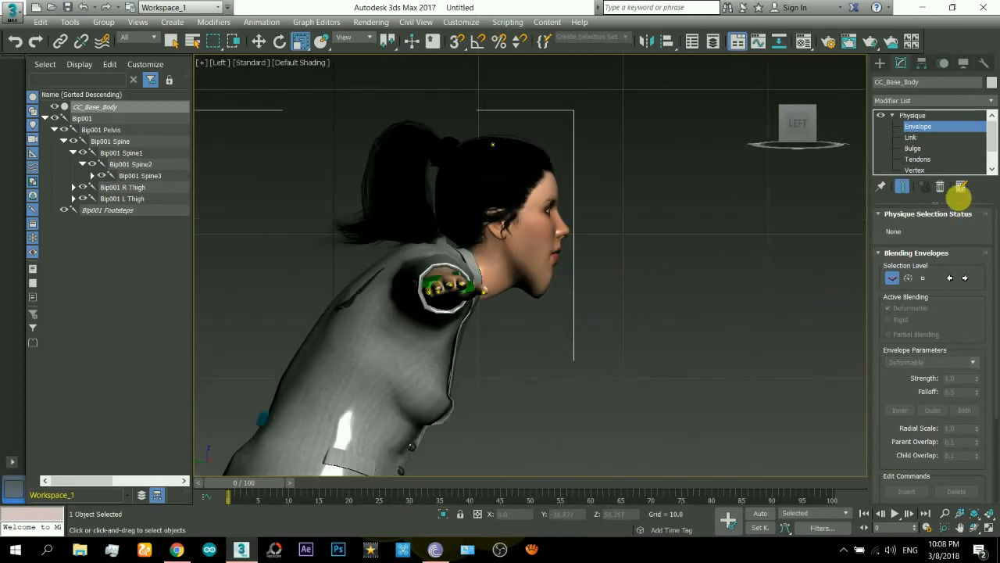
- At CC_Base_Body's Physique Vertex level, select the face and front-of-head vertices in the Left view
click(914, 170)
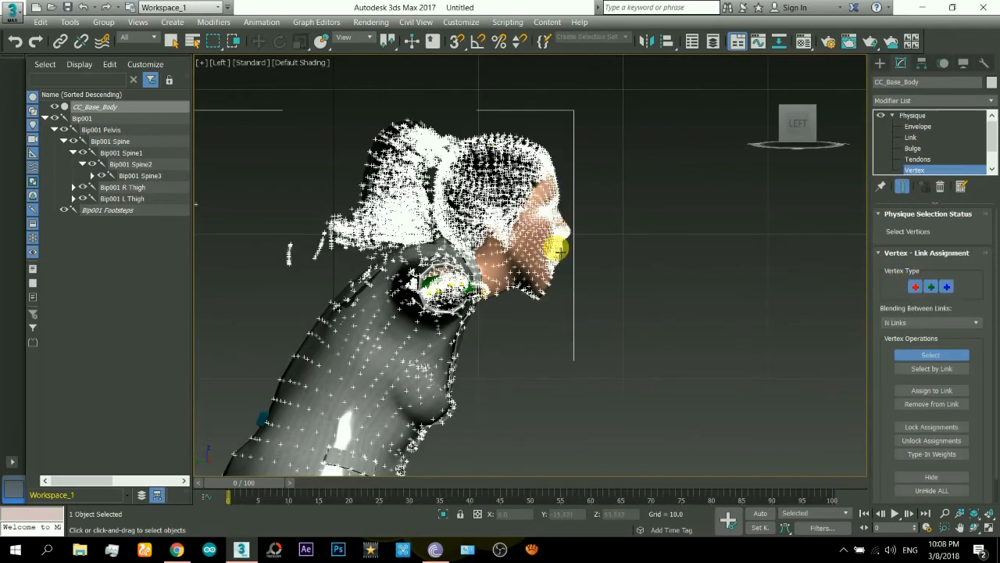
scroll(554, 250, up, 4)
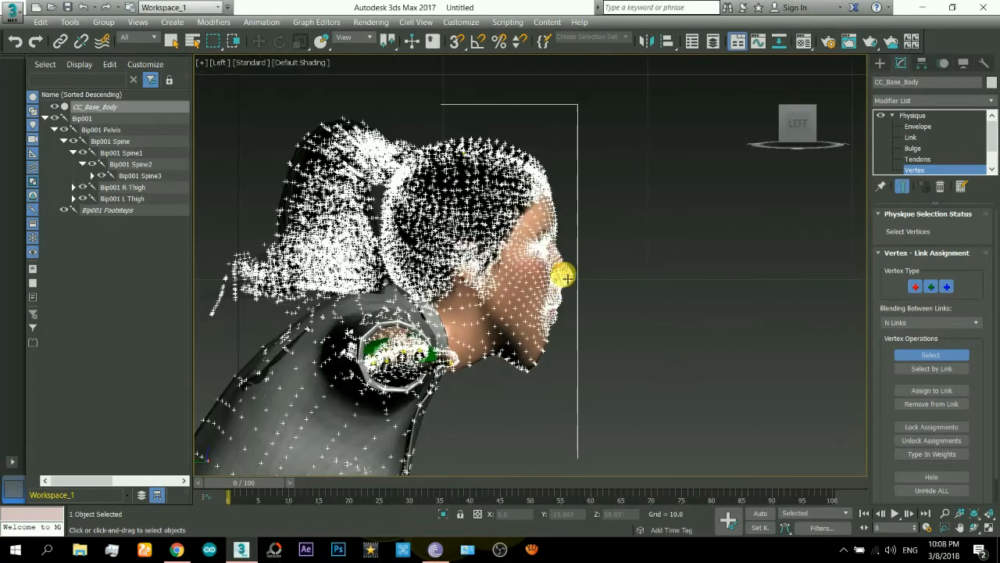
drag(579, 267, 480, 409)
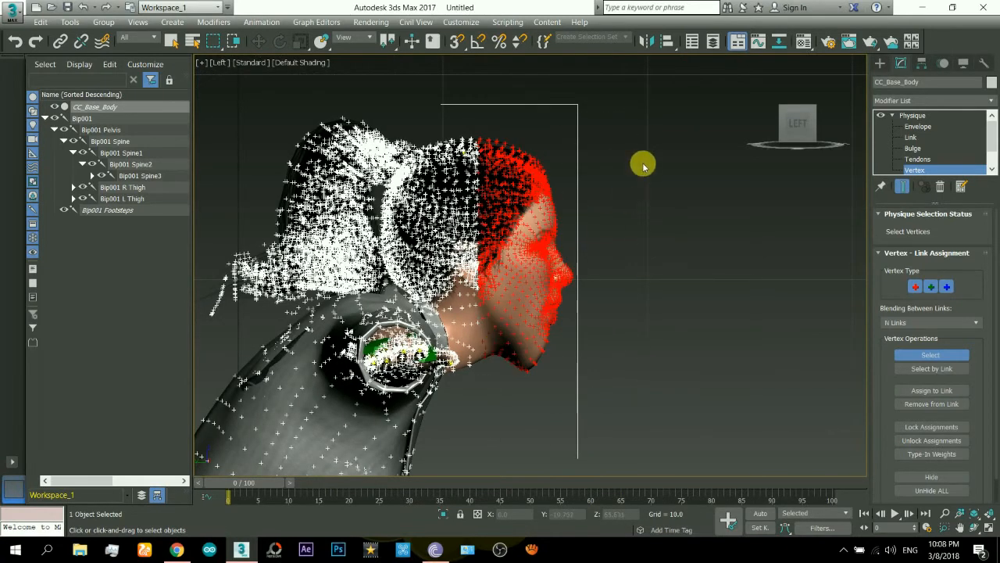
drag(637, 179, 486, 362)
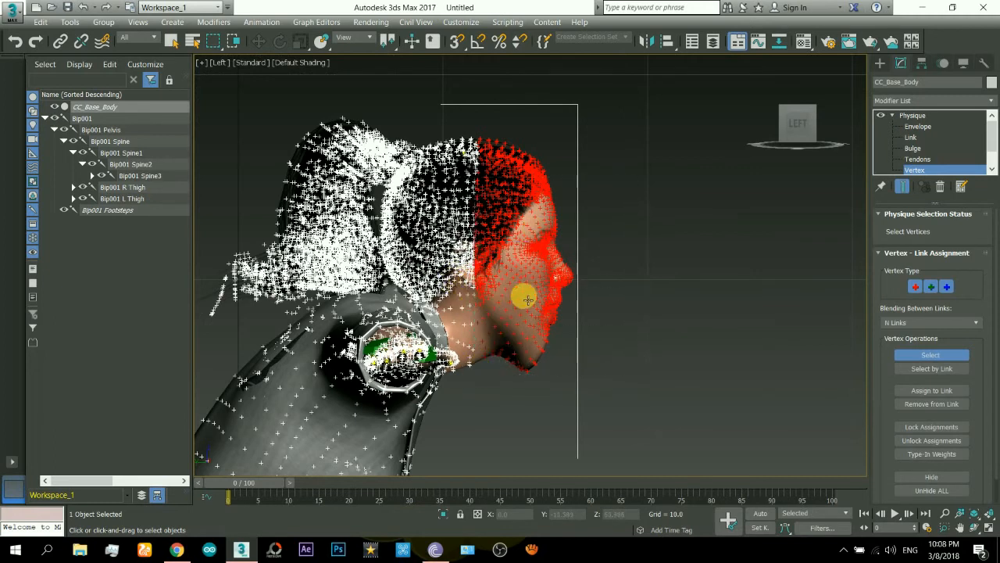
- Assign the selected face and front-of-head vertices to the Bip001 Head link as rigid vertices with No Blending
click(915, 393)
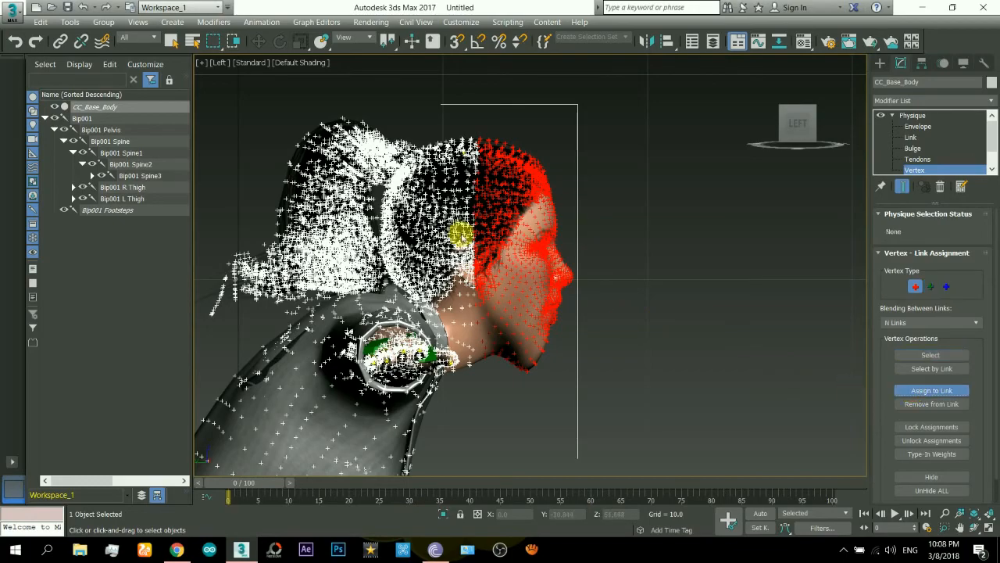
scroll(467, 227, up, 8)
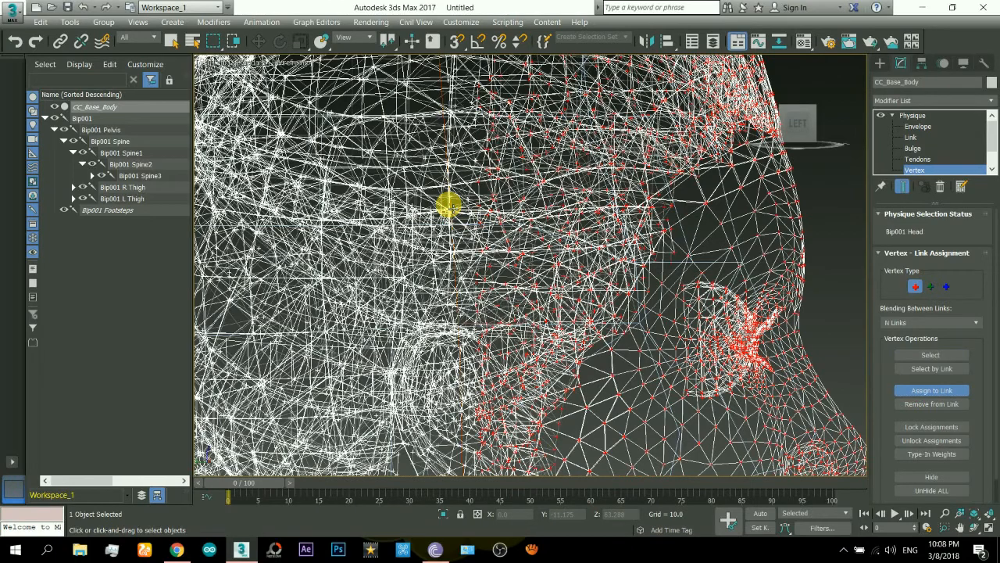
scroll(503, 247, down, 8)
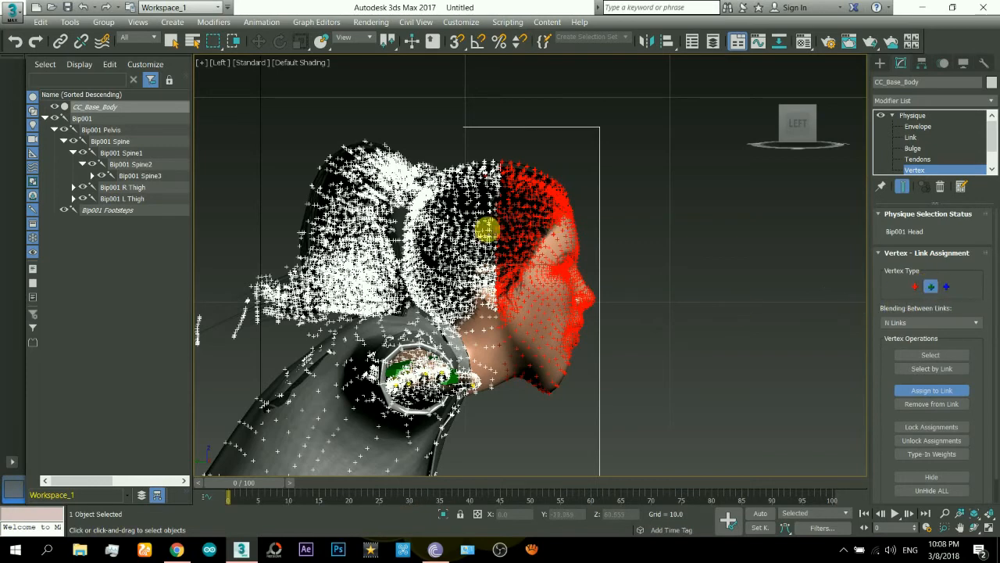
key(F3)
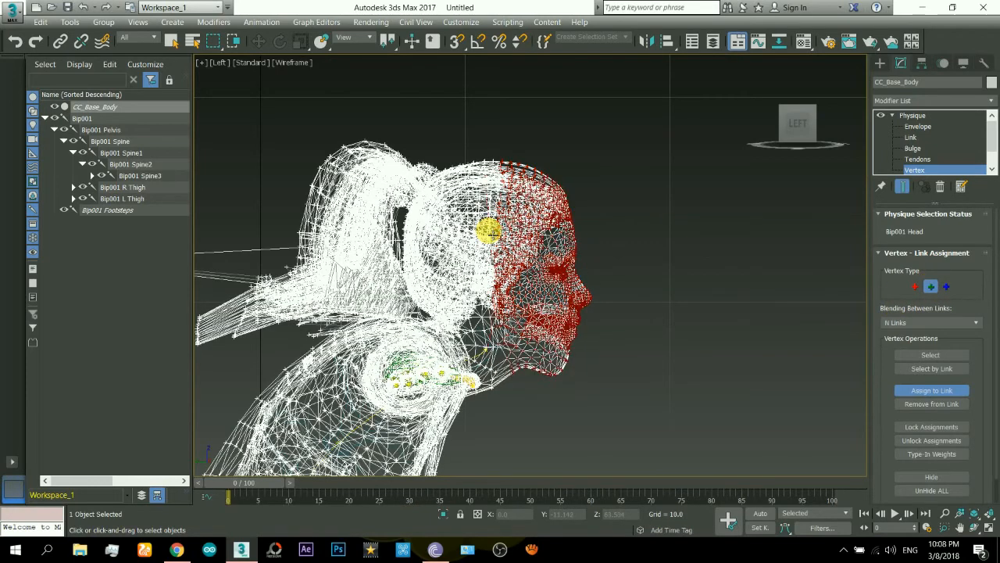
key(F3)
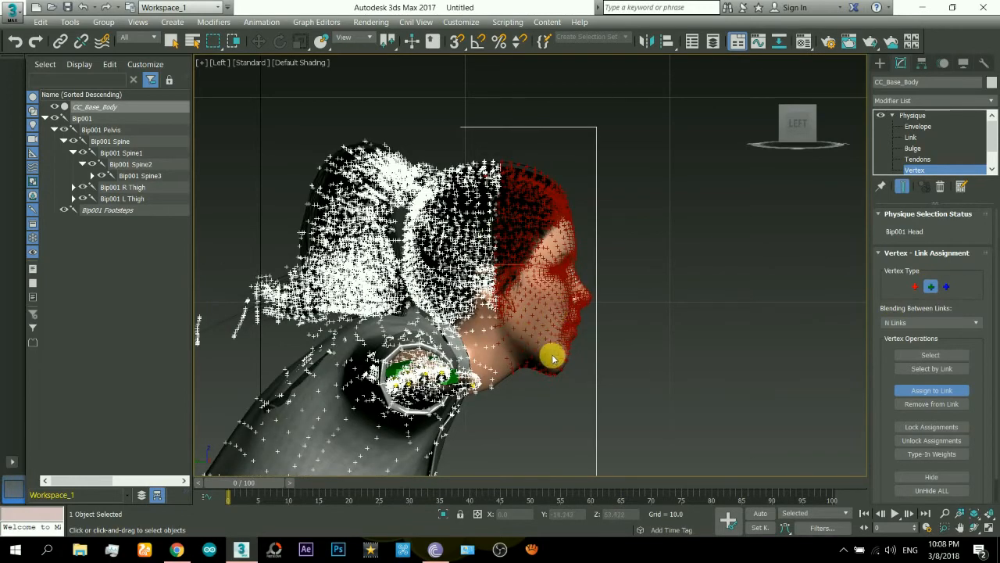
click(982, 323)
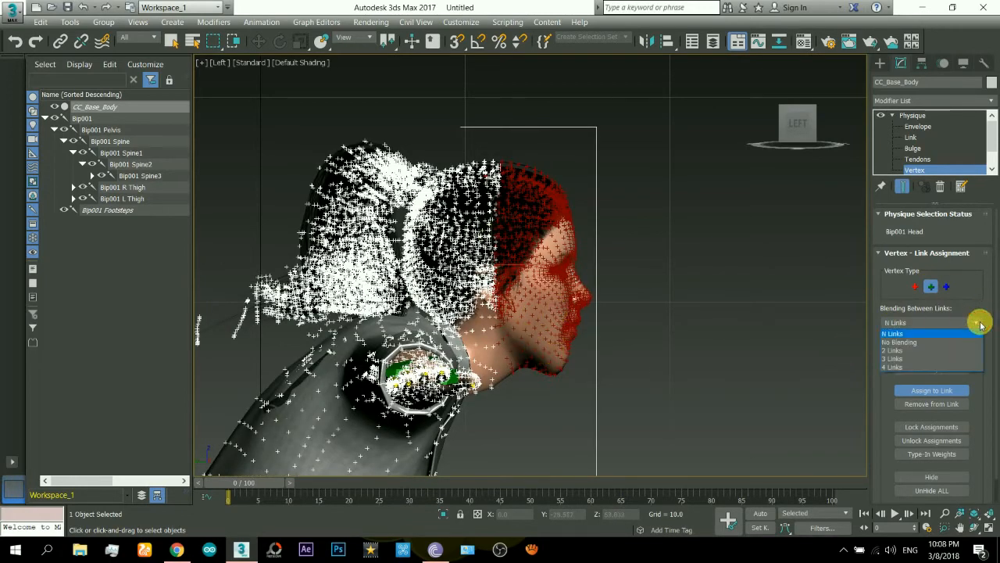
click(946, 344)
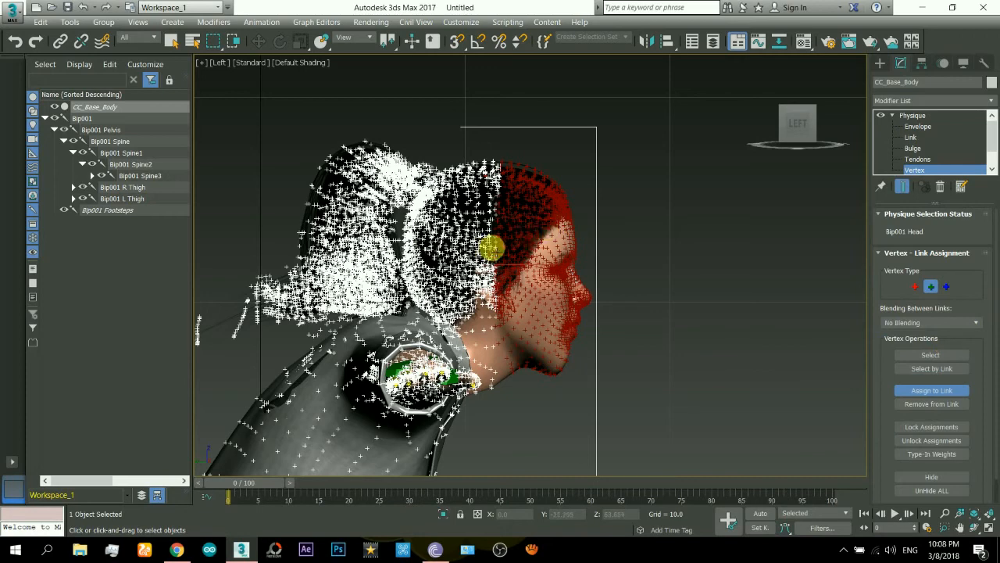
click(490, 247)
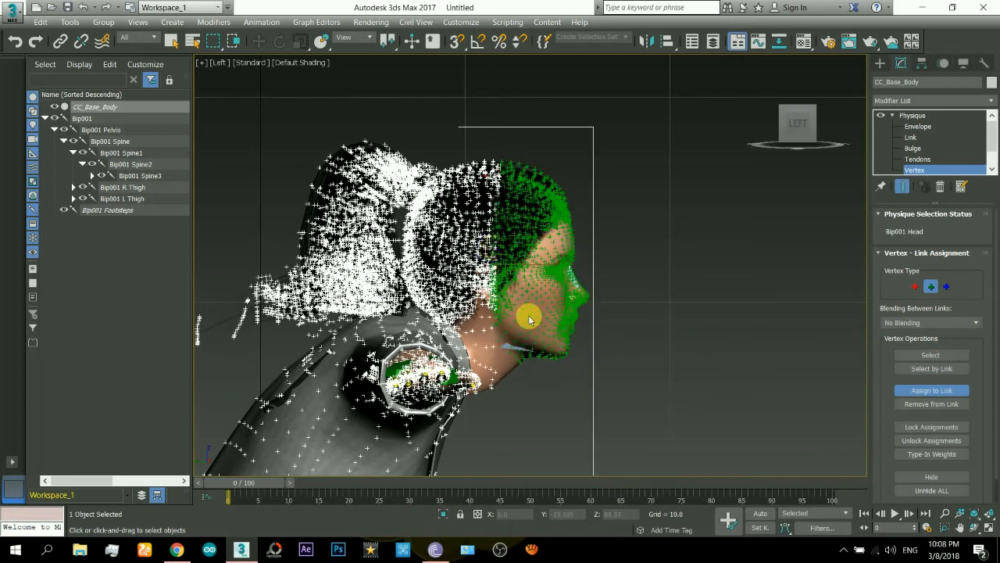
- Check the reassigned face vertices in wireframe and shaded display, returning to the Envelope level and clearing the link selection
key(F3)
key(F3)
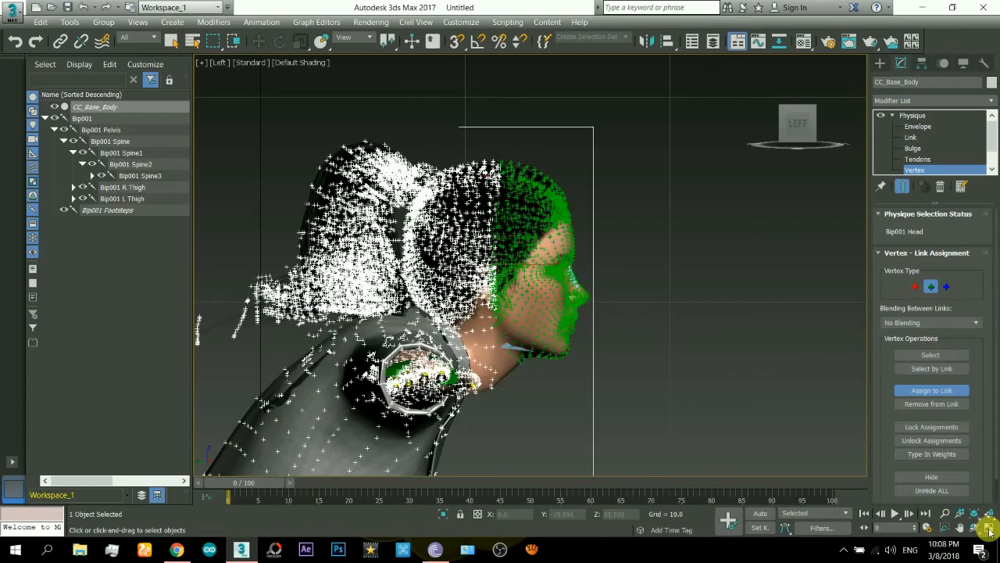
click(911, 126)
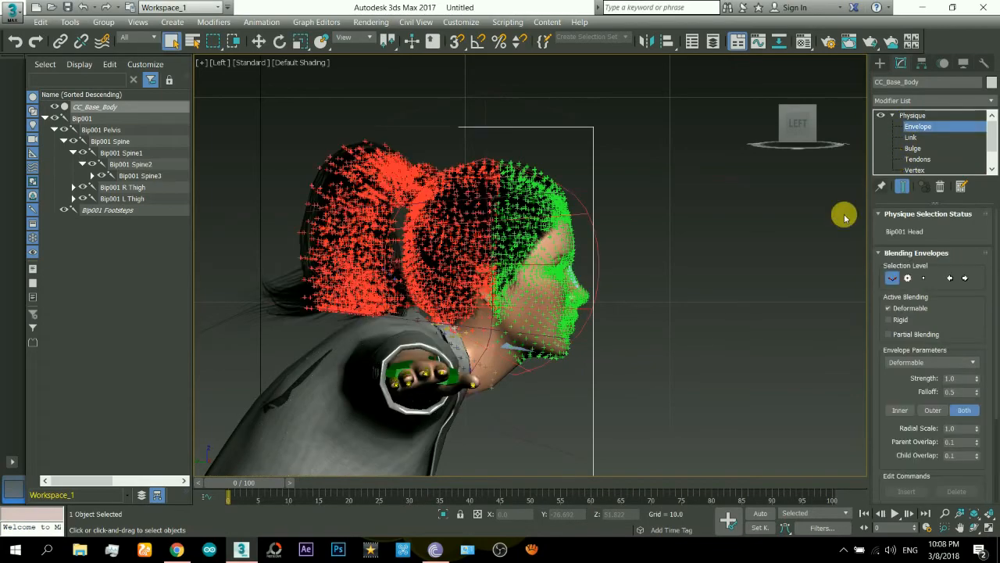
click(677, 399)
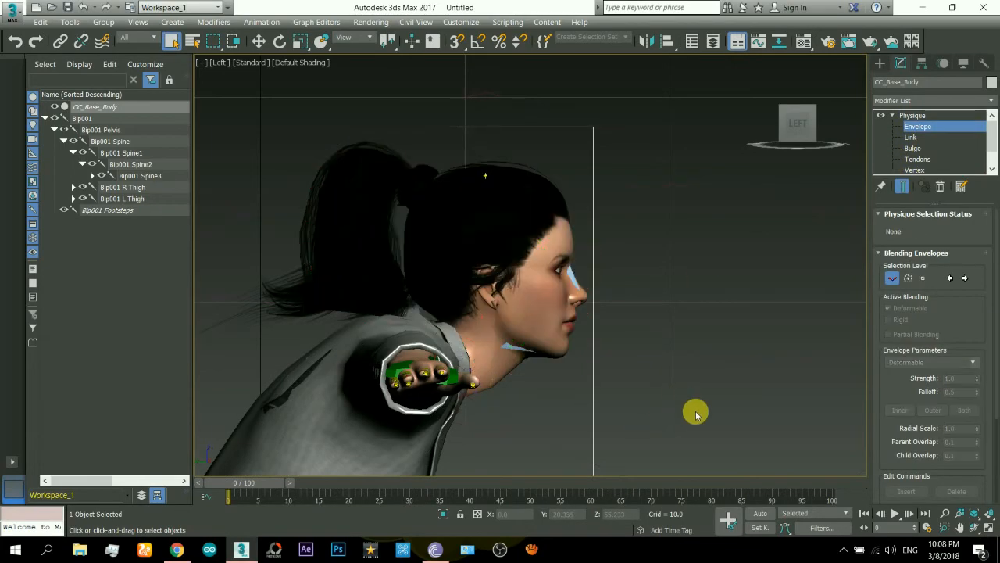
- Examine the animated character's fighting pose from the front in the Perspective view and scrub the first frames of the animation
click(975, 530)
drag(620, 297, 603, 236)
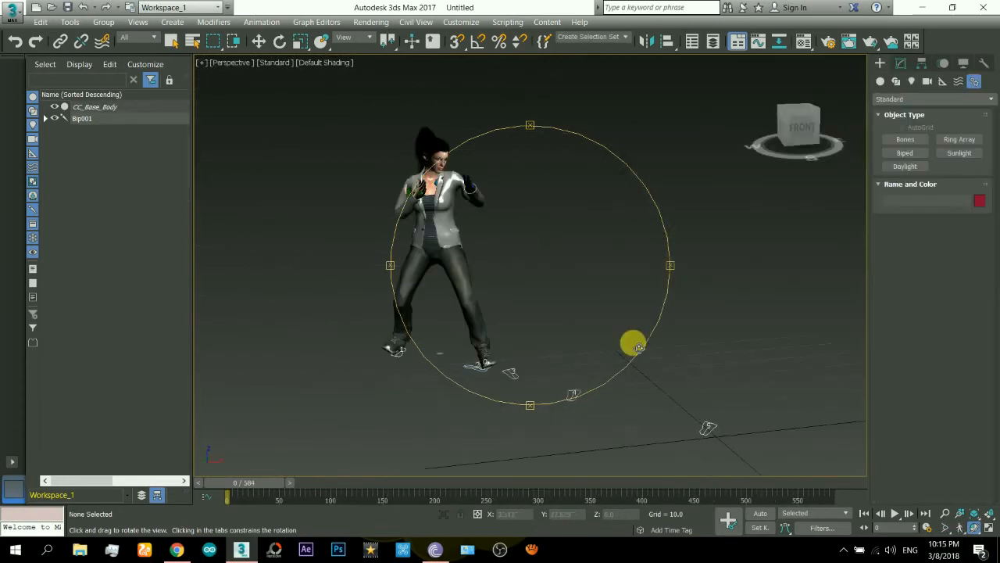
drag(634, 345, 565, 312)
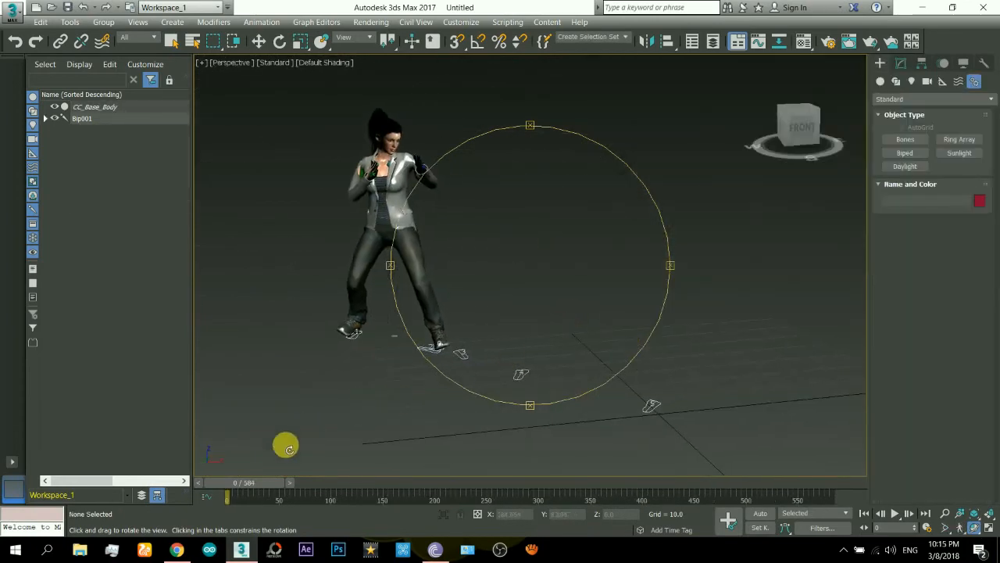
drag(266, 487, 265, 512)
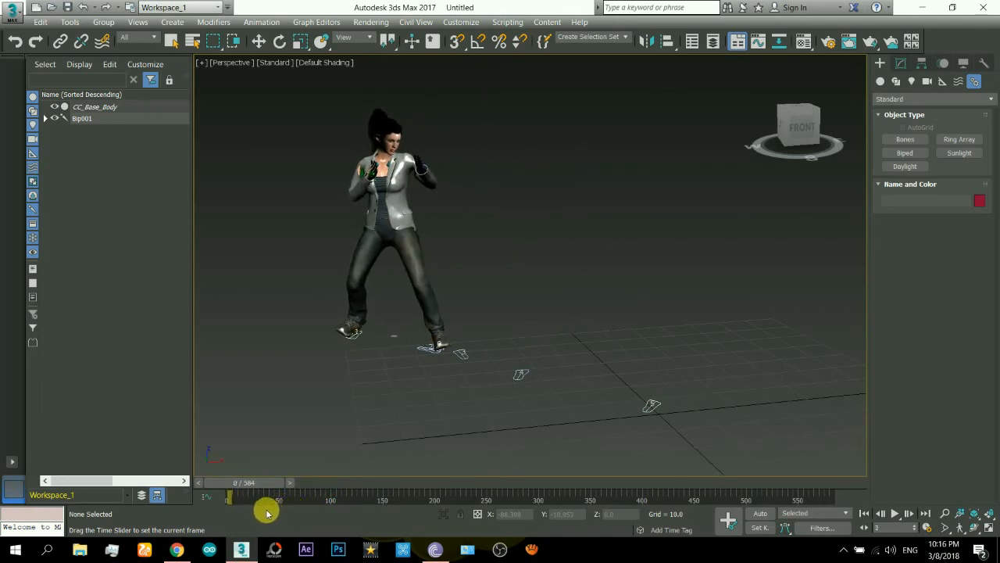
key(ctrl+r)
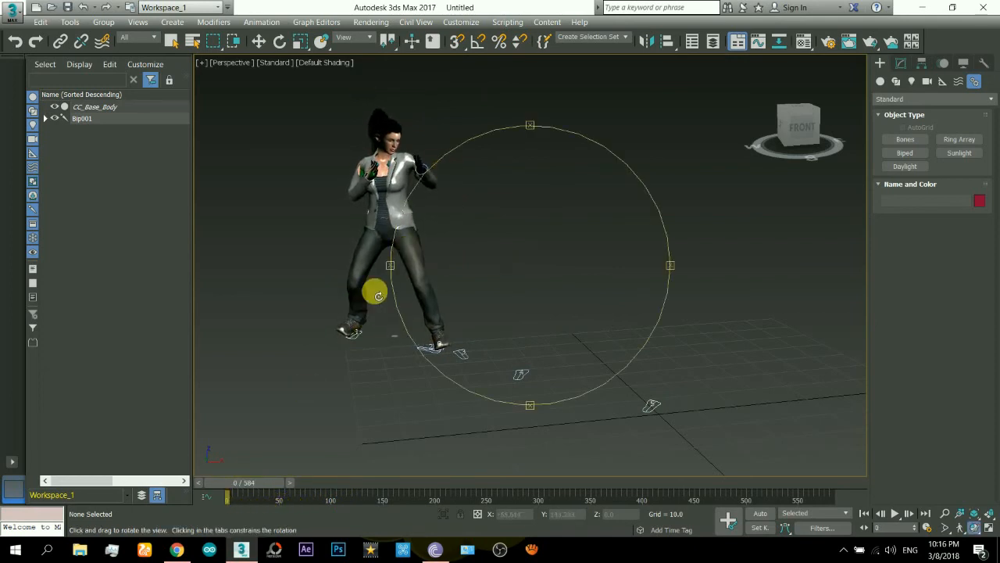